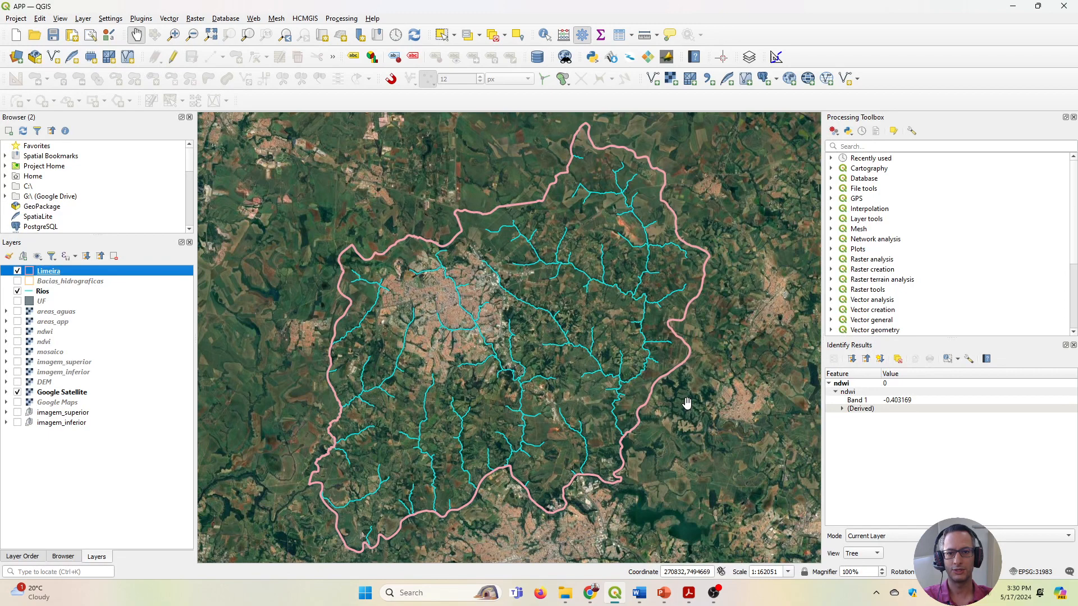
Show the areas_aguas layer and examine its water pixels against the Rios lines inside the Limeira boundary.
{"action": "left_click_drag", "start_coordinate": [558, 377], "coordinate": [583, 342]}
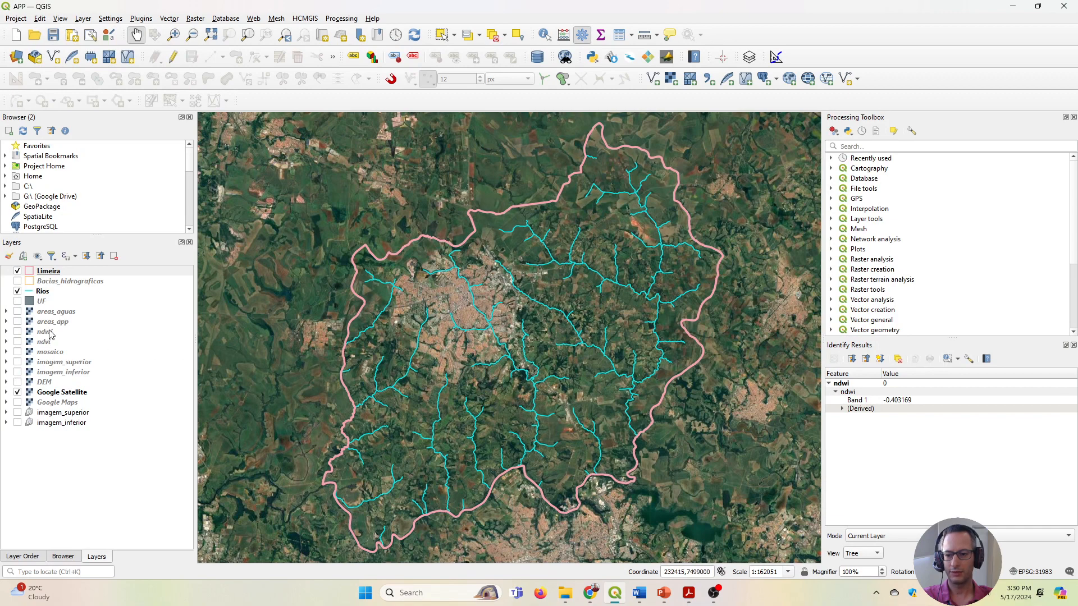
{"action": "left_click", "coordinate": [17, 313]}
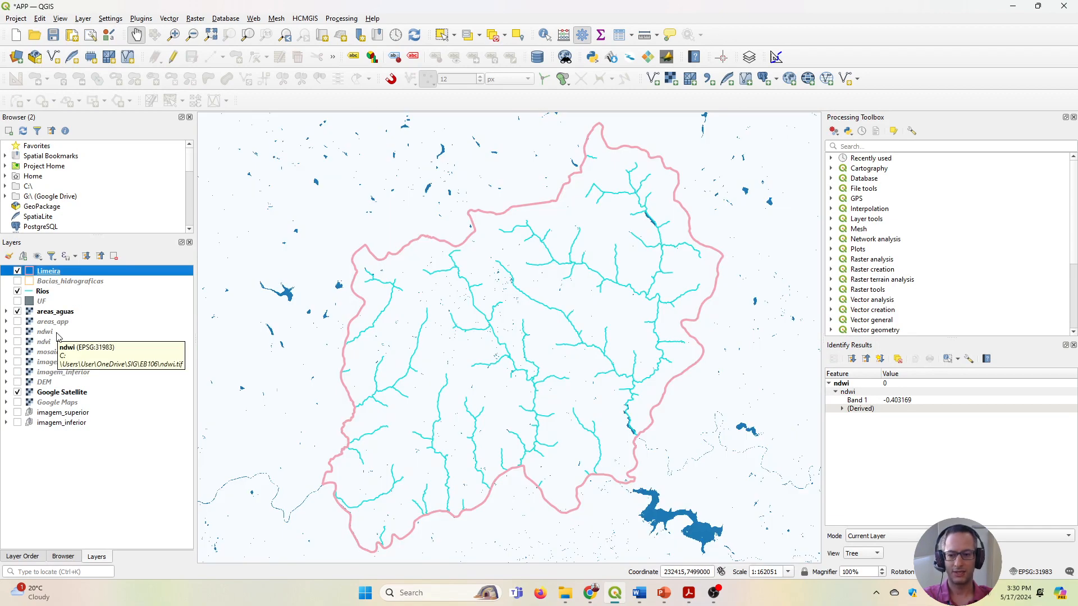
{"action": "left_click_drag", "start_coordinate": [425, 361], "coordinate": [399, 286]}
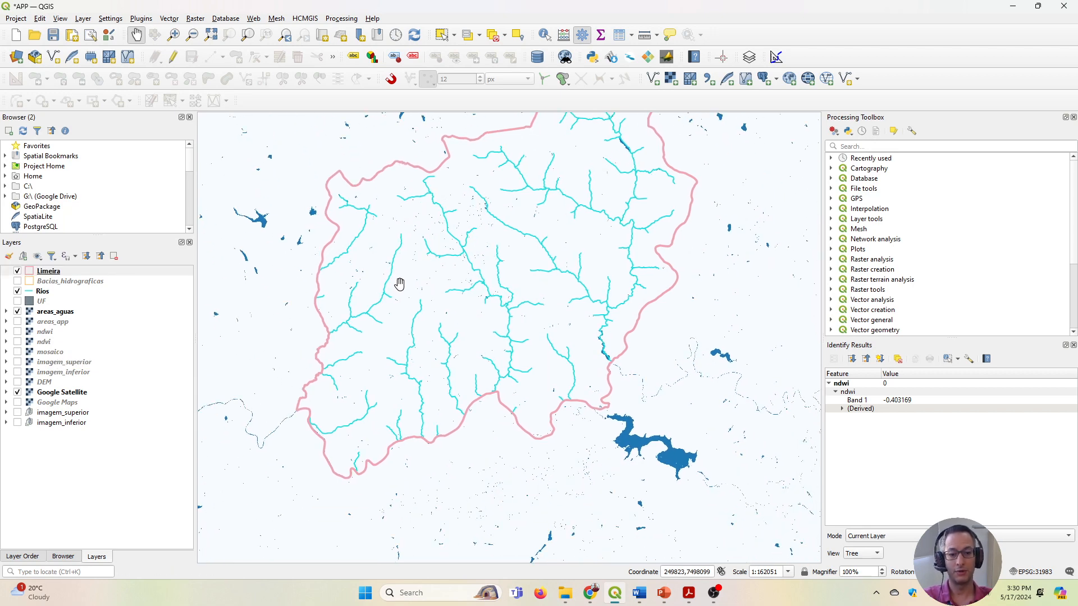
{"action": "scroll", "coordinate": [611, 374], "scroll_direction": "up", "scroll_amount": 2}
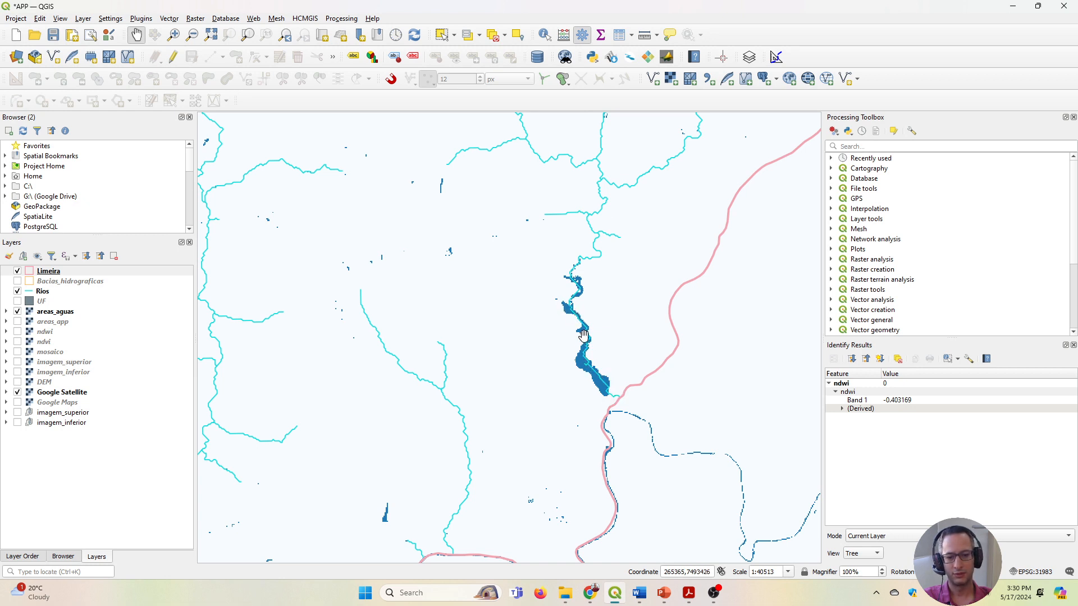
{"action": "left_click_drag", "start_coordinate": [585, 336], "coordinate": [655, 393]}
{"action": "left_click_drag", "start_coordinate": [534, 385], "coordinate": [757, 296]}
{"action": "scroll", "coordinate": [549, 334], "scroll_direction": "down", "scroll_amount": 1}
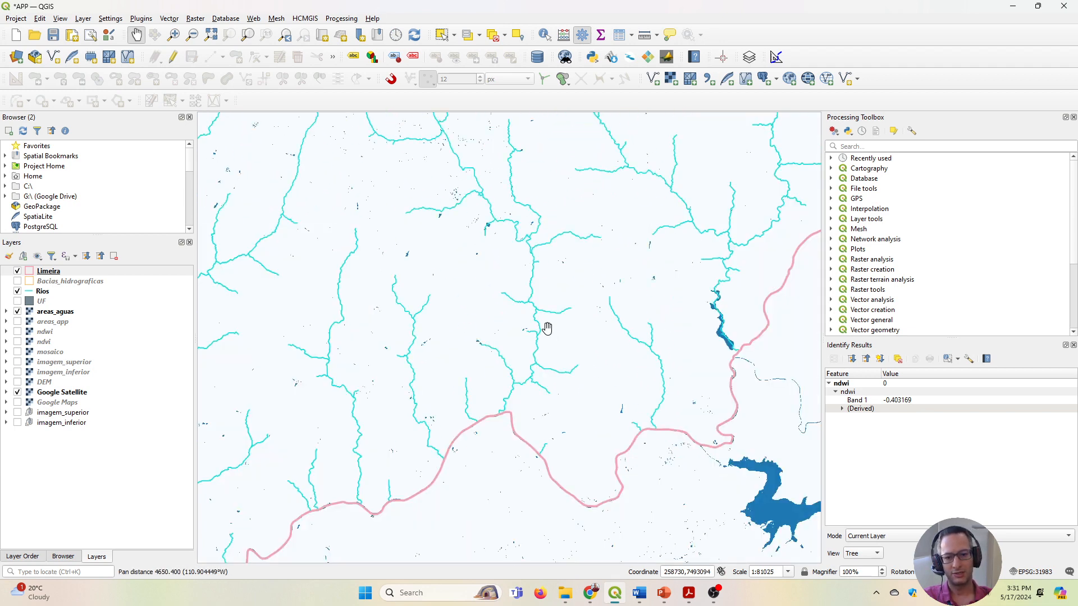
{"action": "left_click_drag", "start_coordinate": [517, 248], "coordinate": [548, 372]}
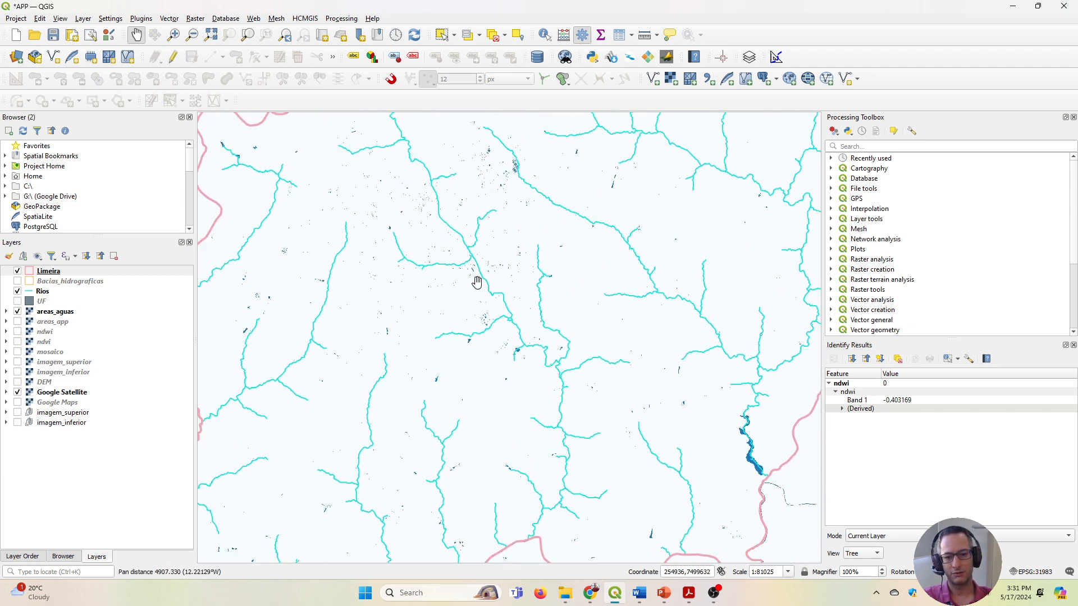
{"action": "scroll", "coordinate": [436, 208], "scroll_direction": "up", "scroll_amount": 2}
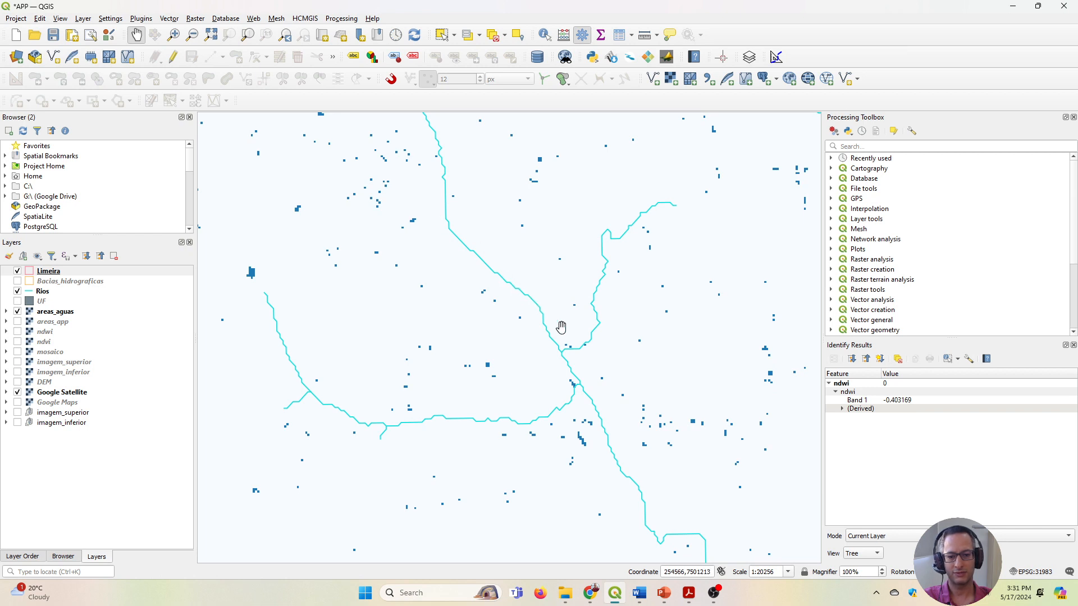
{"action": "scroll", "coordinate": [561, 326], "scroll_direction": "down", "scroll_amount": 1}
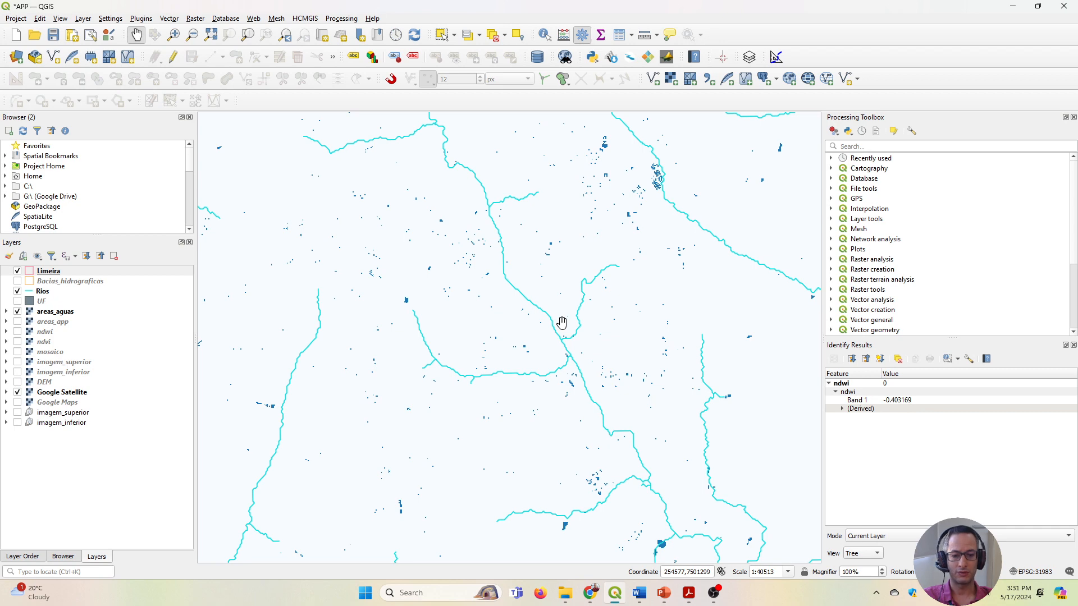
{"action": "scroll", "coordinate": [452, 314], "scroll_direction": "down", "scroll_amount": 1}
{"action": "left_click_drag", "start_coordinate": [635, 405], "coordinate": [533, 244]}
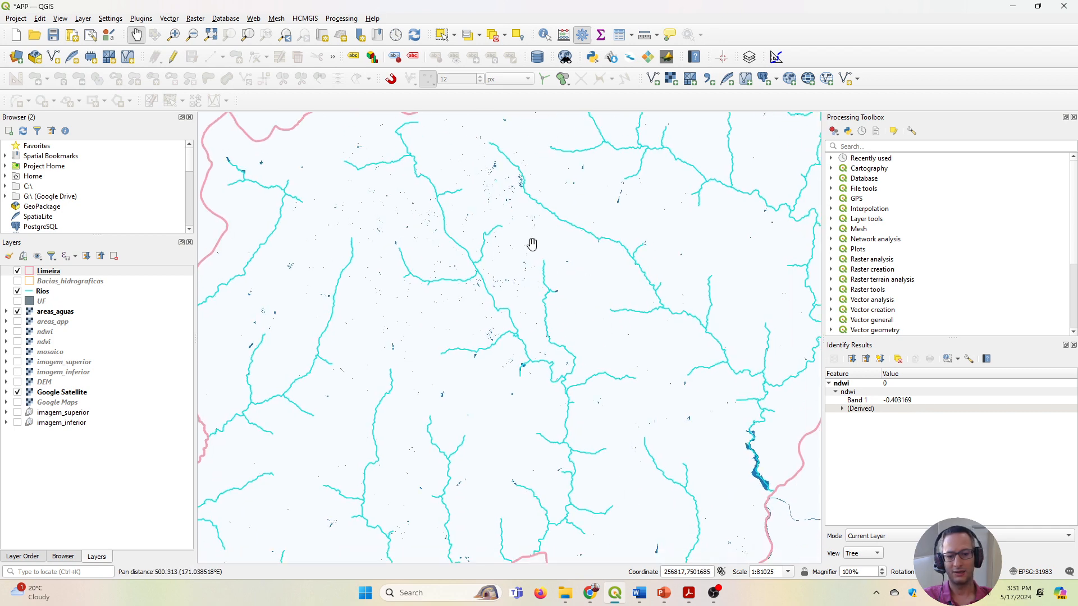
{"action": "scroll", "coordinate": [507, 420], "scroll_direction": "down", "scroll_amount": 1}
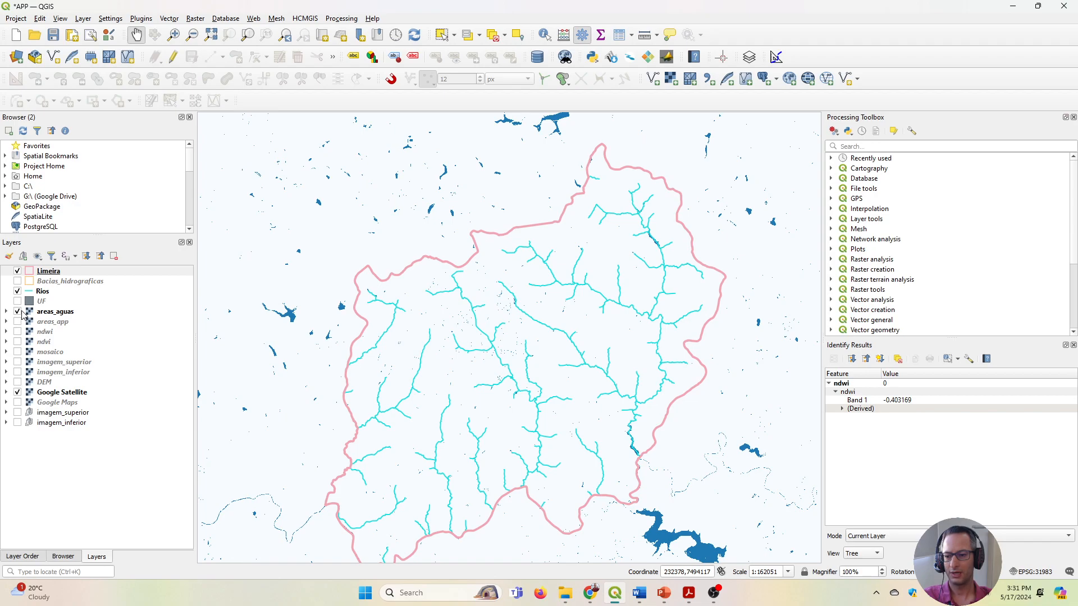
Hide the areas_aguas layer and compare the Rios lines with the satellite imagery in the urban area of Limeira.
{"action": "left_click", "coordinate": [18, 312]}
{"action": "scroll", "coordinate": [469, 313], "scroll_direction": "up", "scroll_amount": 2}
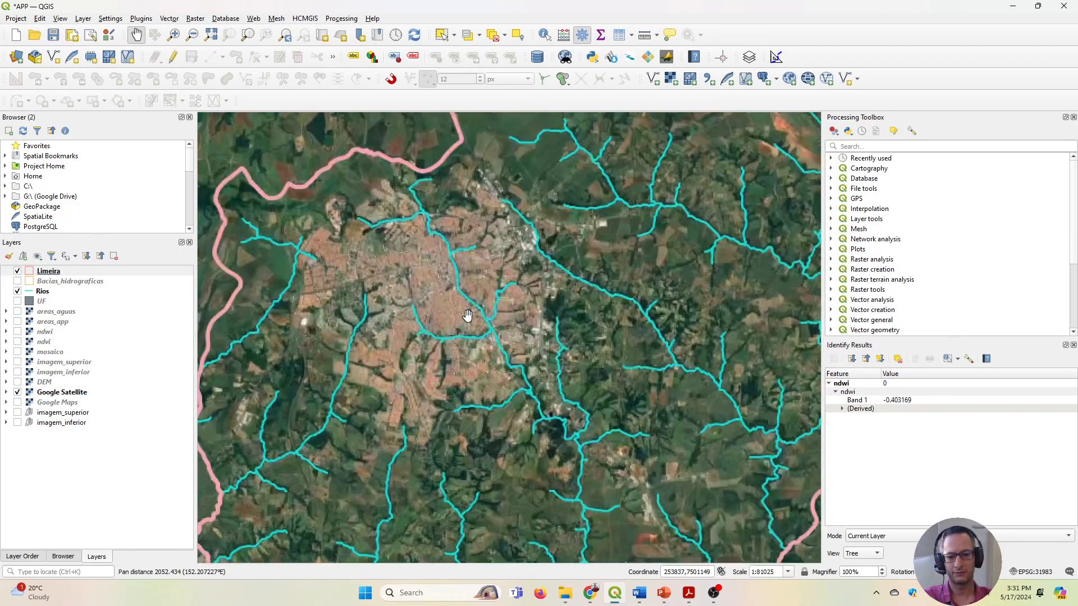
{"action": "scroll", "coordinate": [468, 315], "scroll_direction": "up", "scroll_amount": 1}
{"action": "scroll", "coordinate": [597, 359], "scroll_direction": "up", "scroll_amount": 1}
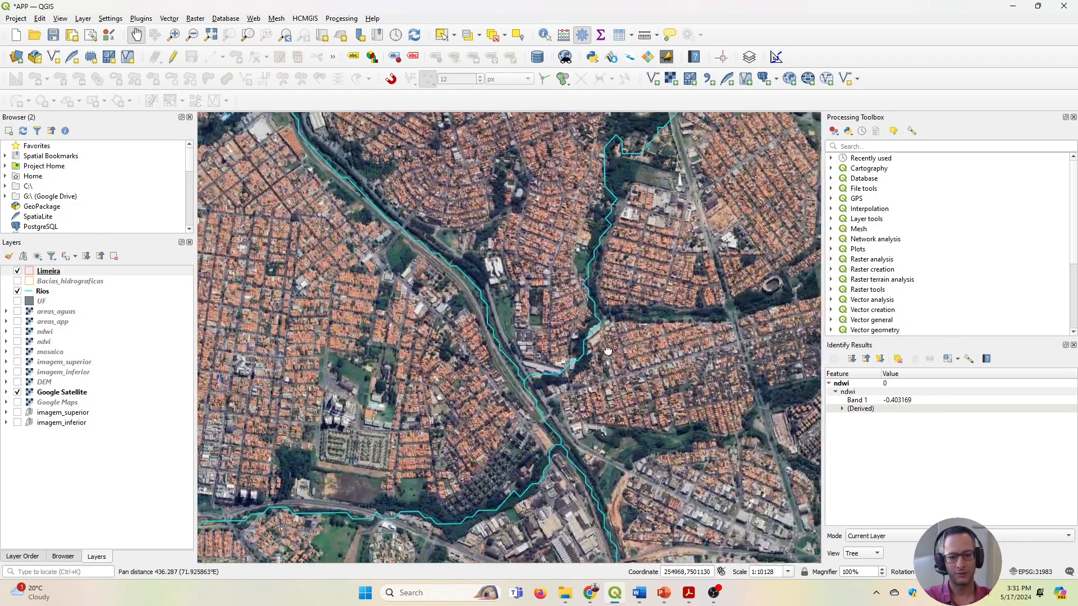
{"action": "scroll", "coordinate": [597, 359], "scroll_direction": "up", "scroll_amount": 2}
{"action": "left_click_drag", "start_coordinate": [485, 420], "coordinate": [543, 395]}
{"action": "scroll", "coordinate": [544, 326], "scroll_direction": "down", "scroll_amount": 1}
{"action": "left_click_drag", "start_coordinate": [591, 247], "coordinate": [607, 292]}
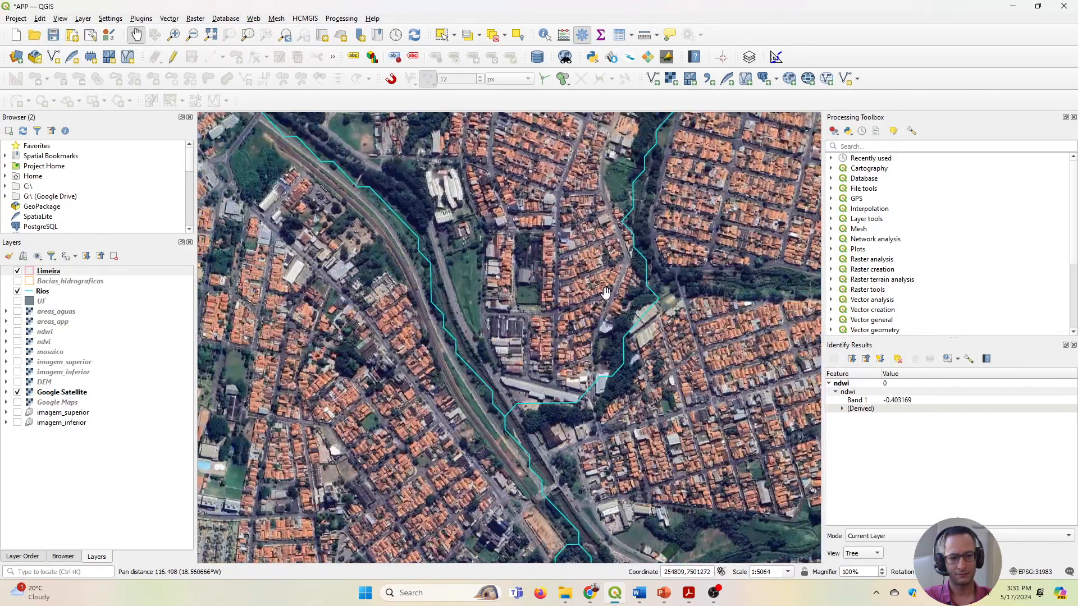
{"action": "left_click_drag", "start_coordinate": [655, 198], "coordinate": [648, 246]}
{"action": "scroll", "coordinate": [627, 281], "scroll_direction": "up", "scroll_amount": 2}
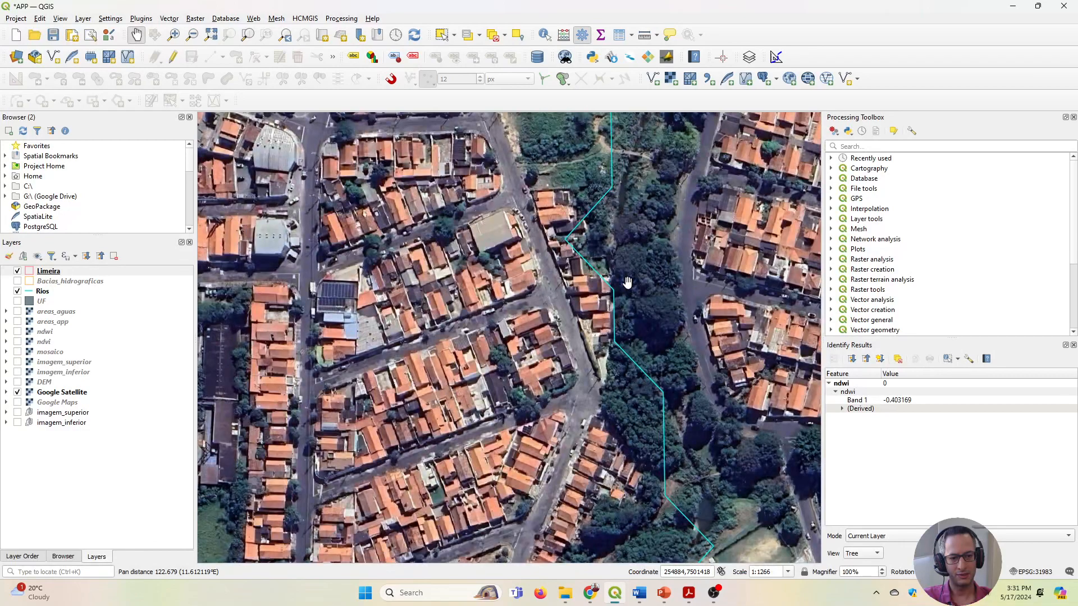
{"action": "scroll", "coordinate": [605, 195], "scroll_direction": "up", "scroll_amount": 2}
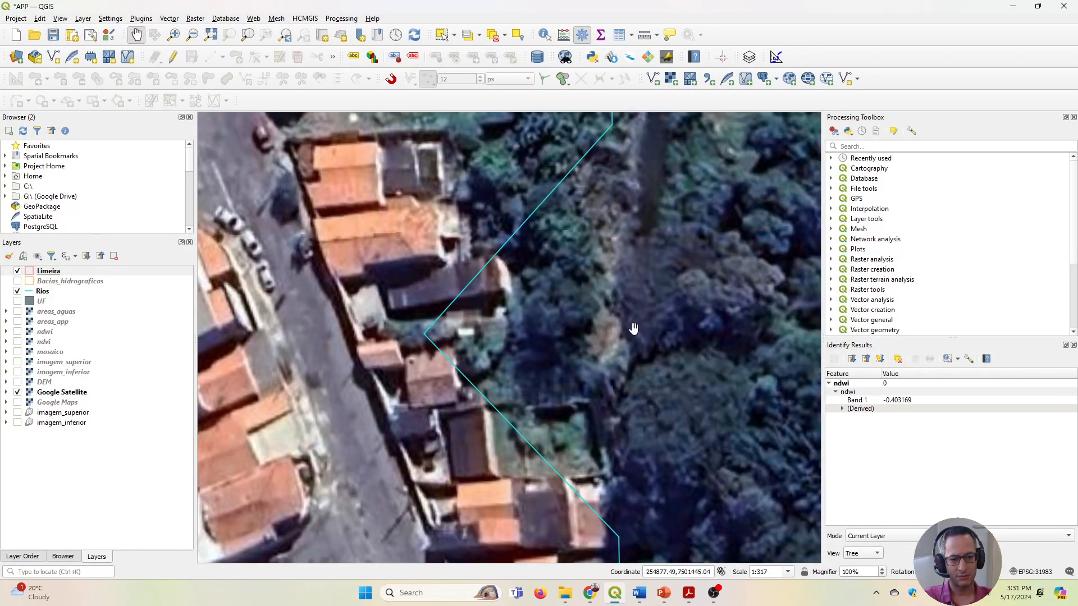
Examine the tributary's alignment with the wooded channel and buildings down to its junction with the main river.
{"action": "scroll", "coordinate": [631, 387], "scroll_direction": "down", "scroll_amount": 3}
{"action": "left_click_drag", "start_coordinate": [626, 420], "coordinate": [625, 184]}
{"action": "scroll", "coordinate": [643, 279], "scroll_direction": "up", "scroll_amount": 2}
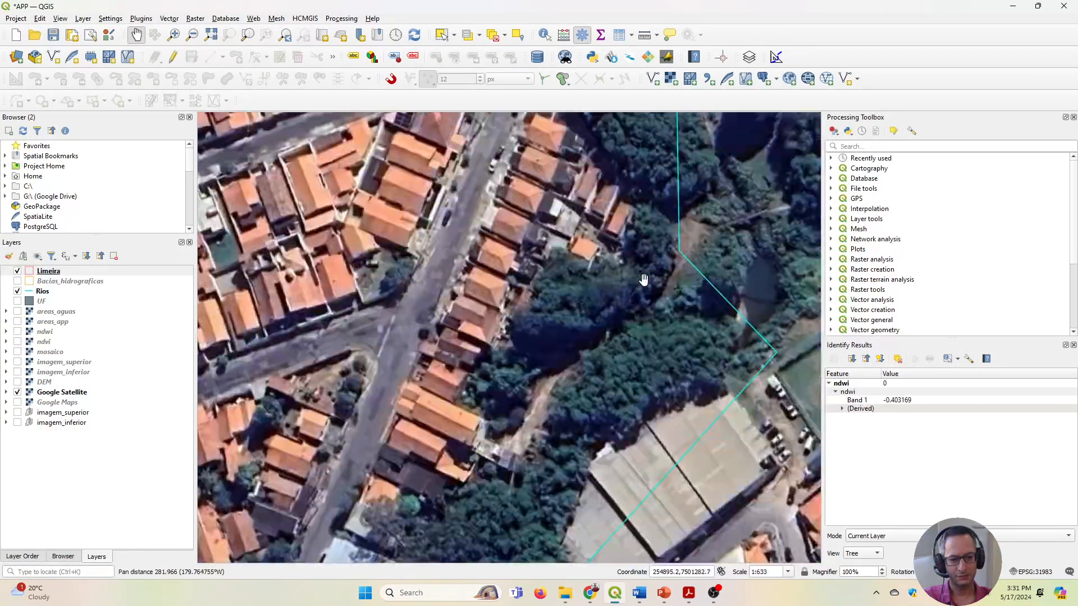
{"action": "scroll", "coordinate": [642, 287], "scroll_direction": "down", "scroll_amount": 1}
{"action": "left_click_drag", "start_coordinate": [563, 440], "coordinate": [642, 168]}
{"action": "left_click_drag", "start_coordinate": [515, 334], "coordinate": [563, 291]}
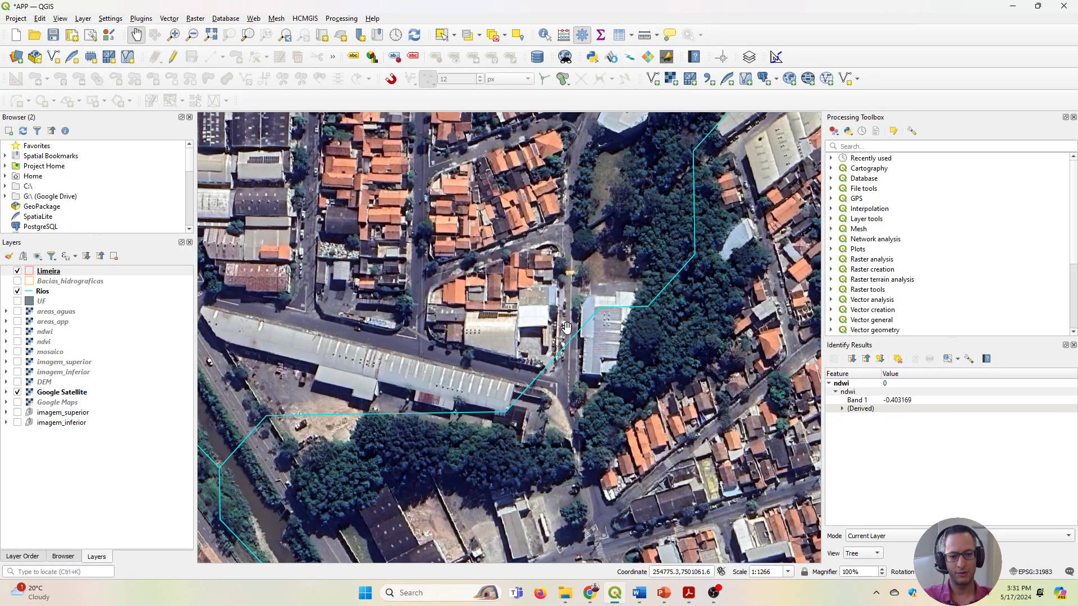
{"action": "mouse_move", "coordinate": [613, 341]}
{"action": "left_mouse_down"}
{"action": "mouse_move", "coordinate": [621, 336]}
{"action": "mouse_move", "coordinate": [605, 351]}
{"action": "left_mouse_up"}
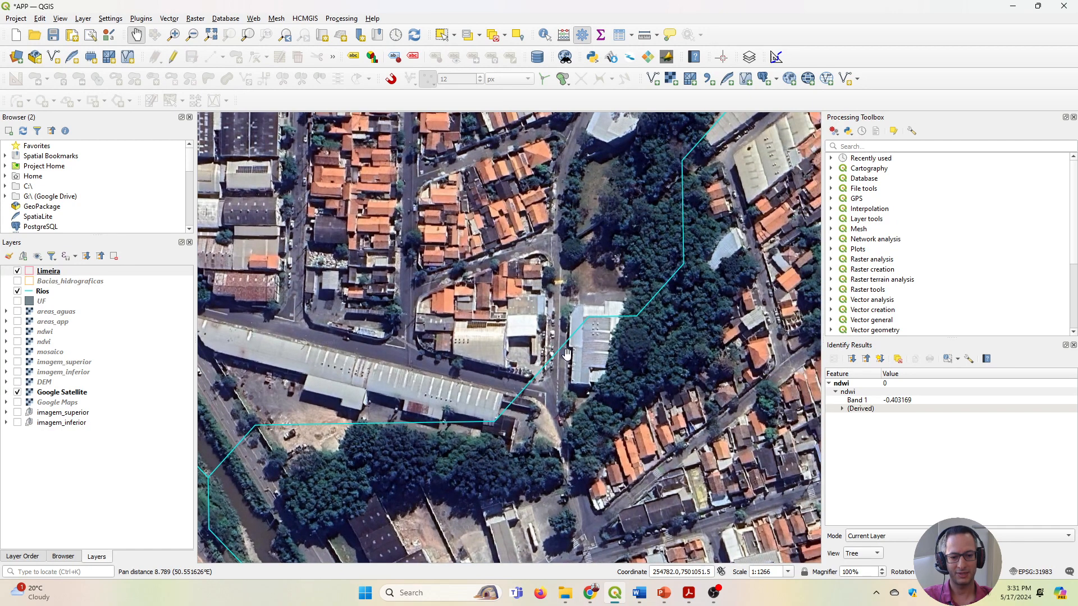
{"action": "left_click_drag", "start_coordinate": [516, 395], "coordinate": [570, 383]}
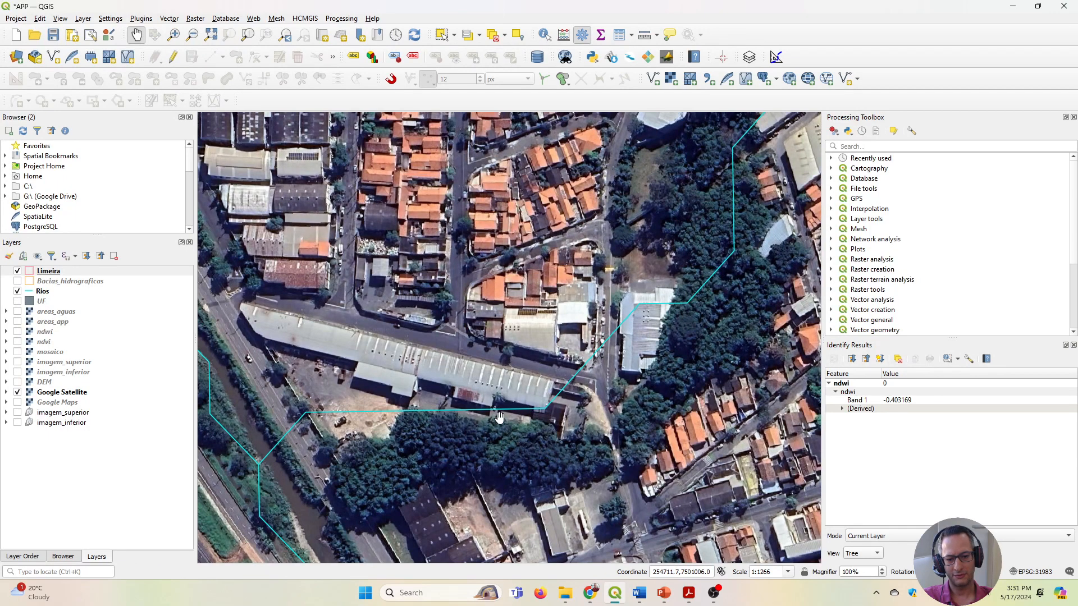
{"action": "left_click_drag", "start_coordinate": [416, 418], "coordinate": [468, 381]}
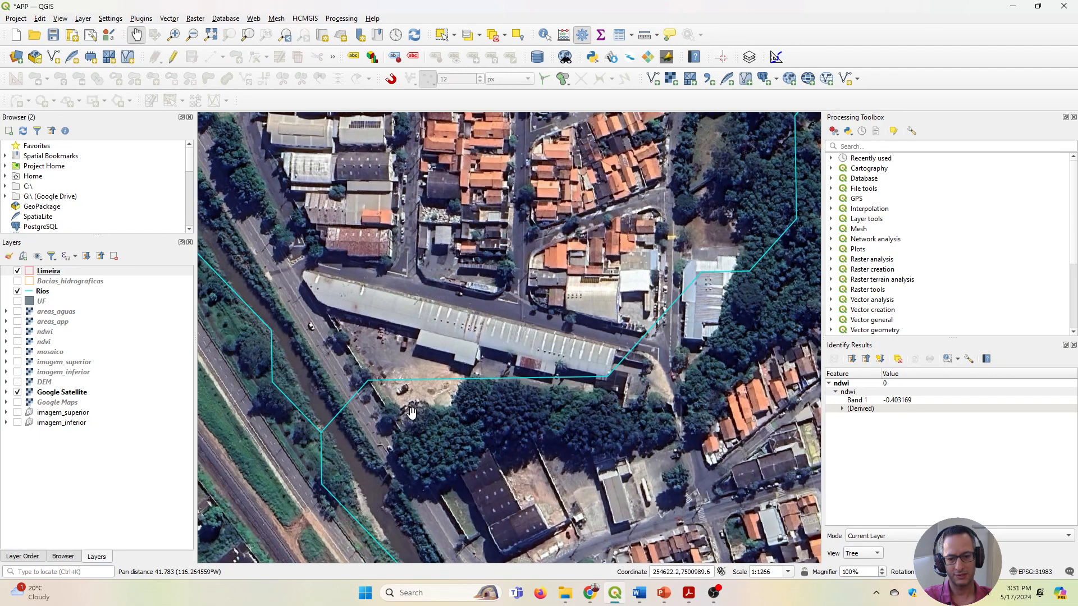
{"action": "left_click_drag", "start_coordinate": [412, 415], "coordinate": [573, 358]}
{"action": "scroll", "coordinate": [511, 368], "scroll_direction": "up", "scroll_amount": 2}
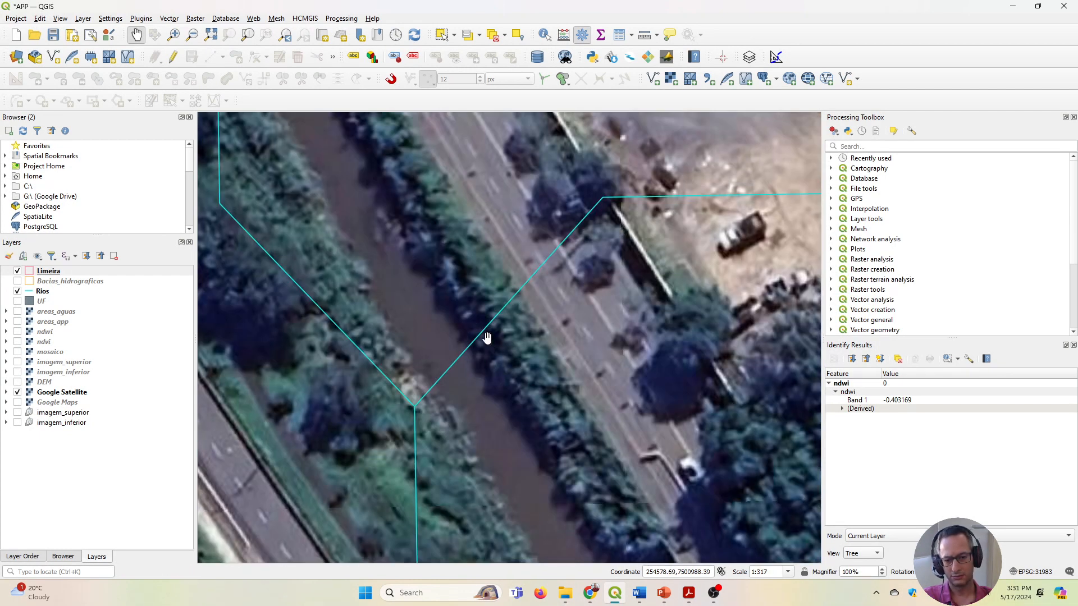
{"action": "scroll", "coordinate": [448, 377], "scroll_direction": "down", "scroll_amount": 1}
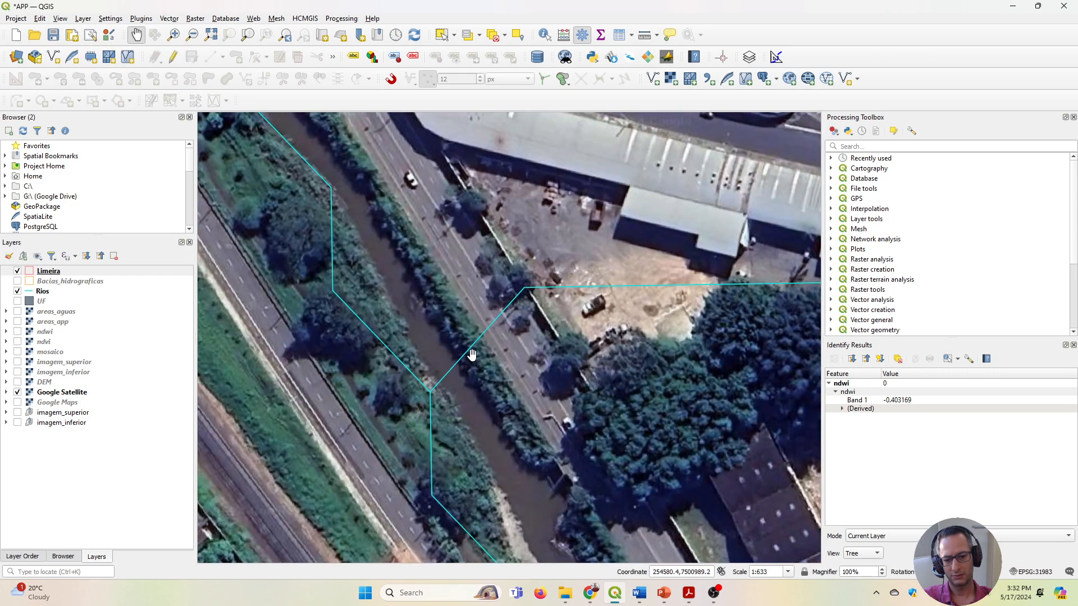
Examine how the main river line follows the visible watercourse through the city and its southeastern outskirts.
{"action": "scroll", "coordinate": [456, 379], "scroll_direction": "down", "scroll_amount": 1}
{"action": "scroll", "coordinate": [490, 442], "scroll_direction": "down", "scroll_amount": 2}
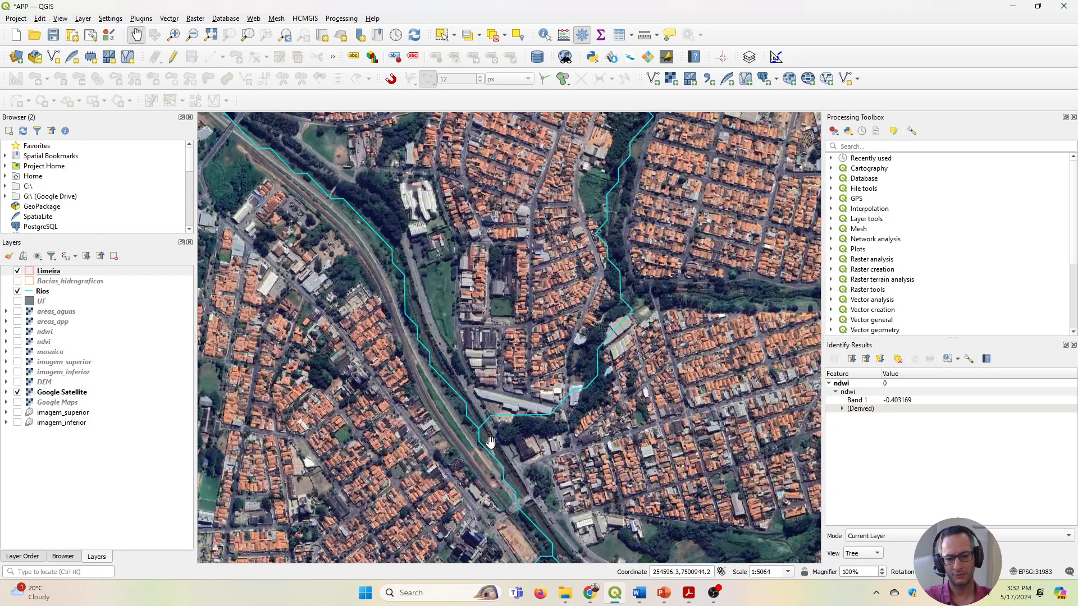
{"action": "left_click_drag", "start_coordinate": [490, 442], "coordinate": [470, 364]}
{"action": "scroll", "coordinate": [460, 329], "scroll_direction": "down", "scroll_amount": 3}
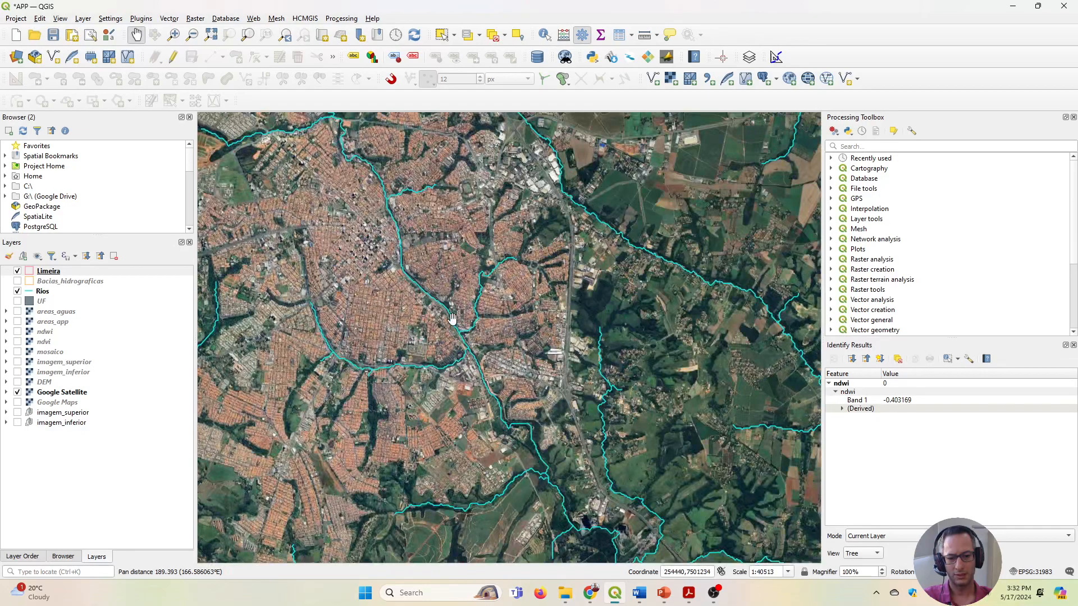
{"action": "left_click_drag", "start_coordinate": [529, 442], "coordinate": [484, 364]}
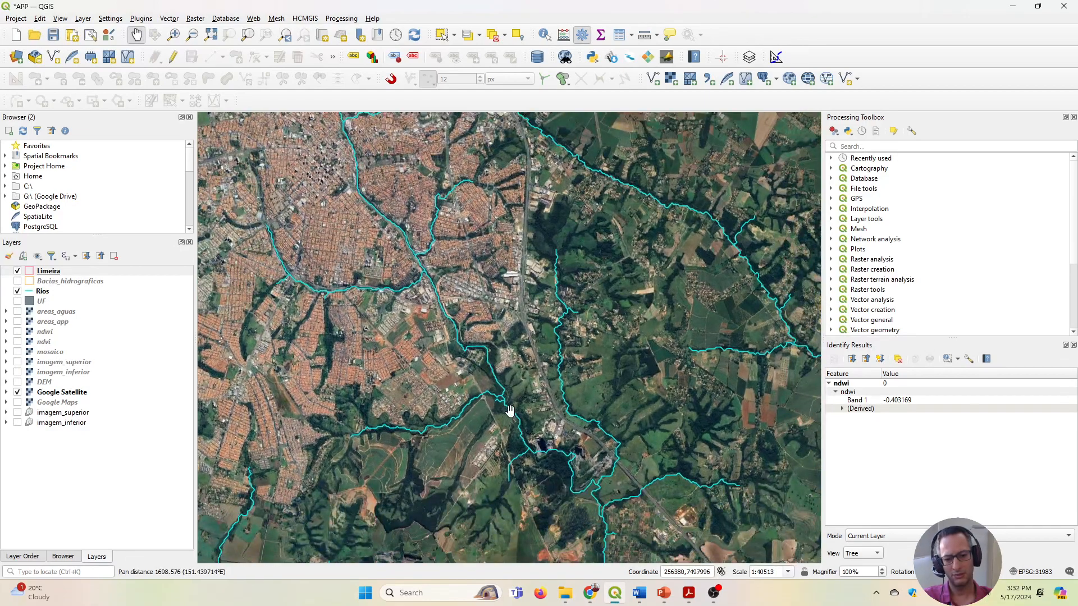
{"action": "scroll", "coordinate": [504, 387], "scroll_direction": "up", "scroll_amount": 2}
{"action": "left_click_drag", "start_coordinate": [413, 308], "coordinate": [521, 413]}
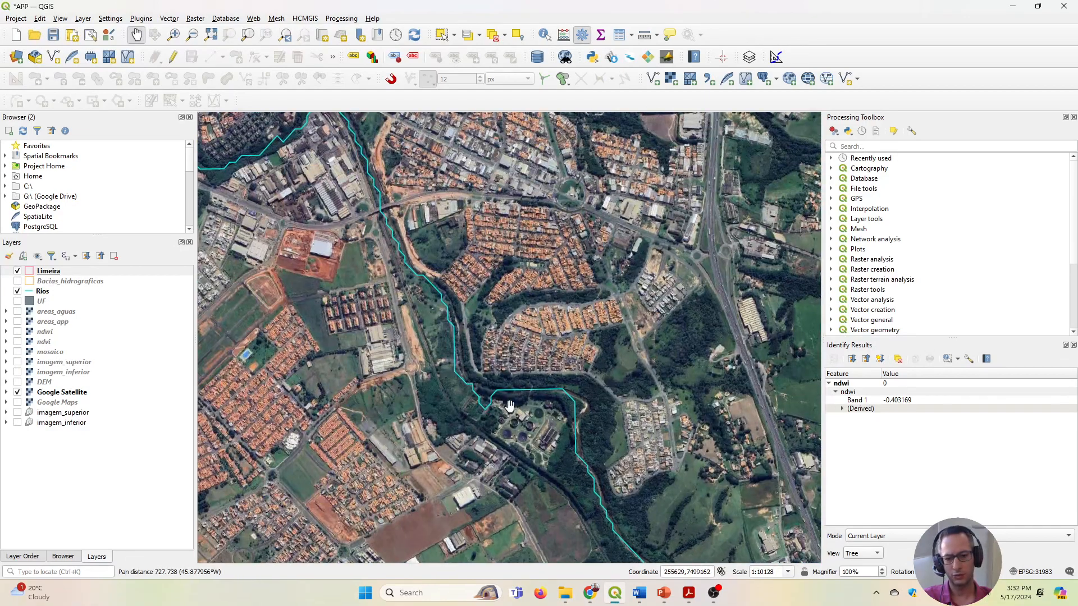
{"action": "scroll", "coordinate": [456, 327], "scroll_direction": "up", "scroll_amount": 2}
{"action": "scroll", "coordinate": [427, 277], "scroll_direction": "down", "scroll_amount": 2}
{"action": "scroll", "coordinate": [426, 275], "scroll_direction": "down", "scroll_amount": 2}
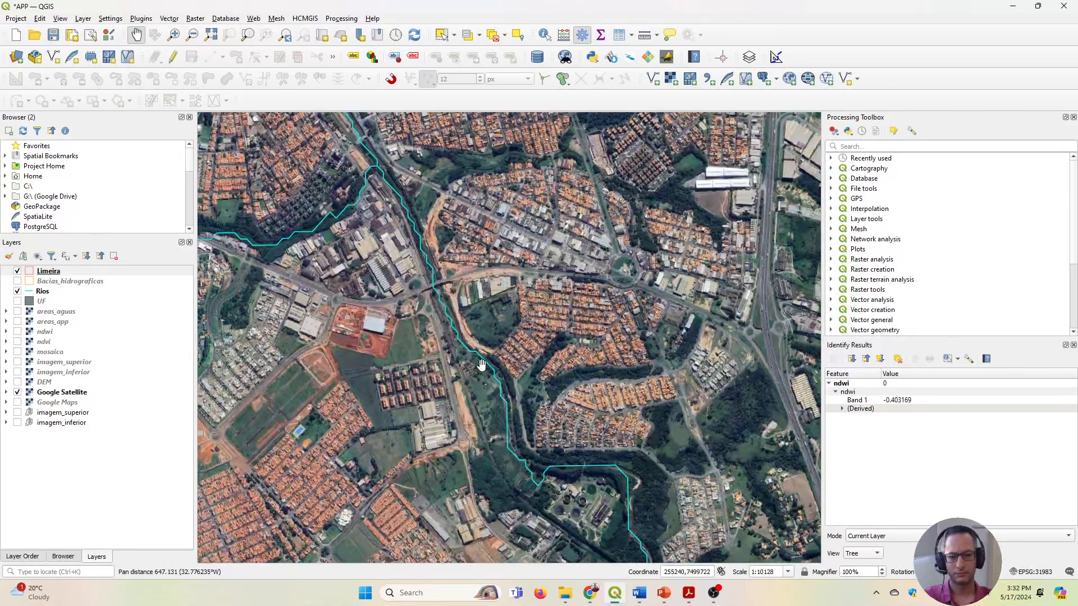
{"action": "scroll", "coordinate": [455, 298], "scroll_direction": "up", "scroll_amount": 3}
{"action": "scroll", "coordinate": [455, 298], "scroll_direction": "down", "scroll_amount": 4}
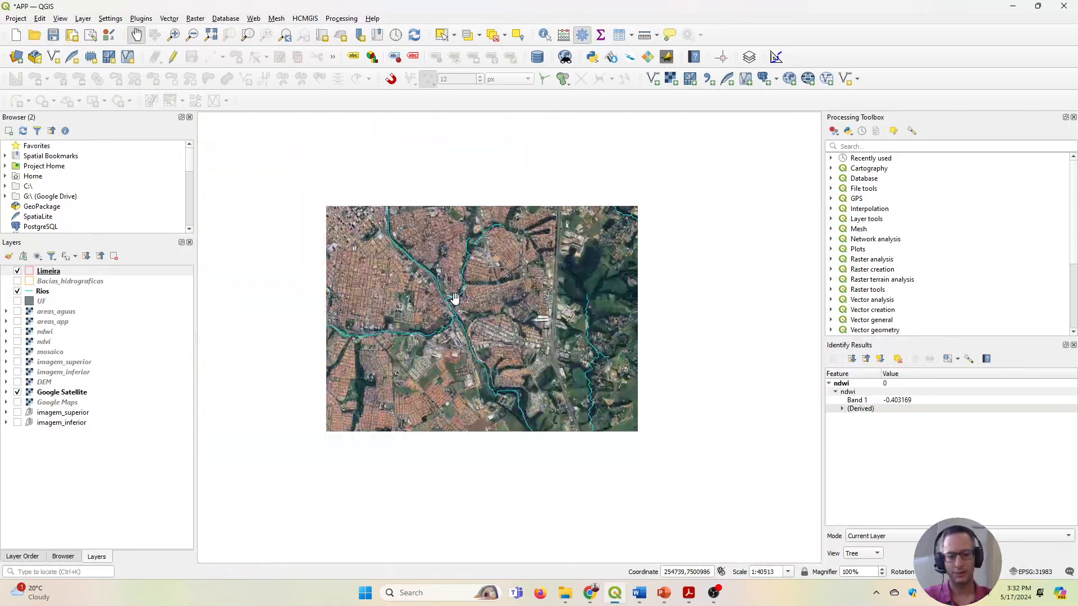
{"action": "scroll", "coordinate": [522, 309], "scroll_direction": "up", "scroll_amount": 1}
{"action": "scroll", "coordinate": [524, 329], "scroll_direction": "down", "scroll_amount": 1}
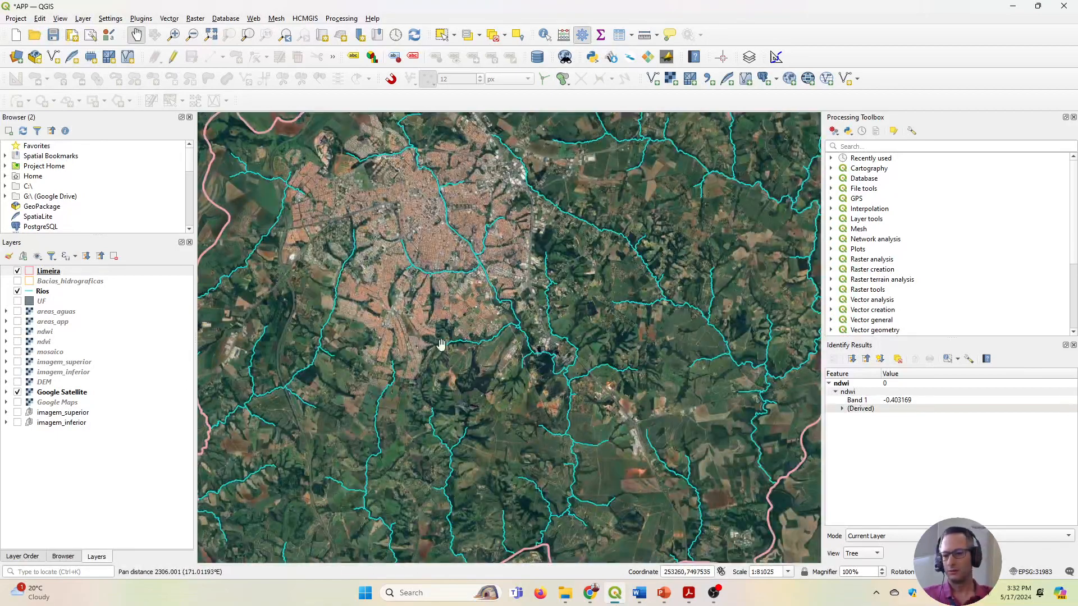
Show the areas_aguas layer over the satellite imagery again for the whole Limeira area.
{"action": "left_click", "coordinate": [19, 312]}
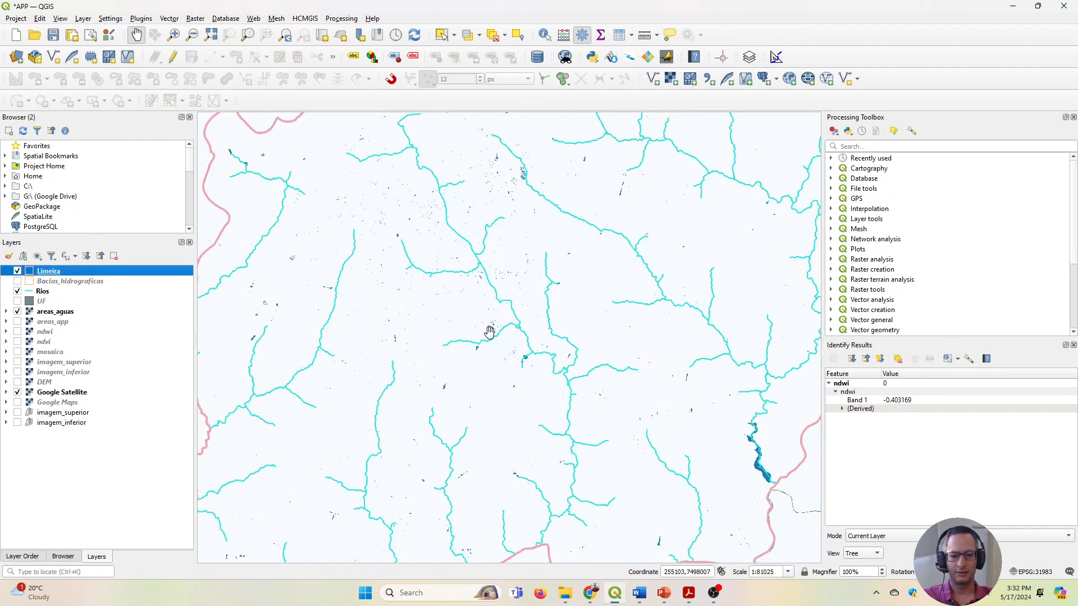
{"action": "left_click_drag", "start_coordinate": [489, 332], "coordinate": [414, 325]}
{"action": "scroll", "coordinate": [414, 354], "scroll_direction": "down", "scroll_amount": 1}
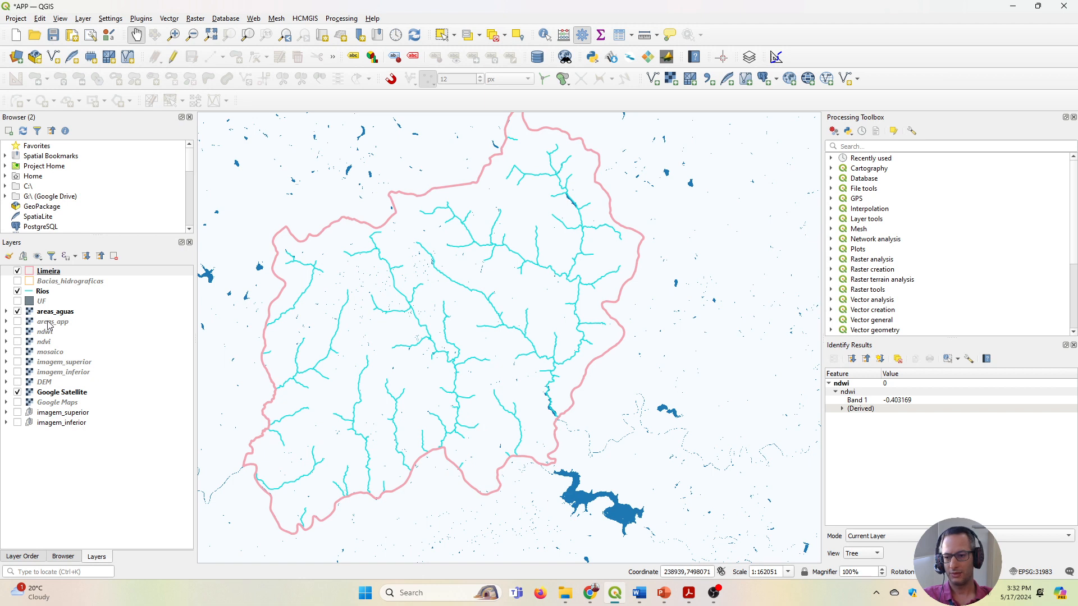
Open the Polygonize (Raster to Vector) conversion with the areas_aguas raster as the input layer.
{"action": "left_click", "coordinate": [51, 315]}
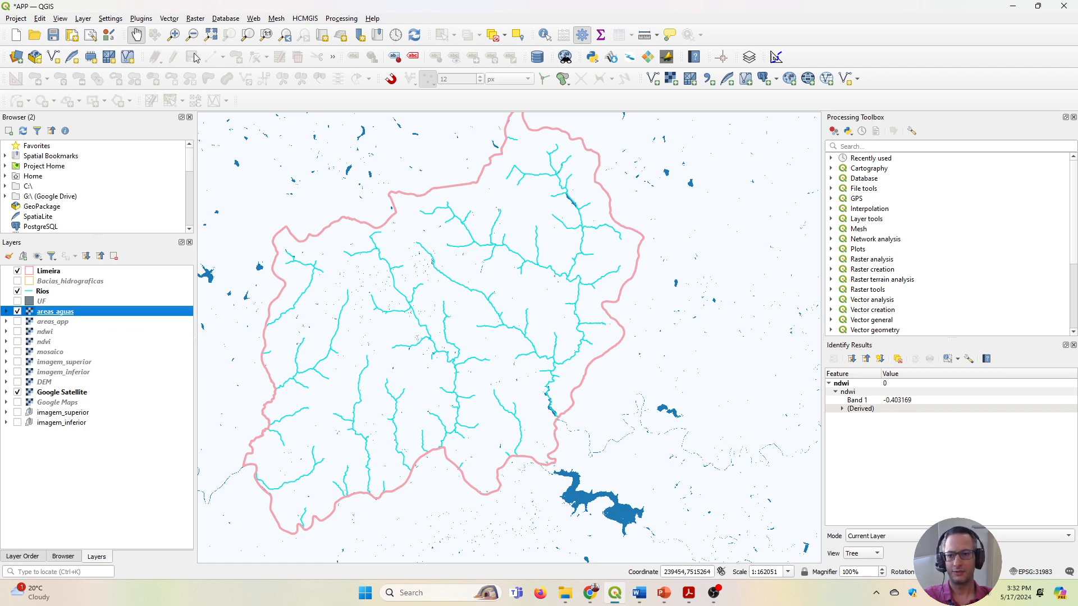
{"action": "left_click", "coordinate": [195, 19]}
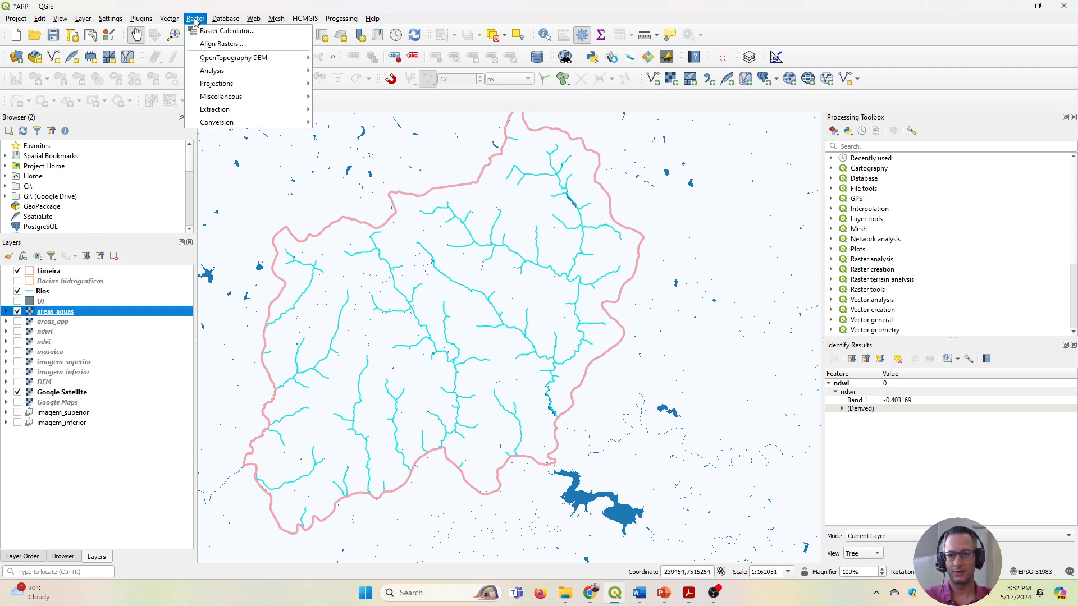
{"action": "mouse_move", "coordinate": [242, 123]}
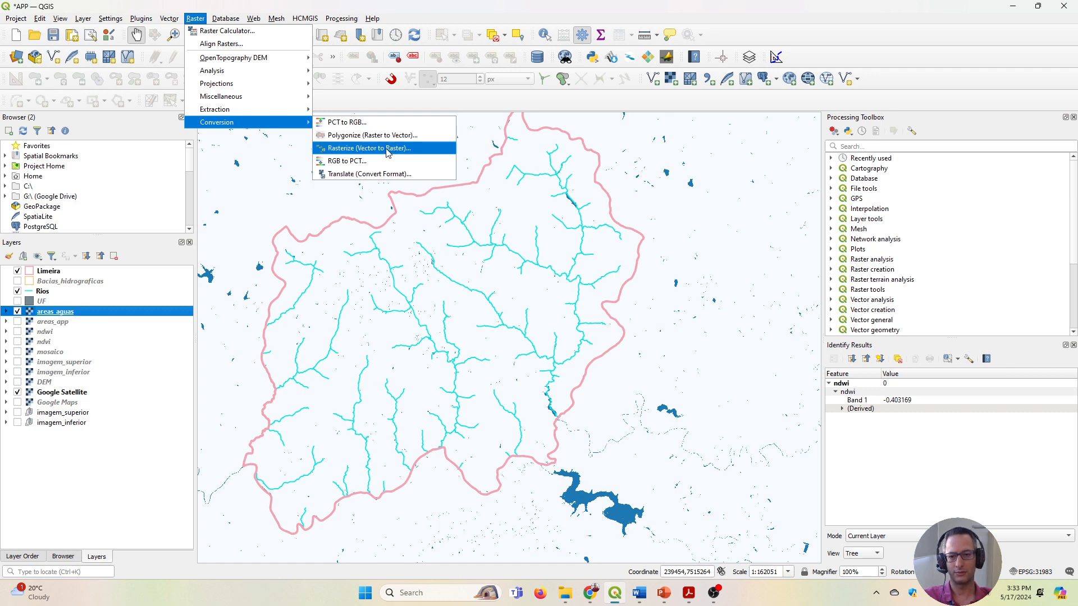
{"action": "left_click", "coordinate": [352, 136]}
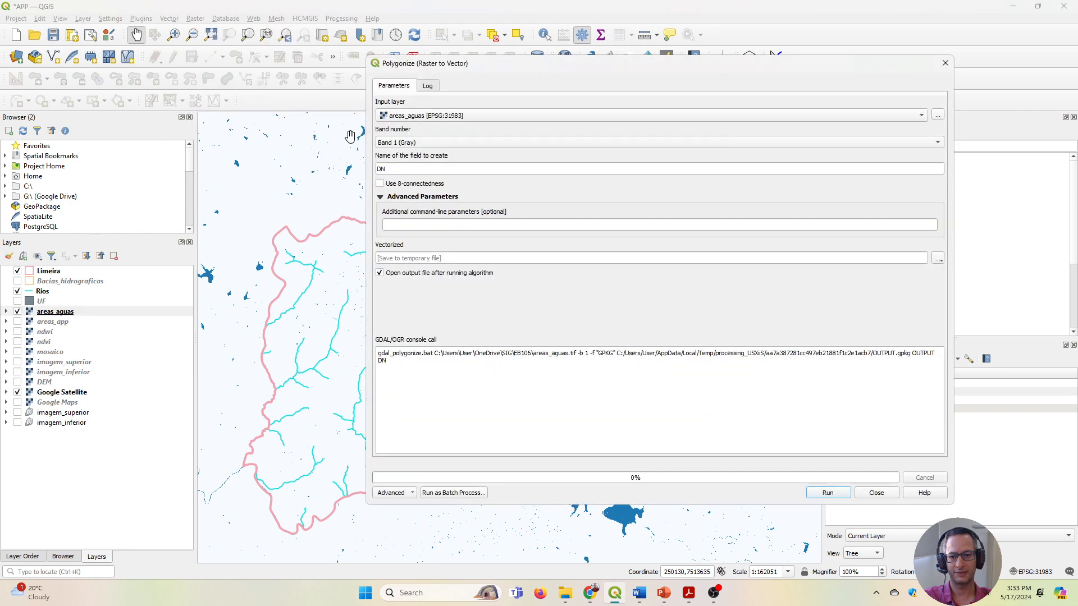
{"action": "left_click_drag", "start_coordinate": [501, 66], "coordinate": [471, 69]}
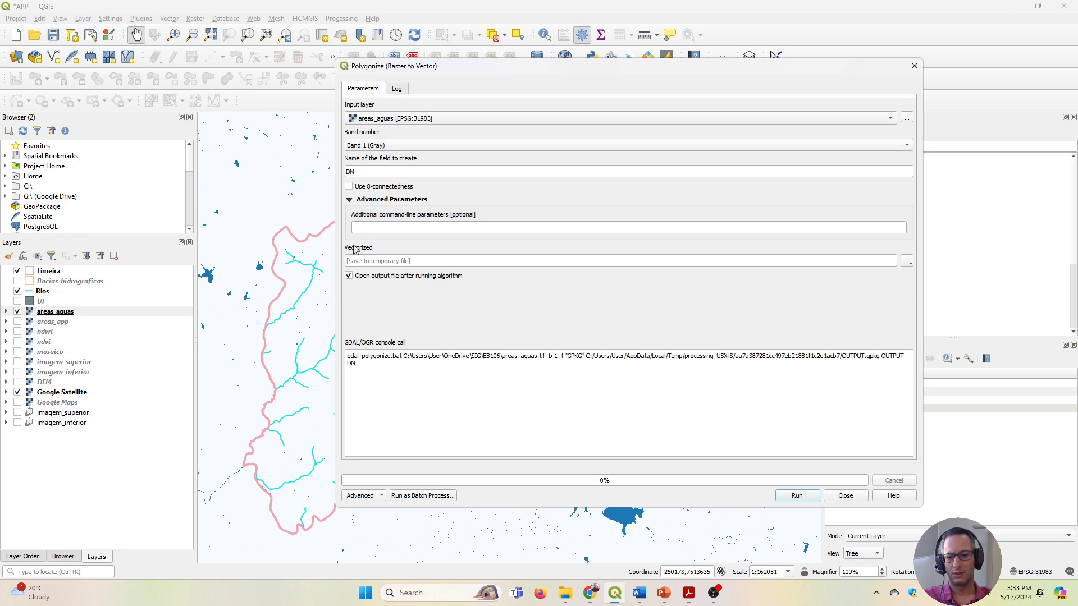
Run the polygonize conversion with the output saved as the shapefile areas_aguas_vetorizadas in the EB106 folder.
{"action": "left_click", "coordinate": [908, 261]}
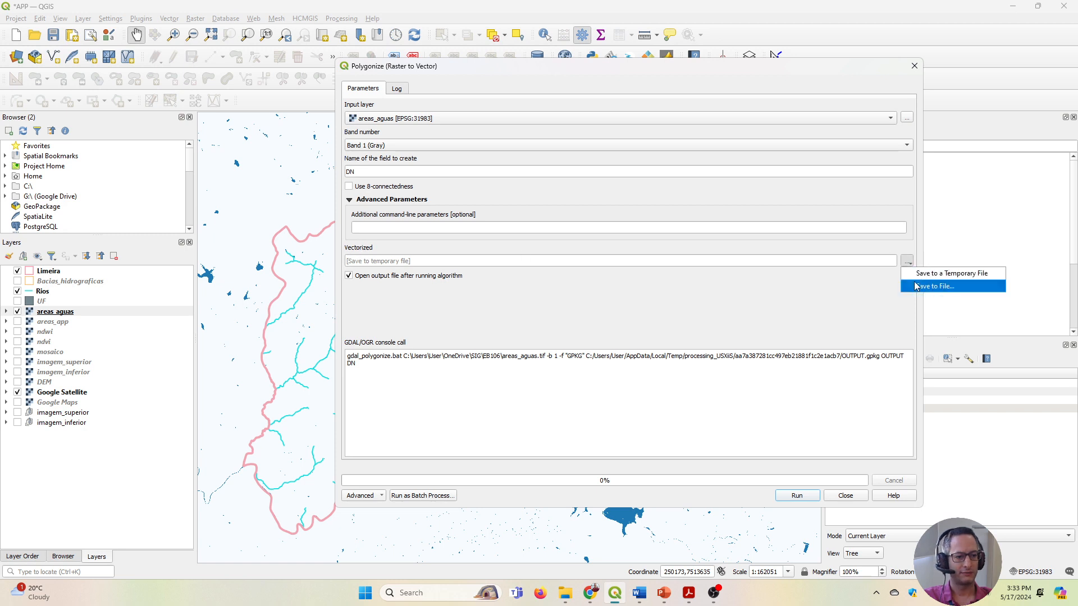
{"action": "left_click", "coordinate": [935, 286]}
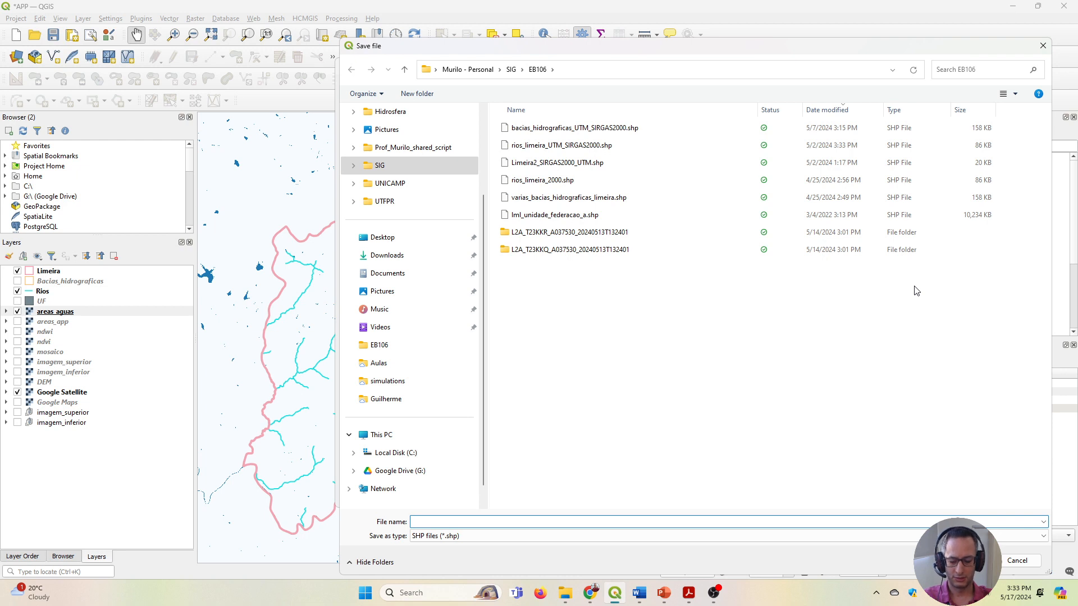
{"action": "type", "text": "as"}
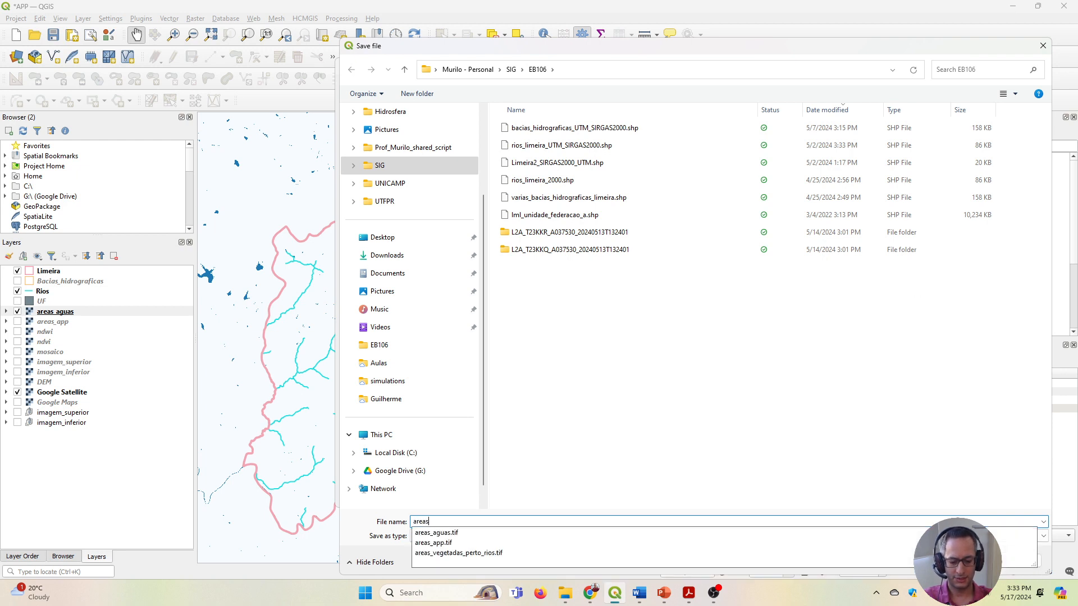
{"action": "type", "text": "_aguas"}
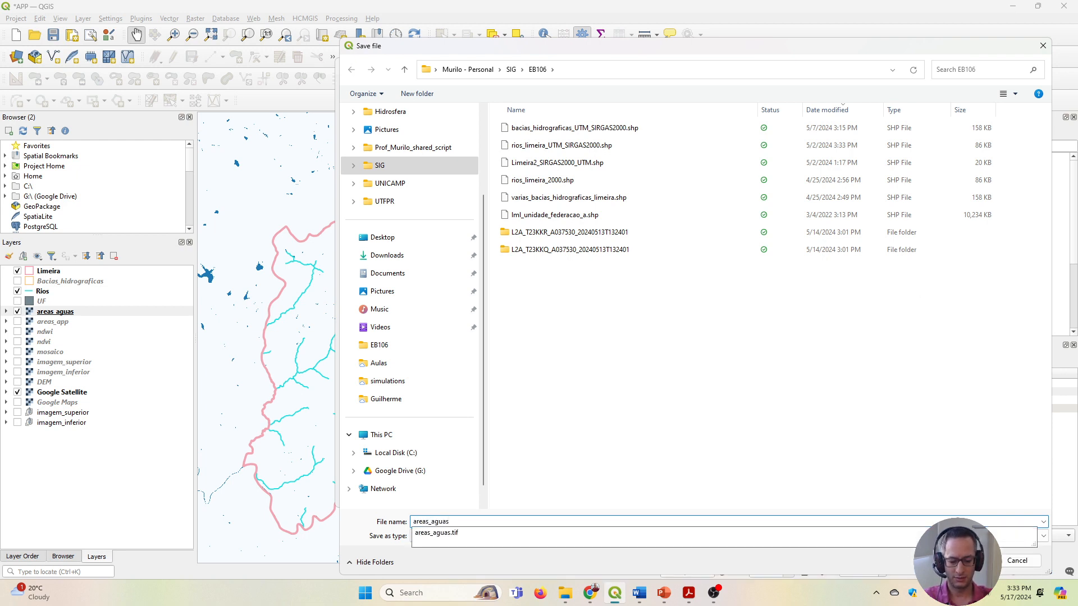
{"action": "type", "text": "_vetorizadas"}
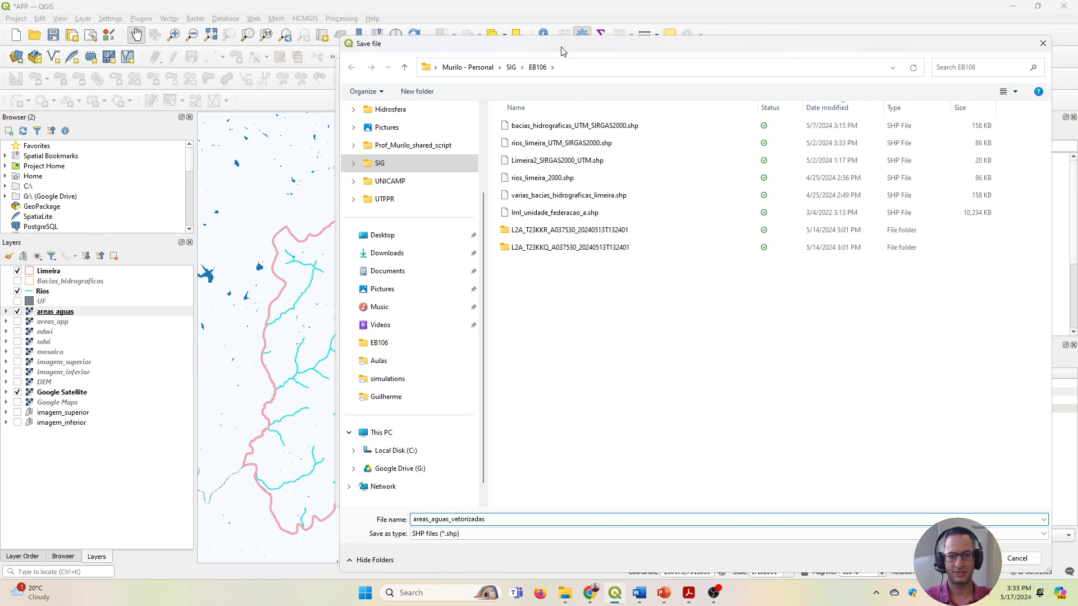
{"action": "left_click_drag", "start_coordinate": [561, 50], "coordinate": [473, 27]}
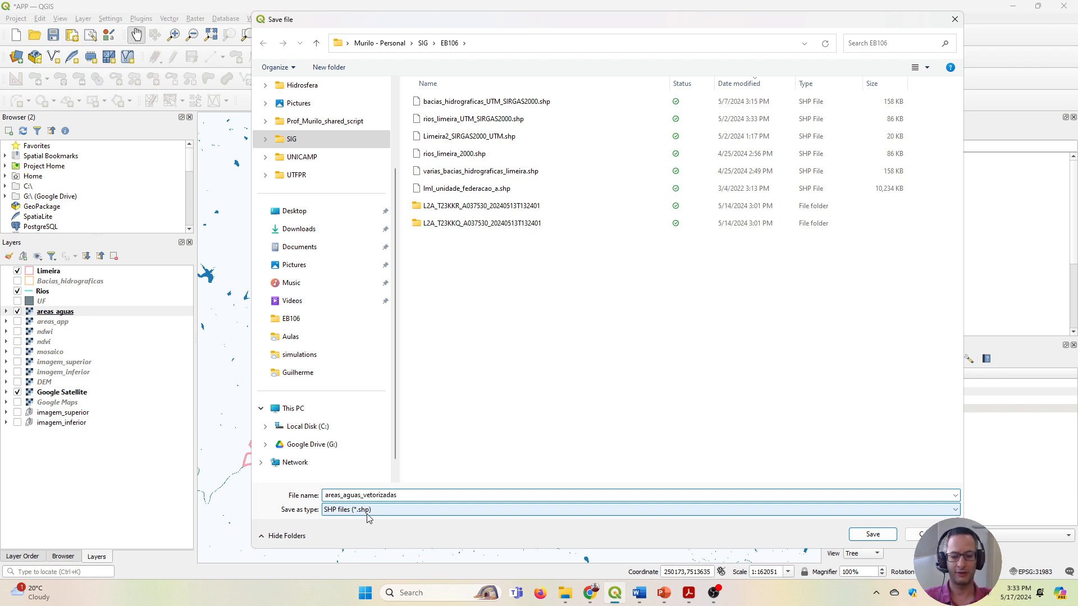
{"action": "left_click", "coordinate": [872, 535]}
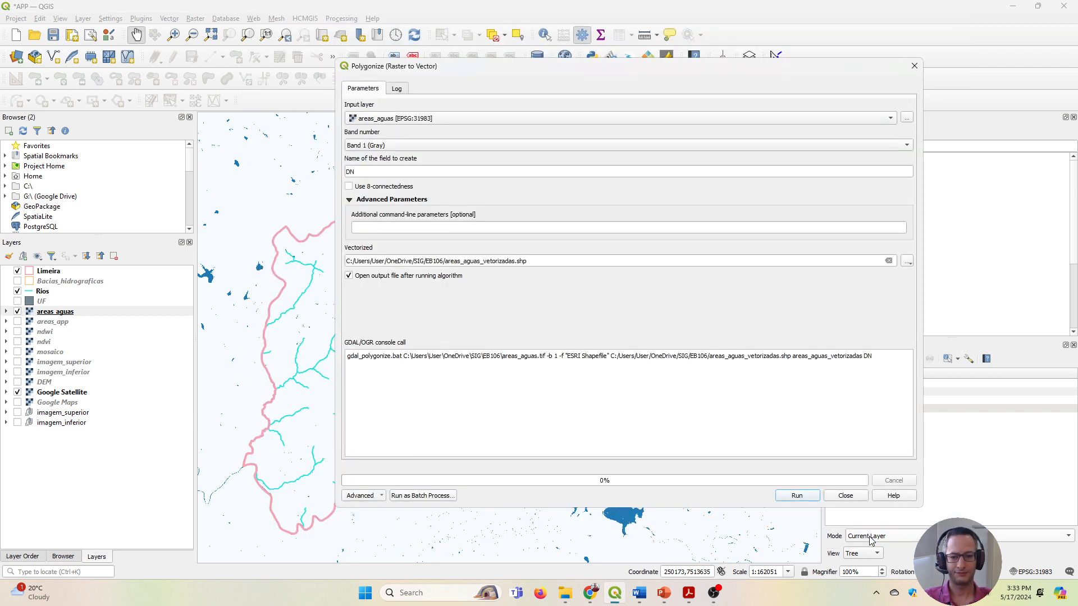
{"action": "left_click", "coordinate": [798, 500]}
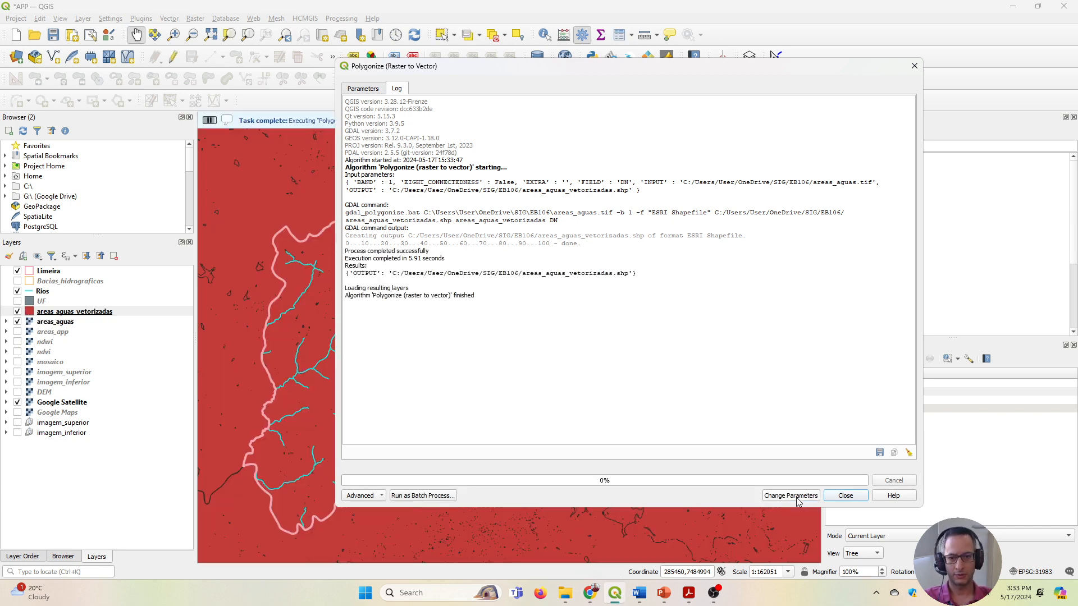
{"action": "left_click", "coordinate": [846, 496]}
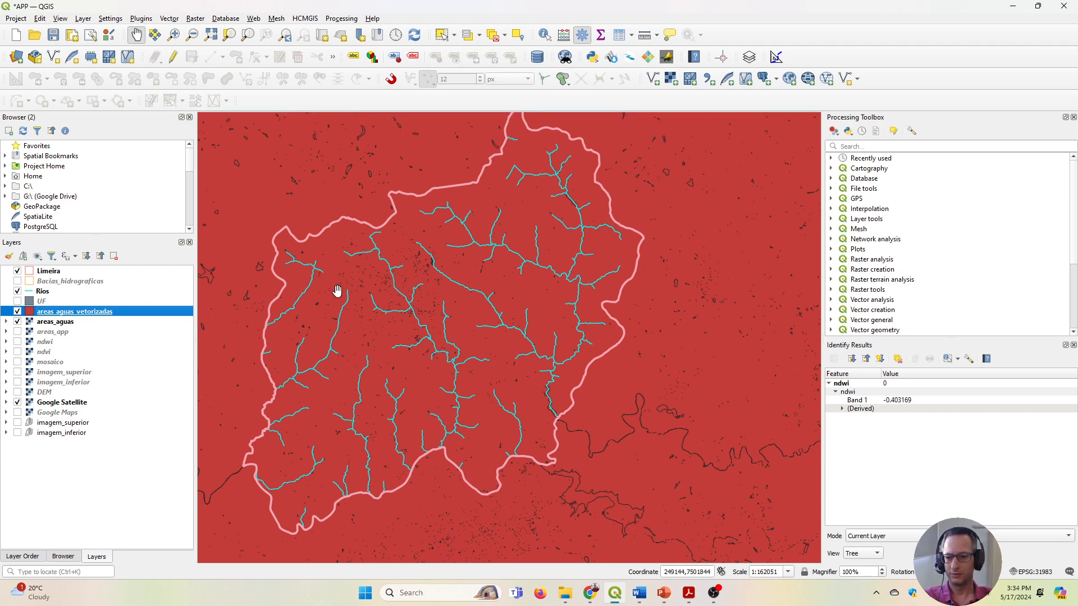
Style the areas_aguas_vetorizadas polygons with a transparent fill and a 0.5 mm stroke width.
{"action": "right_click", "coordinate": [75, 319]}
{"action": "left_click", "coordinate": [121, 591]}
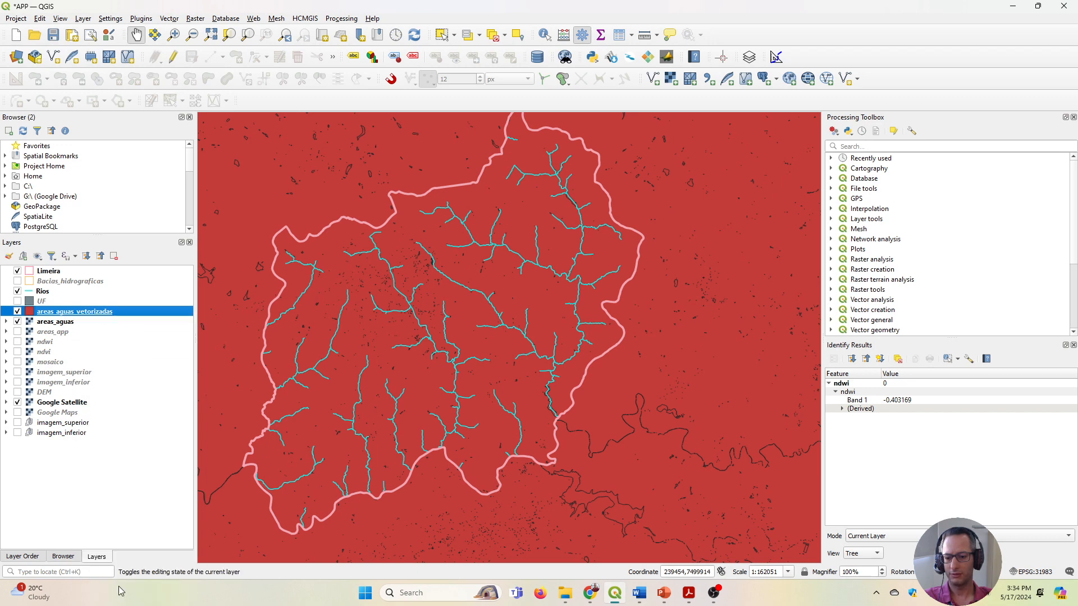
{"action": "left_click", "coordinate": [526, 140]}
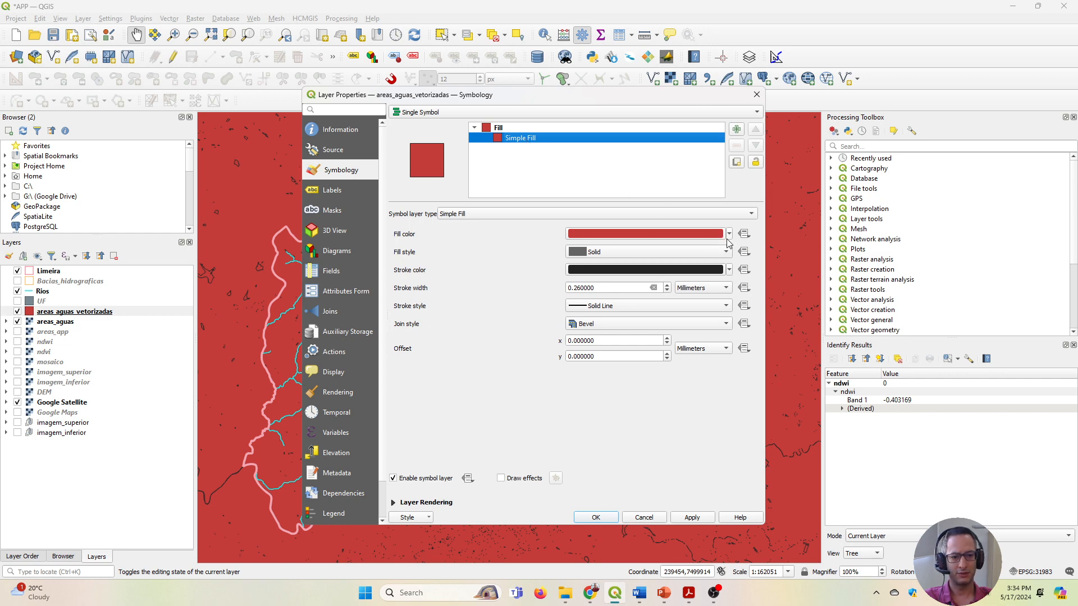
{"action": "left_click", "coordinate": [728, 236]}
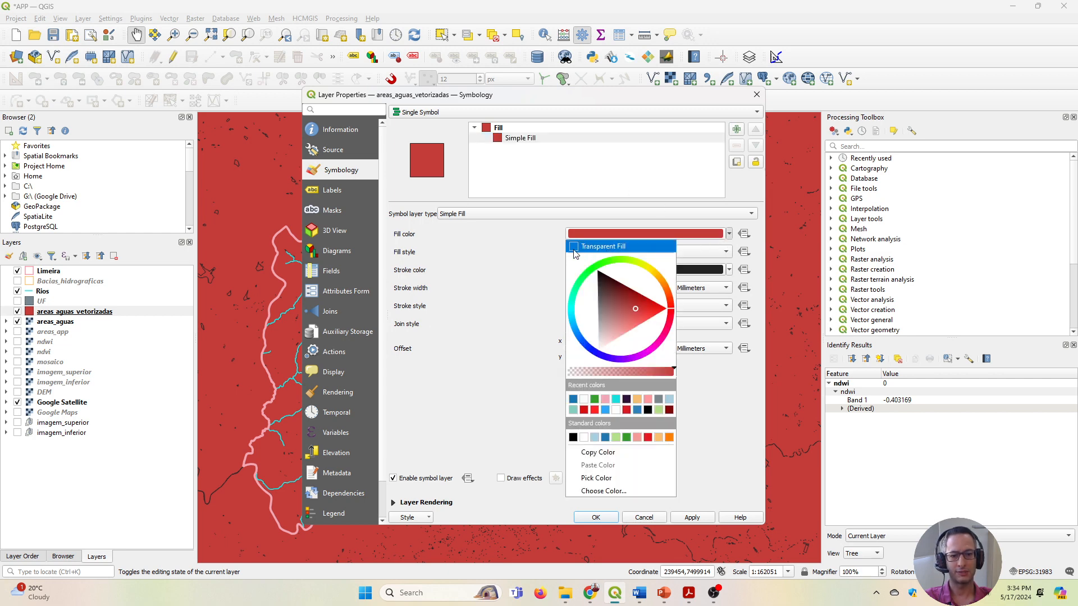
{"action": "left_click", "coordinate": [619, 247]}
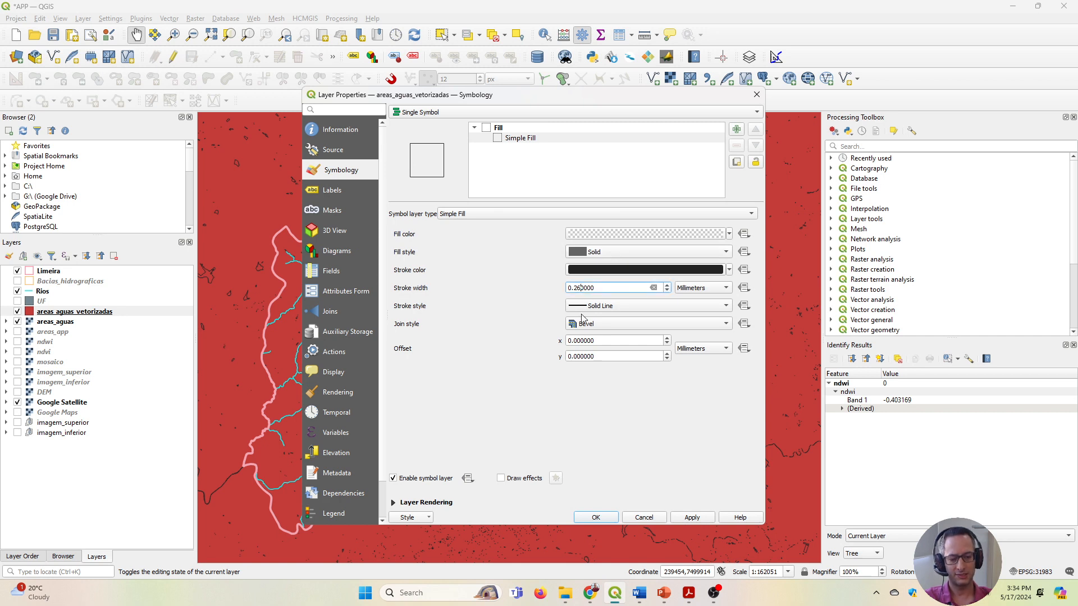
{"action": "key", "text": "BackSpace"}
{"action": "key", "text": "BackSpace"}
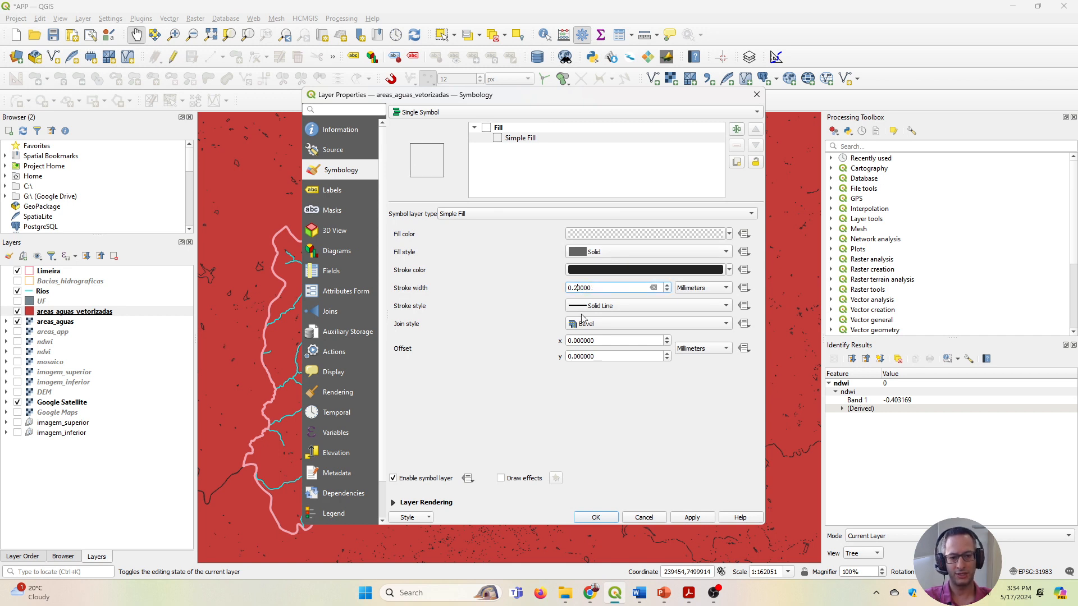
{"action": "type", "text": "5"}
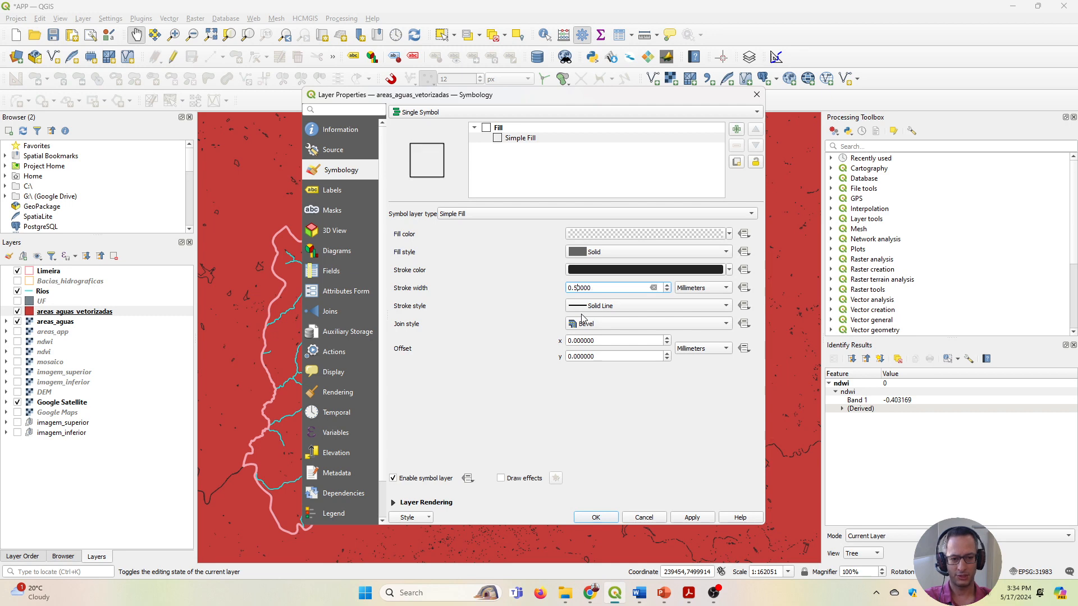
{"action": "left_click", "coordinate": [692, 521]}
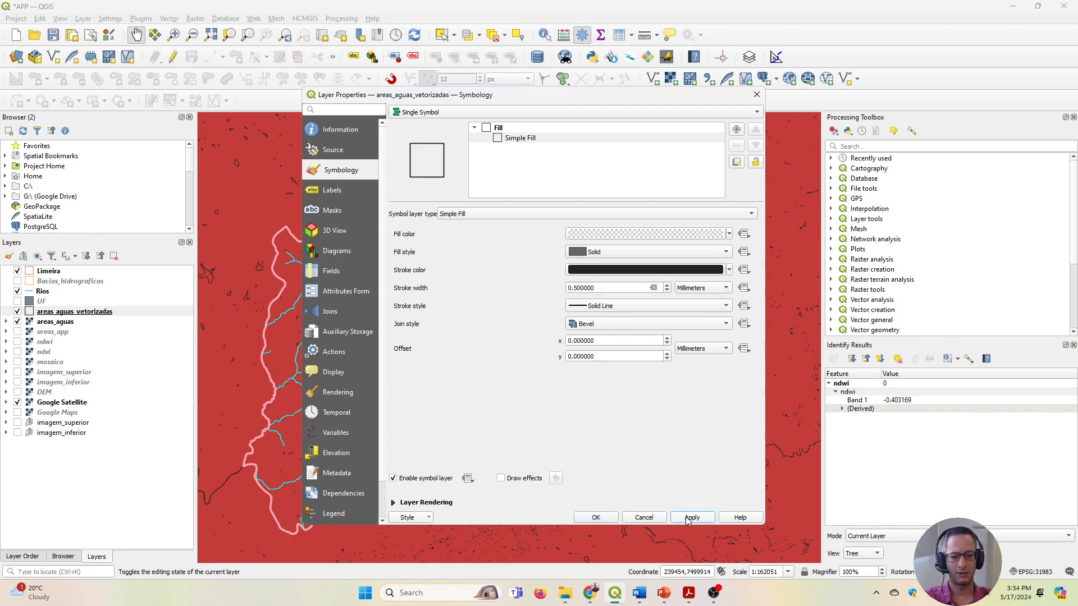
{"action": "left_click", "coordinate": [590, 518]}
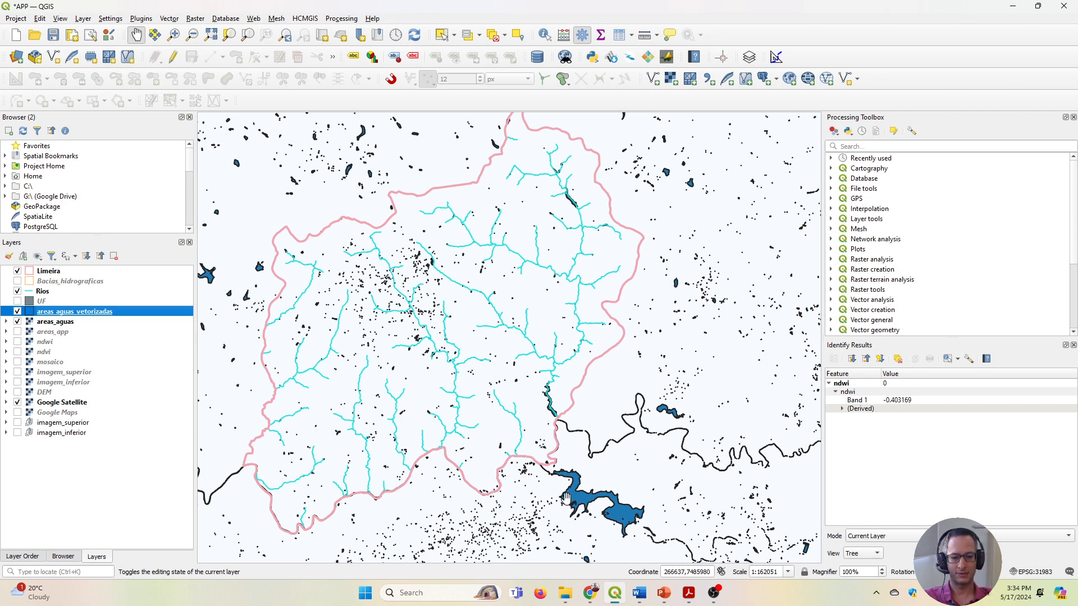
Hide the Google Satellite and areas_aguas layers to isolate the vectorized water outlines around the large reservoir.
{"action": "scroll", "coordinate": [568, 498], "scroll_direction": "up", "scroll_amount": 1}
{"action": "left_click_drag", "start_coordinate": [568, 472], "coordinate": [541, 418]}
{"action": "scroll", "coordinate": [541, 419], "scroll_direction": "up", "scroll_amount": 1}
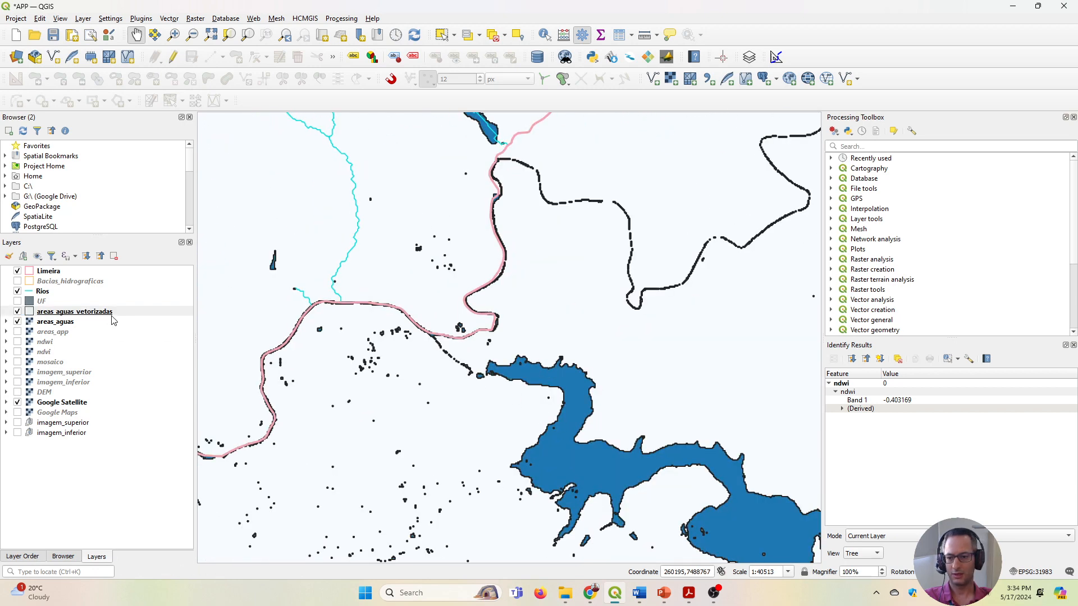
{"action": "left_click_drag", "start_coordinate": [631, 467], "coordinate": [542, 415]}
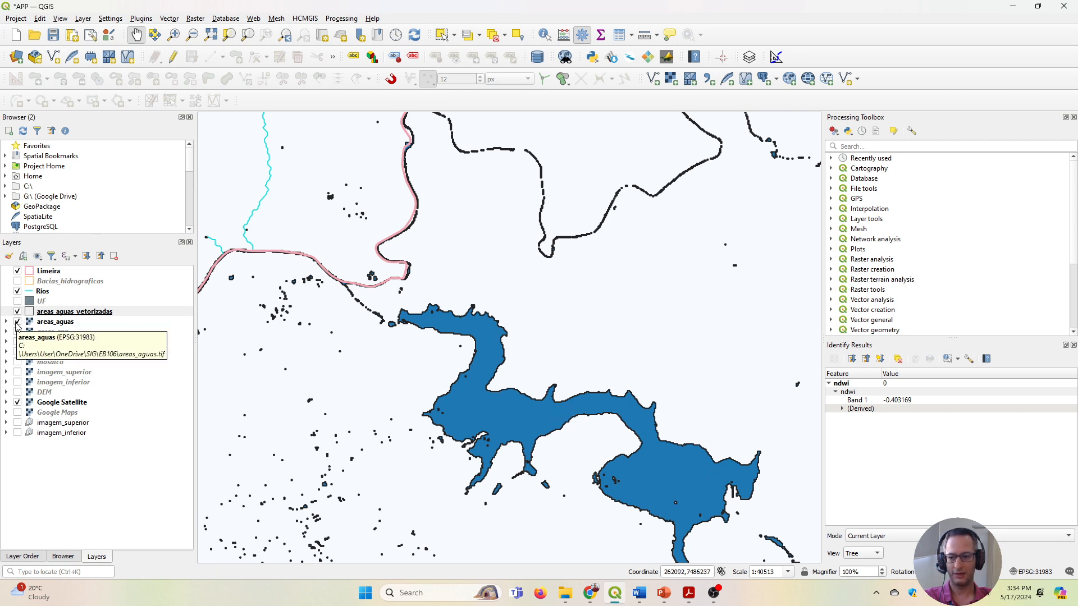
{"action": "left_click", "coordinate": [18, 403]}
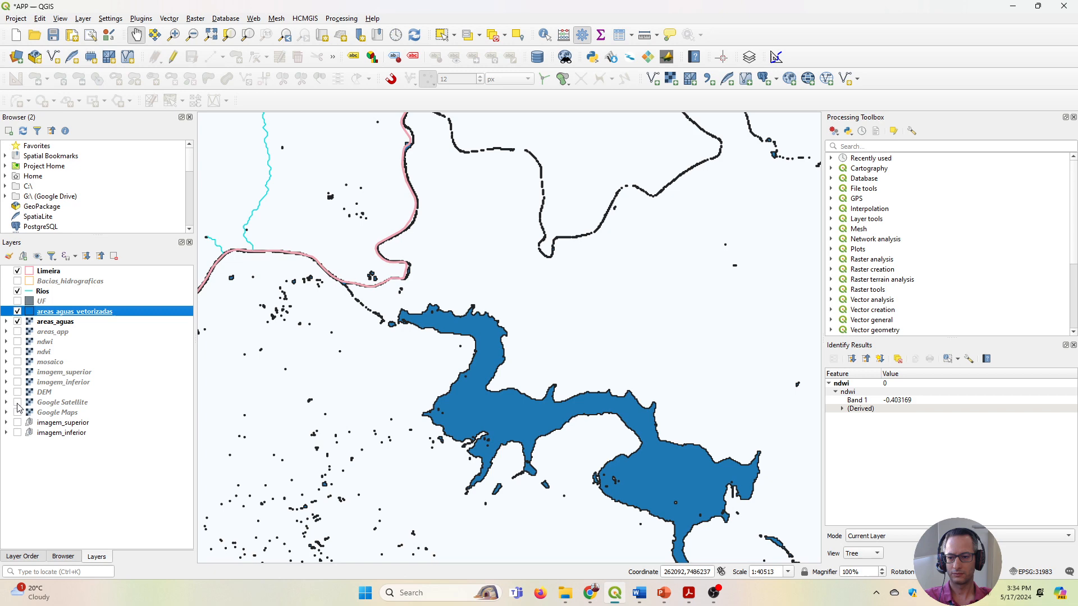
{"action": "left_click", "coordinate": [18, 323]}
Examine the vectorized water outlines against the Rios lines, from the main river near Limeira's eastern boundary to the reservoir.
{"action": "left_click_drag", "start_coordinate": [458, 348], "coordinate": [612, 428]}
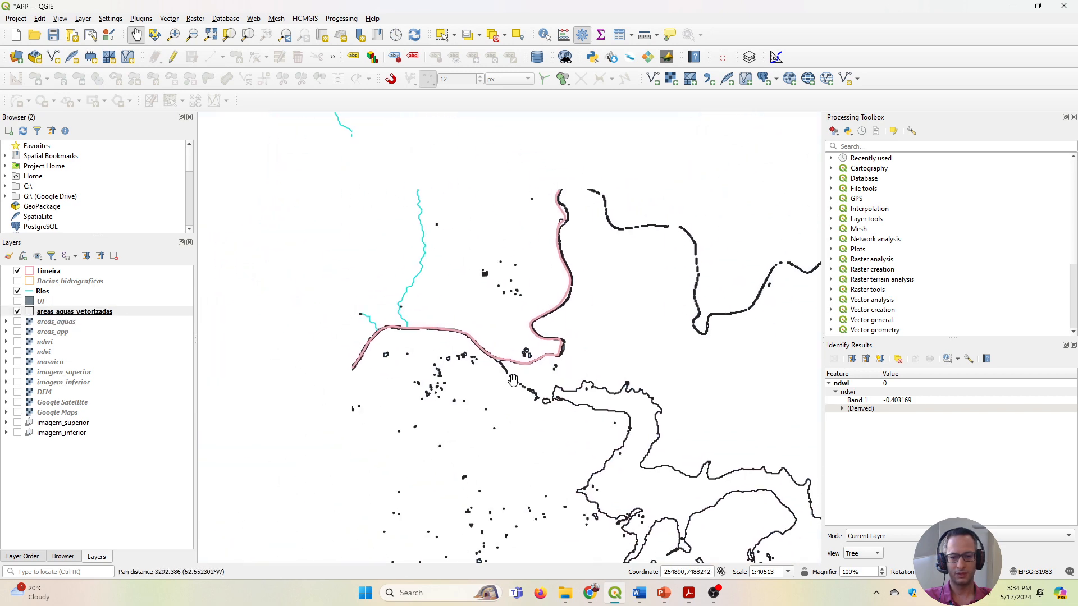
{"action": "scroll", "coordinate": [514, 380], "scroll_direction": "down", "scroll_amount": 1}
{"action": "scroll", "coordinate": [505, 281], "scroll_direction": "up", "scroll_amount": 1}
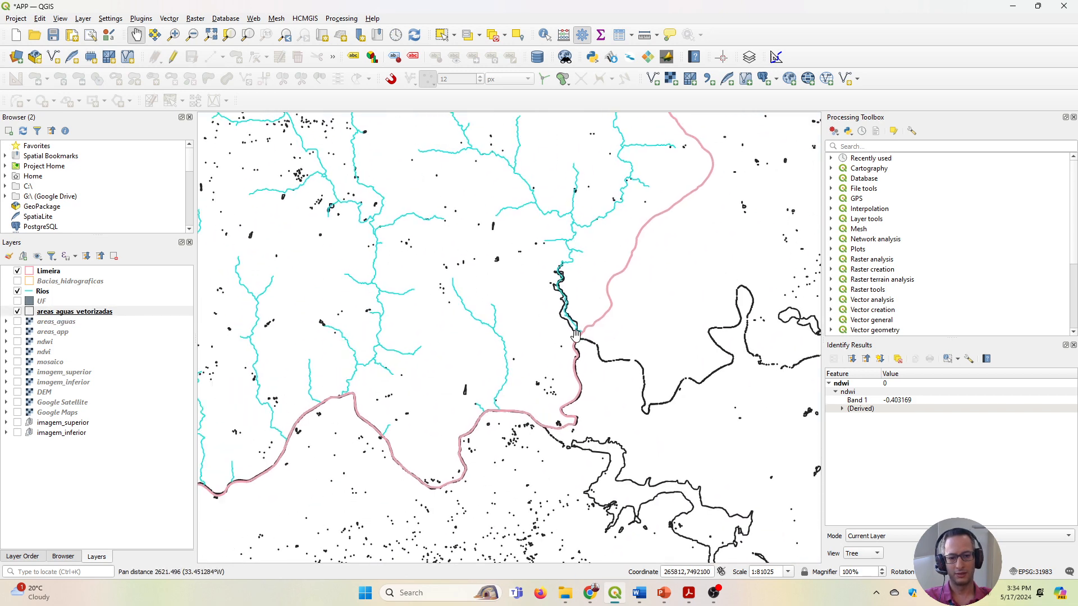
{"action": "scroll", "coordinate": [511, 264], "scroll_direction": "up", "scroll_amount": 1}
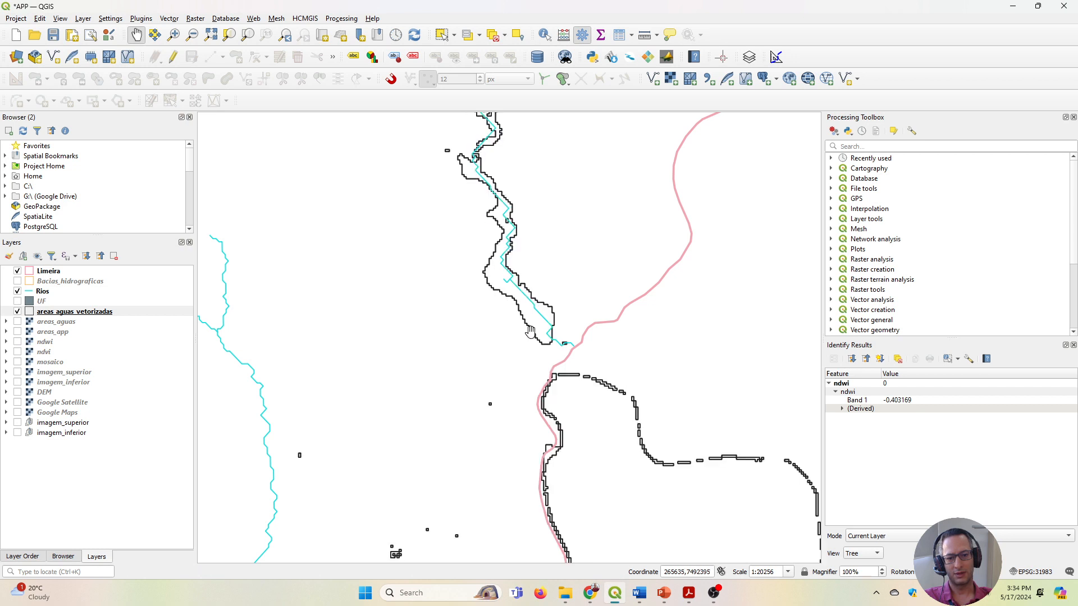
{"action": "left_click_drag", "start_coordinate": [516, 313], "coordinate": [575, 380]}
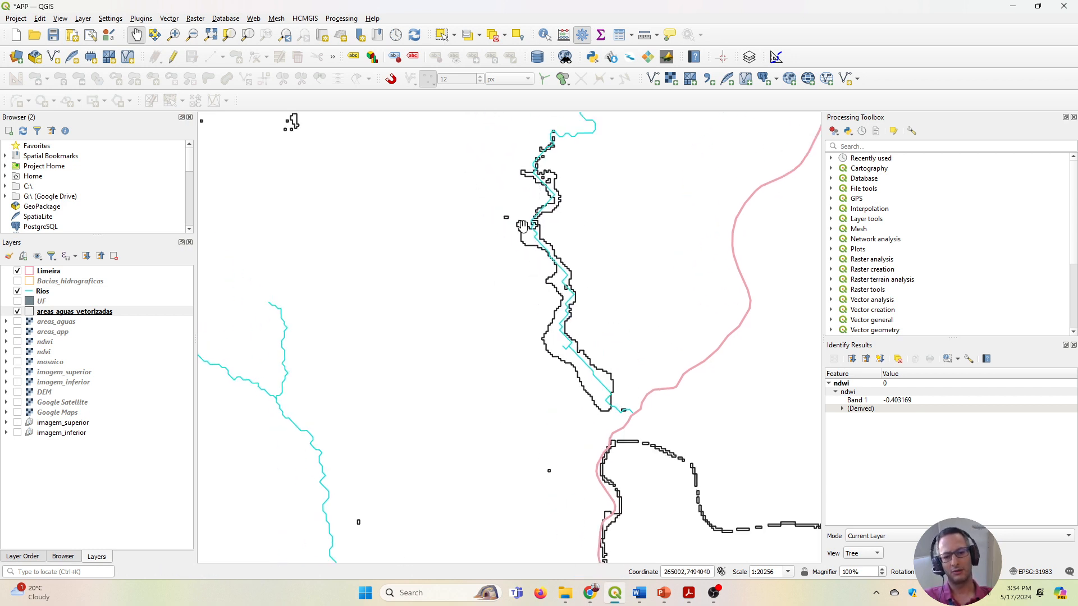
{"action": "scroll", "coordinate": [521, 245], "scroll_direction": "up", "scroll_amount": 1}
{"action": "scroll", "coordinate": [615, 419], "scroll_direction": "down", "scroll_amount": 2}
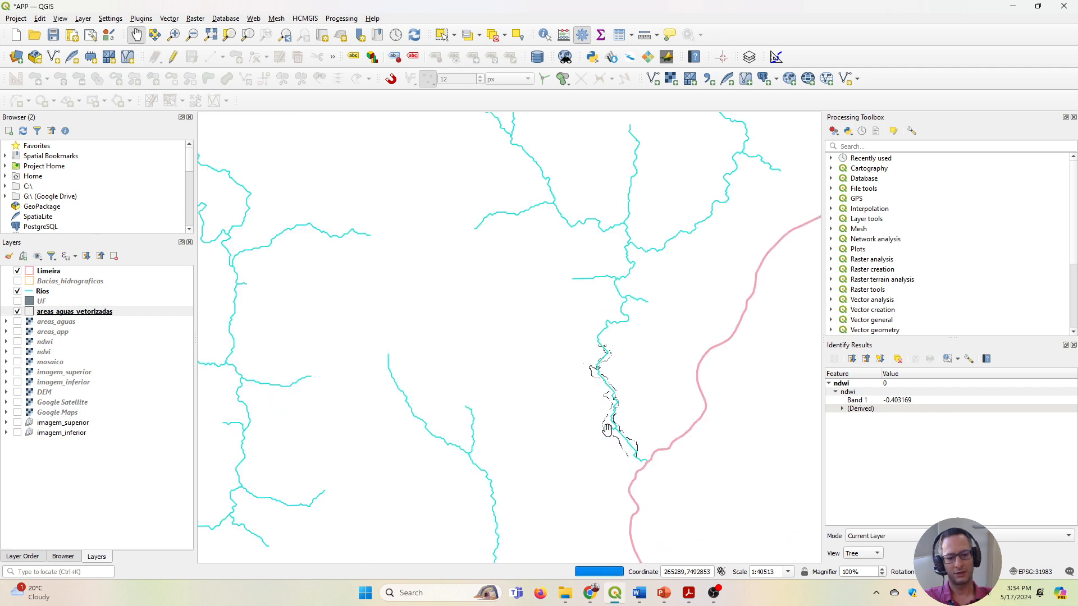
{"action": "left_click_drag", "start_coordinate": [555, 484], "coordinate": [473, 291]}
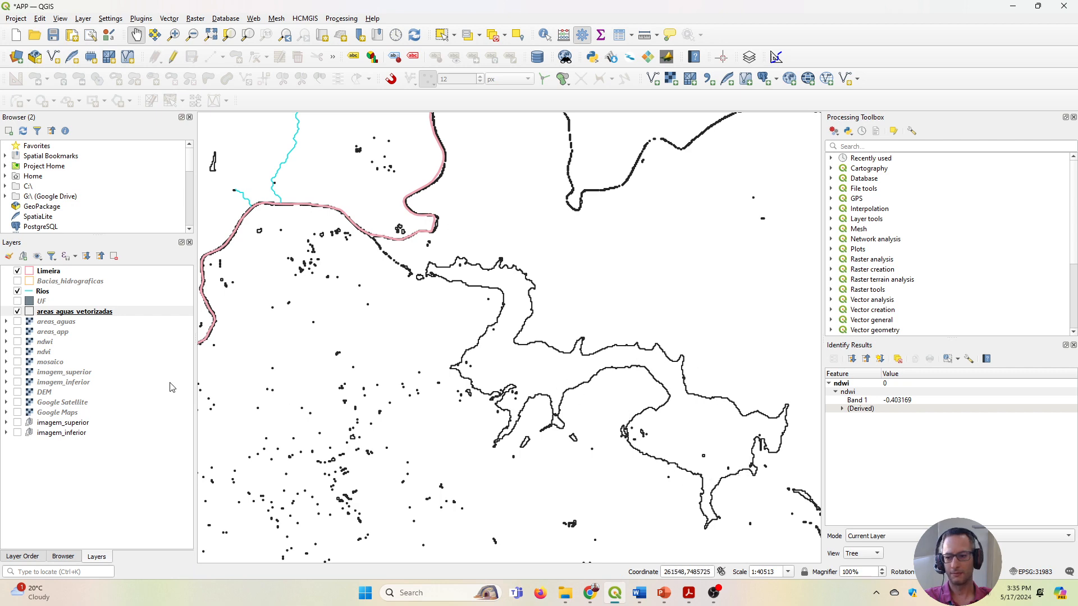
Display the Google Satellite imagery and set the areas_aguas_vetorizadas stroke color to light blue #a6cee3.
{"action": "left_click", "coordinate": [18, 402]}
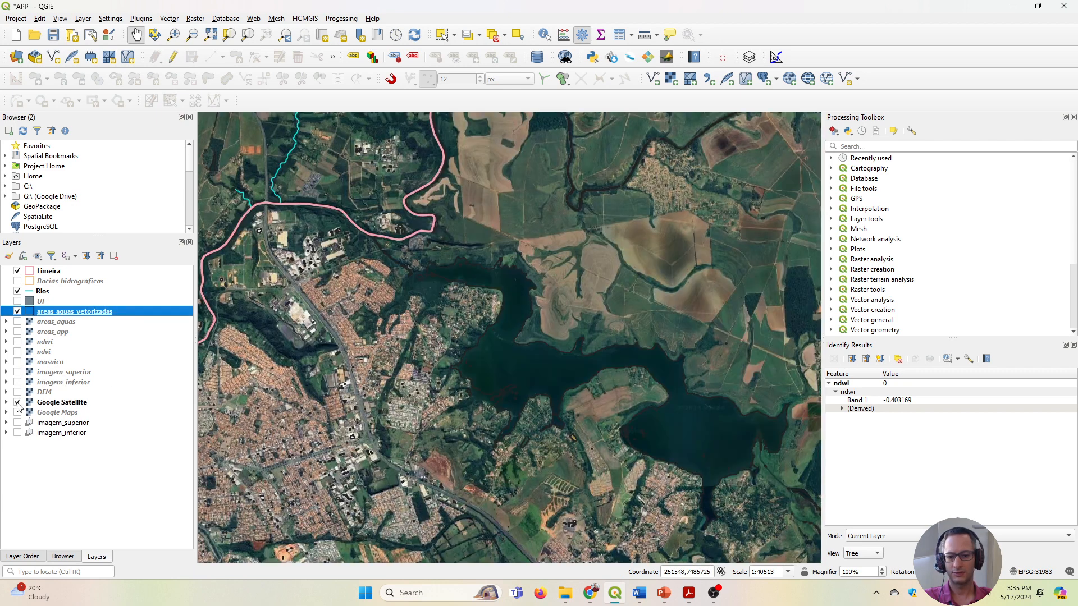
{"action": "right_click", "coordinate": [47, 315]}
{"action": "left_click", "coordinate": [92, 576]}
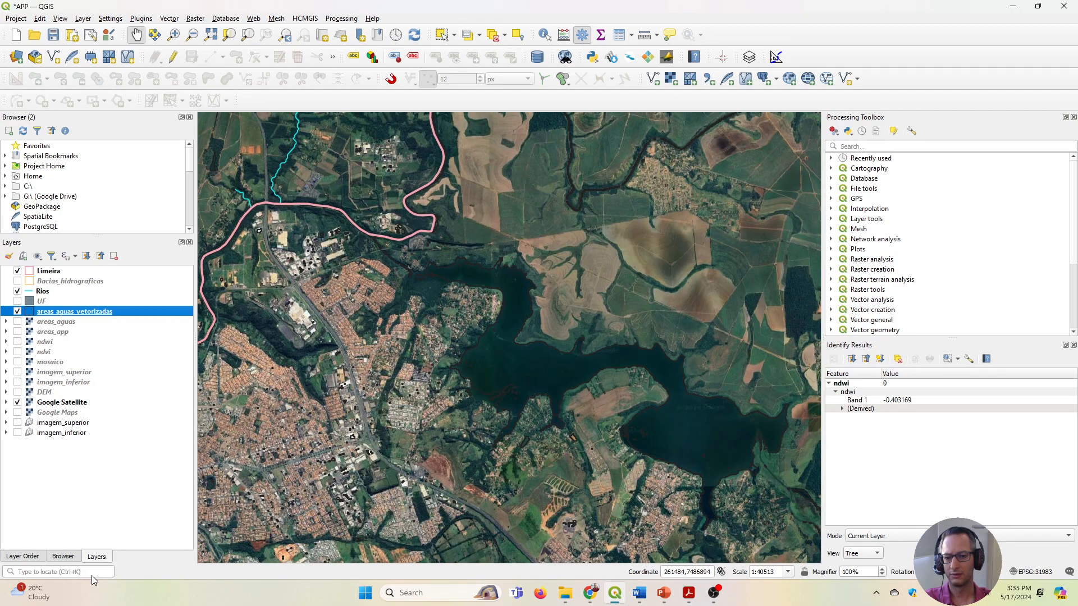
{"action": "left_click", "coordinate": [521, 138]}
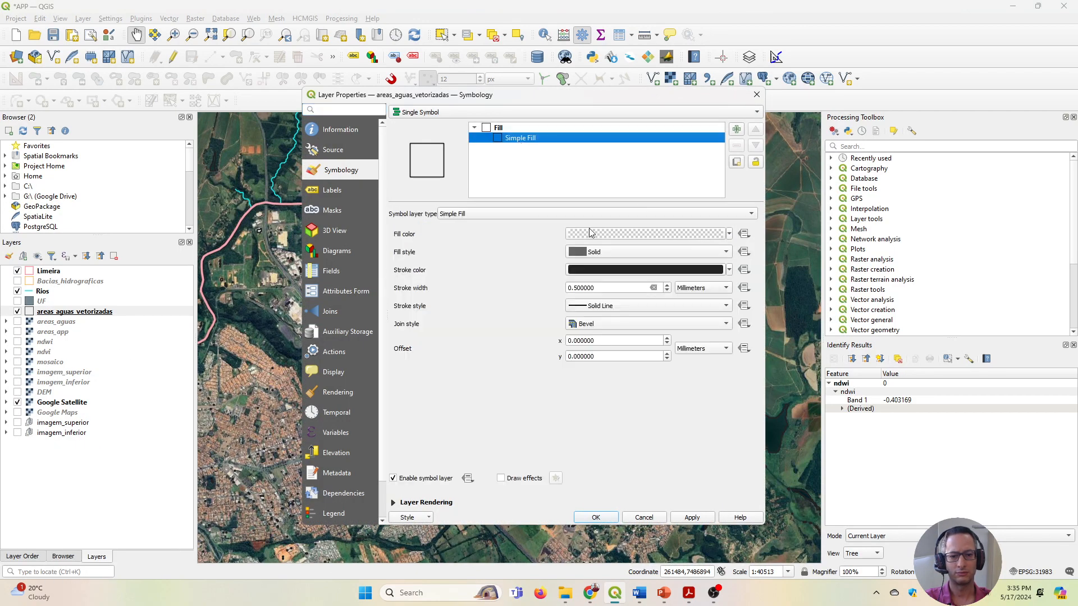
{"action": "left_click", "coordinate": [730, 271]}
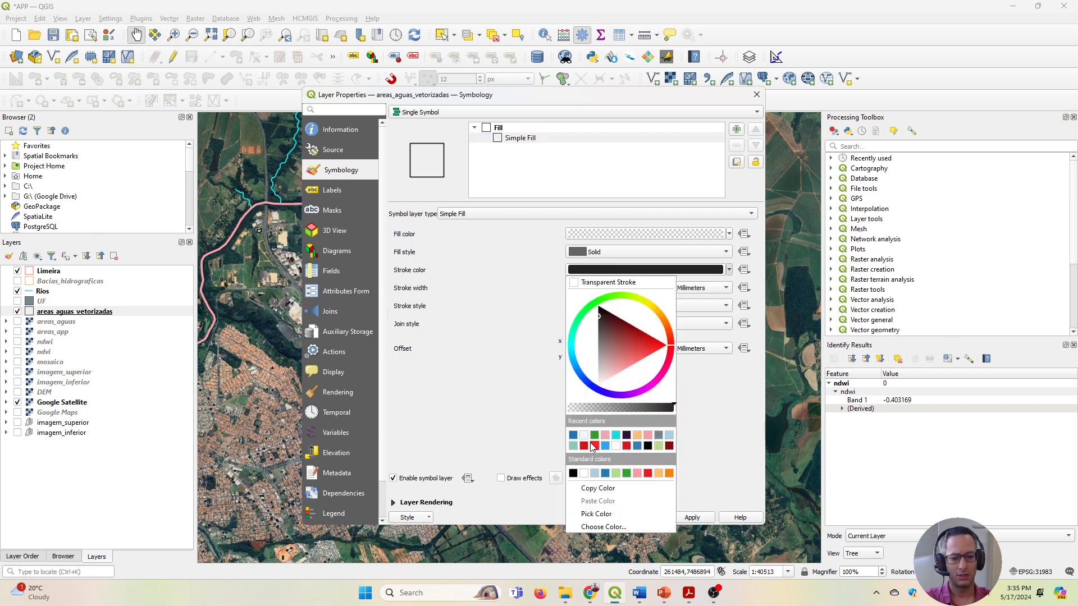
{"action": "left_click", "coordinate": [671, 437]}
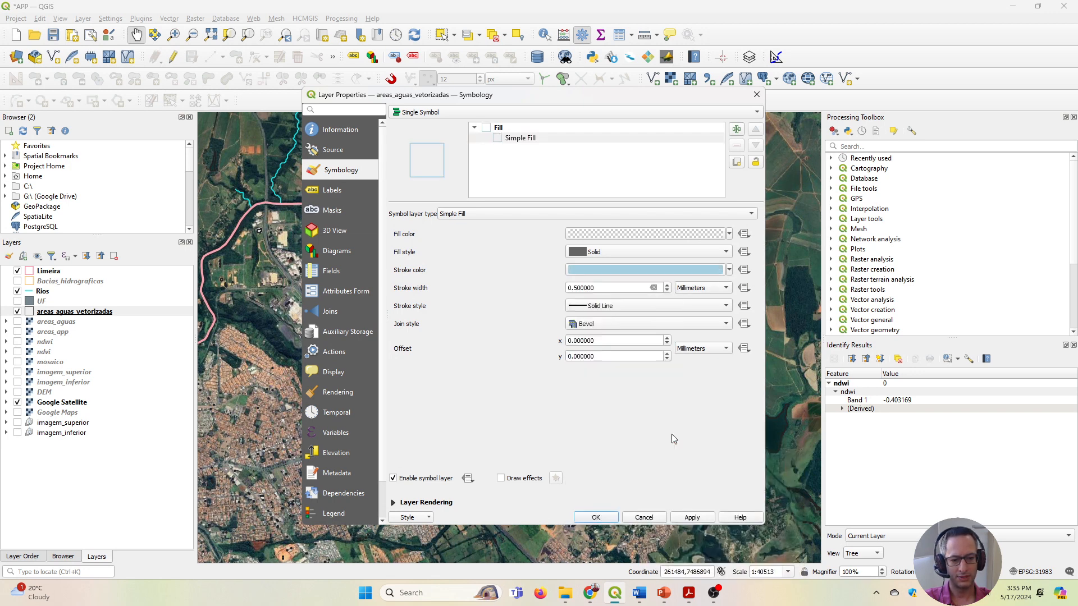
{"action": "left_click", "coordinate": [691, 517]}
{"action": "left_click", "coordinate": [596, 517]}
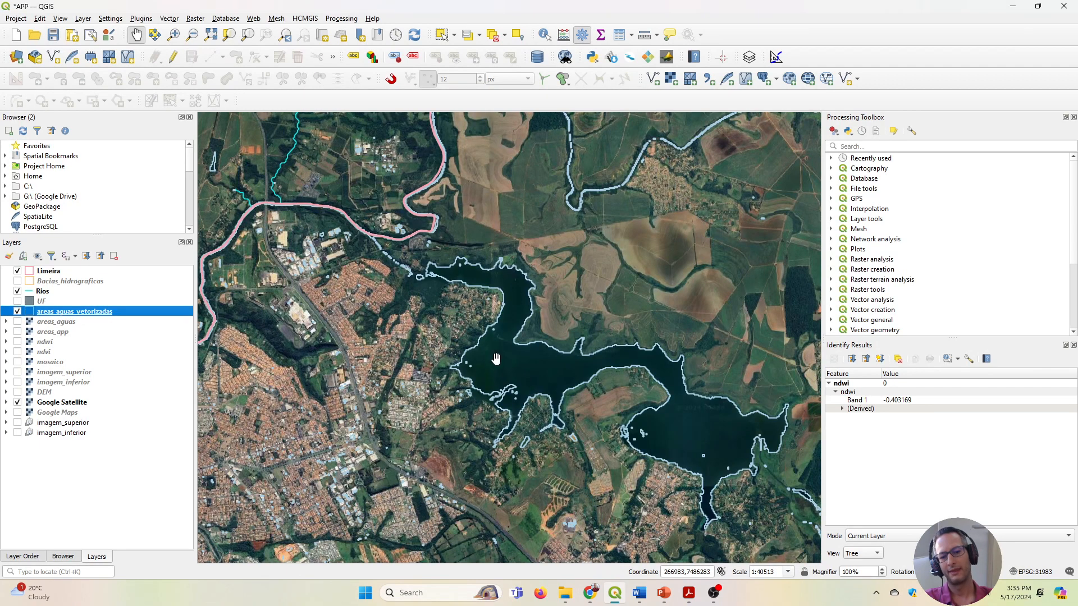
Compare the light blue water outlines with the satellite imagery around the large reservoir and the river along Limeira's boundary.
{"action": "left_click_drag", "start_coordinate": [495, 358], "coordinate": [645, 457]}
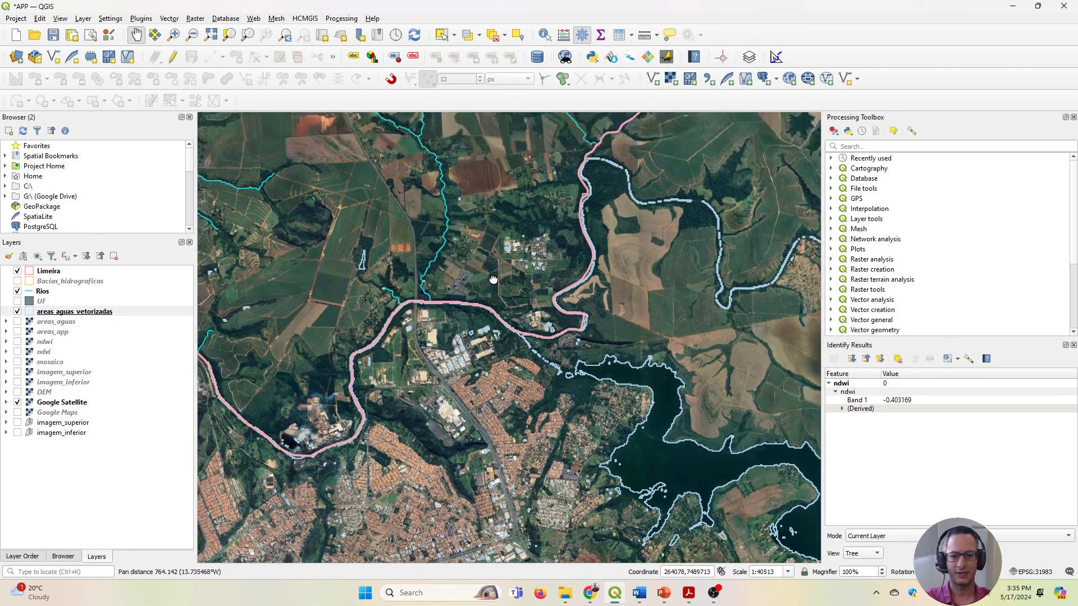
{"action": "left_click_drag", "start_coordinate": [492, 280], "coordinate": [509, 318]}
{"action": "scroll", "coordinate": [671, 450], "scroll_direction": "up", "scroll_amount": 1}
{"action": "left_click_drag", "start_coordinate": [671, 450], "coordinate": [472, 299]}
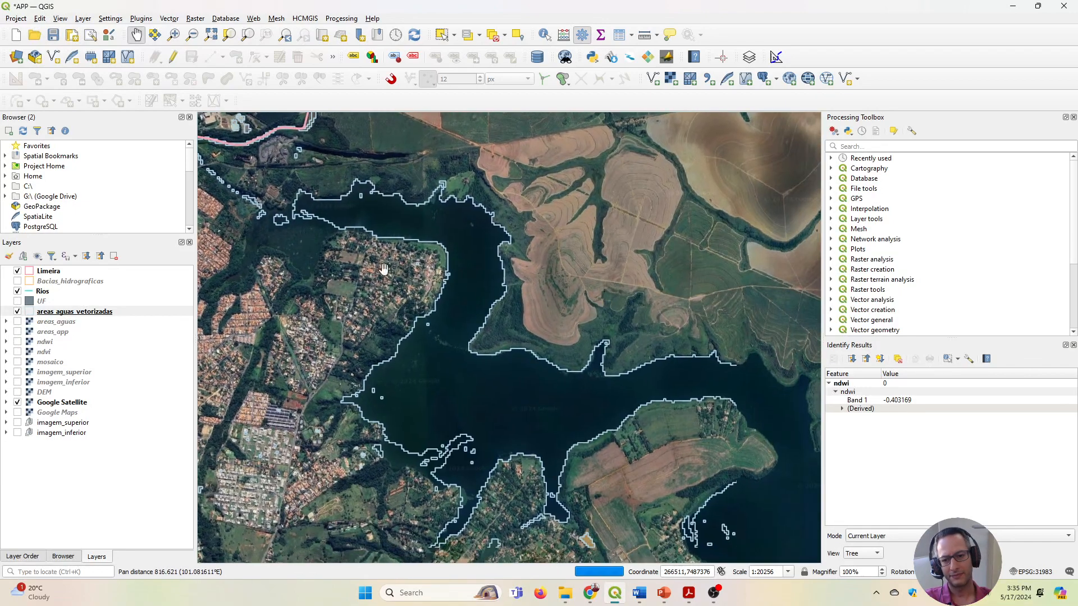
{"action": "scroll", "coordinate": [446, 300], "scroll_direction": "up", "scroll_amount": 1}
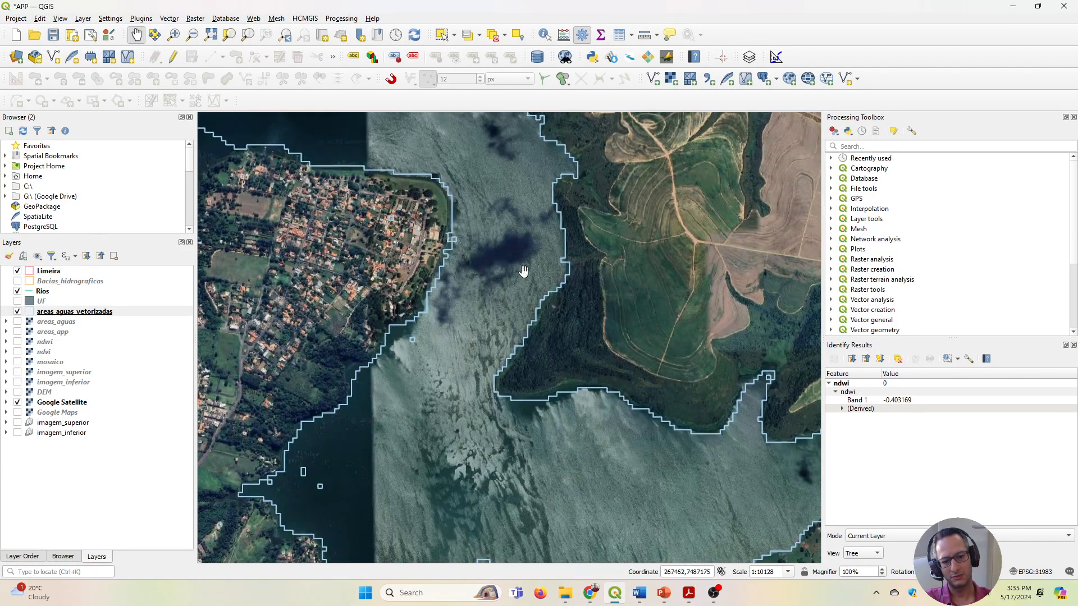
{"action": "left_click_drag", "start_coordinate": [387, 550], "coordinate": [426, 389]}
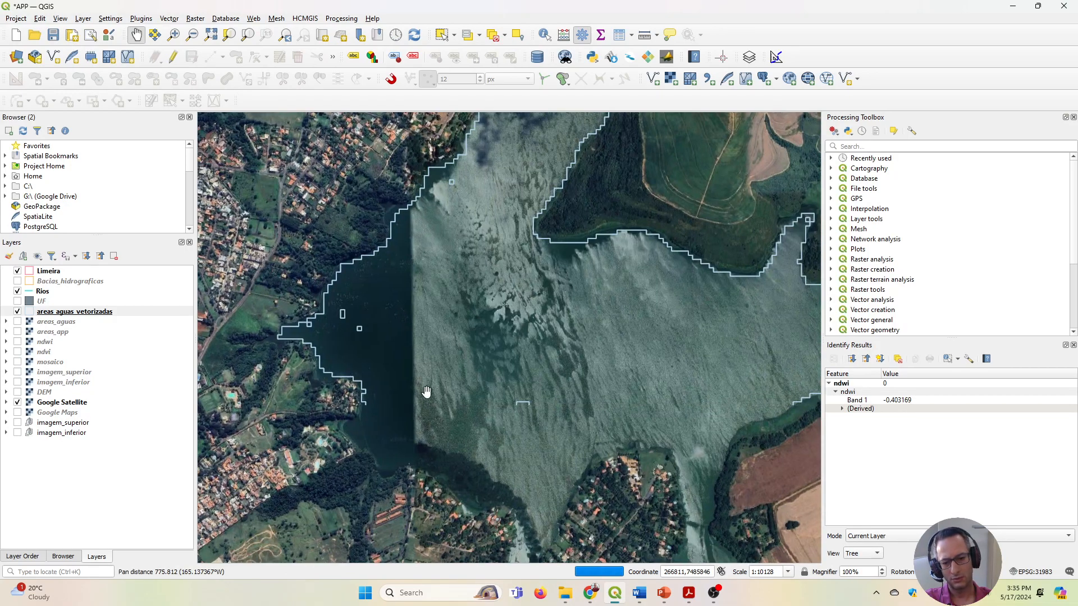
{"action": "scroll", "coordinate": [426, 390], "scroll_direction": "up", "scroll_amount": 1}
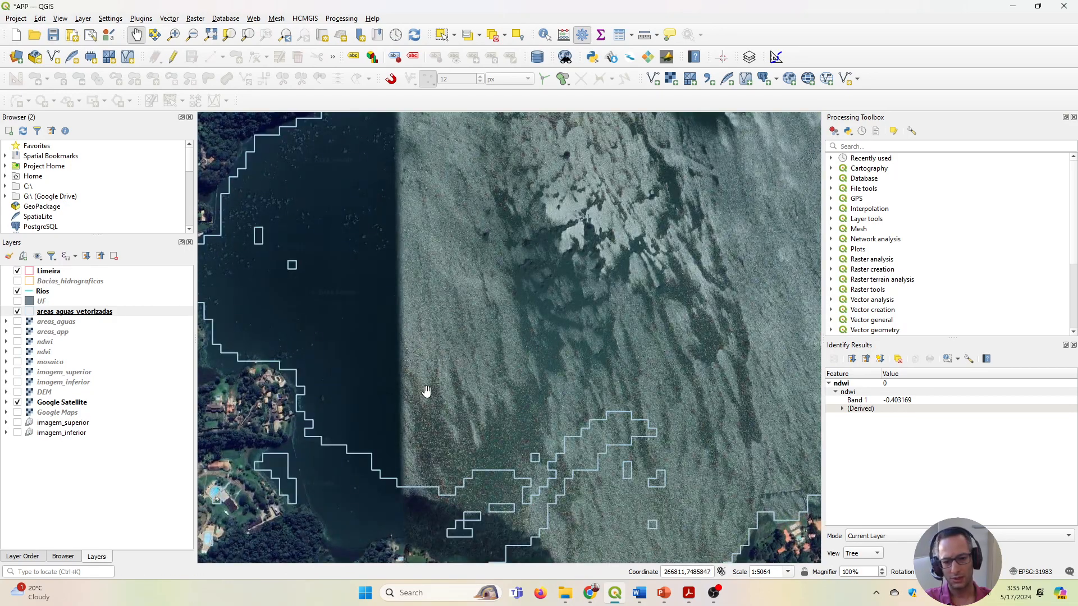
{"action": "left_click_drag", "start_coordinate": [555, 229], "coordinate": [682, 395]}
{"action": "left_click_drag", "start_coordinate": [617, 217], "coordinate": [525, 397]}
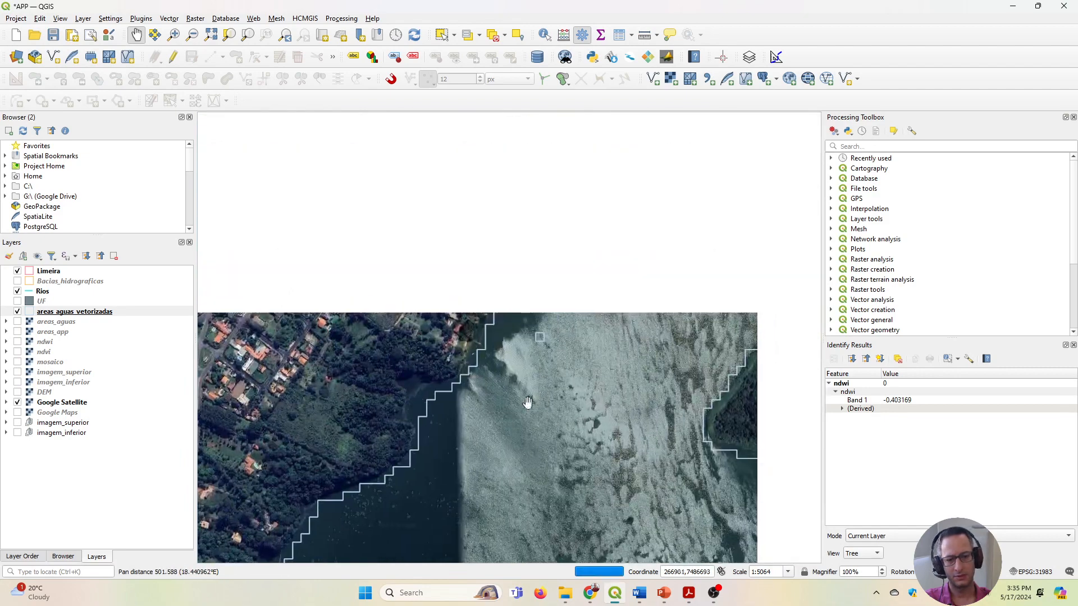
{"action": "scroll", "coordinate": [482, 373], "scroll_direction": "down", "scroll_amount": 3}
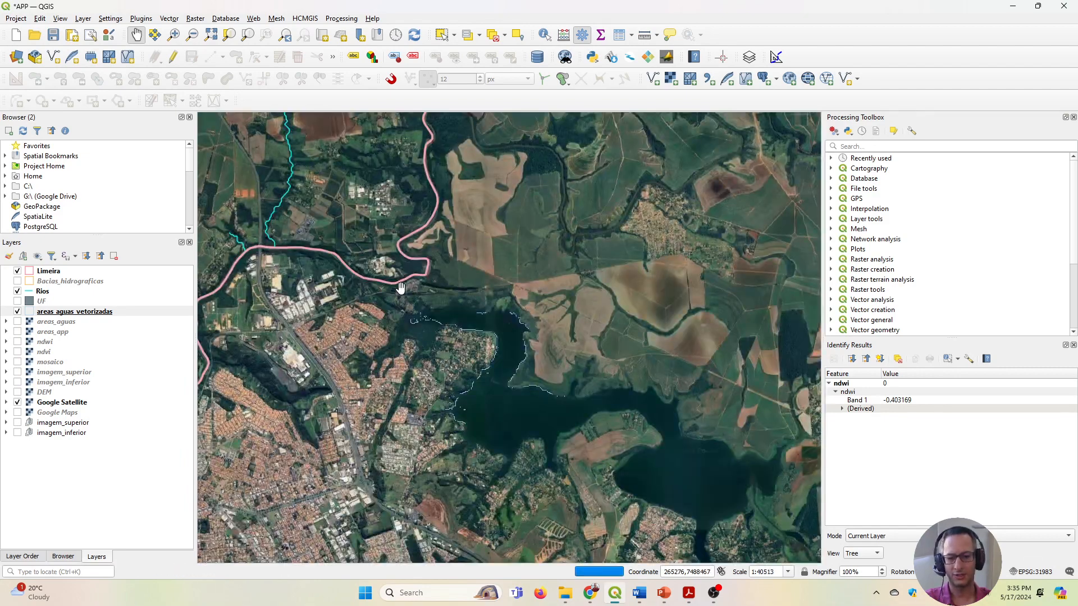
{"action": "left_click_drag", "start_coordinate": [292, 246], "coordinate": [505, 328]}
{"action": "scroll", "coordinate": [505, 329], "scroll_direction": "up", "scroll_amount": 1}
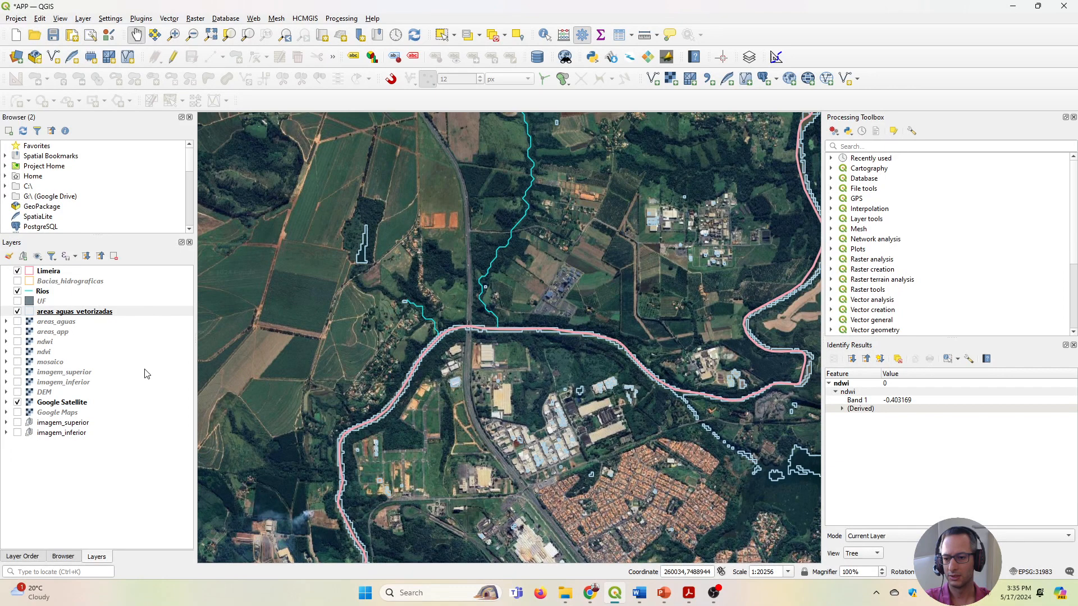
Swap the Google Satellite imagery for the mosaico layer and examine how the river outlines follow its pixels near the highway crossing.
{"action": "left_click", "coordinate": [17, 403]}
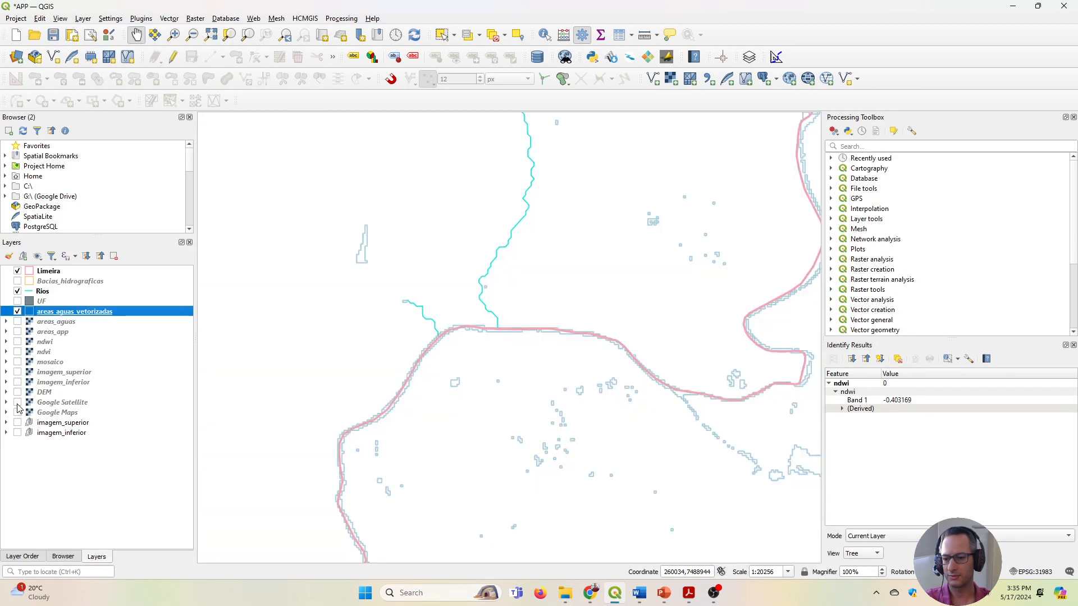
{"action": "left_click", "coordinate": [17, 362]}
{"action": "scroll", "coordinate": [581, 349], "scroll_direction": "up", "scroll_amount": 2}
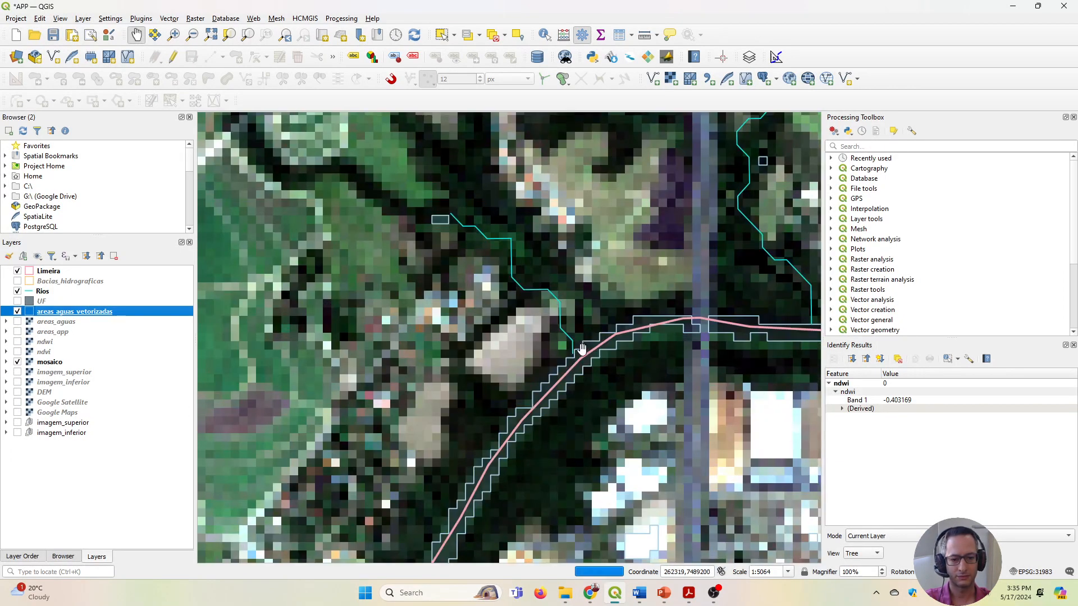
{"action": "scroll", "coordinate": [581, 349], "scroll_direction": "up", "scroll_amount": 1}
{"action": "left_click_drag", "start_coordinate": [594, 349], "coordinate": [356, 392]}
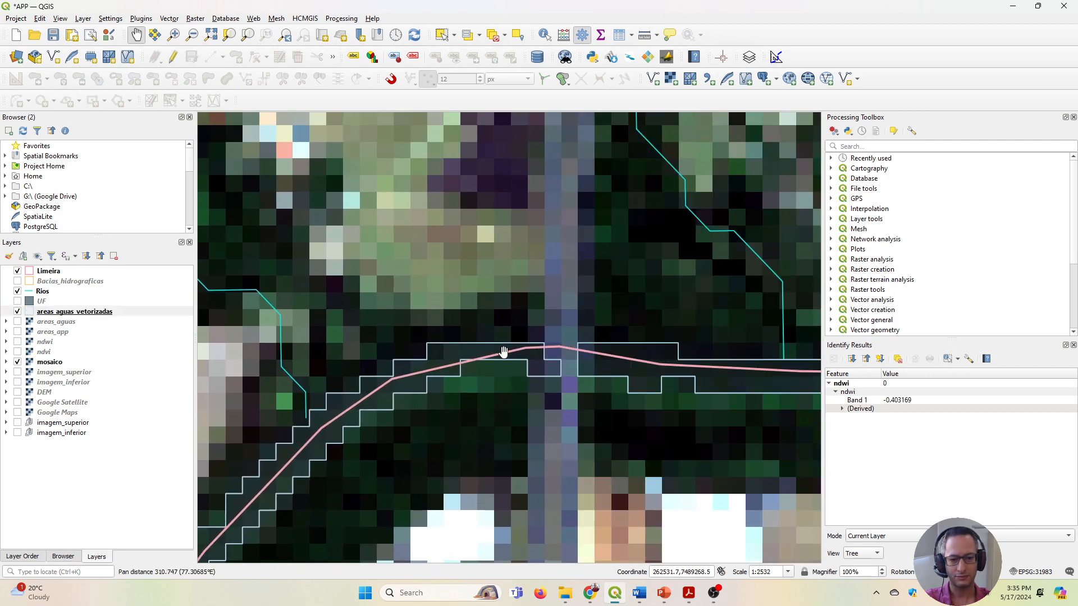
{"action": "left_click_drag", "start_coordinate": [594, 367], "coordinate": [462, 373]}
{"action": "left_click_drag", "start_coordinate": [590, 377], "coordinate": [458, 380]}
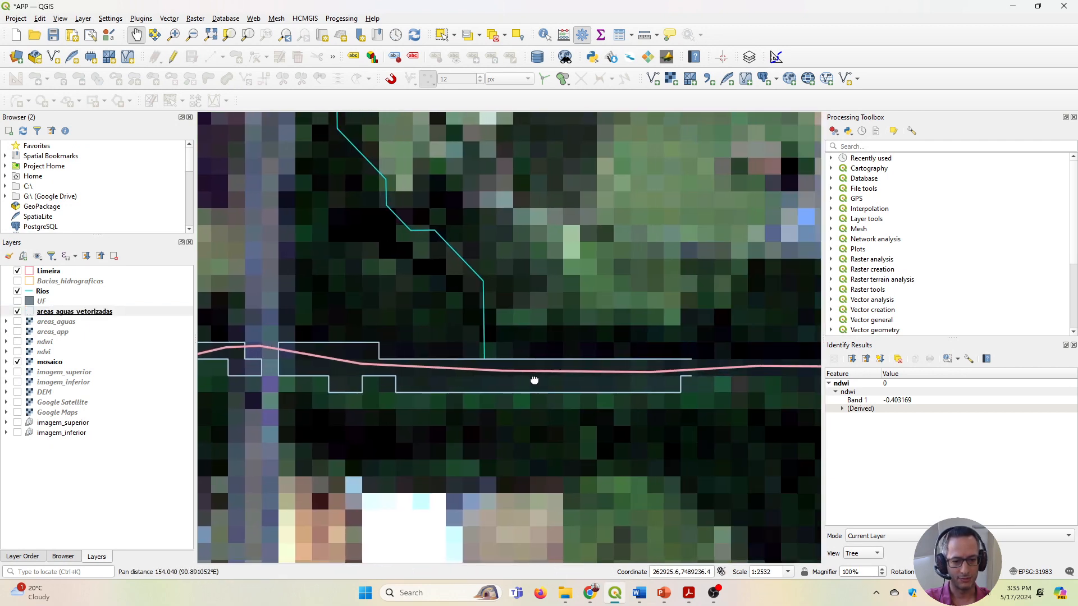
{"action": "left_click_drag", "start_coordinate": [534, 381], "coordinate": [438, 385]}
{"action": "scroll", "coordinate": [730, 385], "scroll_direction": "down", "scroll_amount": 1}
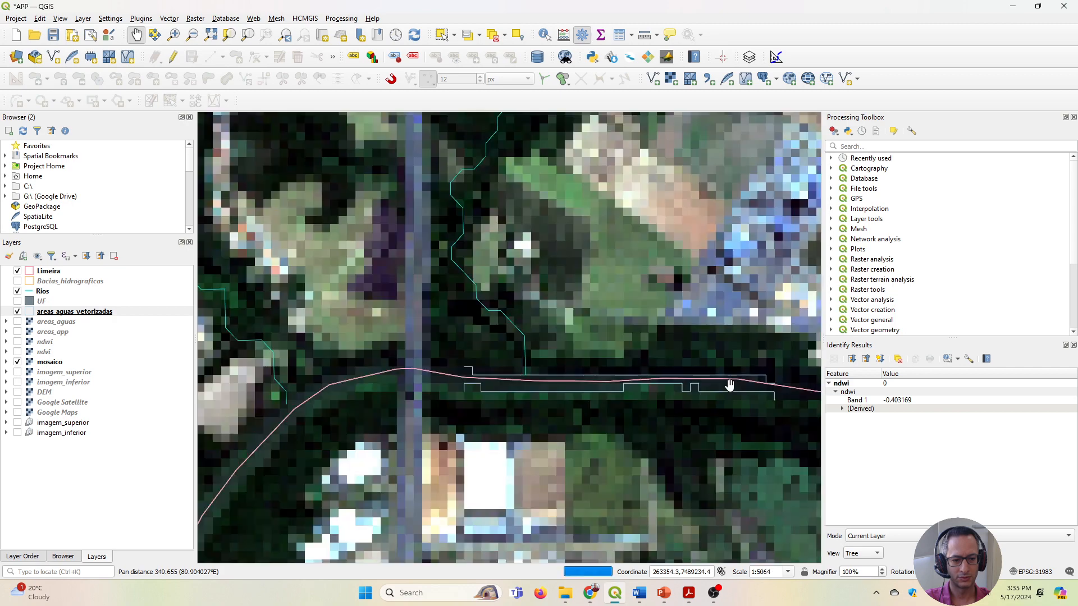
{"action": "scroll", "coordinate": [729, 385], "scroll_direction": "down", "scroll_amount": 4}
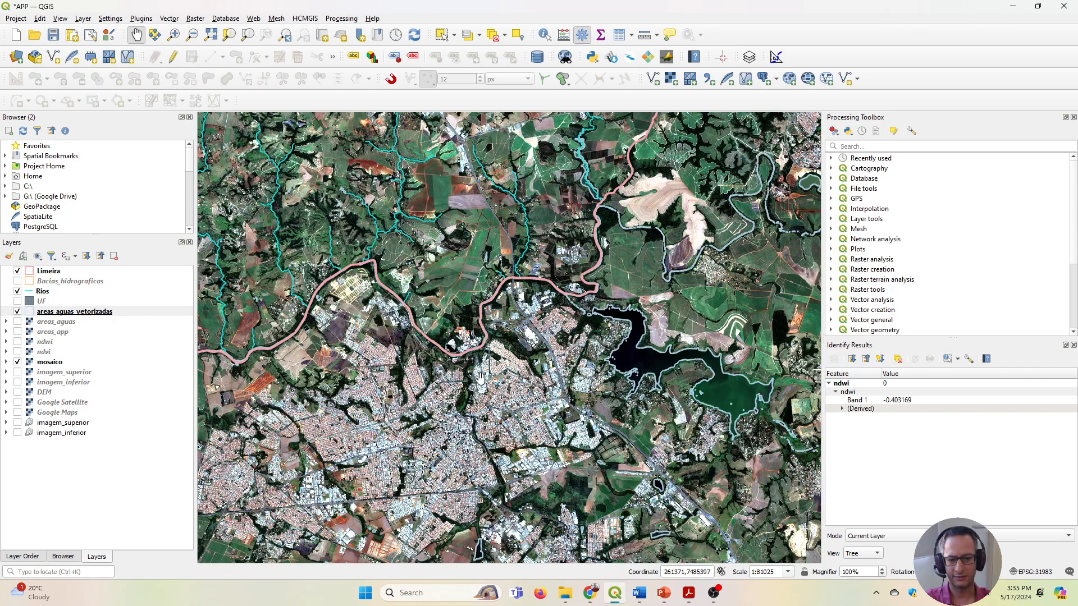
{"action": "scroll", "coordinate": [481, 377], "scroll_direction": "down", "scroll_amount": 1}
{"action": "left_click_drag", "start_coordinate": [473, 447], "coordinate": [452, 356]}
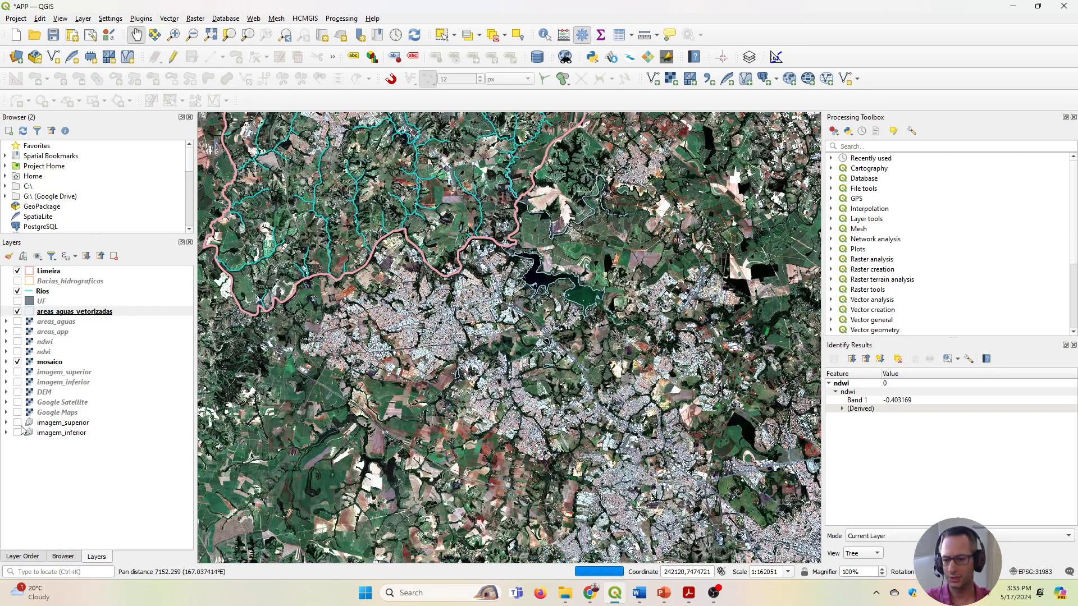
Replace mosaico with the Google Satellite layer and inspect the gaps in the vectorized river outline at the bend beside the factory.
{"action": "left_click", "coordinate": [16, 362]}
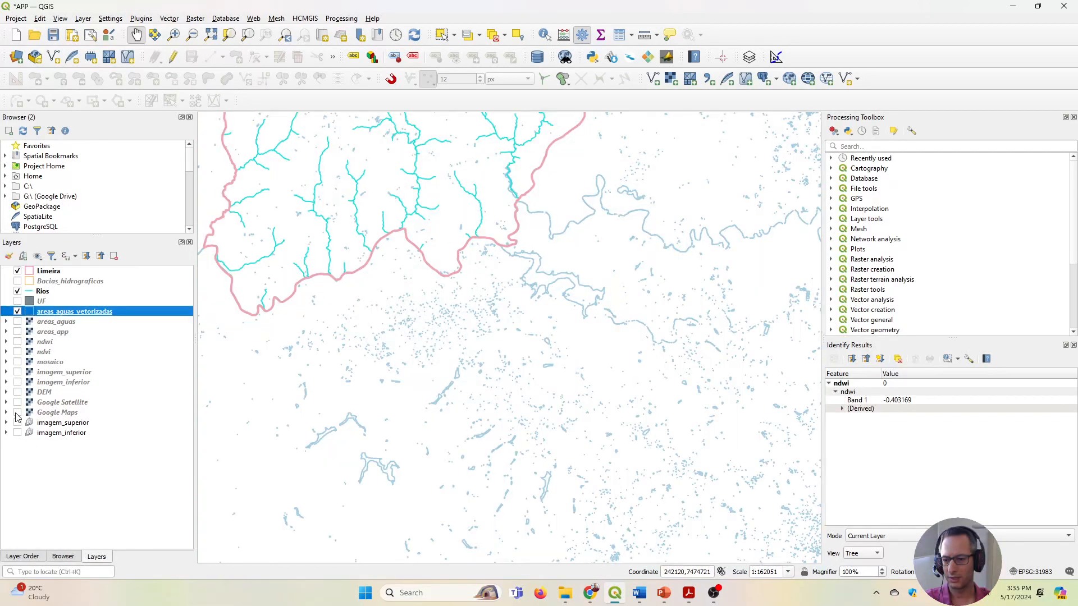
{"action": "left_click", "coordinate": [17, 403]}
{"action": "scroll", "coordinate": [432, 307], "scroll_direction": "up", "scroll_amount": 1}
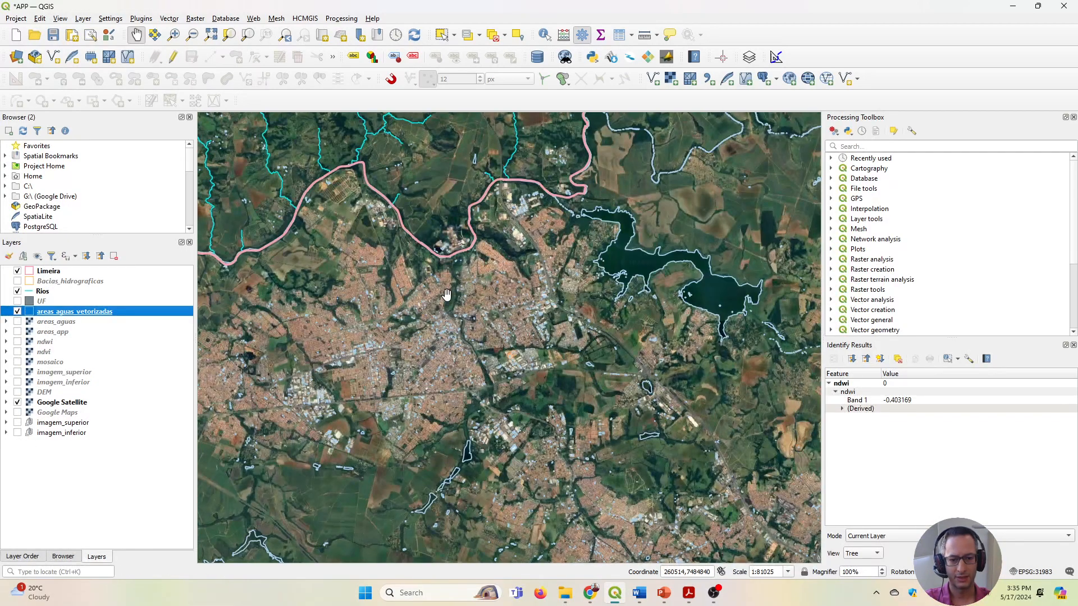
{"action": "scroll", "coordinate": [477, 267], "scroll_direction": "up", "scroll_amount": 2}
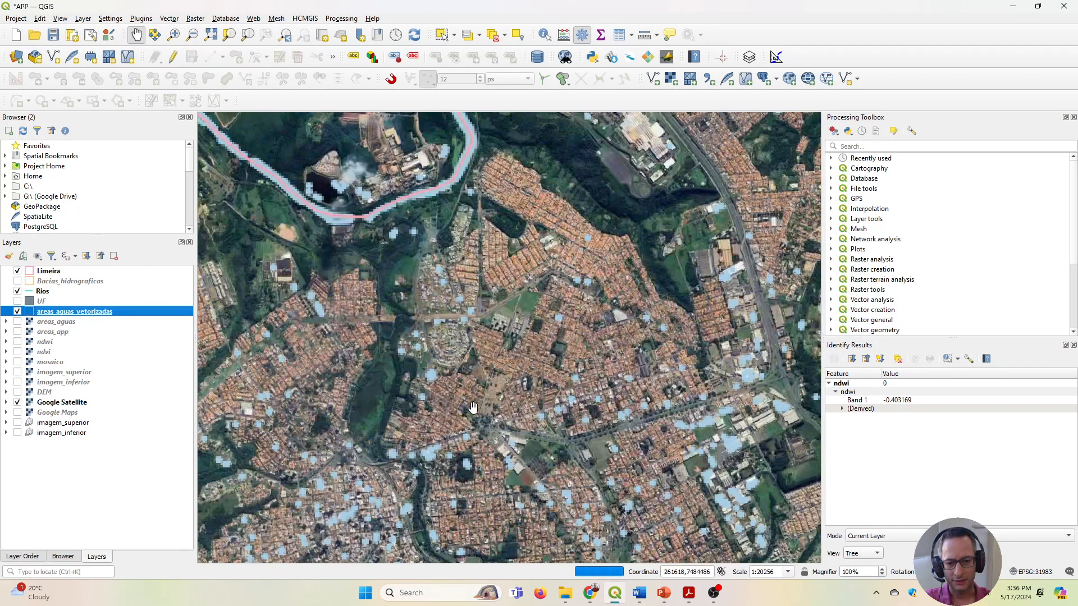
{"action": "left_click_drag", "start_coordinate": [402, 271], "coordinate": [494, 379]}
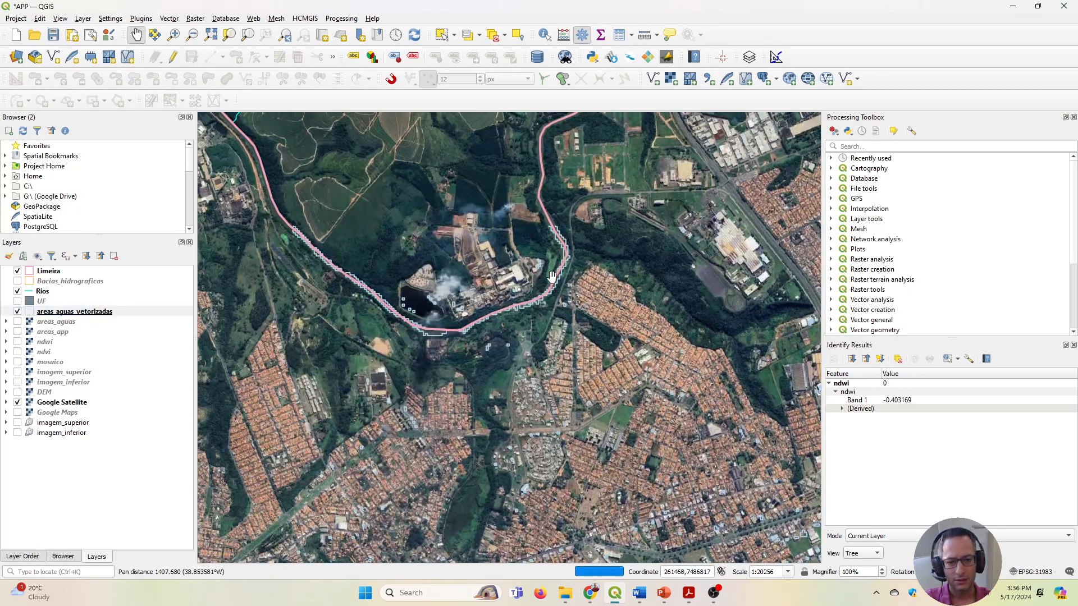
{"action": "scroll", "coordinate": [444, 372], "scroll_direction": "up", "scroll_amount": 1}
{"action": "left_click_drag", "start_coordinate": [357, 385], "coordinate": [495, 358]}
{"action": "scroll", "coordinate": [495, 358], "scroll_direction": "up", "scroll_amount": 2}
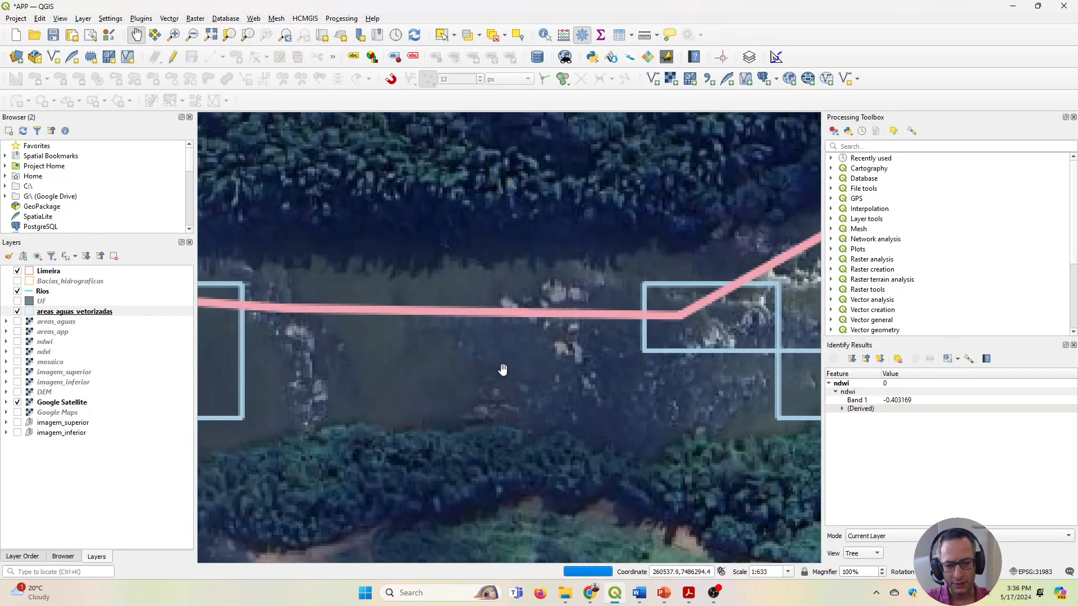
{"action": "scroll", "coordinate": [503, 374], "scroll_direction": "down", "scroll_amount": 2}
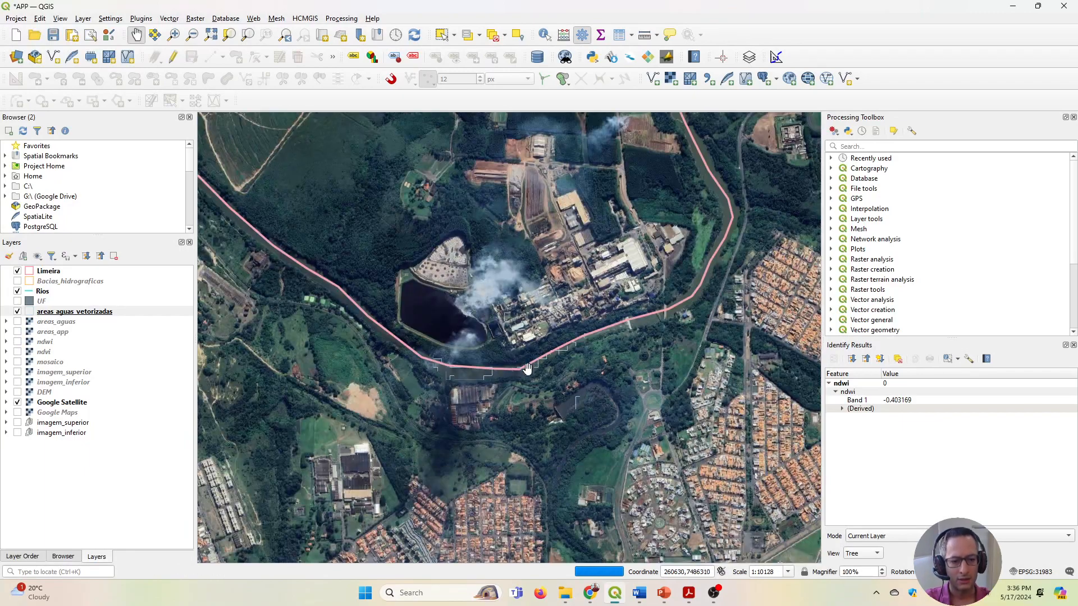
{"action": "mouse_move", "coordinate": [524, 366]}
{"action": "left_mouse_down"}
{"action": "mouse_move", "coordinate": [551, 352]}
{"action": "mouse_move", "coordinate": [517, 365]}
{"action": "left_mouse_up"}
{"action": "scroll", "coordinate": [522, 363], "scroll_direction": "up", "scroll_amount": 4}
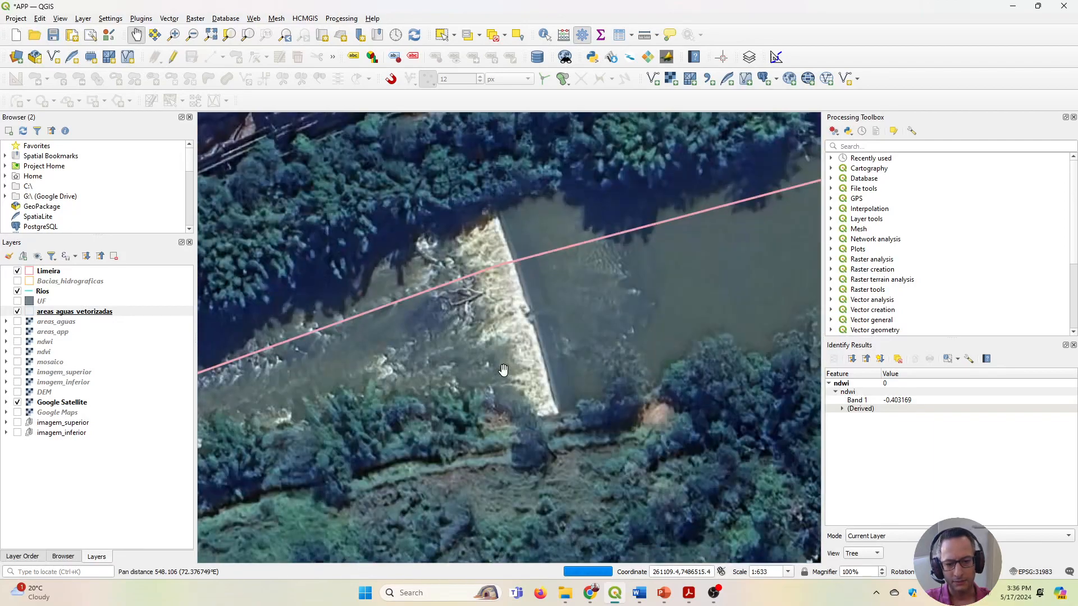
{"action": "scroll", "coordinate": [509, 374], "scroll_direction": "down", "scroll_amount": 3}
Survey the vectorized water areas over the satellite imagery from the factory bend through the urban area to the ponds farther south.
{"action": "left_click_drag", "start_coordinate": [559, 434], "coordinate": [554, 292]}
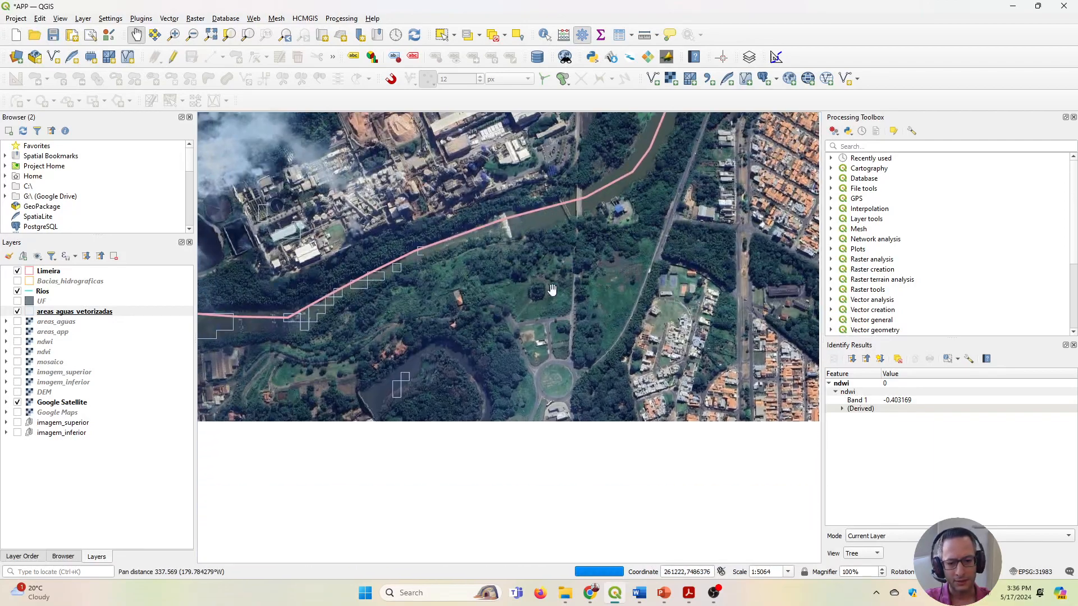
{"action": "left_click_drag", "start_coordinate": [443, 424], "coordinate": [597, 220]}
{"action": "scroll", "coordinate": [561, 312], "scroll_direction": "down", "scroll_amount": 2}
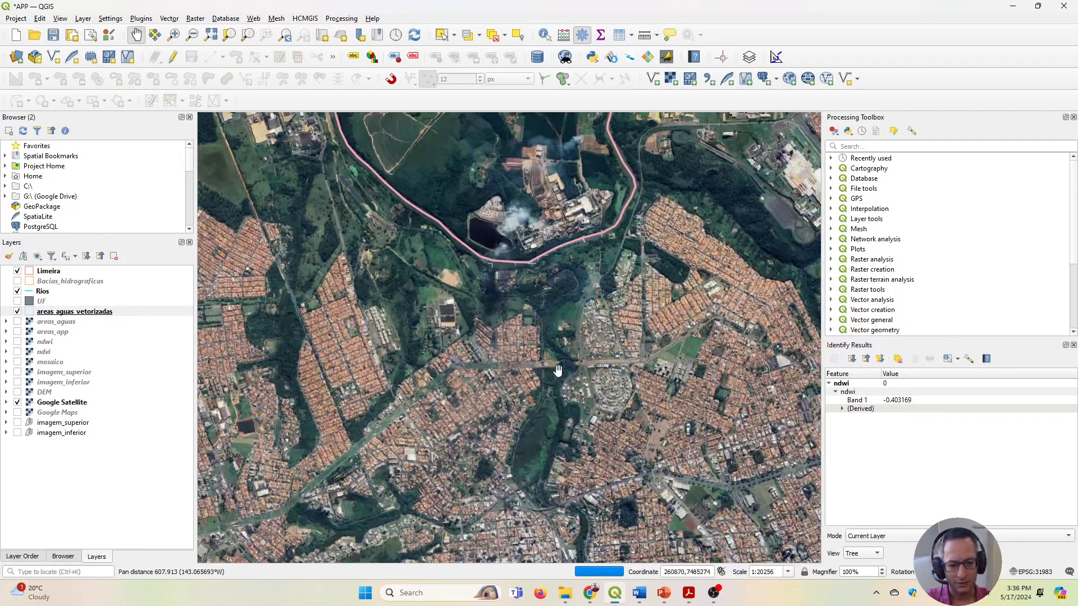
{"action": "left_click_drag", "start_coordinate": [539, 397], "coordinate": [536, 214]}
{"action": "scroll", "coordinate": [536, 309], "scroll_direction": "down", "scroll_amount": 1}
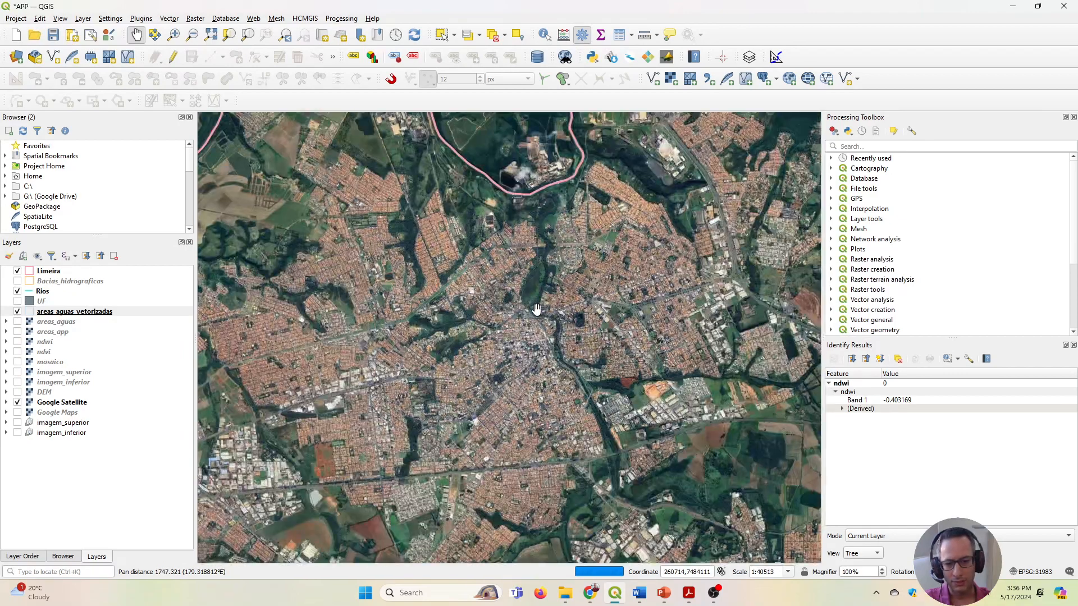
{"action": "left_click_drag", "start_coordinate": [546, 239], "coordinate": [544, 412]}
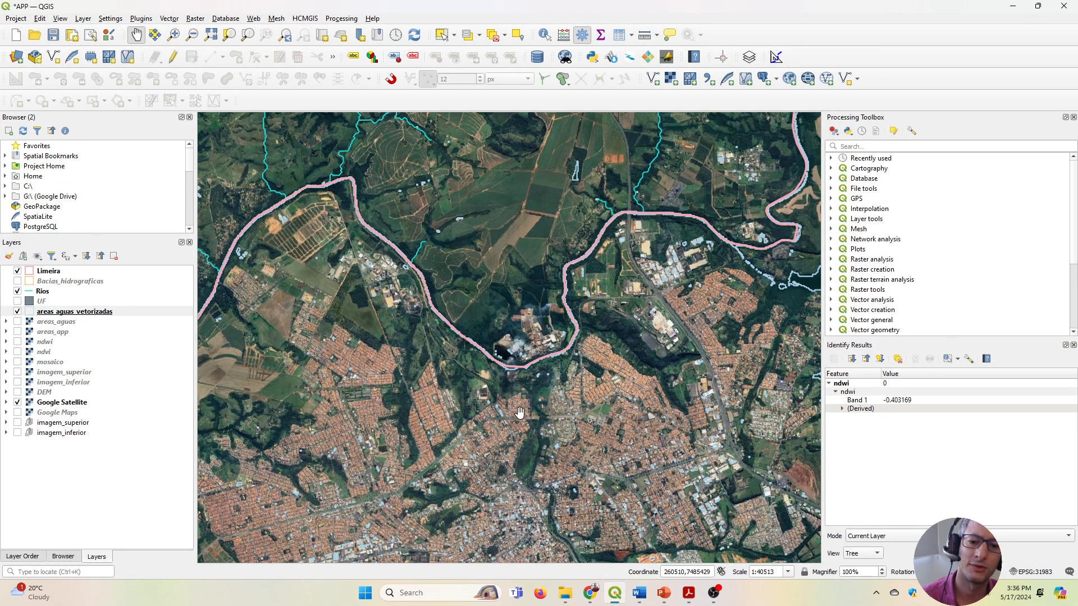
{"action": "left_click_drag", "start_coordinate": [520, 264], "coordinate": [560, 298]}
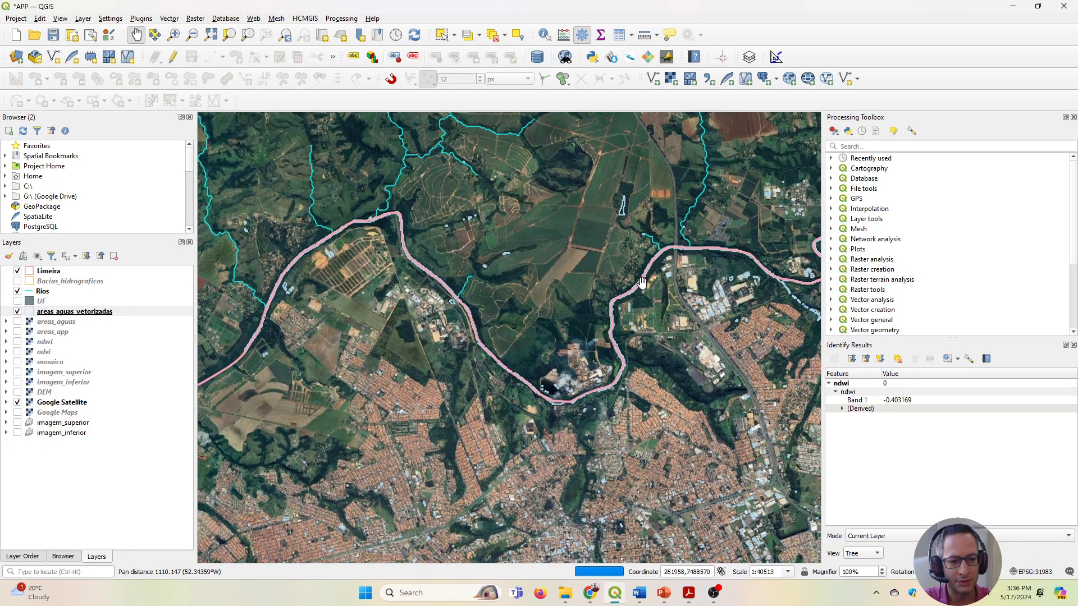
{"action": "left_click_drag", "start_coordinate": [641, 282], "coordinate": [399, 202]}
{"action": "left_click_drag", "start_coordinate": [450, 403], "coordinate": [537, 251]}
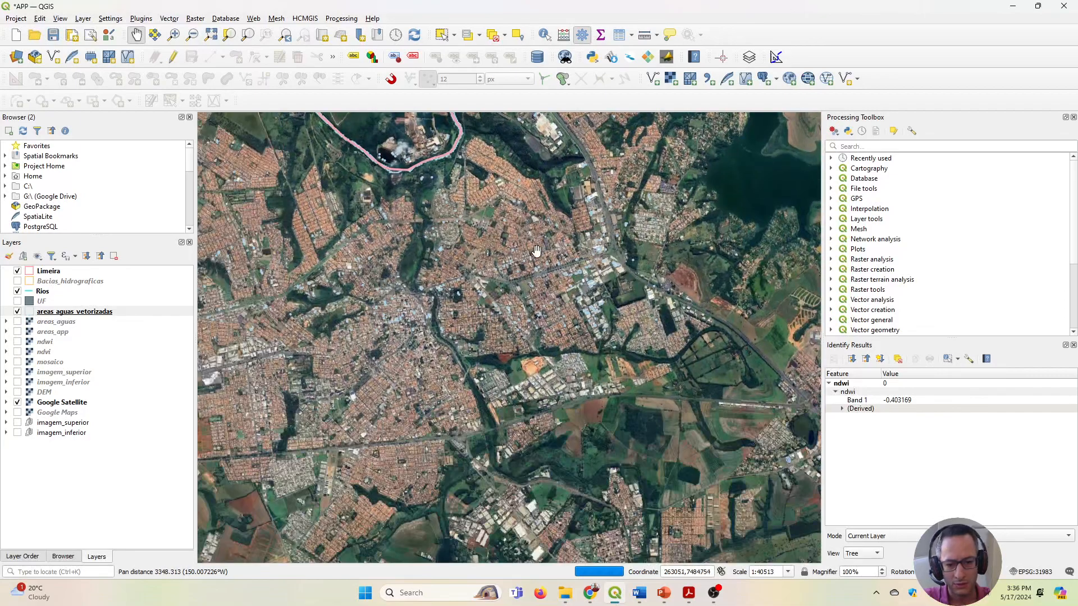
{"action": "left_click_drag", "start_coordinate": [480, 449], "coordinate": [512, 284]}
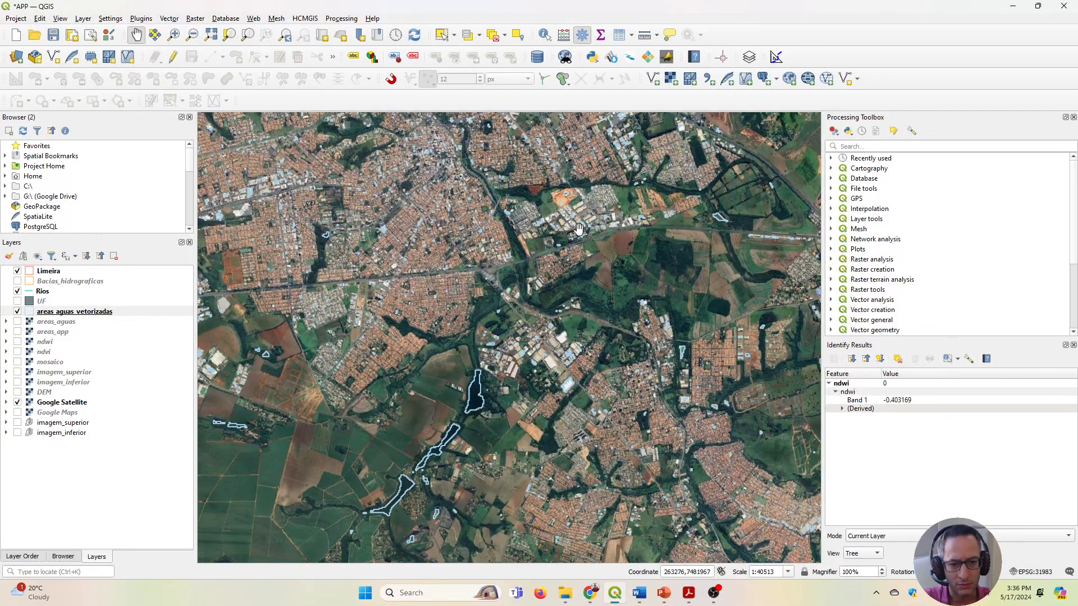
Inspect the vectorized river outline over the satellite imagery from the urban area north to the factory bend and the bridge crossing.
{"action": "left_click_drag", "start_coordinate": [561, 227], "coordinate": [566, 432]}
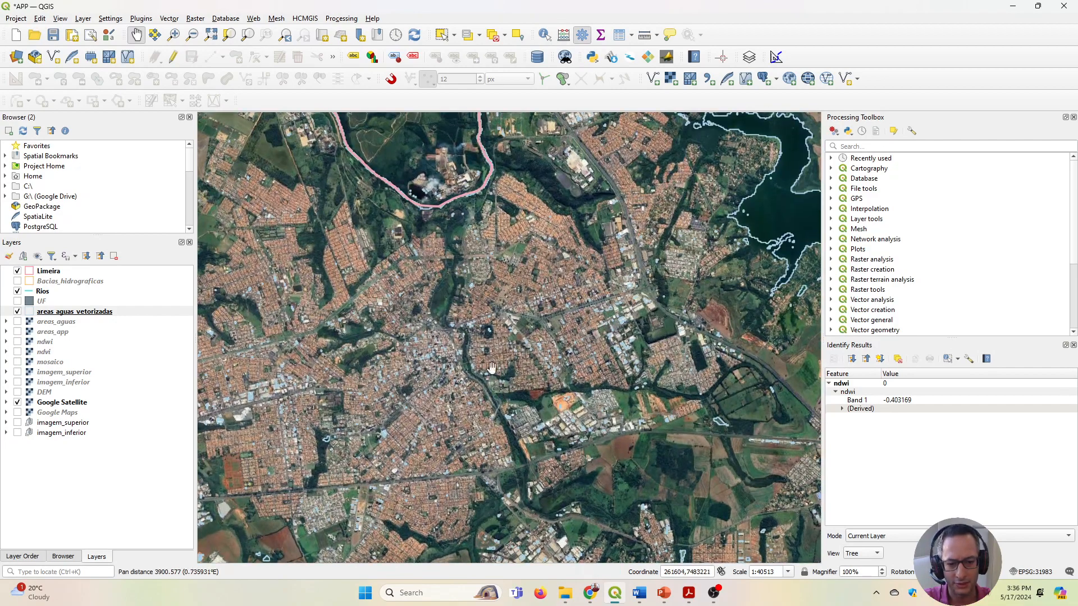
{"action": "scroll", "coordinate": [464, 333], "scroll_direction": "up", "scroll_amount": 1}
{"action": "scroll", "coordinate": [464, 333], "scroll_direction": "up", "scroll_amount": 1}
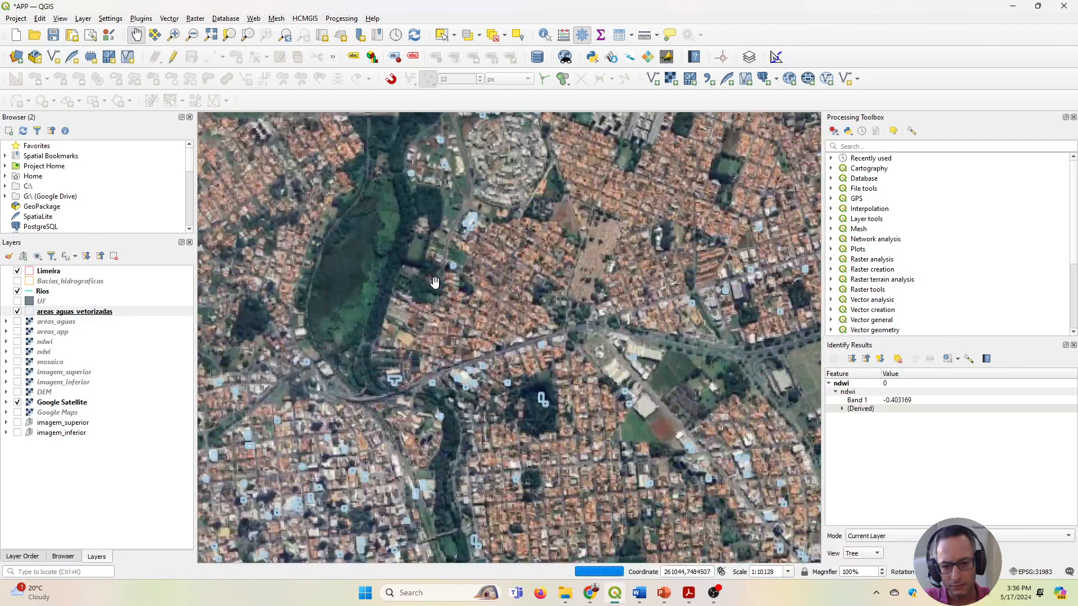
{"action": "left_click_drag", "start_coordinate": [409, 164], "coordinate": [553, 477]}
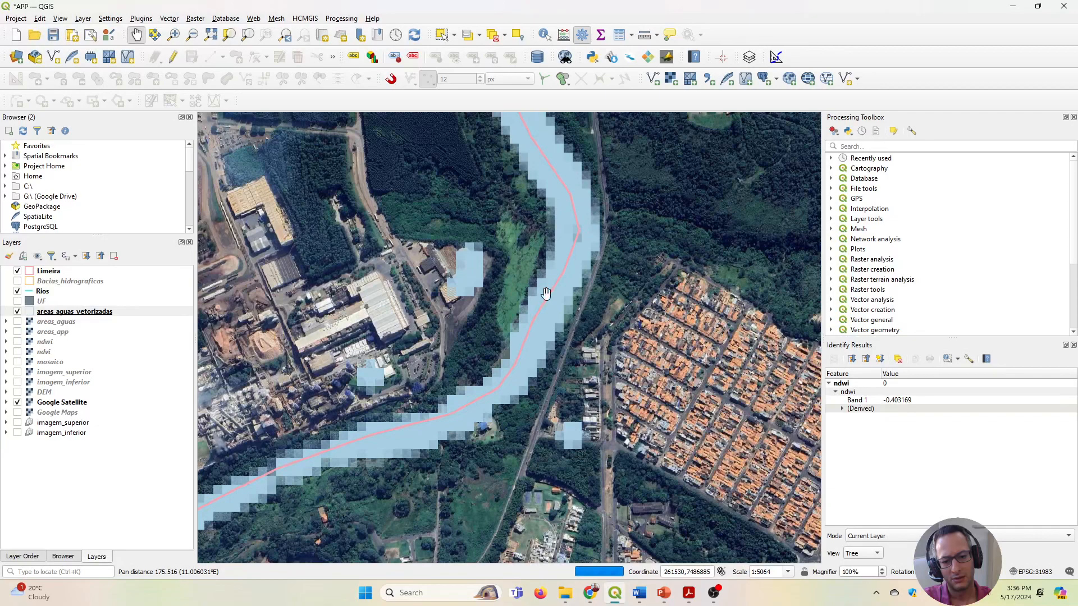
{"action": "left_click_drag", "start_coordinate": [546, 293], "coordinate": [734, 115]}
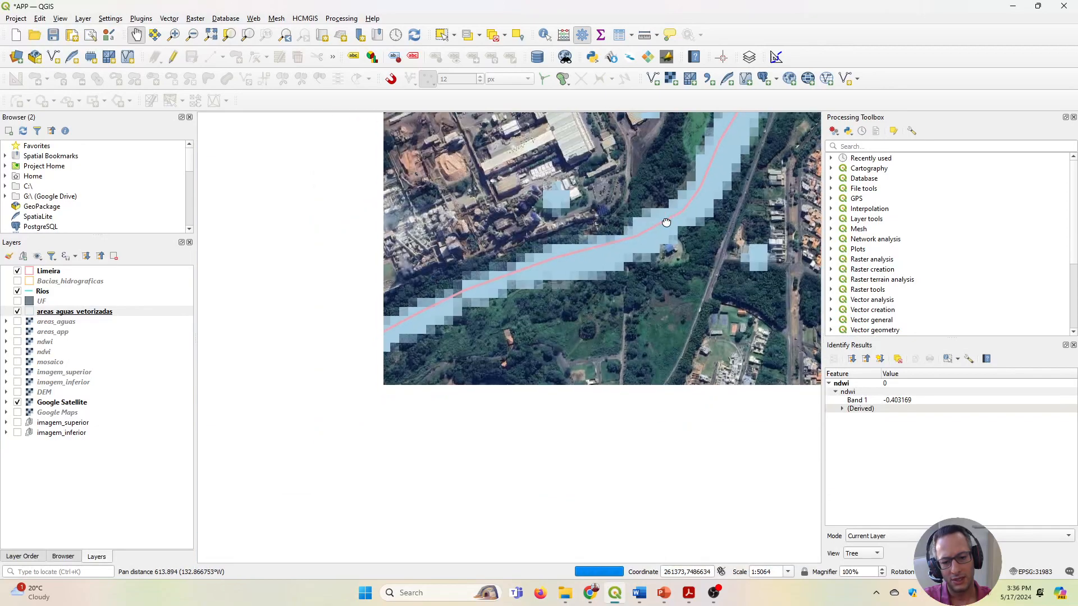
{"action": "left_click_drag", "start_coordinate": [384, 344], "coordinate": [567, 314]}
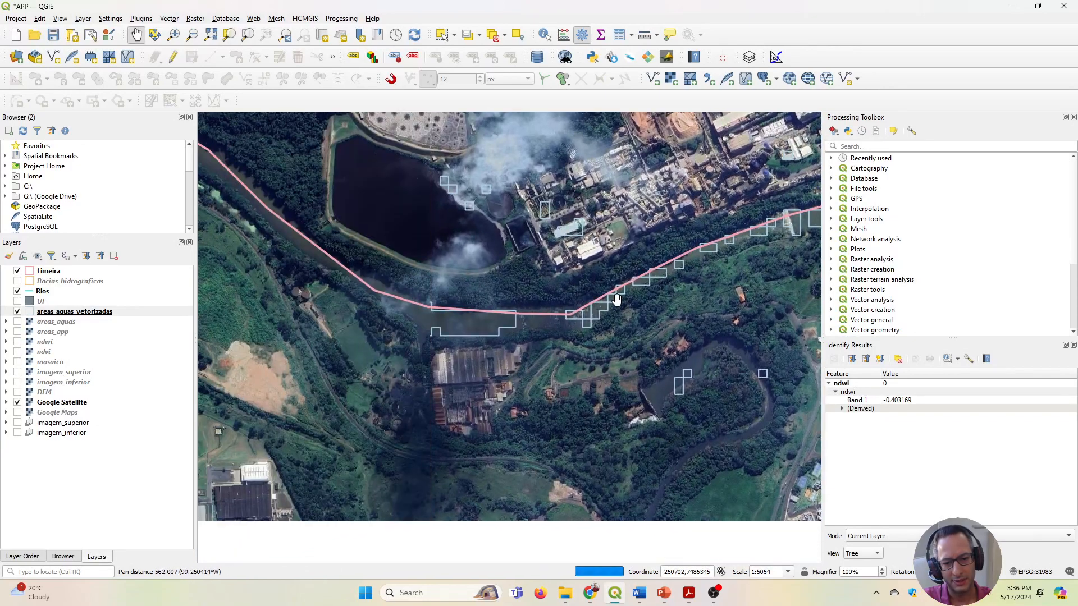
{"action": "left_click_drag", "start_coordinate": [712, 283], "coordinate": [384, 417]}
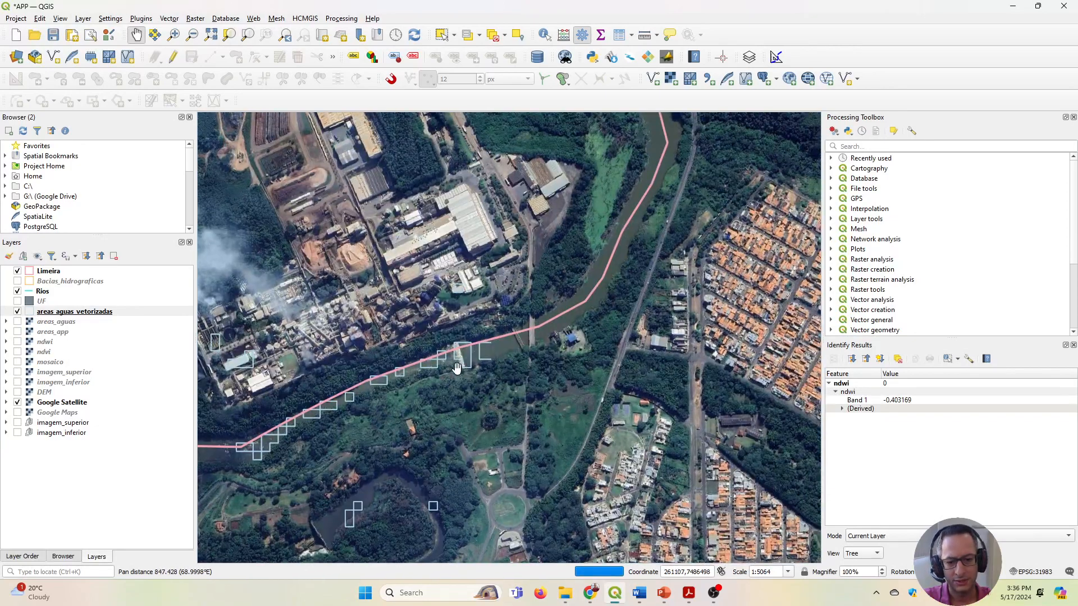
{"action": "scroll", "coordinate": [457, 368], "scroll_direction": "up", "scroll_amount": 2}
{"action": "left_click_drag", "start_coordinate": [659, 274], "coordinate": [343, 411]}
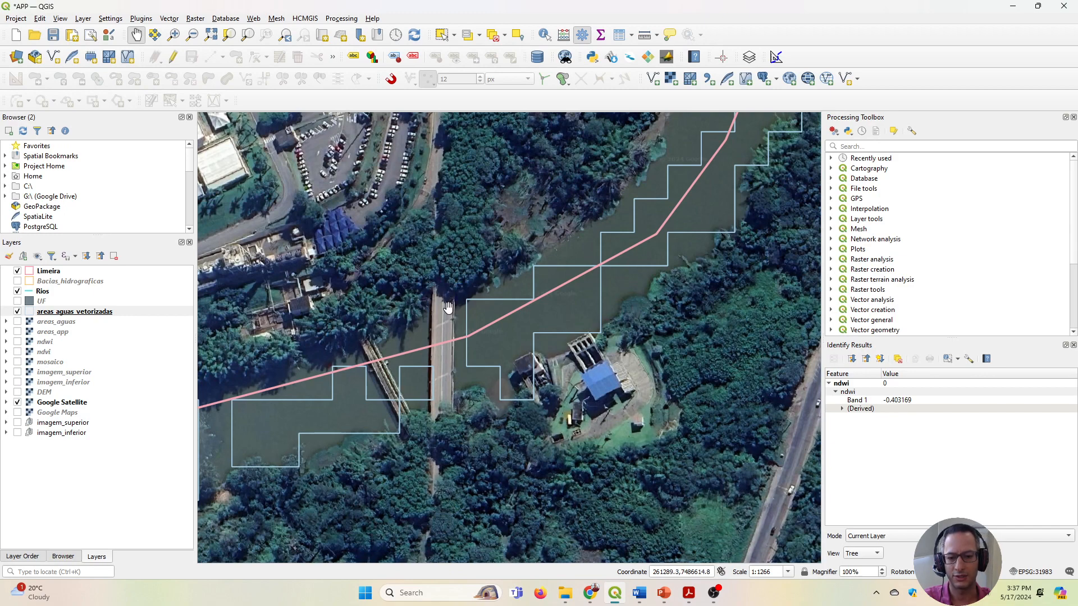
{"action": "scroll", "coordinate": [441, 386], "scroll_direction": "down", "scroll_amount": 1}
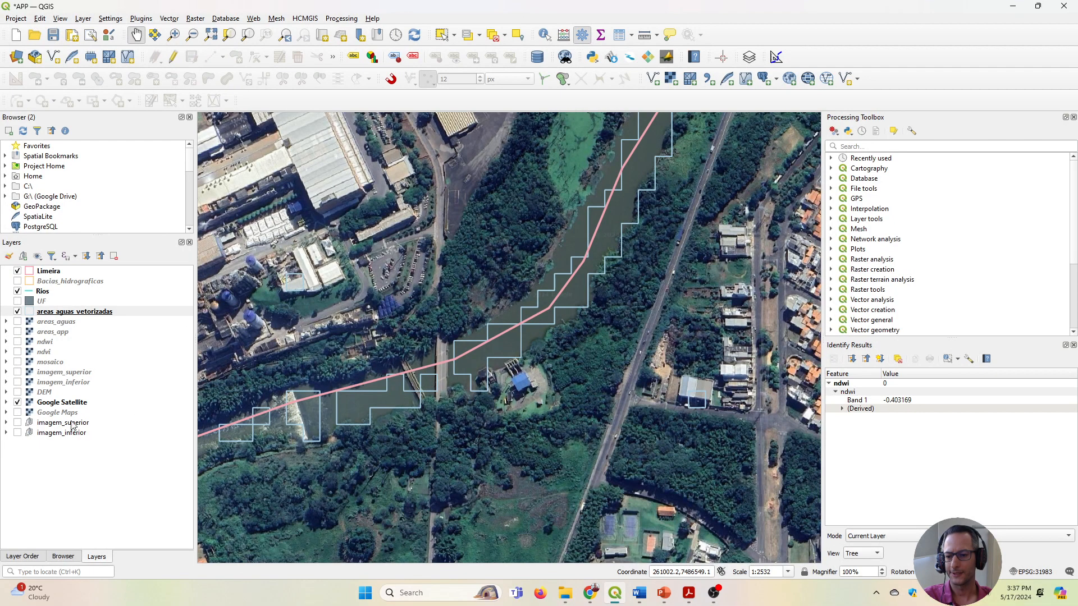
Replace the Google Satellite layer with Google Maps and compare the river outline with the mapped Piracicaba River around the bridge.
{"action": "left_click", "coordinate": [17, 403]}
{"action": "left_click", "coordinate": [17, 416]}
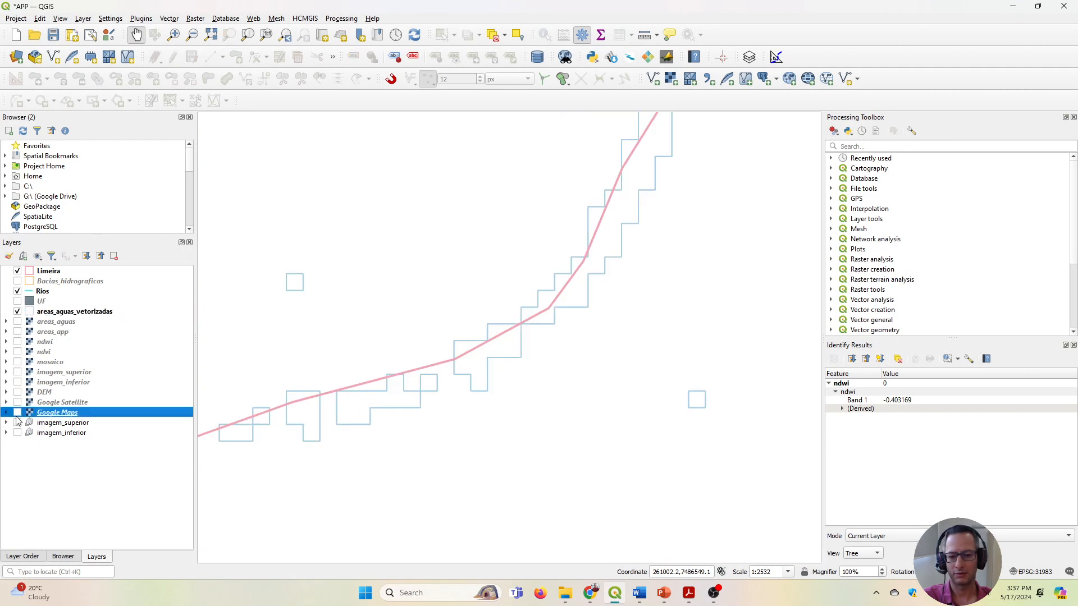
{"action": "left_click", "coordinate": [18, 413]}
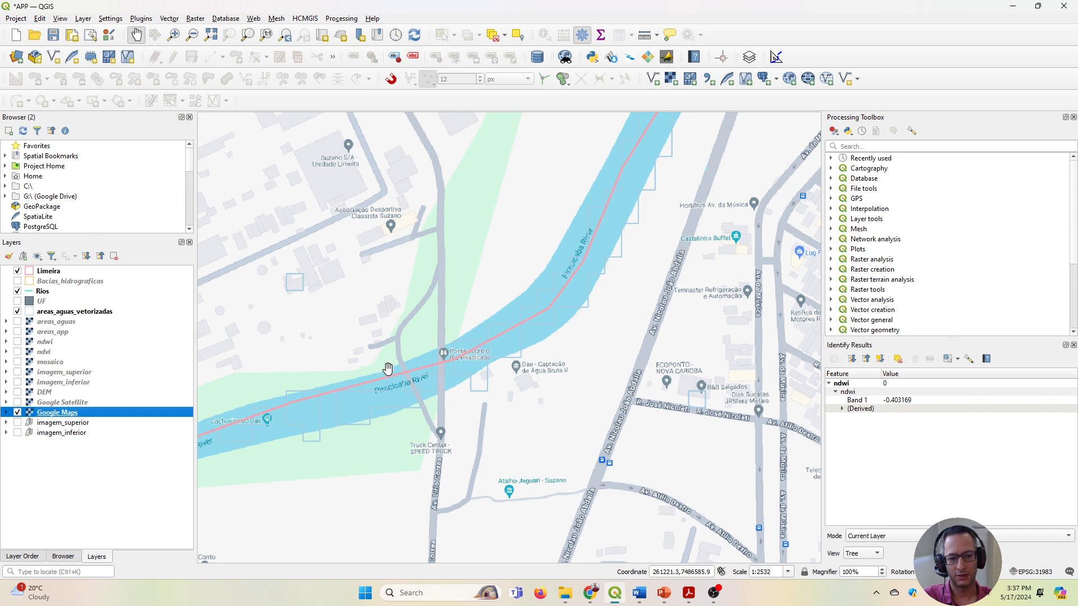
{"action": "scroll", "coordinate": [432, 373], "scroll_direction": "up", "scroll_amount": 2}
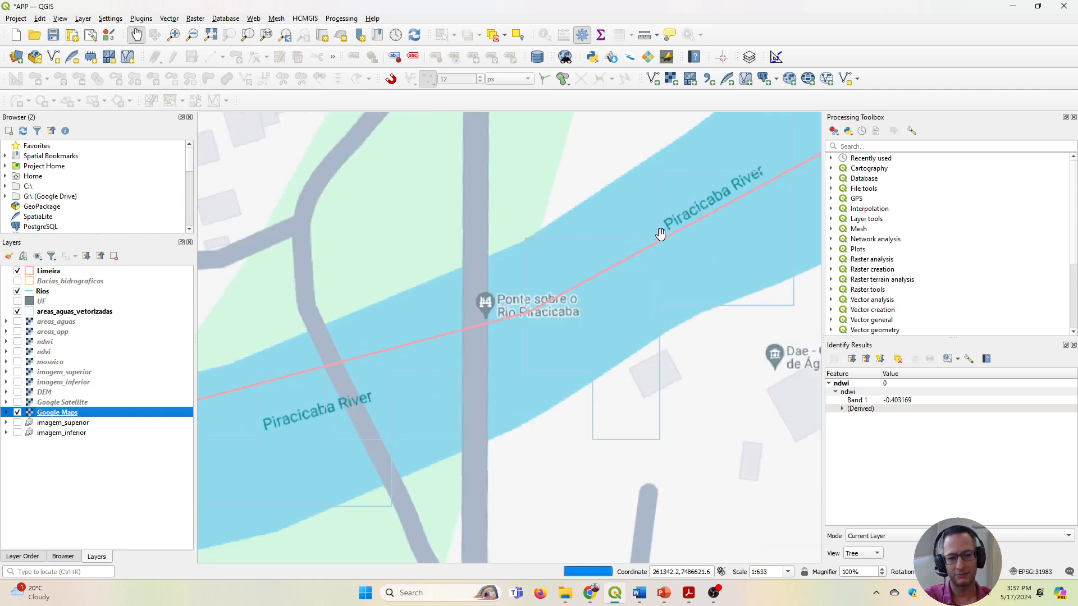
{"action": "scroll", "coordinate": [433, 421], "scroll_direction": "down", "scroll_amount": 3}
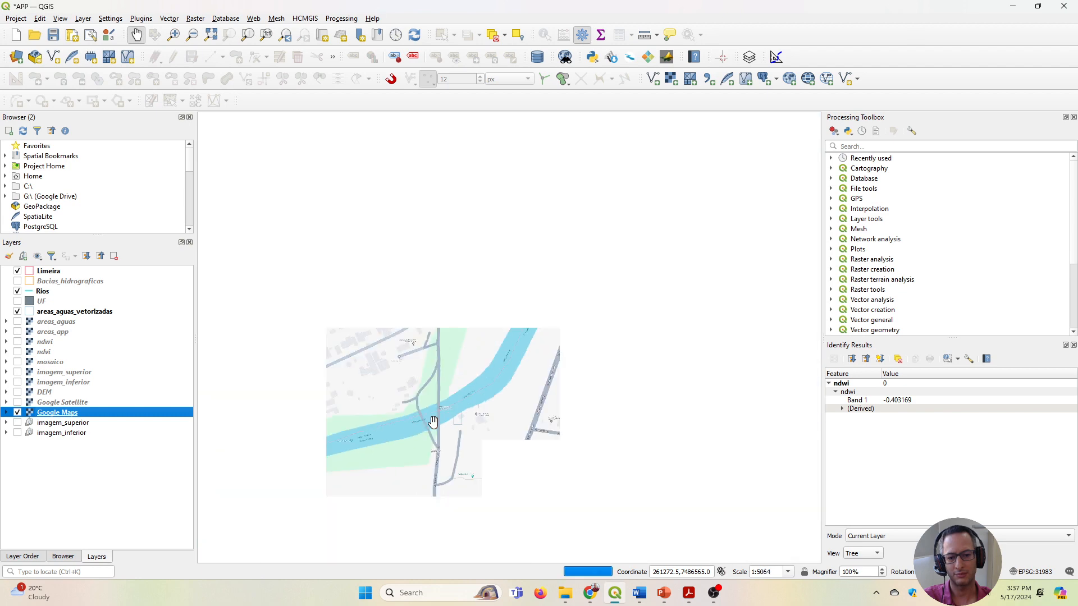
Swap Google Maps back for Google Satellite and examine the water outlines along the river on Limeira's southern boundary.
{"action": "left_click", "coordinate": [17, 413]}
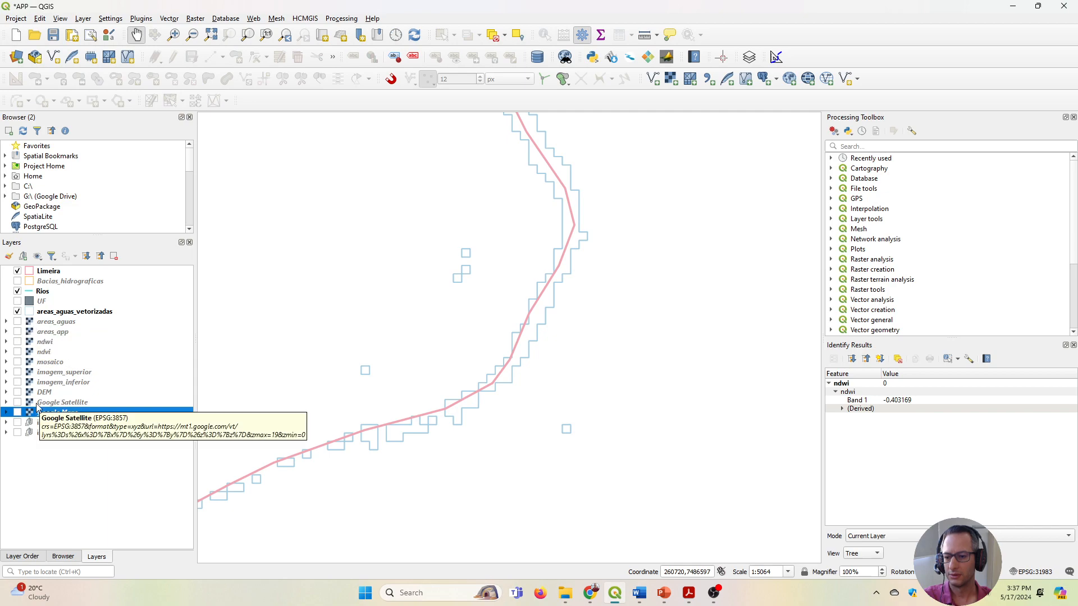
{"action": "left_click", "coordinate": [17, 402]}
{"action": "scroll", "coordinate": [399, 357], "scroll_direction": "down", "scroll_amount": 4}
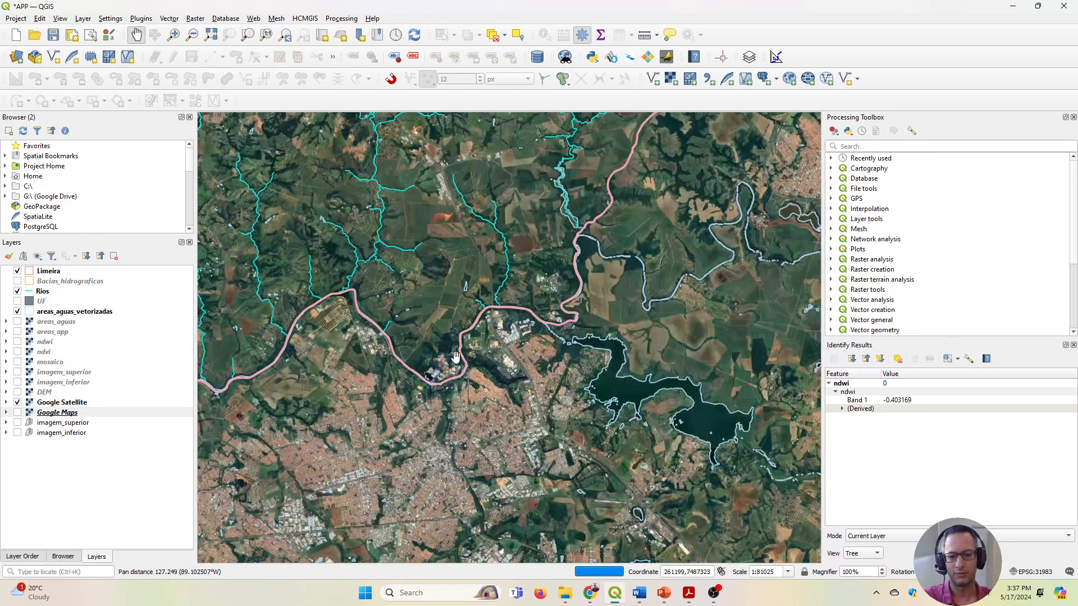
{"action": "left_click_drag", "start_coordinate": [435, 276], "coordinate": [534, 415]}
{"action": "scroll", "coordinate": [514, 352], "scroll_direction": "down", "scroll_amount": 1}
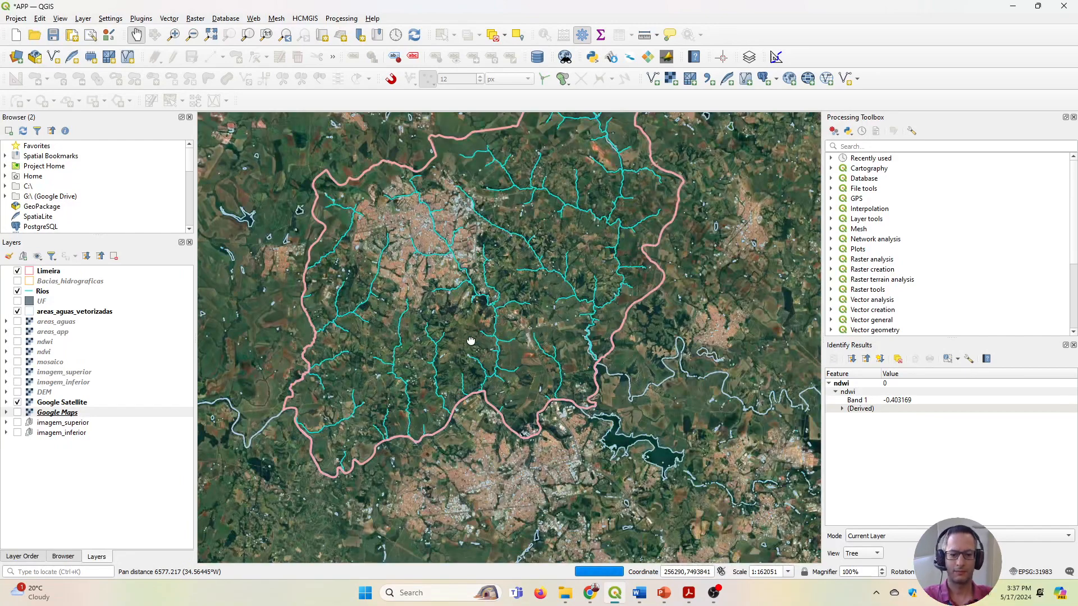
{"action": "left_click_drag", "start_coordinate": [515, 351], "coordinate": [590, 375]}
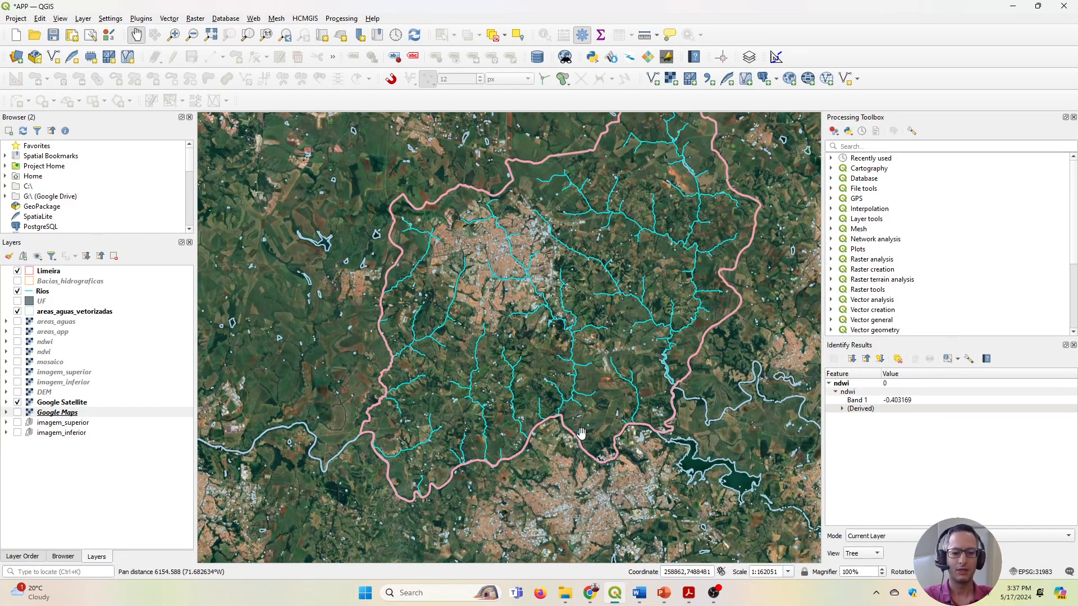
{"action": "scroll", "coordinate": [578, 441], "scroll_direction": "up", "scroll_amount": 2}
{"action": "scroll", "coordinate": [578, 443], "scroll_direction": "up", "scroll_amount": 2}
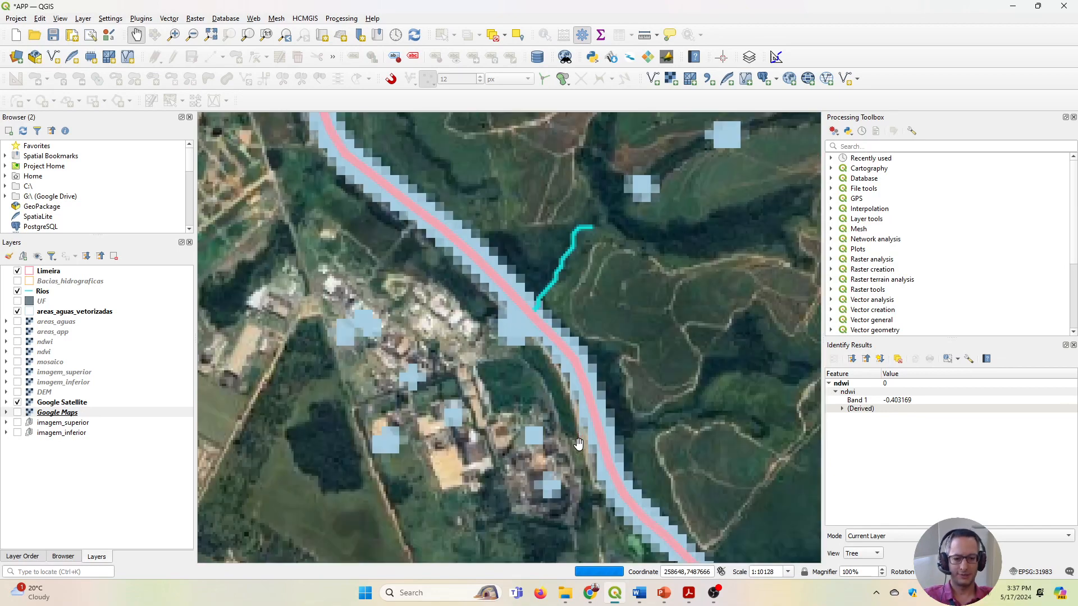
{"action": "scroll", "coordinate": [578, 444], "scroll_direction": "down", "scroll_amount": 1}
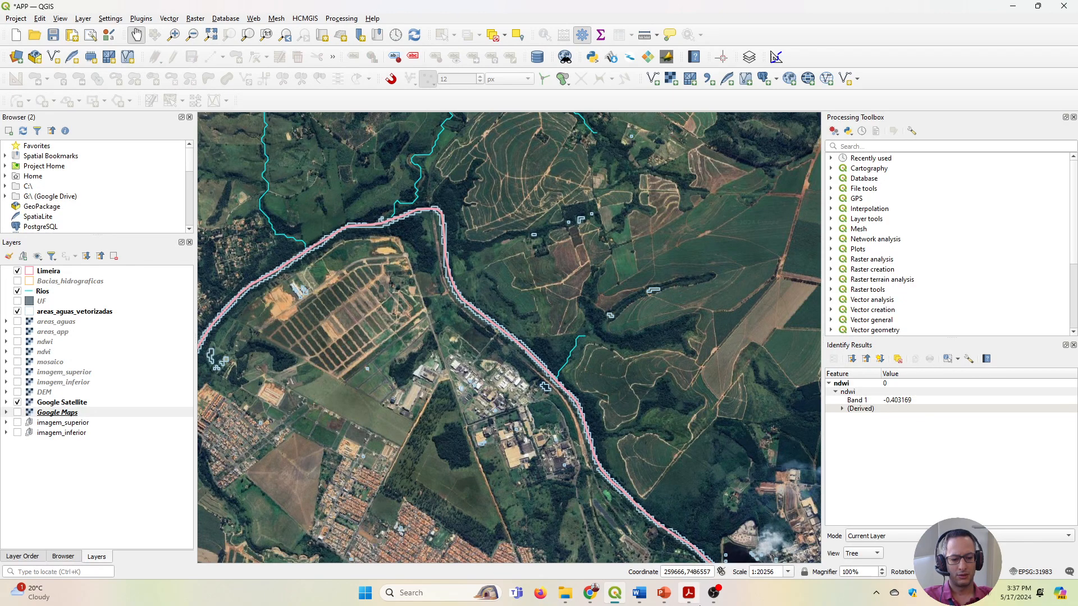
Switch to Lei_12651-2012.pdf in Adobe Acrobat and go through the law from its first page to Art. 4º on page 6.
{"action": "left_click", "coordinate": [690, 595]}
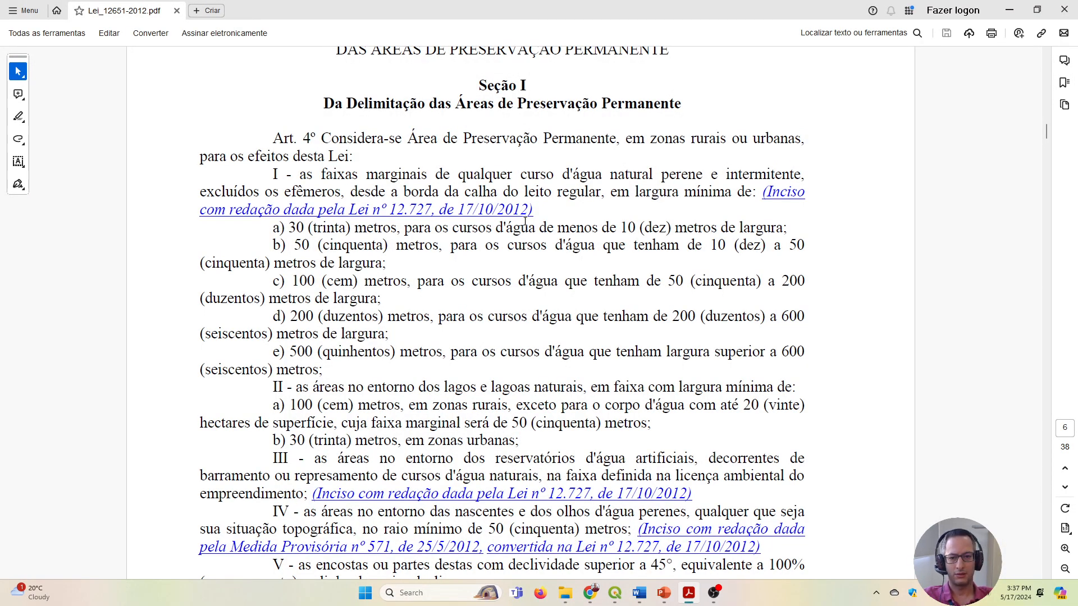
{"action": "scroll", "coordinate": [503, 174], "scroll_direction": "up", "scroll_amount": 2}
{"action": "left_click_drag", "start_coordinate": [1045, 130], "coordinate": [1026, 54]}
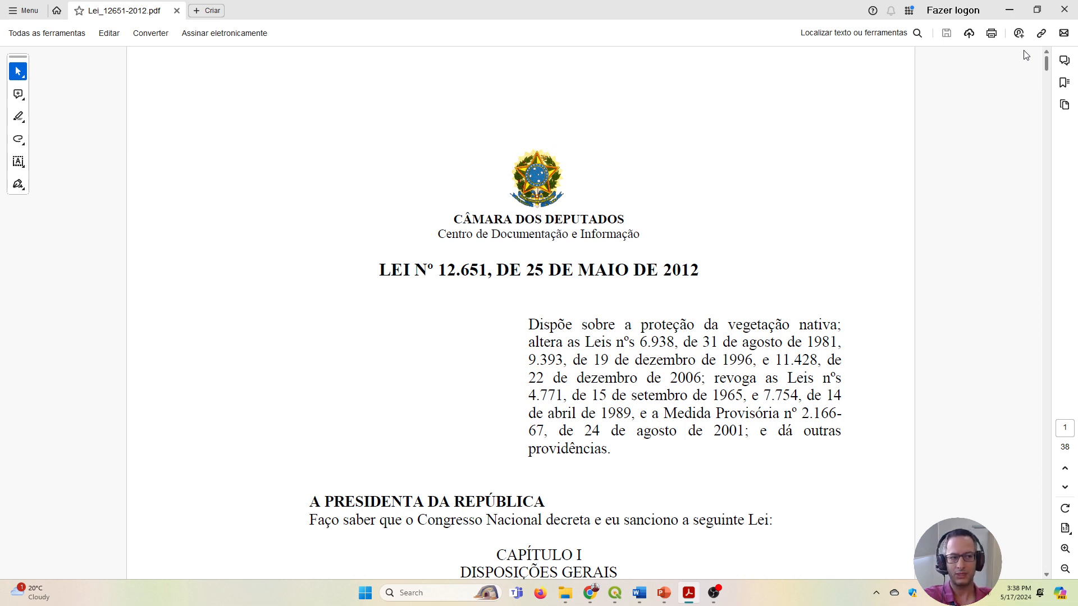
{"action": "scroll", "coordinate": [1029, 68], "scroll_direction": "down", "scroll_amount": 15}
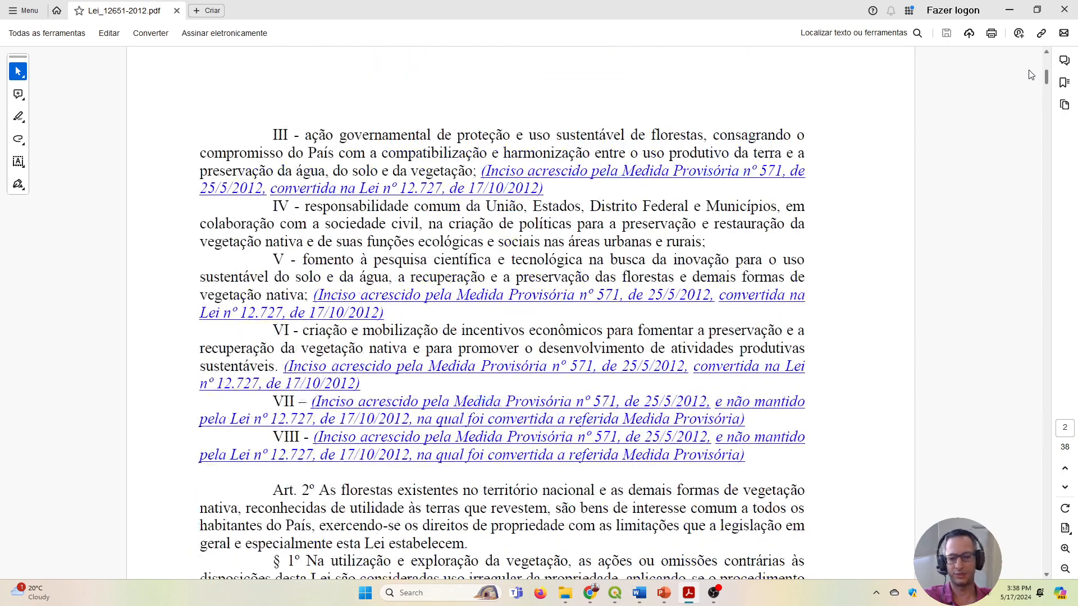
{"action": "scroll", "coordinate": [1030, 79], "scroll_direction": "down", "scroll_amount": 3}
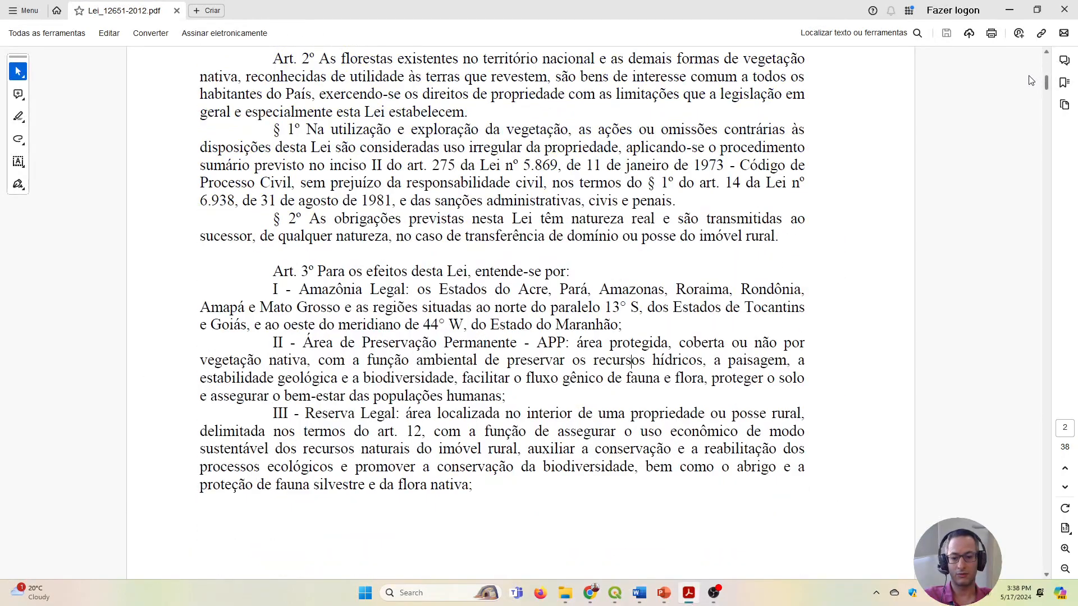
{"action": "scroll", "coordinate": [1031, 81], "scroll_direction": "down", "scroll_amount": 8}
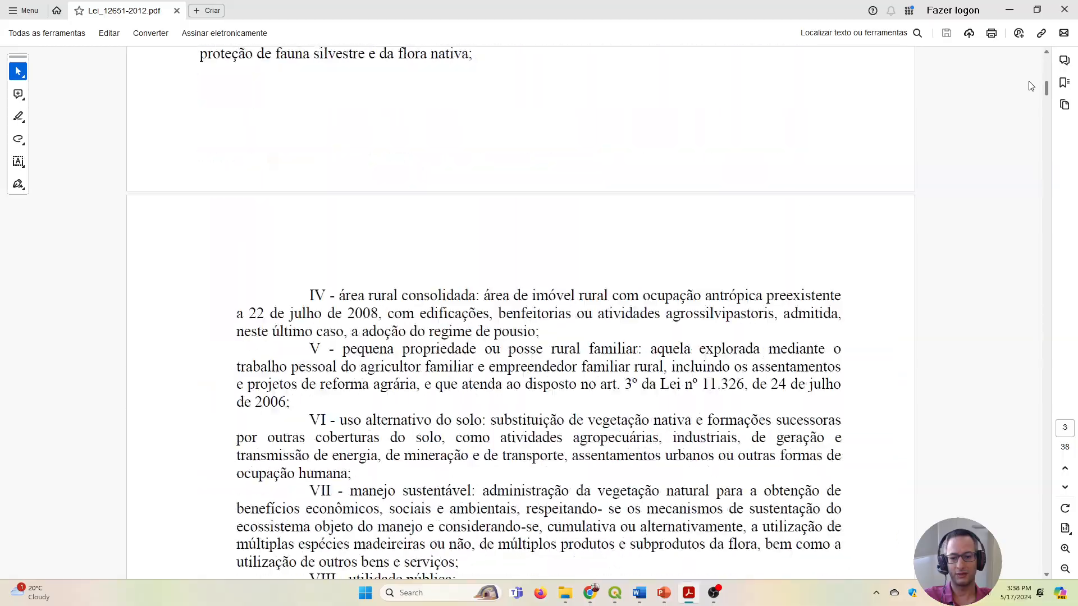
{"action": "scroll", "coordinate": [1029, 90], "scroll_direction": "down", "scroll_amount": 20}
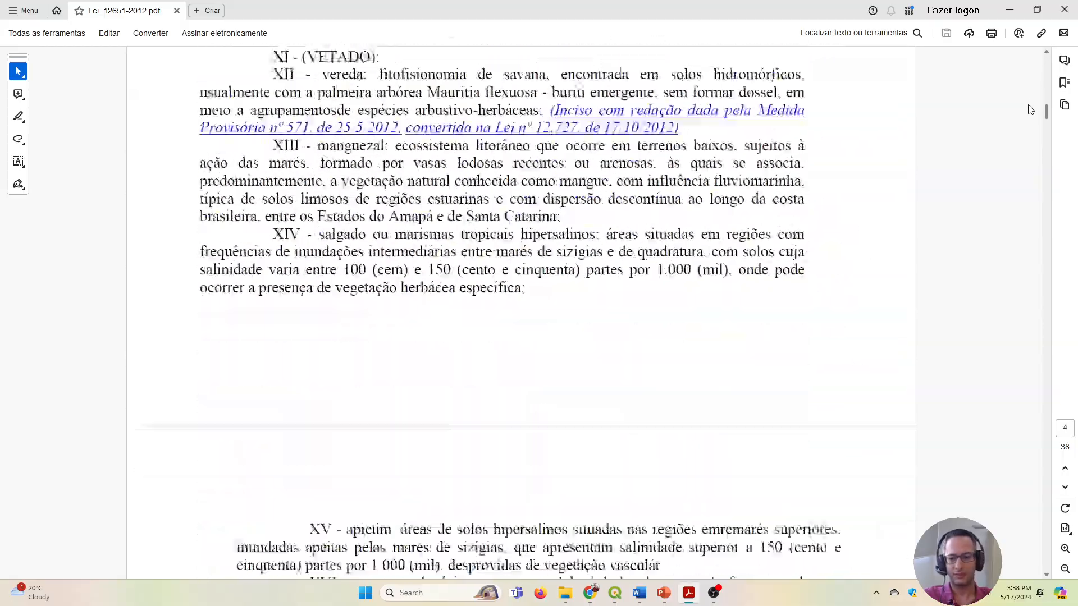
{"action": "scroll", "coordinate": [1029, 117], "scroll_direction": "down", "scroll_amount": 10}
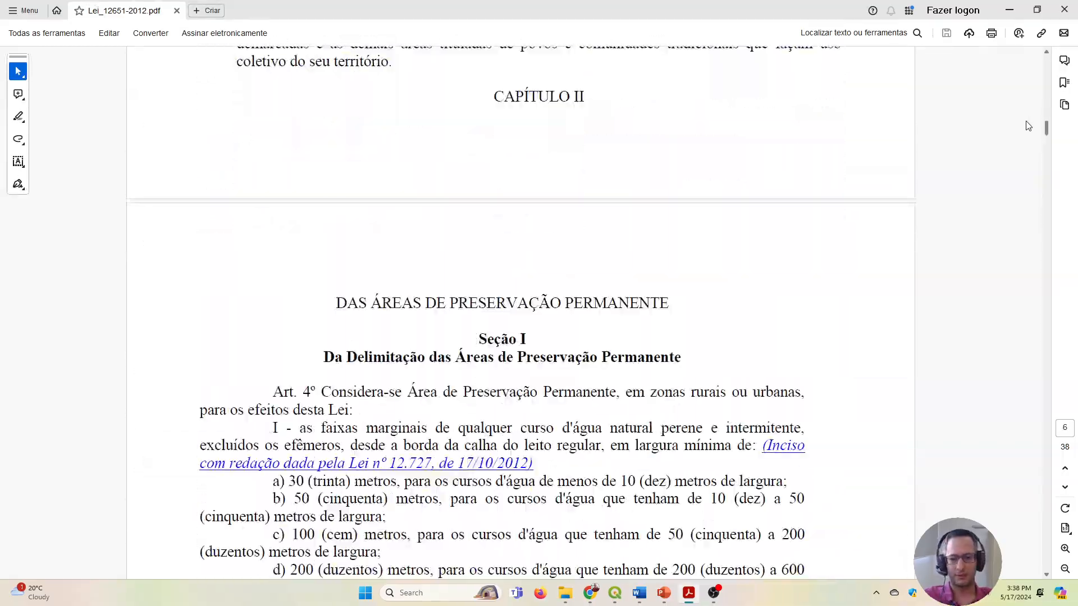
{"action": "scroll", "coordinate": [1027, 126], "scroll_direction": "down", "scroll_amount": 4}
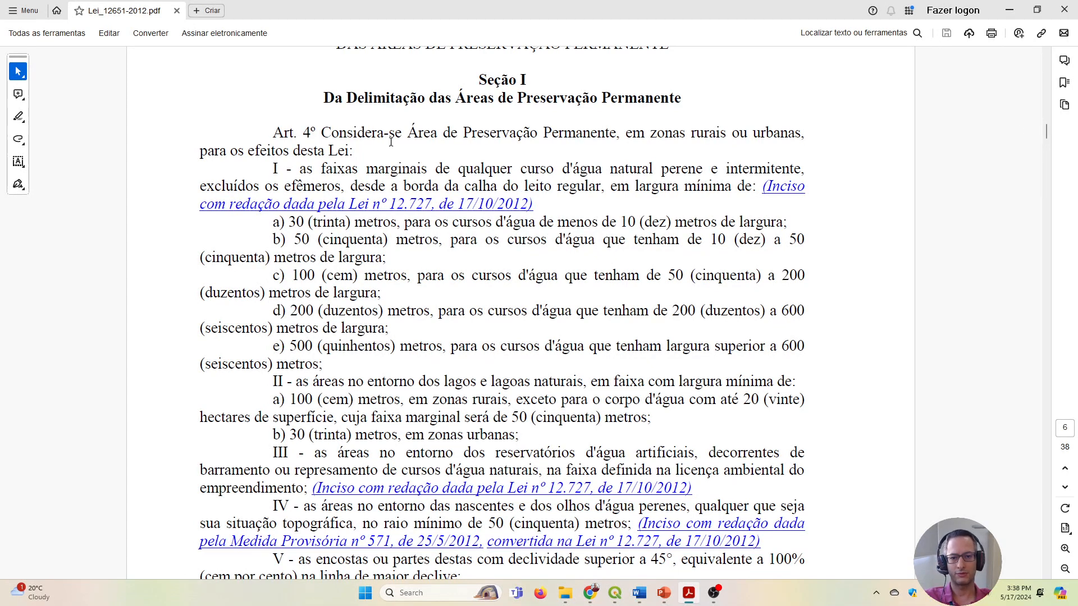
Read the opening of Art. 4º and item a, marking the 30-metre strip and the under-10-metre watercourse width in the text.
{"action": "left_click_drag", "start_coordinate": [406, 140], "coordinate": [781, 130]}
{"action": "left_click", "coordinate": [419, 260]}
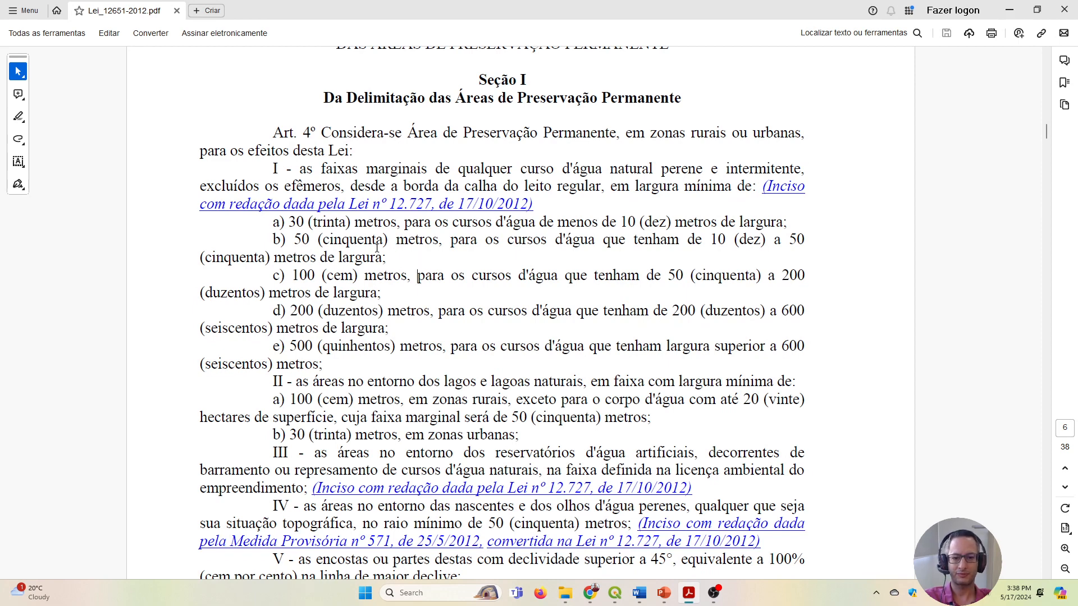
{"action": "left_click_drag", "start_coordinate": [289, 223], "coordinate": [385, 223]}
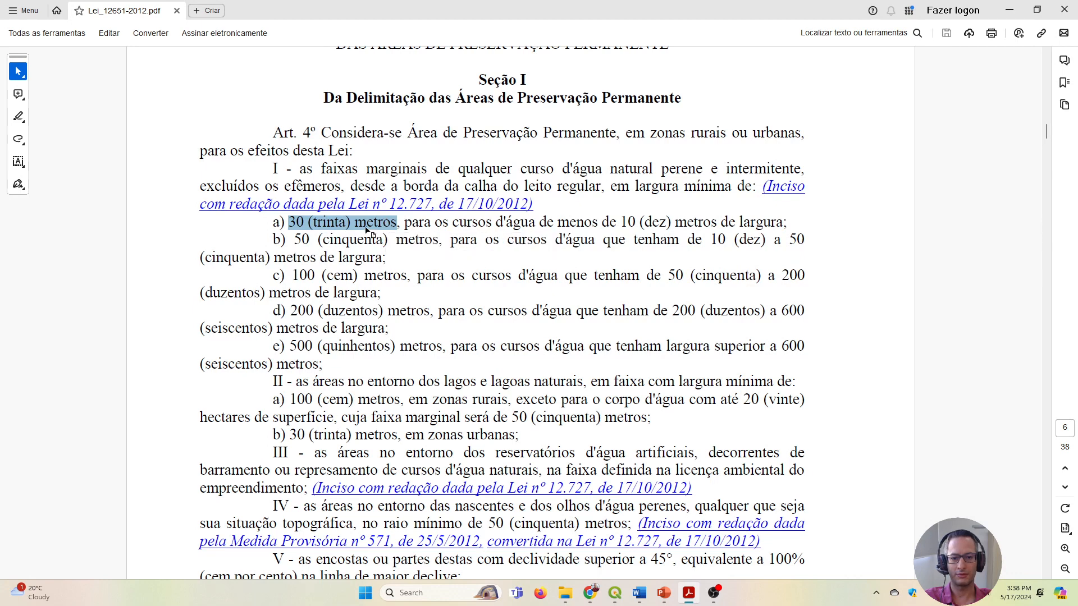
{"action": "left_click", "coordinate": [365, 226]}
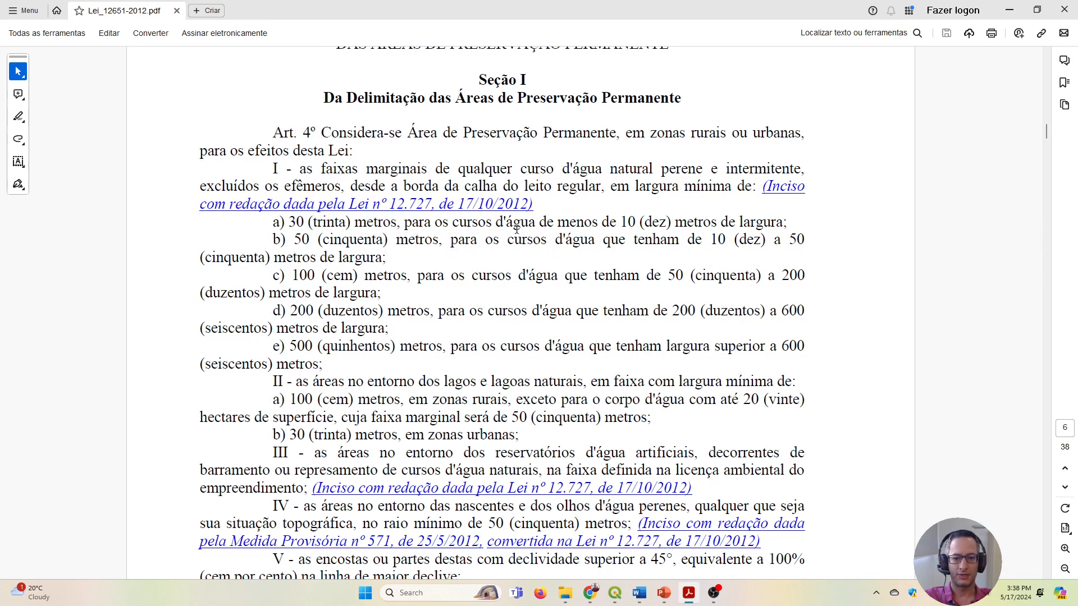
{"action": "mouse_move", "coordinate": [453, 223]}
{"action": "left_mouse_down"}
{"action": "mouse_move", "coordinate": [717, 225]}
{"action": "mouse_move", "coordinate": [620, 225]}
{"action": "mouse_move", "coordinate": [669, 223]}
{"action": "left_mouse_up"}
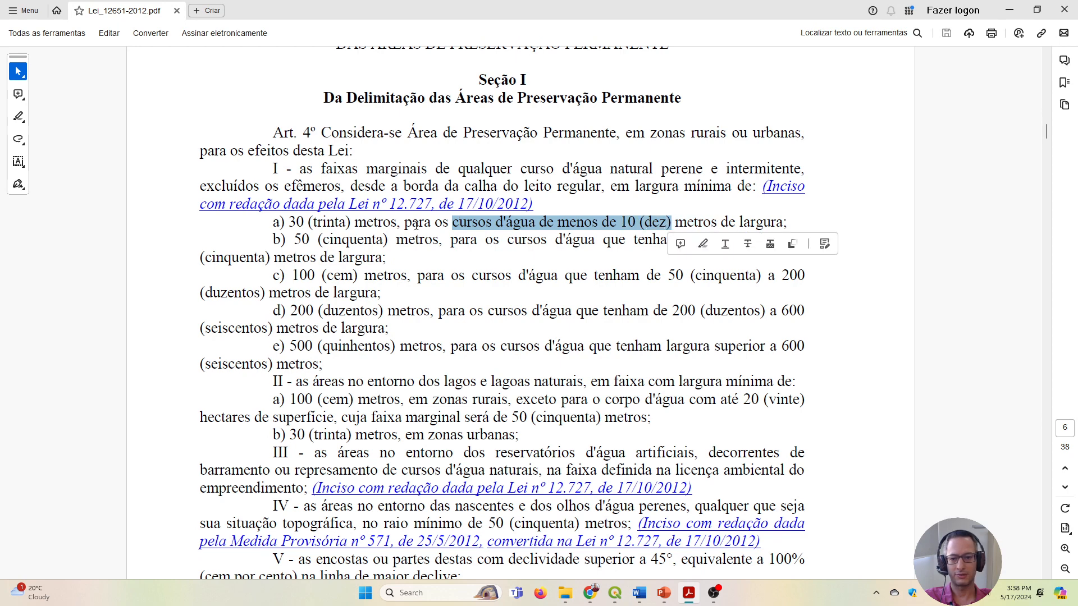
{"action": "left_click_drag", "start_coordinate": [289, 223], "coordinate": [385, 222]}
{"action": "left_click", "coordinate": [345, 257]}
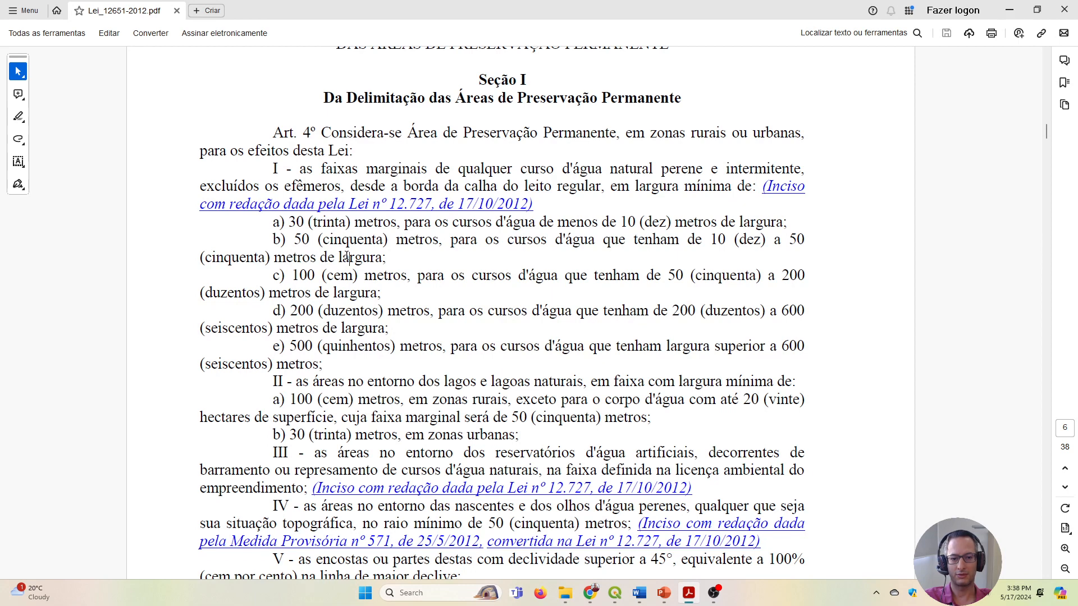
Read item b of Art. 4º, marking the 10 to 50 metre watercourse width and the 50-metre strip in the text.
{"action": "left_click_drag", "start_coordinate": [571, 245], "coordinate": [804, 252]}
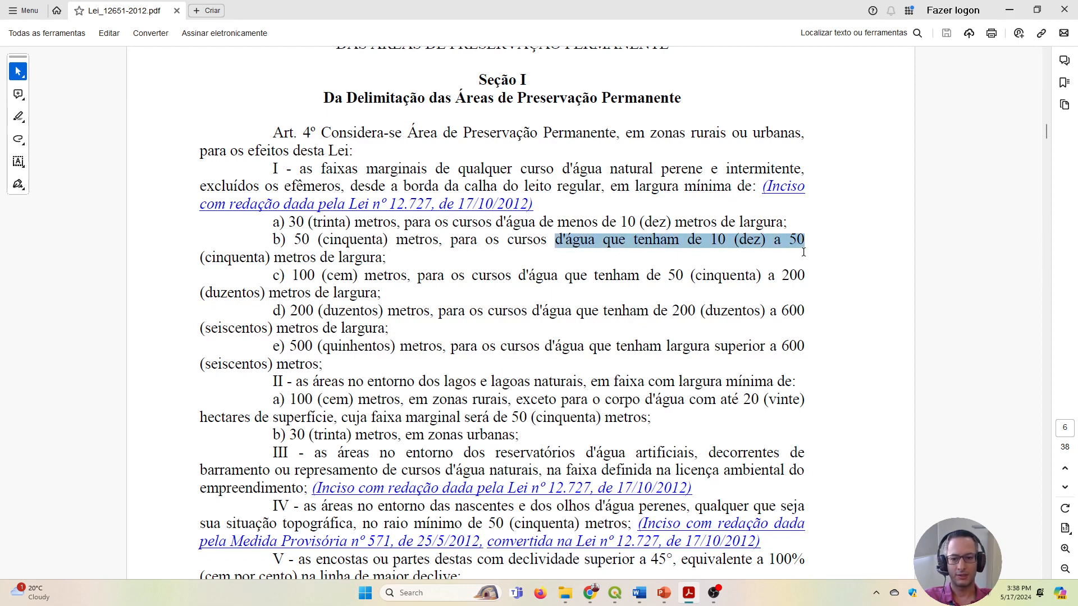
{"action": "left_click_drag", "start_coordinate": [803, 252], "coordinate": [803, 252]}
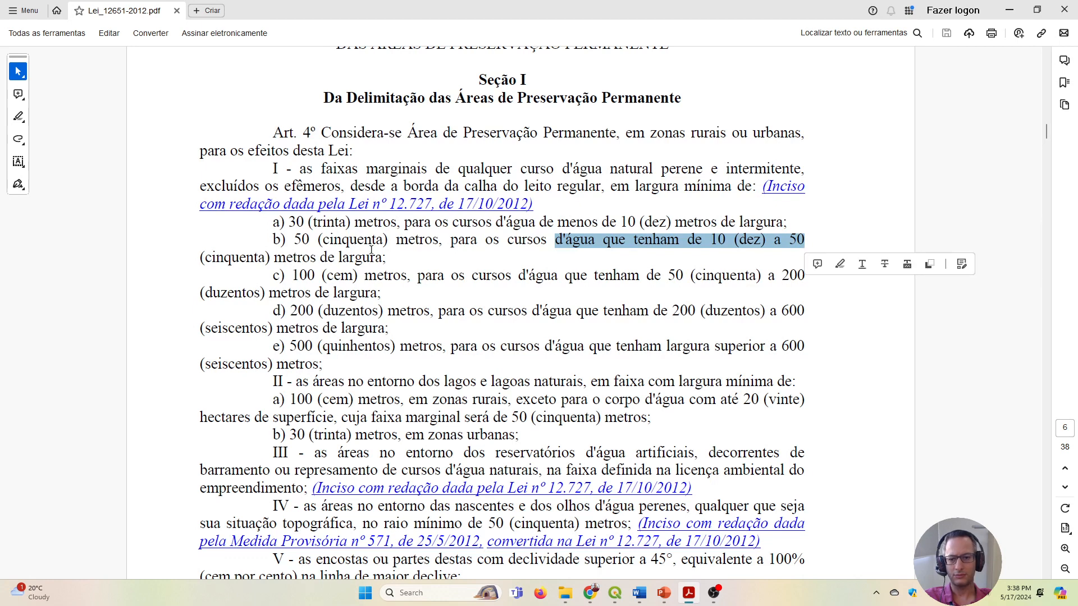
{"action": "left_click_drag", "start_coordinate": [296, 246], "coordinate": [417, 240]}
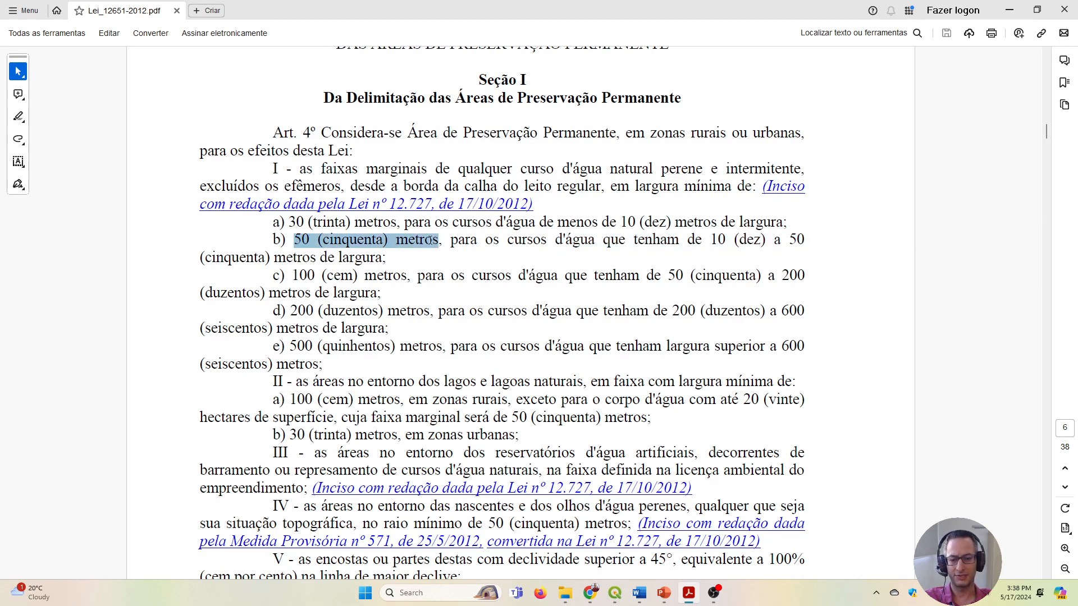
{"action": "left_click_drag", "start_coordinate": [430, 241], "coordinate": [433, 243]}
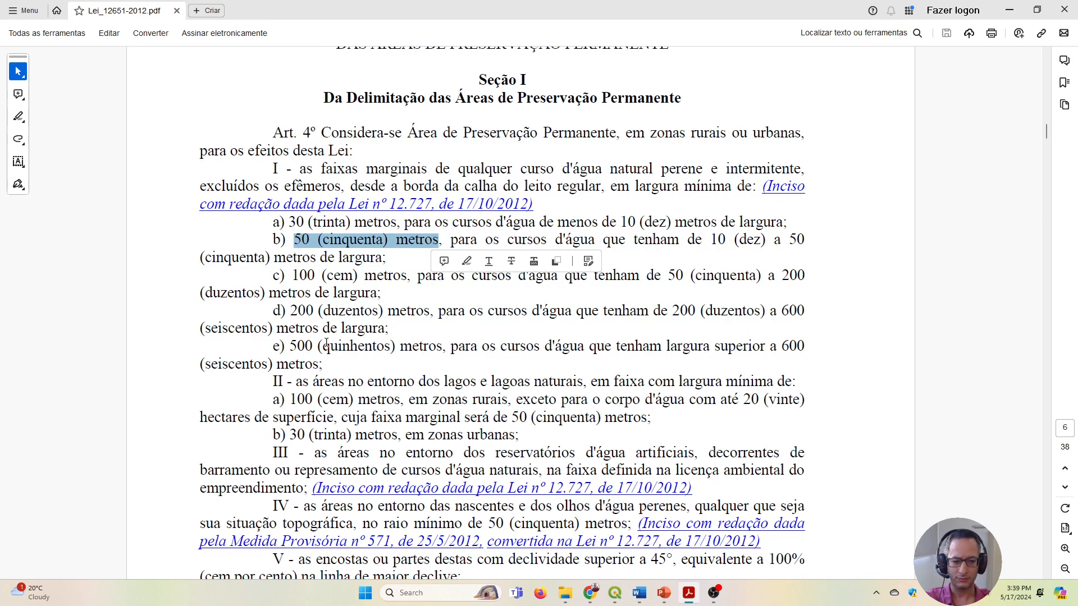
Read items c to e of Art. 4º, marking the 500-metre strip of item e in the text.
{"action": "left_click_drag", "start_coordinate": [293, 344], "coordinate": [410, 344]}
{"action": "left_click", "coordinate": [611, 353]}
{"action": "left_click", "coordinate": [282, 335]}
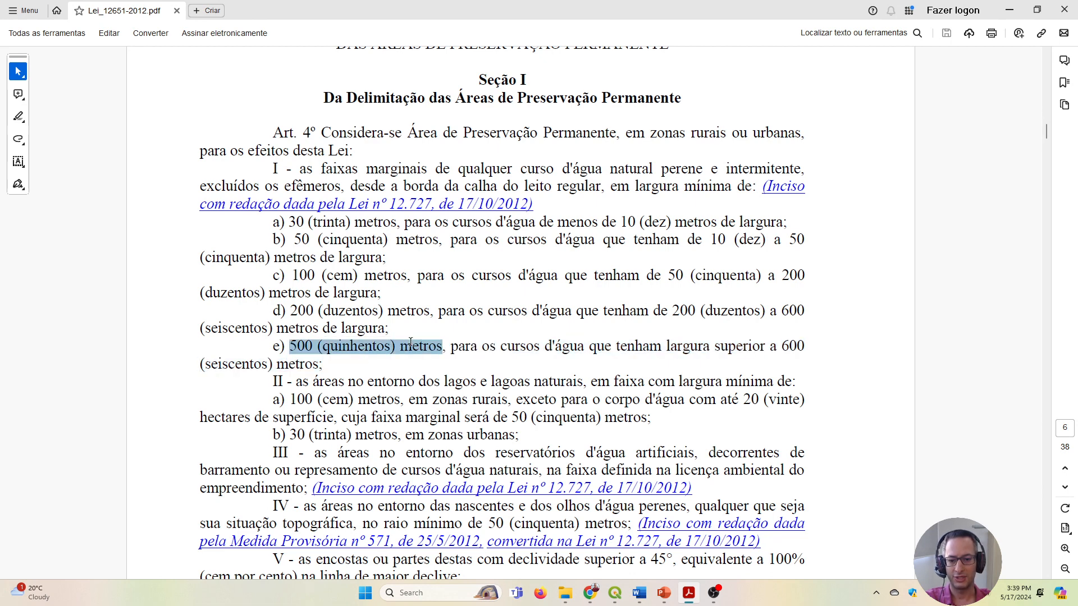
{"action": "left_click", "coordinate": [399, 350]}
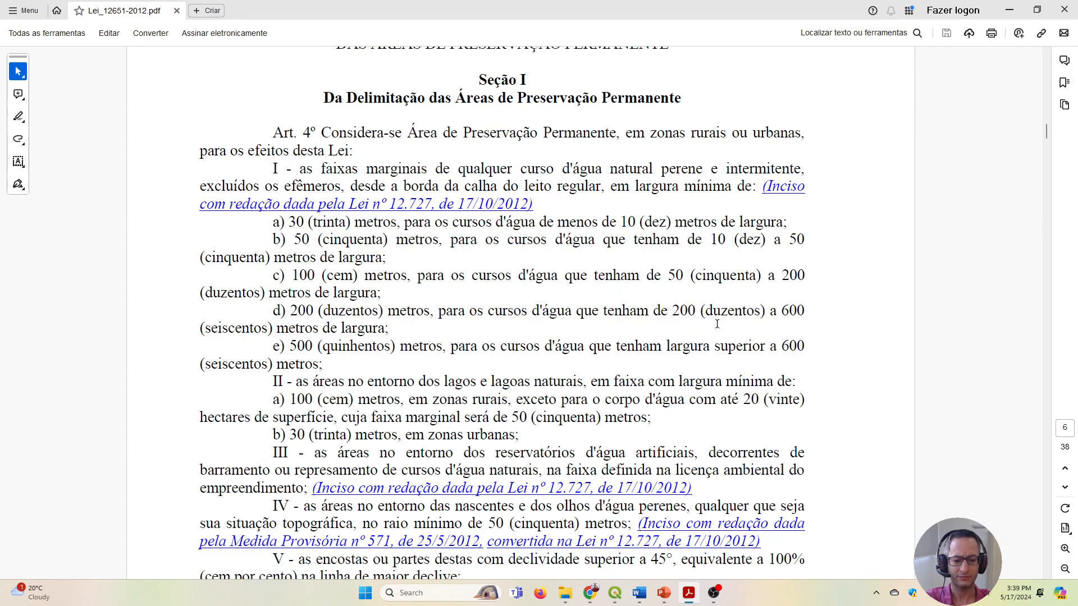
Switch to the APP project in QGIS and examine the vectorized water outline along the river on Limeira's southern boundary.
{"action": "left_click", "coordinate": [615, 592]}
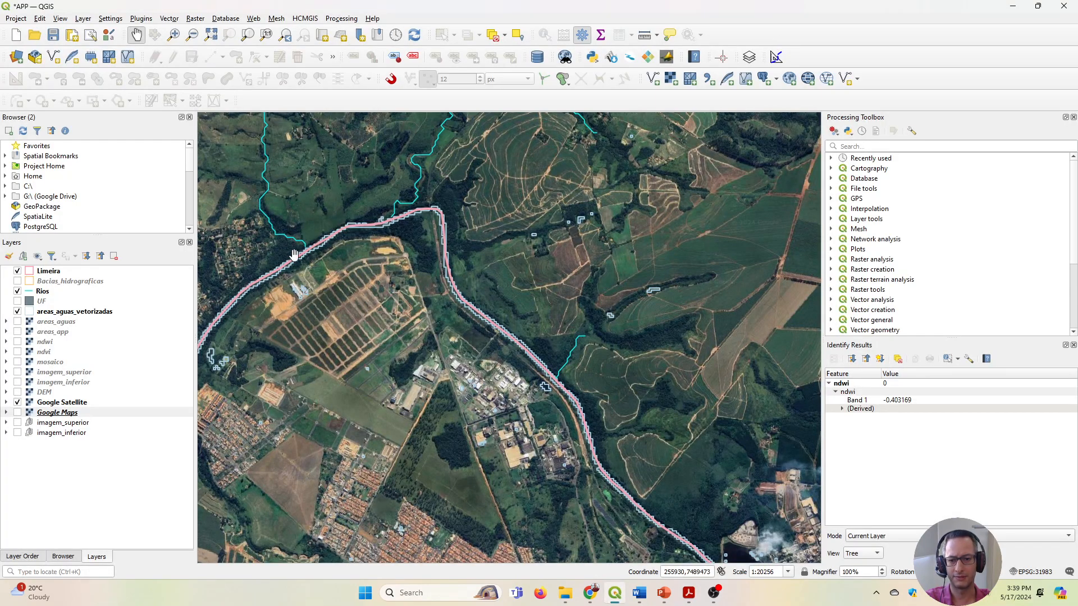
{"action": "left_click_drag", "start_coordinate": [294, 255], "coordinate": [436, 274]}
{"action": "scroll", "coordinate": [436, 274], "scroll_direction": "down", "scroll_amount": 2}
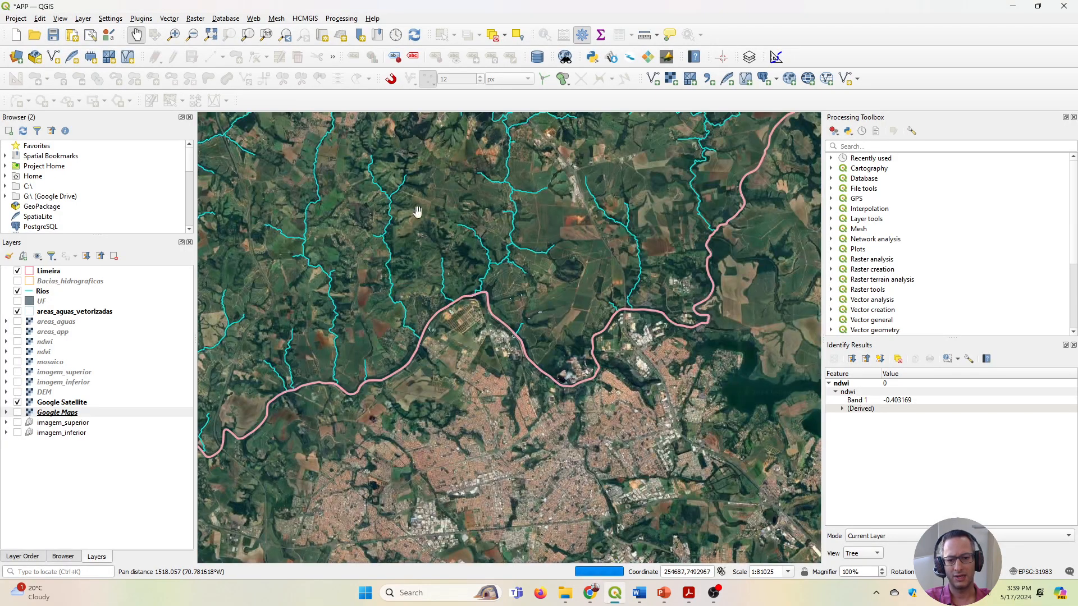
{"action": "scroll", "coordinate": [530, 329], "scroll_direction": "down", "scroll_amount": 1}
{"action": "left_click_drag", "start_coordinate": [547, 289], "coordinate": [559, 363]}
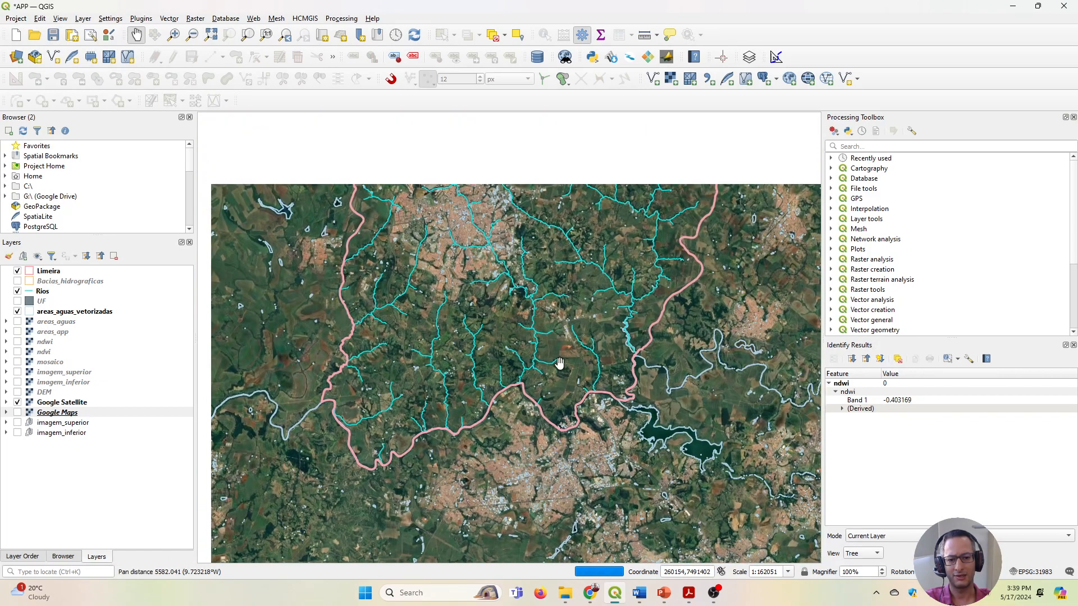
{"action": "scroll", "coordinate": [533, 337], "scroll_direction": "up", "scroll_amount": 2}
{"action": "scroll", "coordinate": [512, 313], "scroll_direction": "up", "scroll_amount": 1}
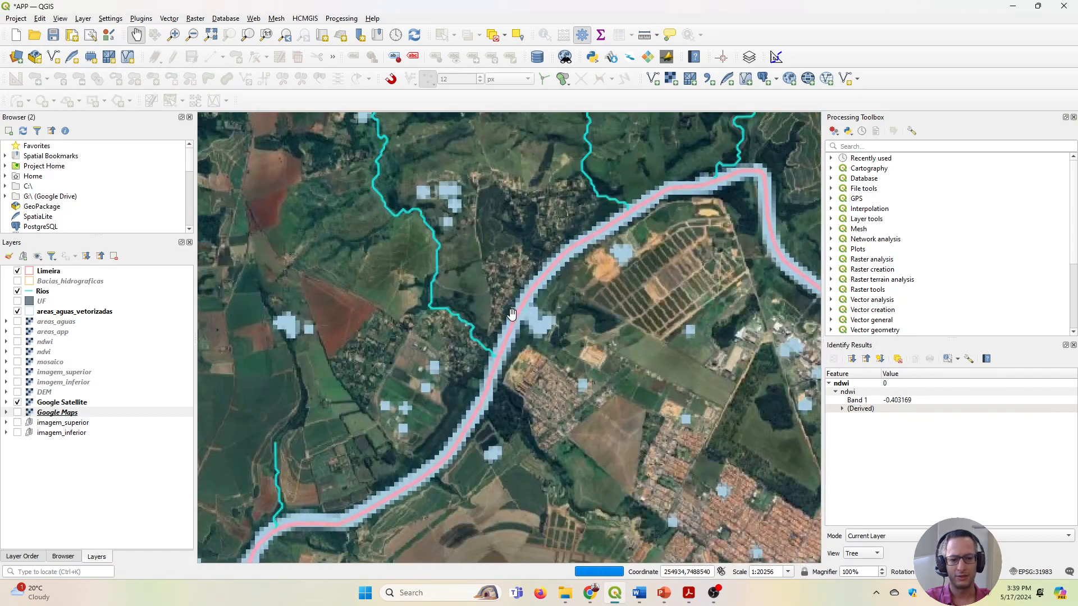
{"action": "scroll", "coordinate": [512, 313], "scroll_direction": "up", "scroll_amount": 1}
{"action": "left_click_drag", "start_coordinate": [672, 238], "coordinate": [634, 298]}
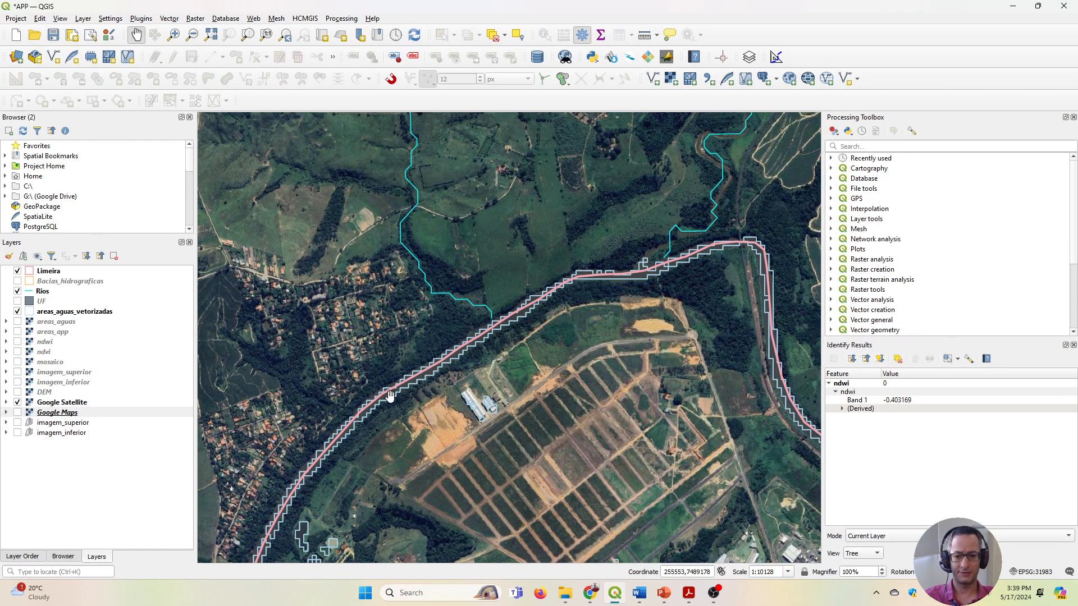
Examine the wide, dammed stretch of river near Limeira's southeastern boundary, comparing its vectorized outline with the Rios line.
{"action": "scroll", "coordinate": [390, 396], "scroll_direction": "down", "scroll_amount": 3}
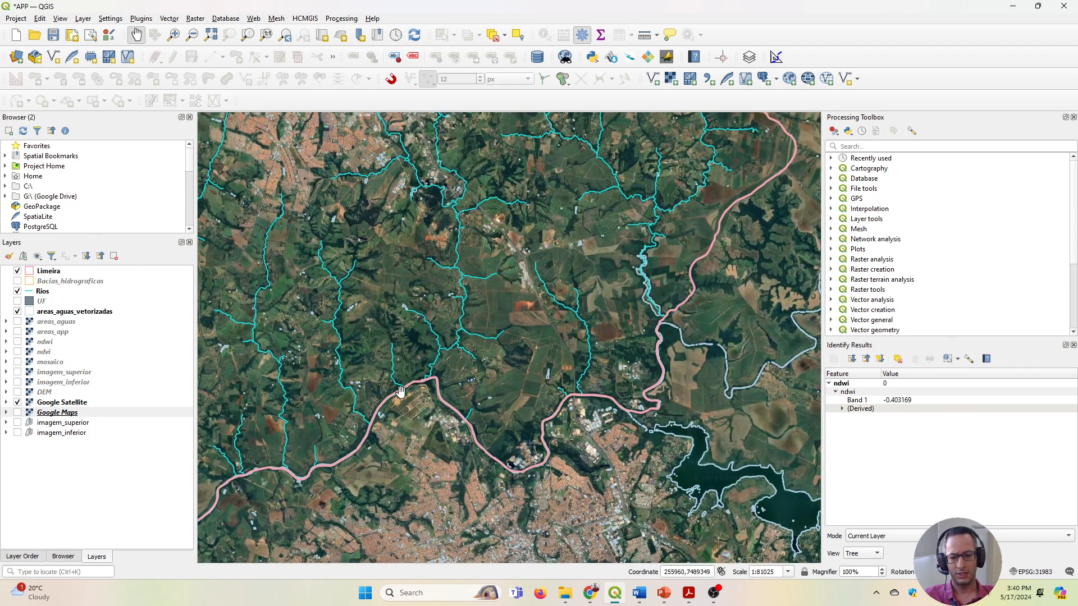
{"action": "scroll", "coordinate": [658, 318], "scroll_direction": "up", "scroll_amount": 2}
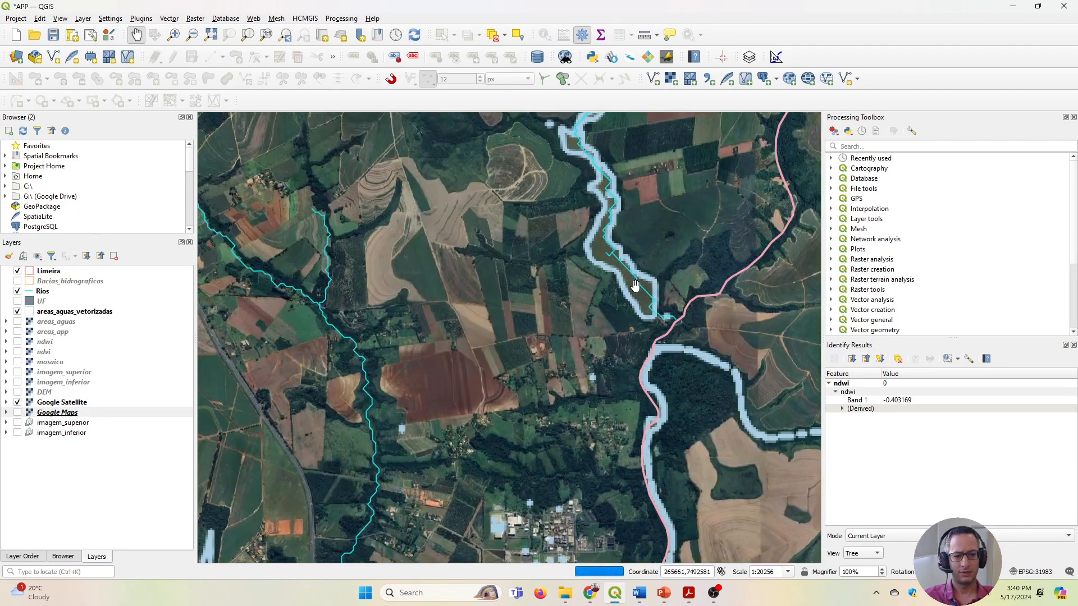
{"action": "left_click_drag", "start_coordinate": [626, 265], "coordinate": [659, 367]}
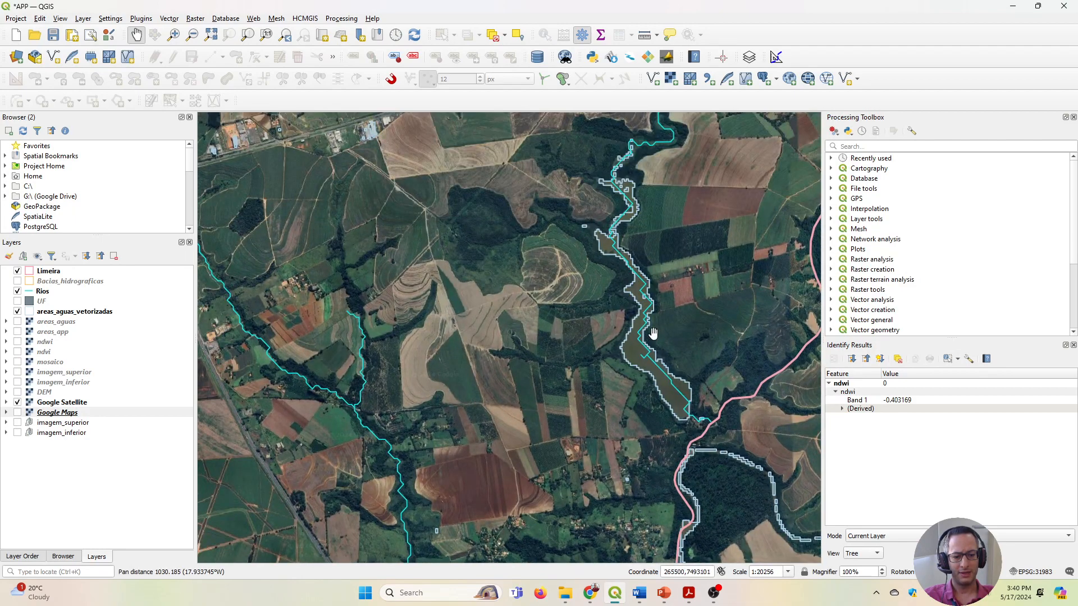
{"action": "scroll", "coordinate": [681, 387], "scroll_direction": "down", "scroll_amount": 1}
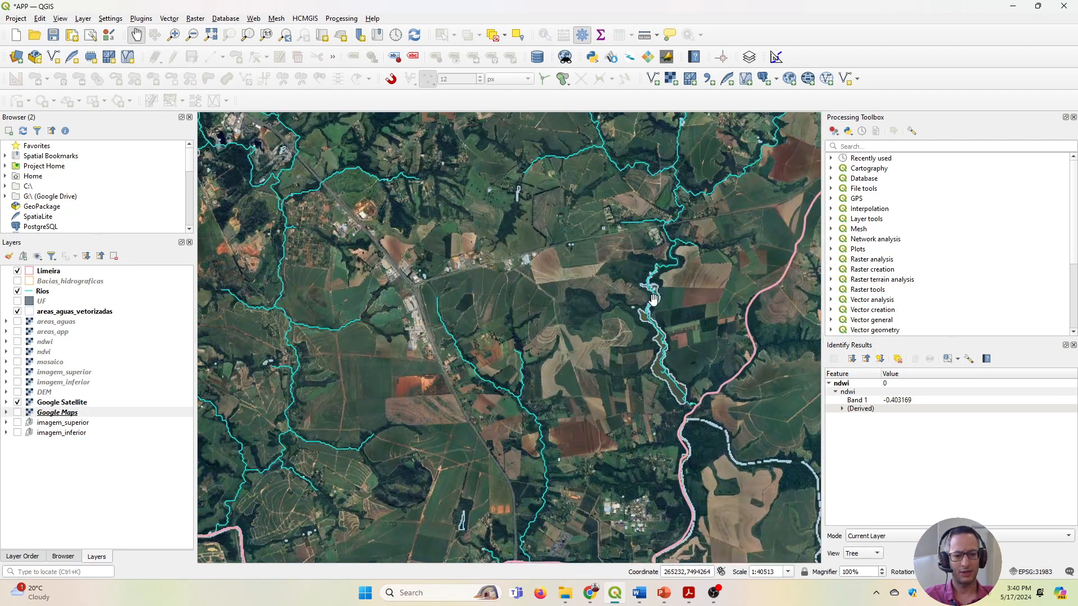
{"action": "scroll", "coordinate": [630, 278], "scroll_direction": "up", "scroll_amount": 2}
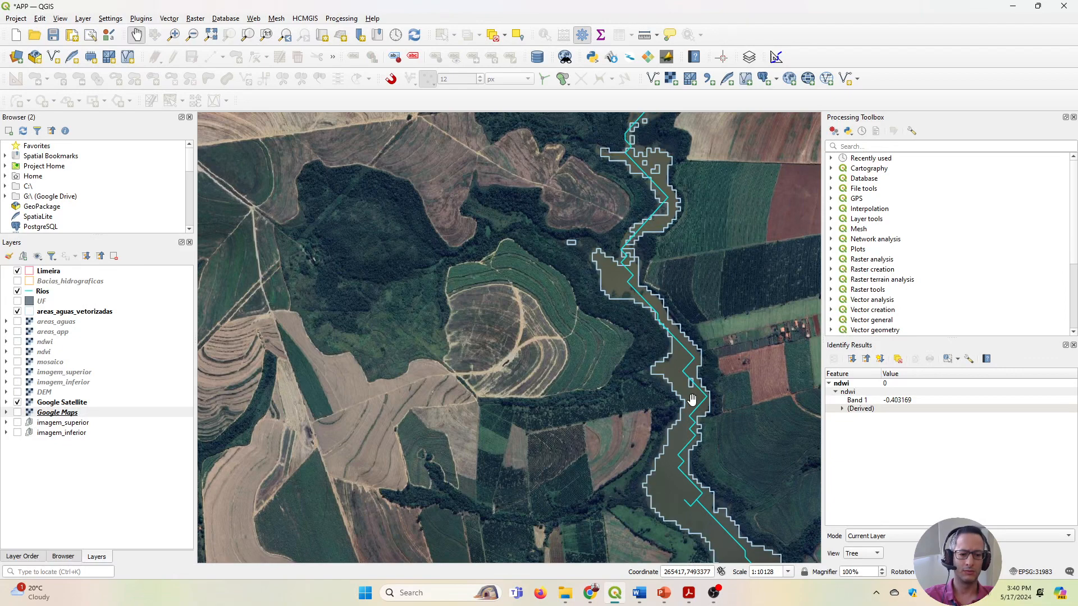
{"action": "left_click_drag", "start_coordinate": [691, 397], "coordinate": [567, 290]}
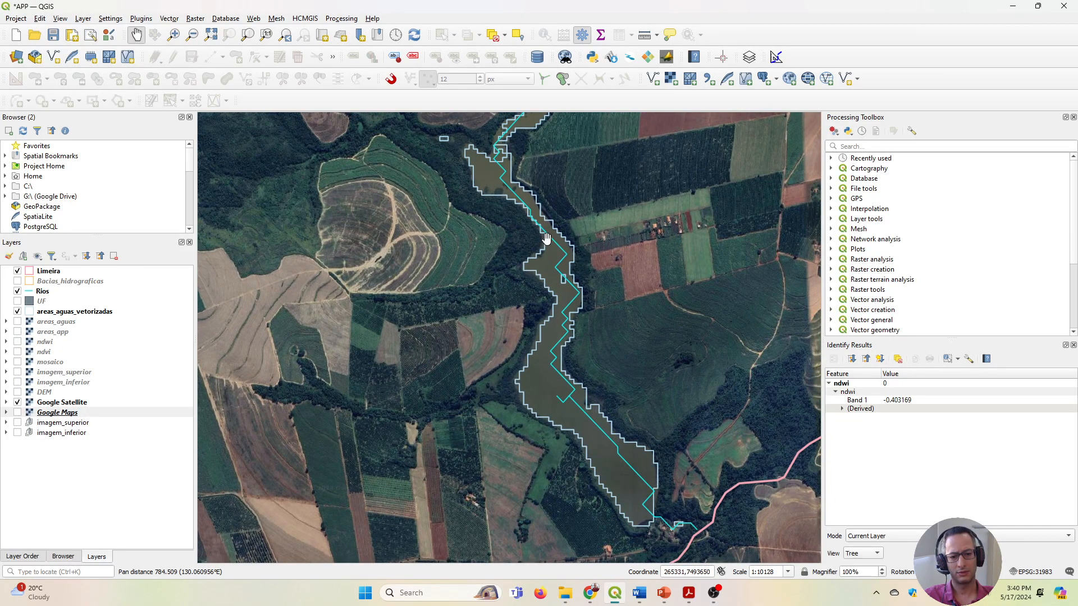
{"action": "left_click_drag", "start_coordinate": [517, 185], "coordinate": [477, 293]}
Show the Bacias_hidrograficas layer and examine the basin that contains the wide river stretch, both locally and across the whole municipality.
{"action": "left_click", "coordinate": [17, 280]}
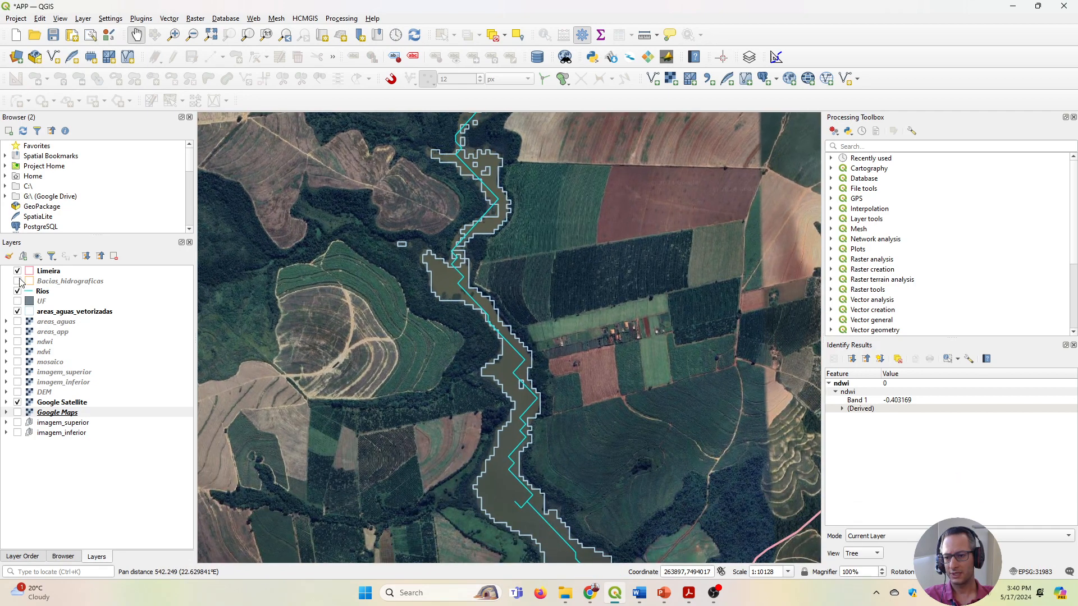
{"action": "scroll", "coordinate": [537, 357], "scroll_direction": "down", "scroll_amount": 1}
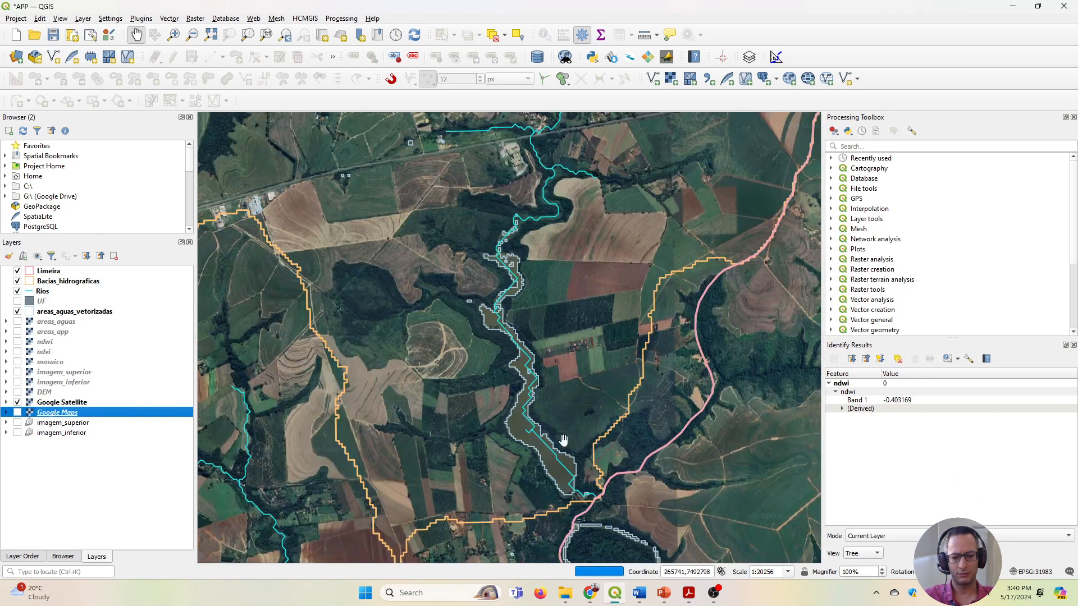
{"action": "left_click_drag", "start_coordinate": [510, 259], "coordinate": [526, 382]}
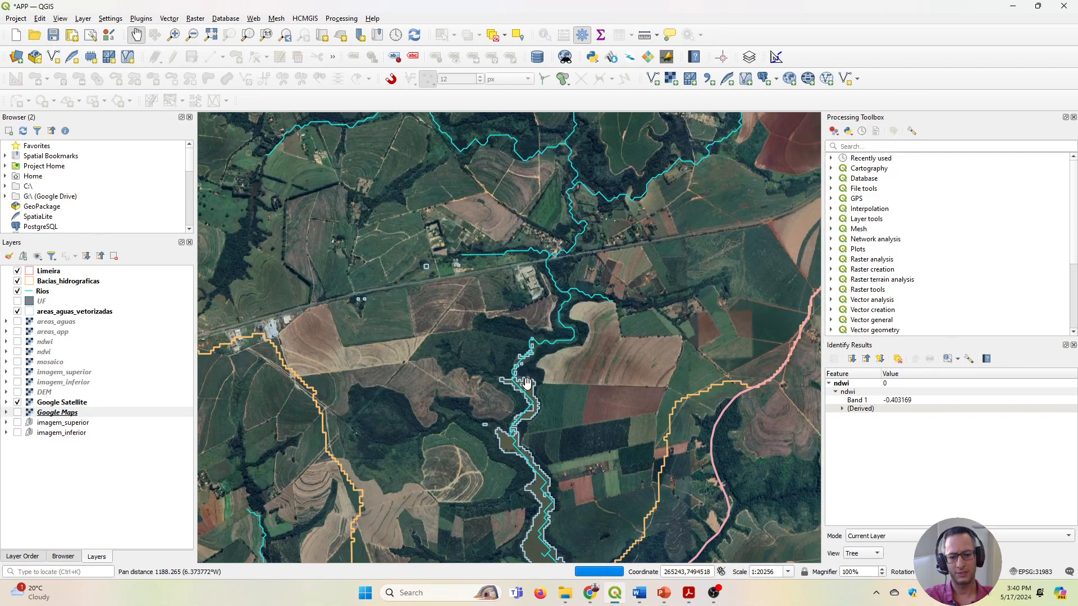
{"action": "scroll", "coordinate": [530, 393], "scroll_direction": "down", "scroll_amount": 1}
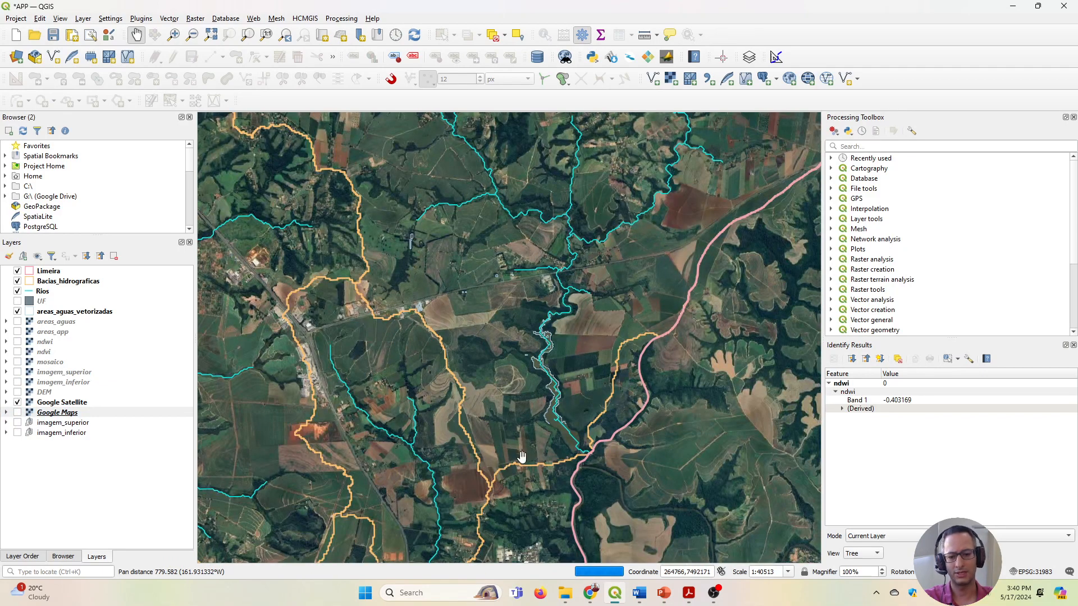
{"action": "scroll", "coordinate": [517, 450], "scroll_direction": "down", "scroll_amount": 1}
{"action": "scroll", "coordinate": [505, 352], "scroll_direction": "down", "scroll_amount": 1}
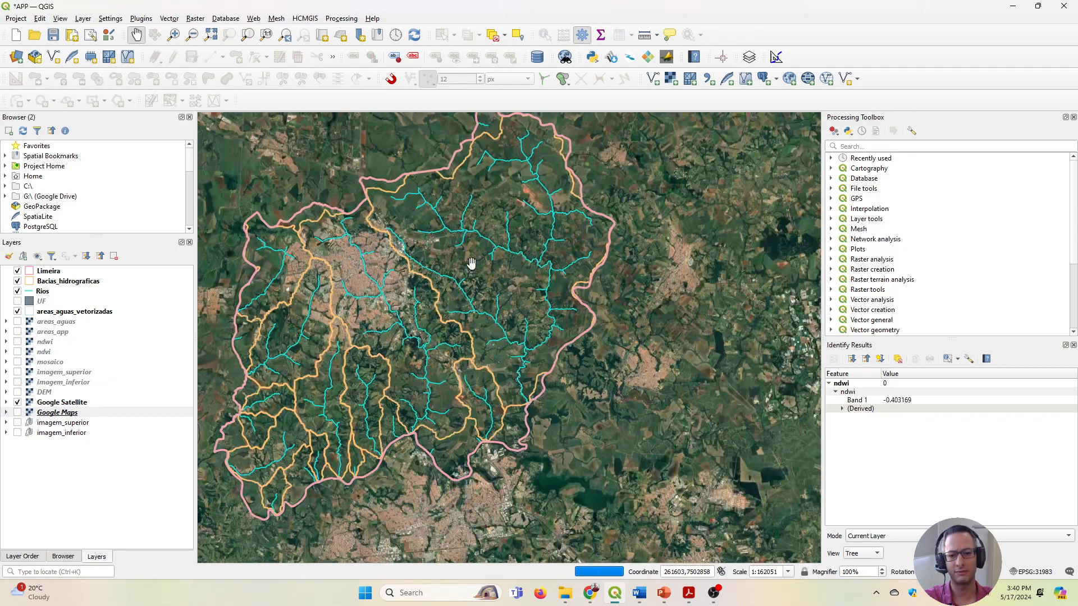
{"action": "scroll", "coordinate": [510, 379], "scroll_direction": "up", "scroll_amount": 2}
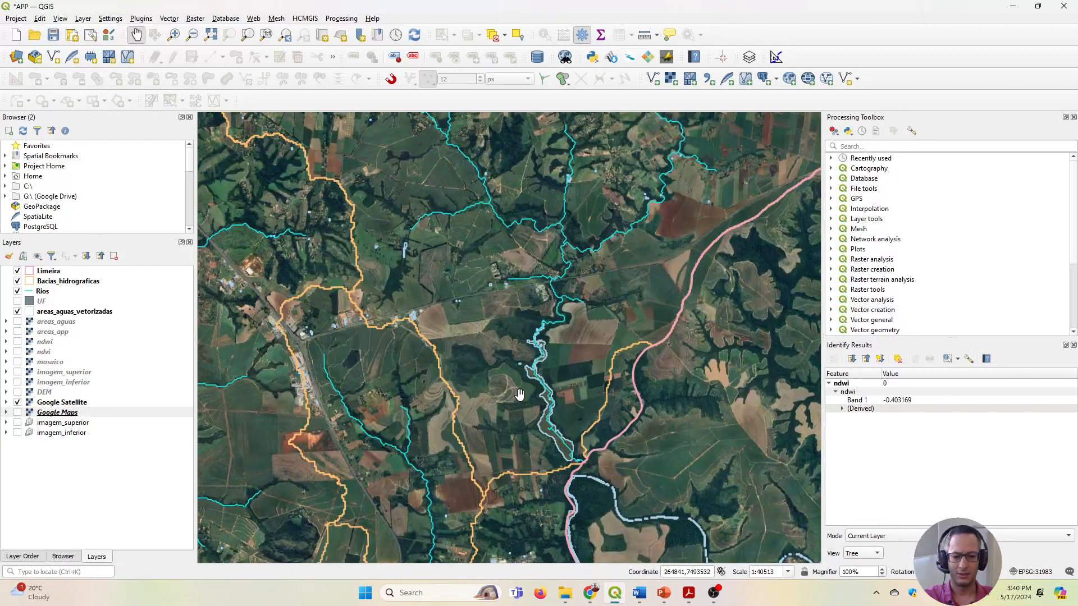
{"action": "scroll", "coordinate": [515, 390], "scroll_direction": "down", "scroll_amount": 1}
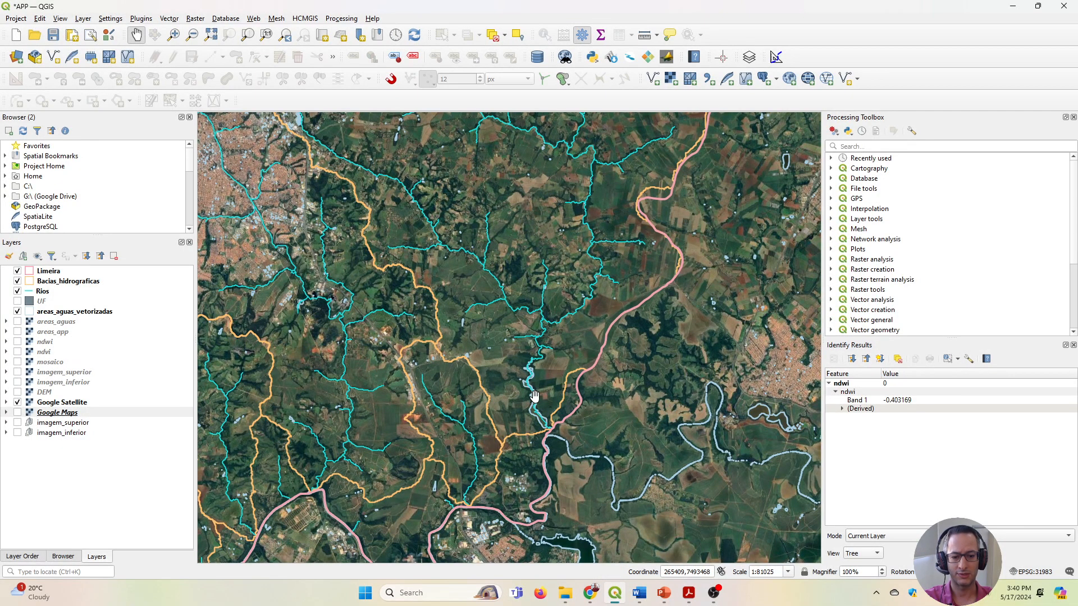
{"action": "scroll", "coordinate": [533, 396], "scroll_direction": "up", "scroll_amount": 1}
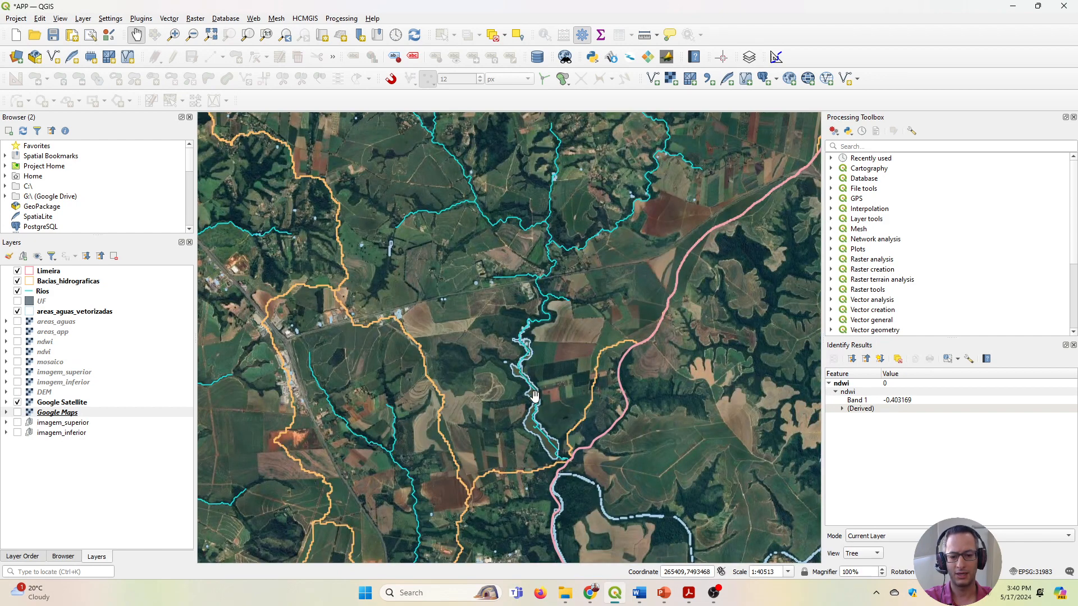
{"action": "scroll", "coordinate": [534, 395], "scroll_direction": "up", "scroll_amount": 1}
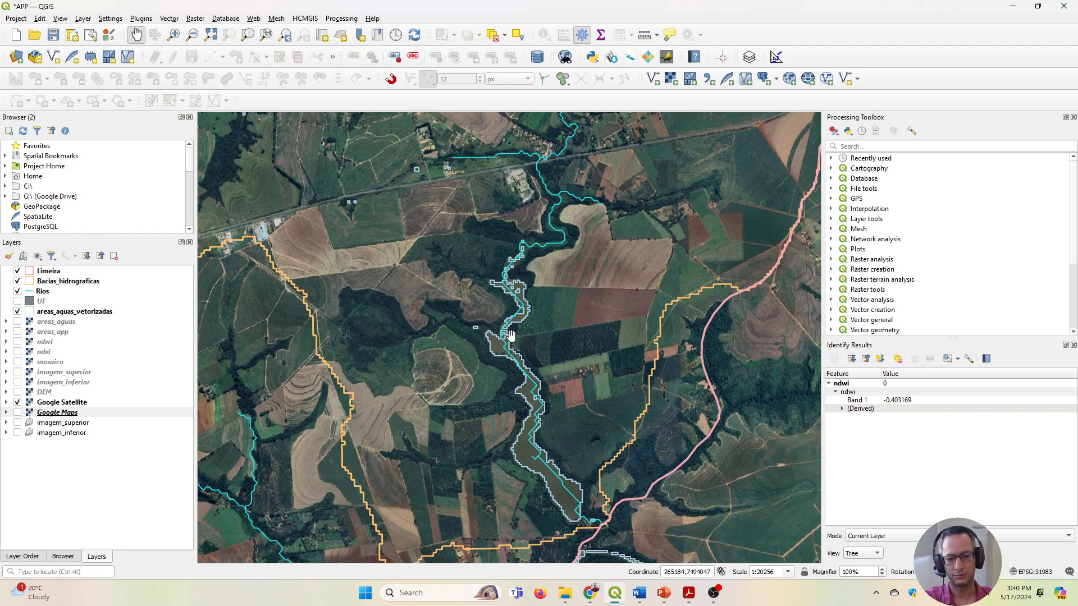
Examine the narrow streams of the neighbouring basin to the west, comparing the Rios lines with the riparian vegetation at their confluence.
{"action": "left_click_drag", "start_coordinate": [419, 369], "coordinate": [647, 317]}
{"action": "left_click_drag", "start_coordinate": [479, 430], "coordinate": [515, 382]}
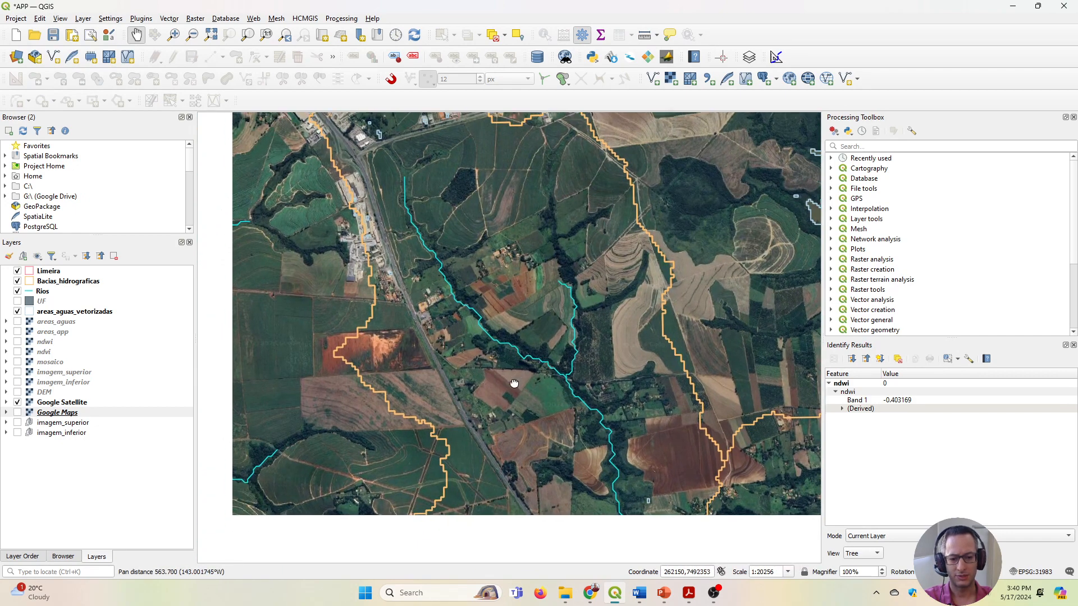
{"action": "scroll", "coordinate": [543, 371], "scroll_direction": "up", "scroll_amount": 2}
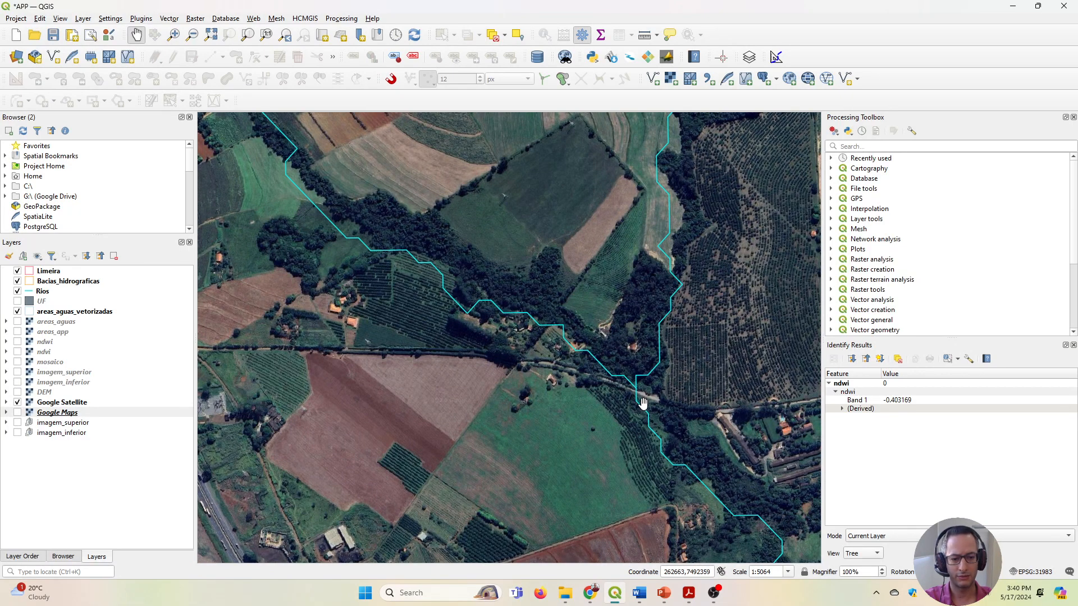
{"action": "left_click_drag", "start_coordinate": [643, 403], "coordinate": [543, 399]}
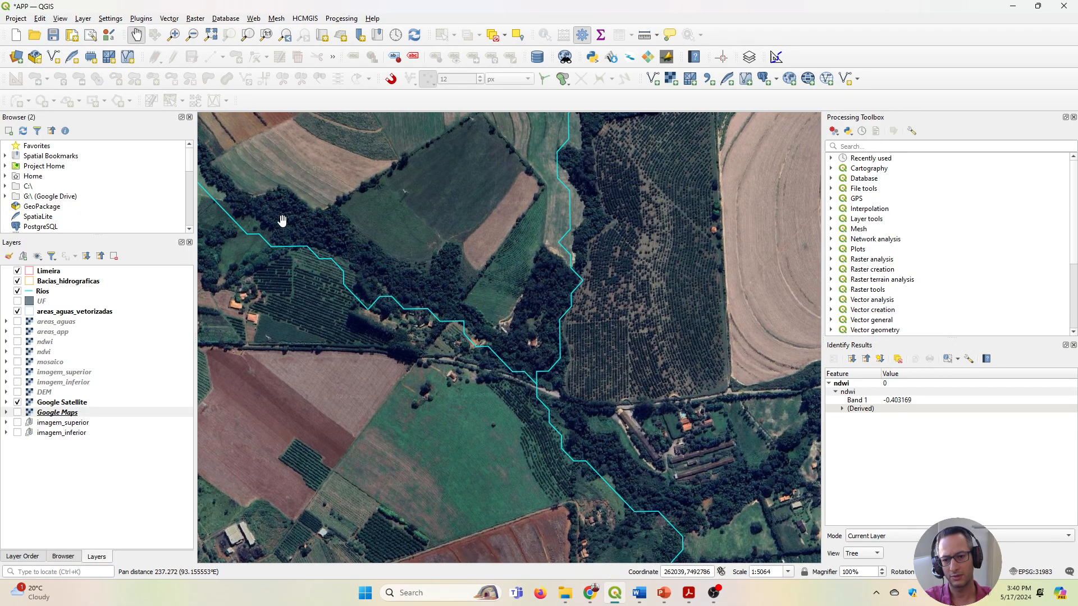
{"action": "scroll", "coordinate": [444, 310], "scroll_direction": "up", "scroll_amount": 1}
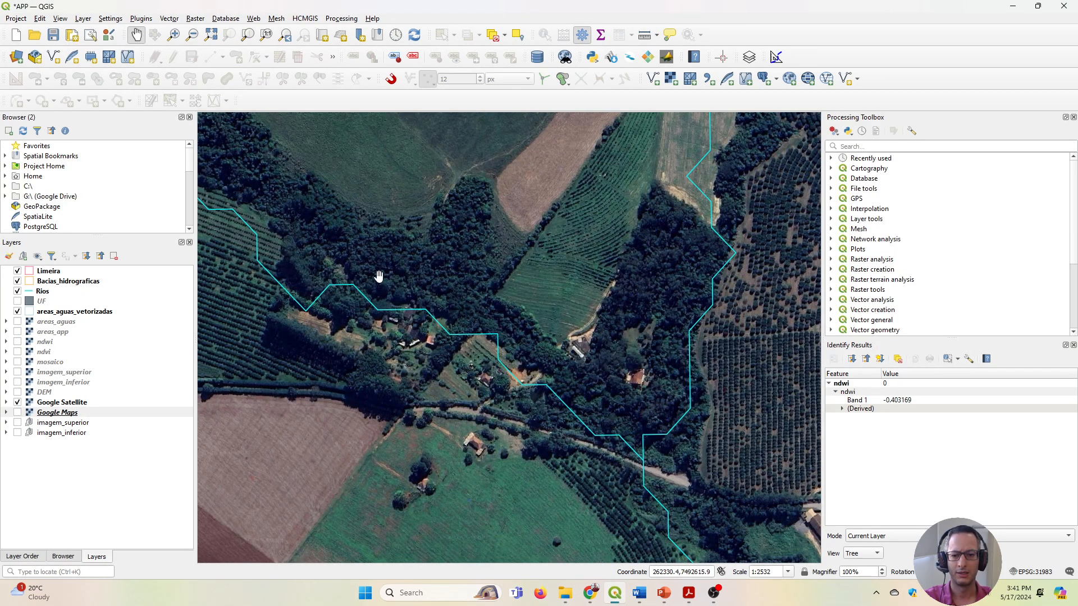
{"action": "left_click_drag", "start_coordinate": [349, 249], "coordinate": [393, 297]}
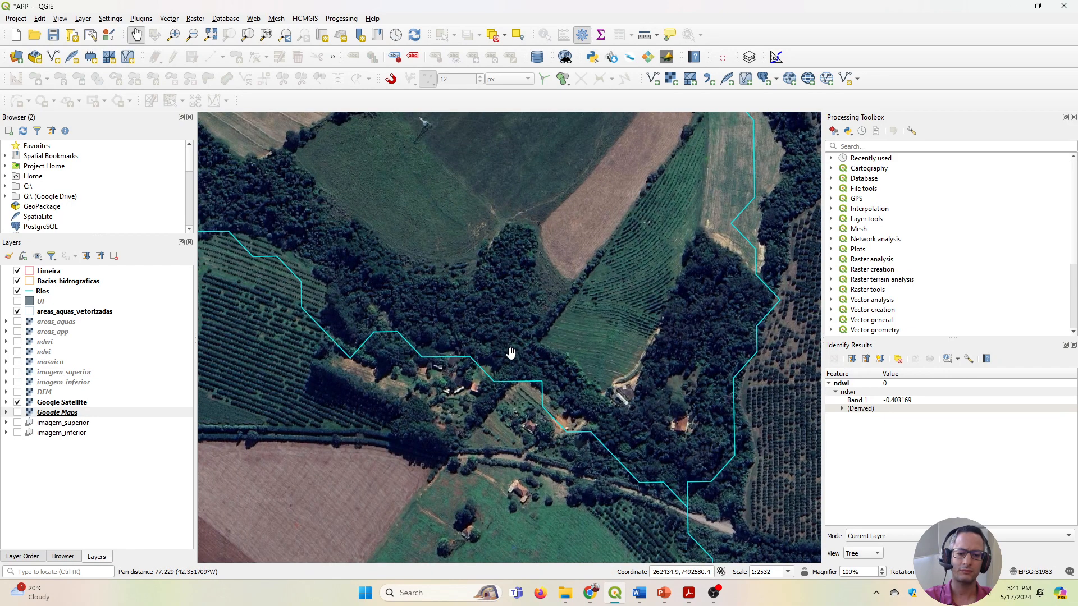
Inspect the stream that crosses Limeira's urban area up close, comparing its Rios line with the channel beside the railway.
{"action": "scroll", "coordinate": [510, 353], "scroll_direction": "down", "scroll_amount": 4}
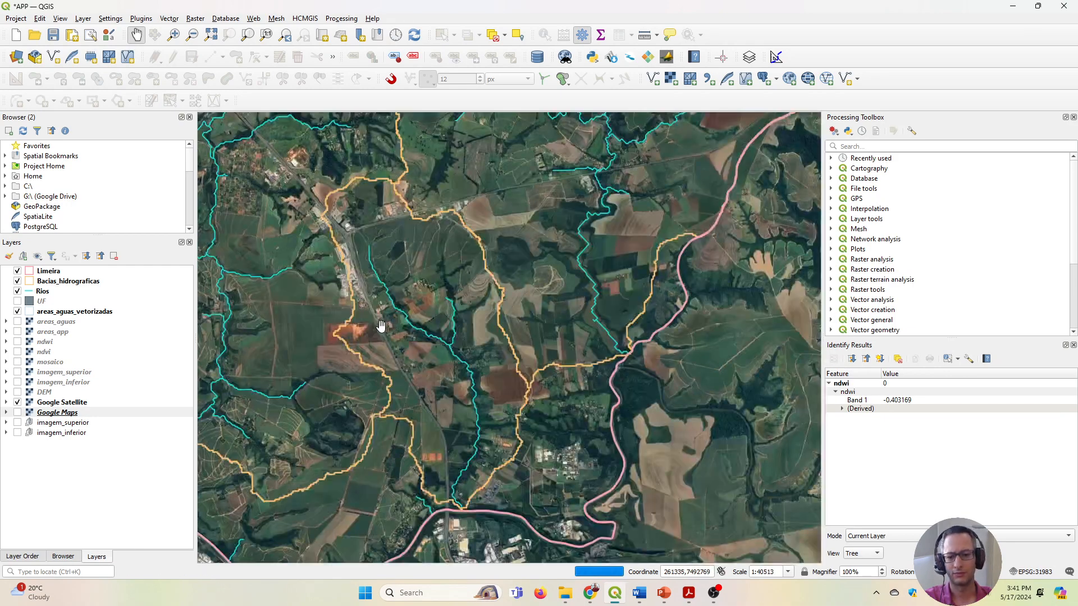
{"action": "left_click_drag", "start_coordinate": [381, 326], "coordinate": [583, 295]}
{"action": "left_click_drag", "start_coordinate": [423, 313], "coordinate": [592, 320]}
{"action": "scroll", "coordinate": [584, 324], "scroll_direction": "down", "scroll_amount": 1}
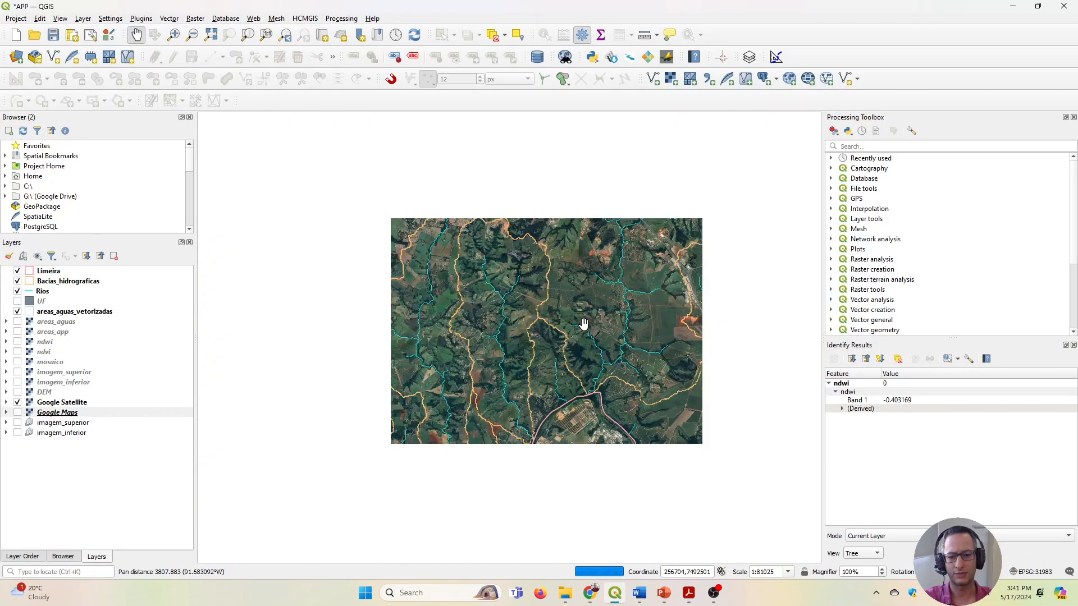
{"action": "left_click_drag", "start_coordinate": [403, 268], "coordinate": [479, 391]}
{"action": "left_click_drag", "start_coordinate": [586, 244], "coordinate": [547, 305]}
{"action": "scroll", "coordinate": [547, 305], "scroll_direction": "up", "scroll_amount": 3}
{"action": "scroll", "coordinate": [470, 192], "scroll_direction": "up", "scroll_amount": 1}
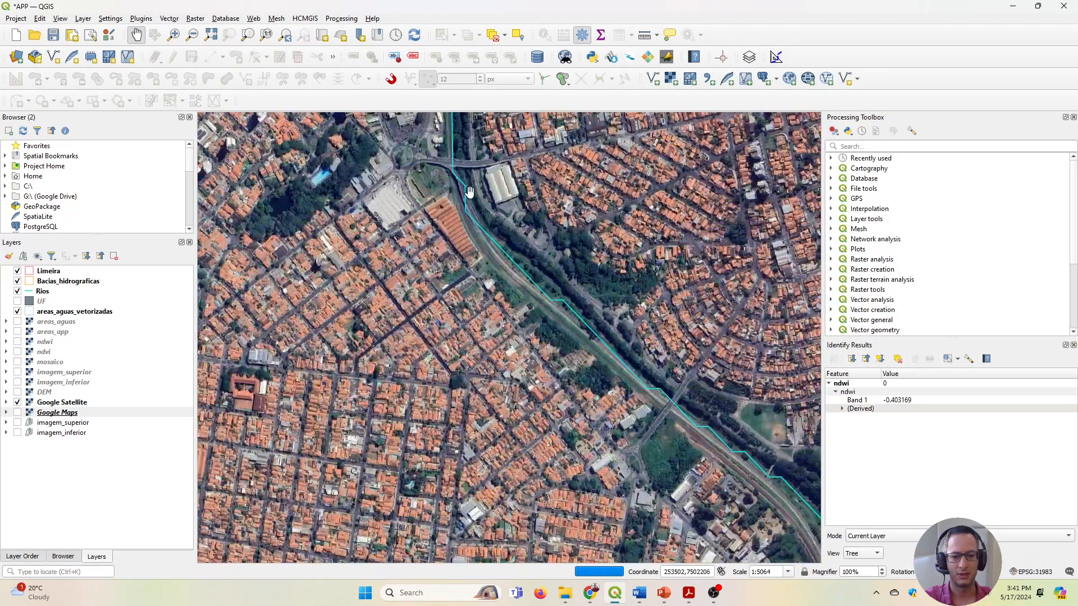
{"action": "left_click_drag", "start_coordinate": [622, 353], "coordinate": [404, 362]}
{"action": "scroll", "coordinate": [352, 327], "scroll_direction": "up", "scroll_amount": 1}
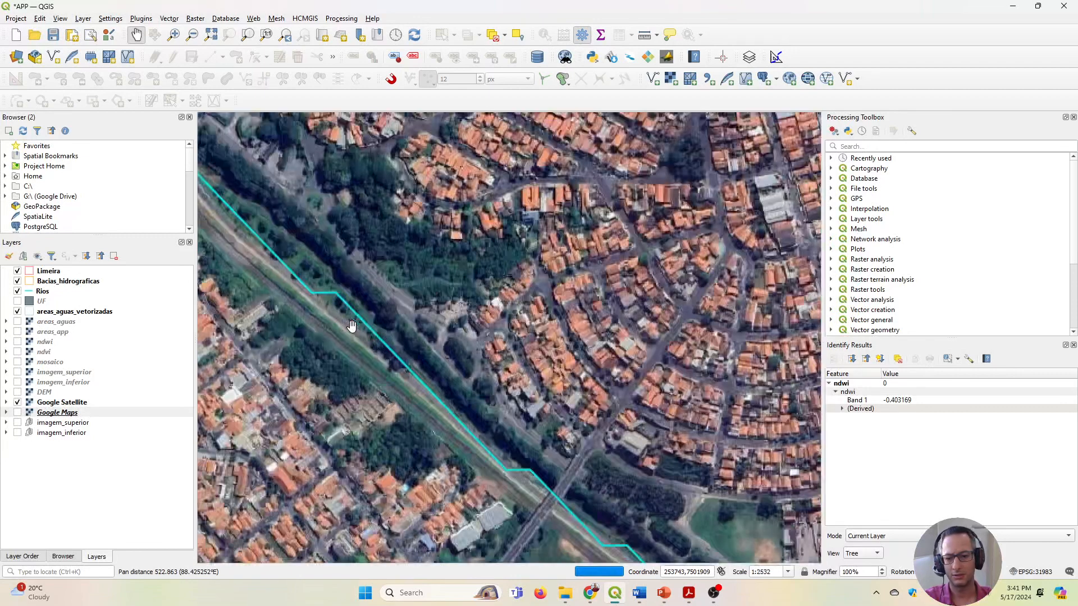
{"action": "scroll", "coordinate": [352, 326], "scroll_direction": "up", "scroll_amount": 1}
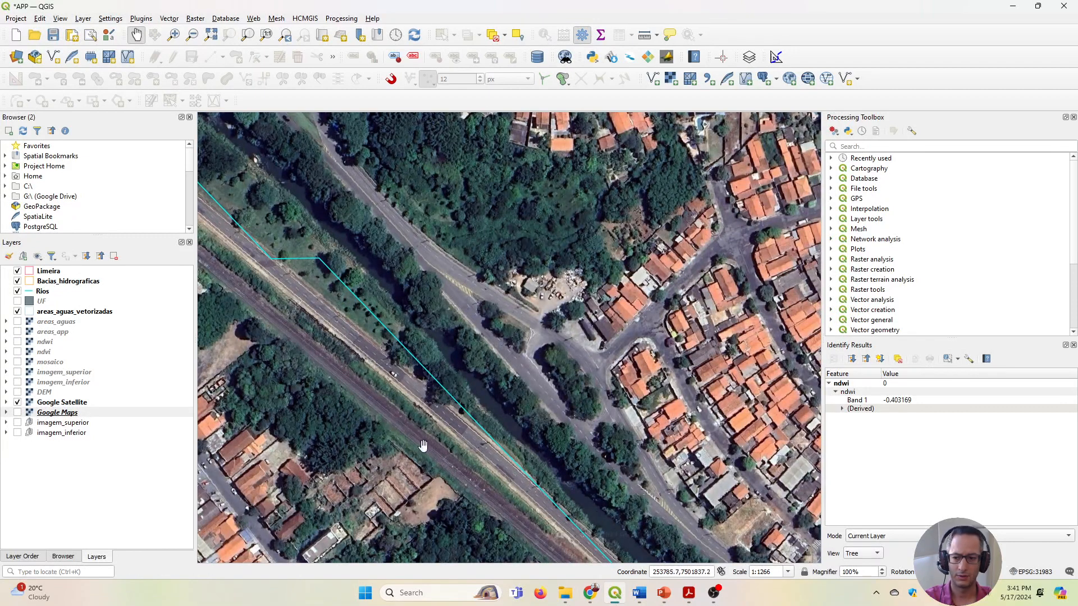
Check the urban stream against the areas_aguas raster, hide that raster again and review the surrounding city's drainage lines.
{"action": "left_click", "coordinate": [17, 323]}
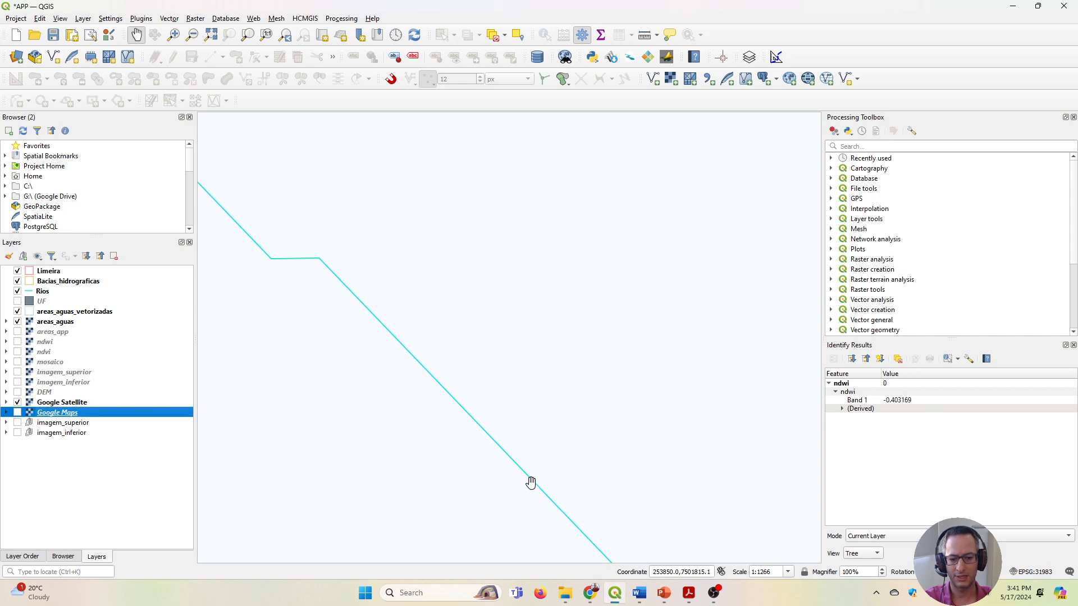
{"action": "left_click", "coordinate": [18, 322]}
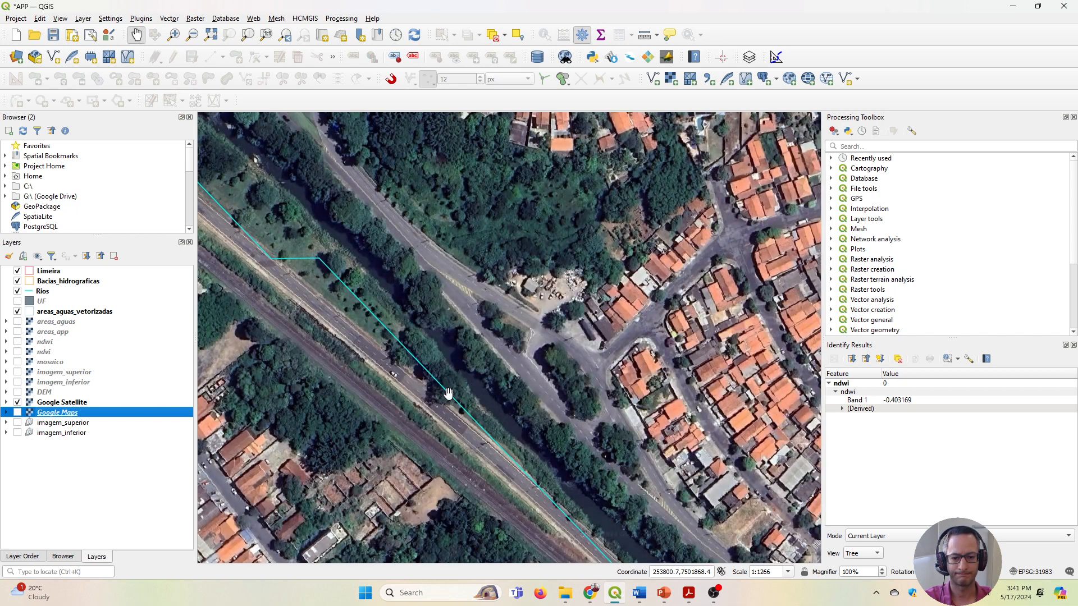
{"action": "scroll", "coordinate": [447, 392], "scroll_direction": "down", "scroll_amount": 2}
{"action": "left_click_drag", "start_coordinate": [448, 392], "coordinate": [563, 444]}
{"action": "scroll", "coordinate": [563, 444], "scroll_direction": "down", "scroll_amount": 3}
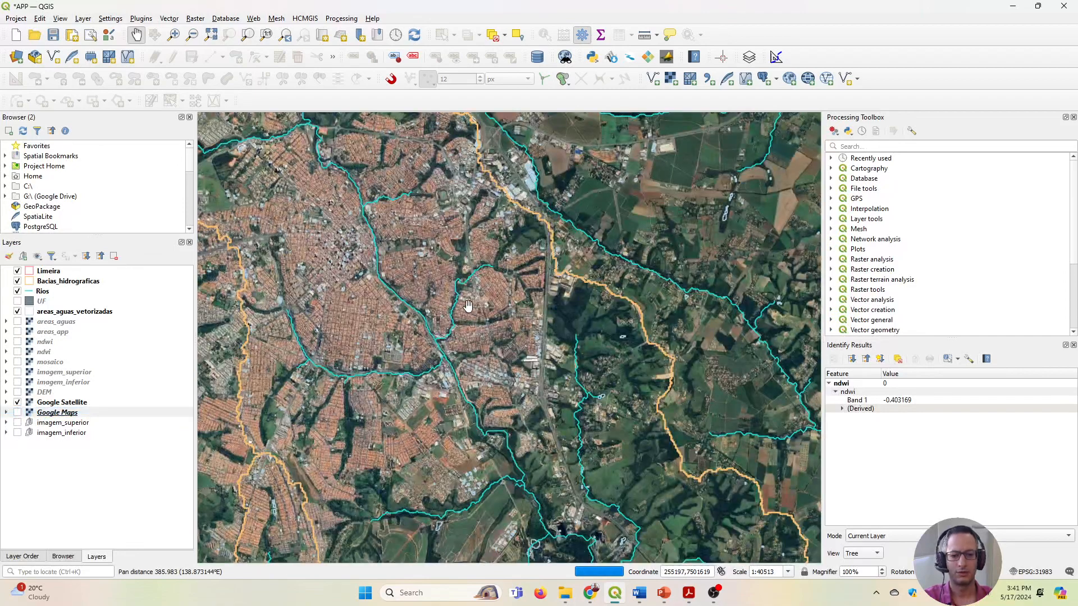
Return from the urban area to the wide river stretch in the southeast and examine its vectorized water outline.
{"action": "left_click_drag", "start_coordinate": [615, 375], "coordinate": [359, 275]}
{"action": "left_click_drag", "start_coordinate": [565, 341], "coordinate": [360, 296]}
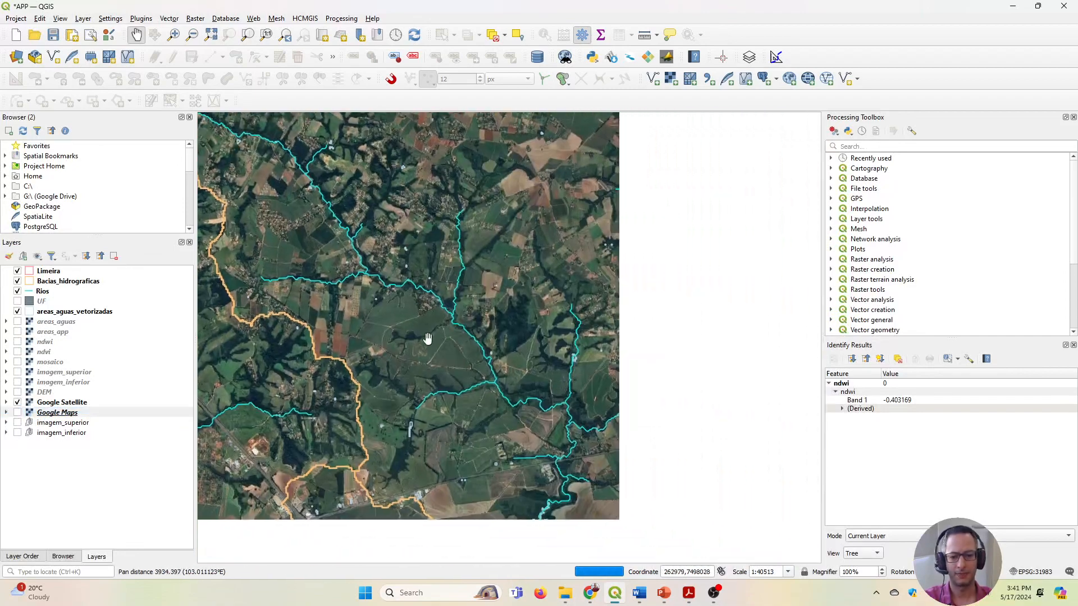
{"action": "left_click_drag", "start_coordinate": [495, 450], "coordinate": [479, 307]}
{"action": "scroll", "coordinate": [536, 443], "scroll_direction": "up", "scroll_amount": 2}
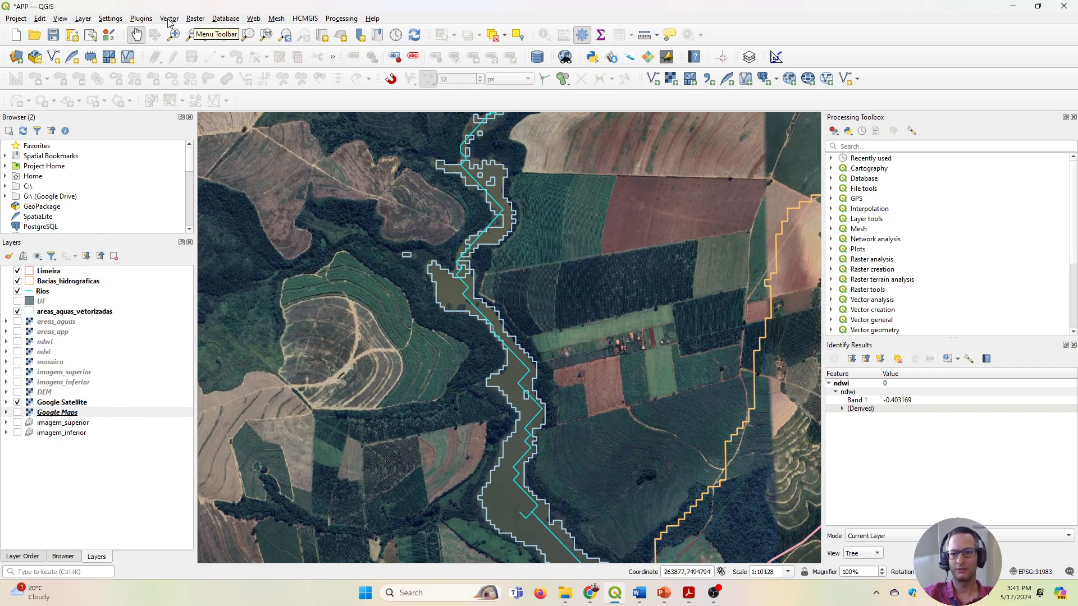
{"action": "left_click", "coordinate": [168, 21]}
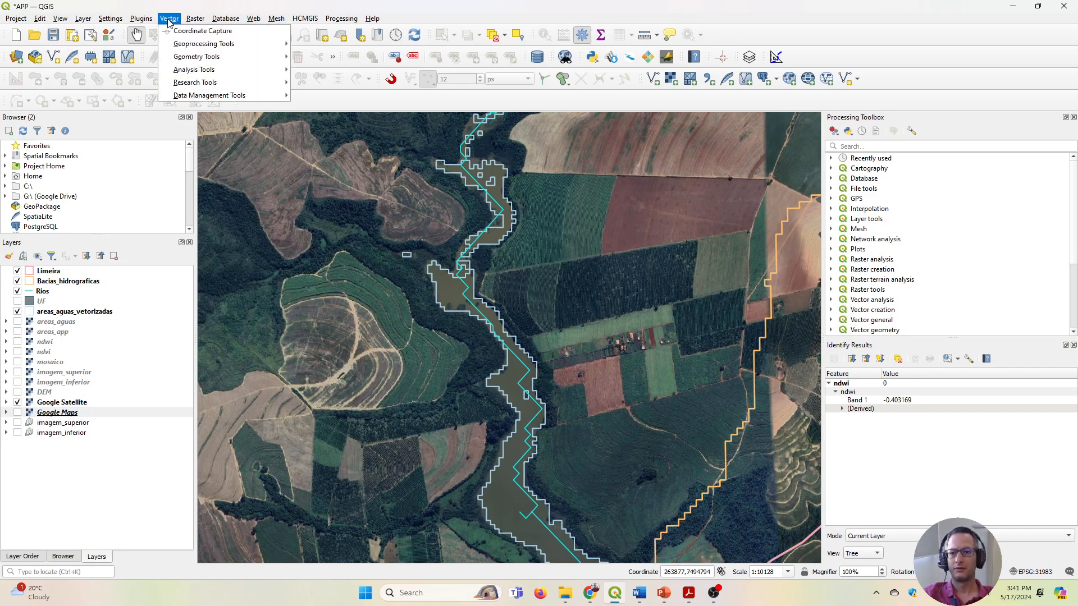
{"action": "mouse_move", "coordinate": [219, 45]}
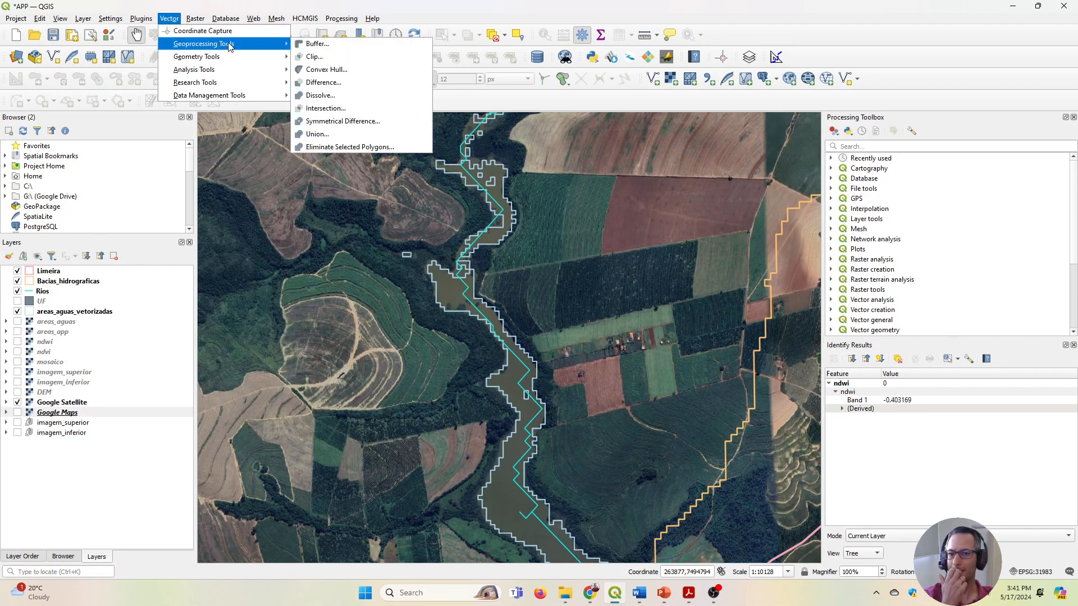
{"action": "left_click", "coordinate": [352, 46]}
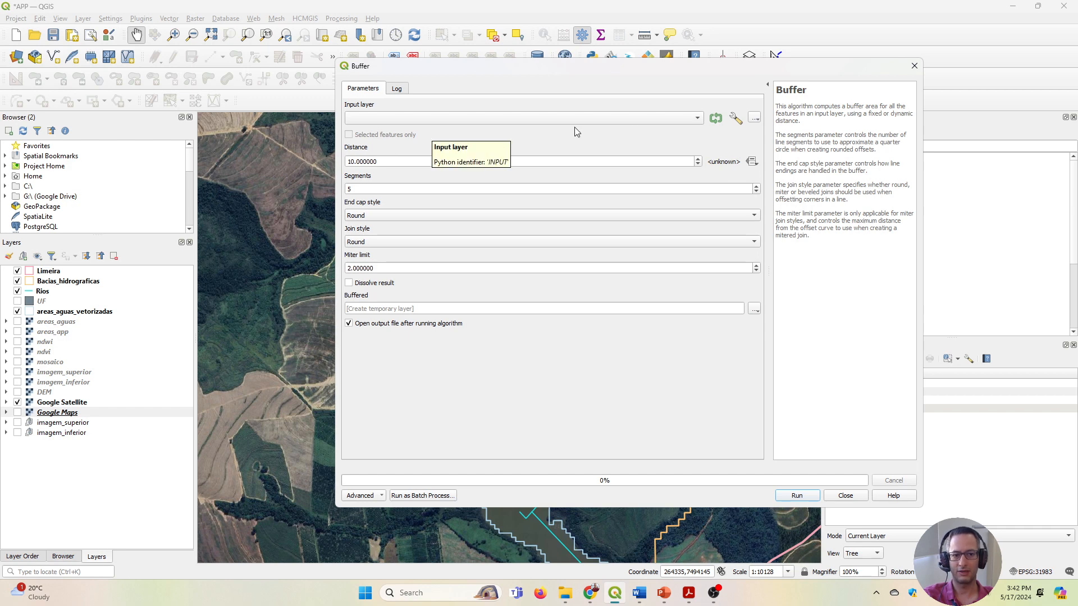
{"action": "left_click", "coordinate": [669, 120]}
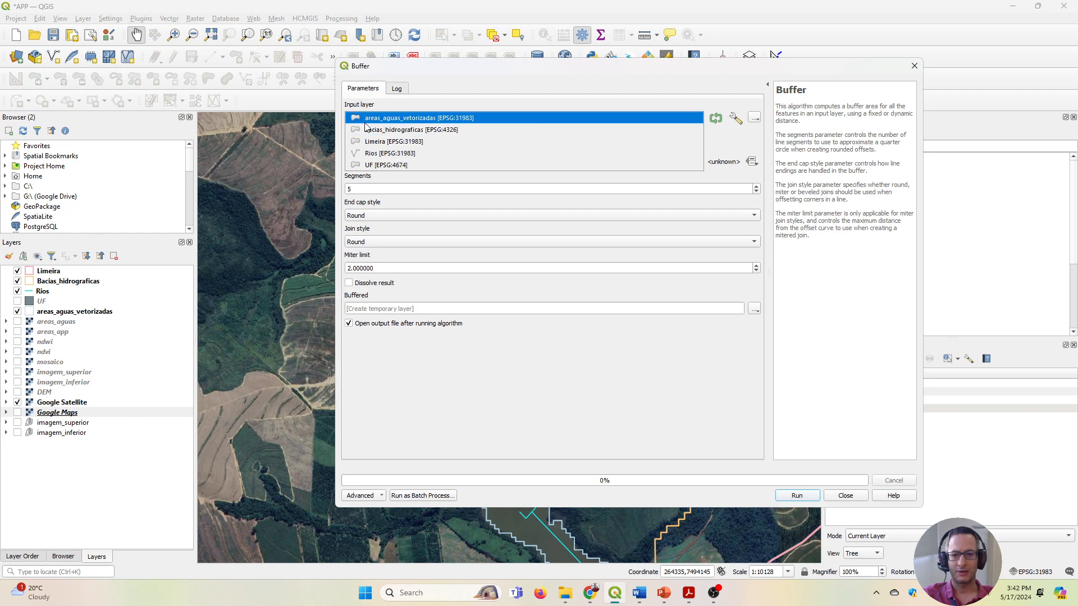
{"action": "left_click", "coordinate": [457, 120]}
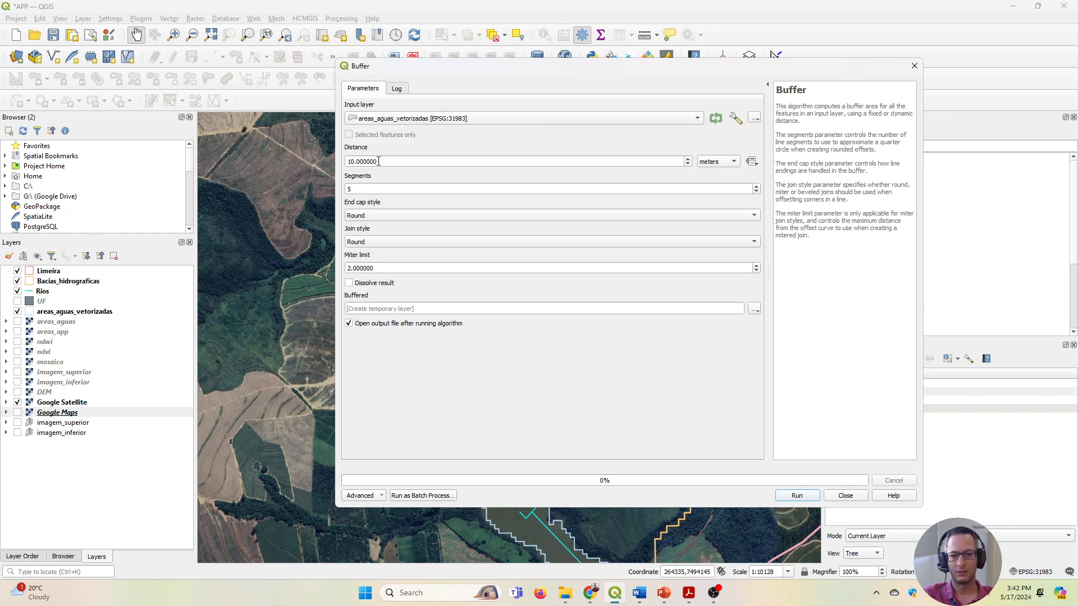
{"action": "left_click_drag", "start_coordinate": [359, 162], "coordinate": [344, 162]}
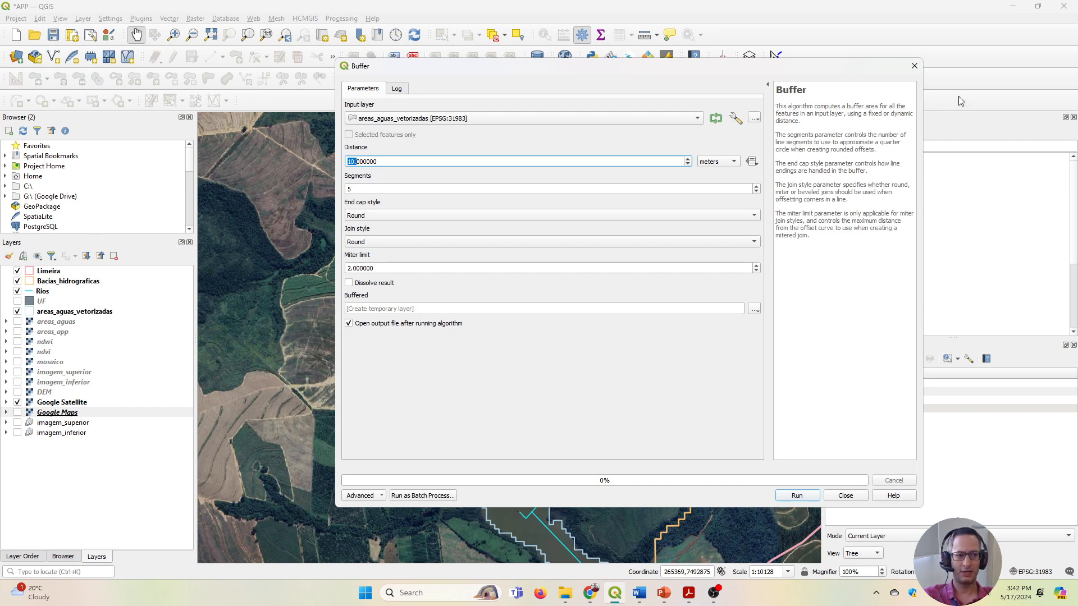
{"action": "left_click", "coordinate": [914, 66]}
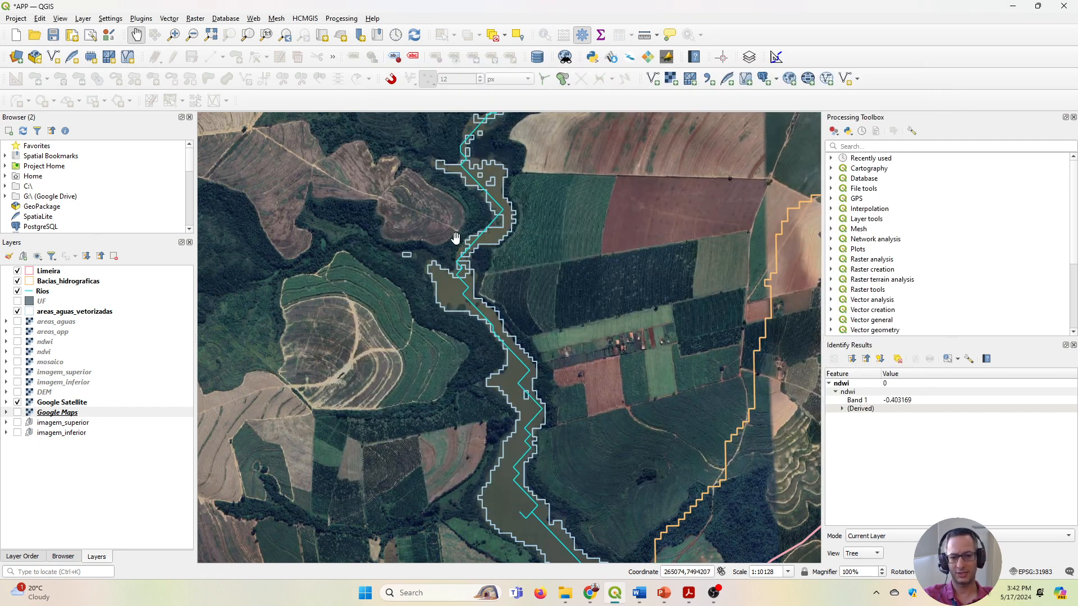
Review the wide river stretch from the municipal boundary up to its narrower reach, comparing the areas_aguas_vetorizadas outline with the Rios line.
{"action": "scroll", "coordinate": [467, 258], "scroll_direction": "down", "scroll_amount": 2}
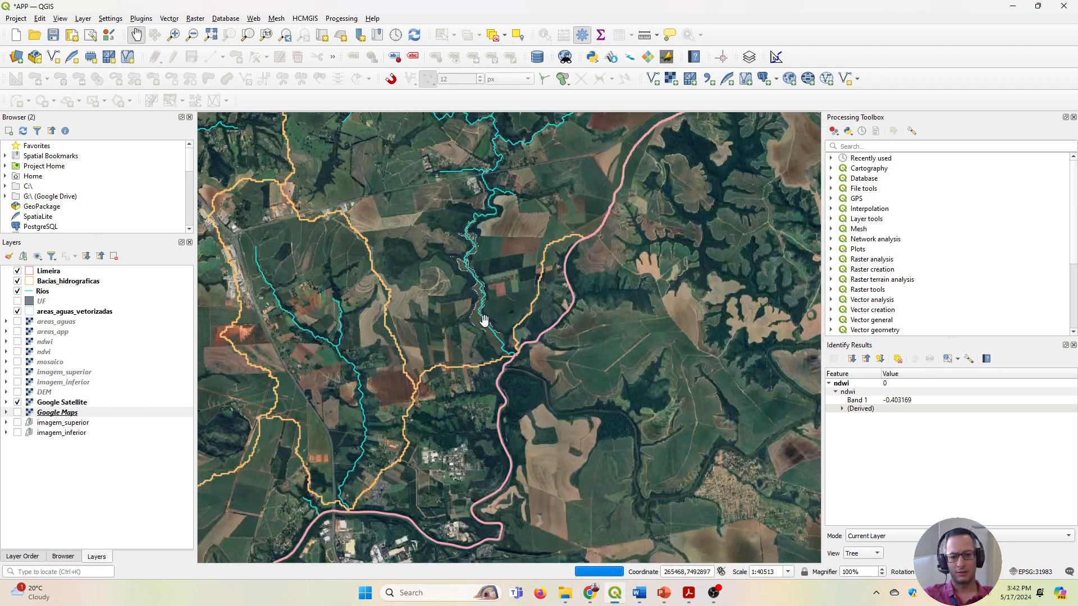
{"action": "scroll", "coordinate": [474, 304], "scroll_direction": "up", "scroll_amount": 2}
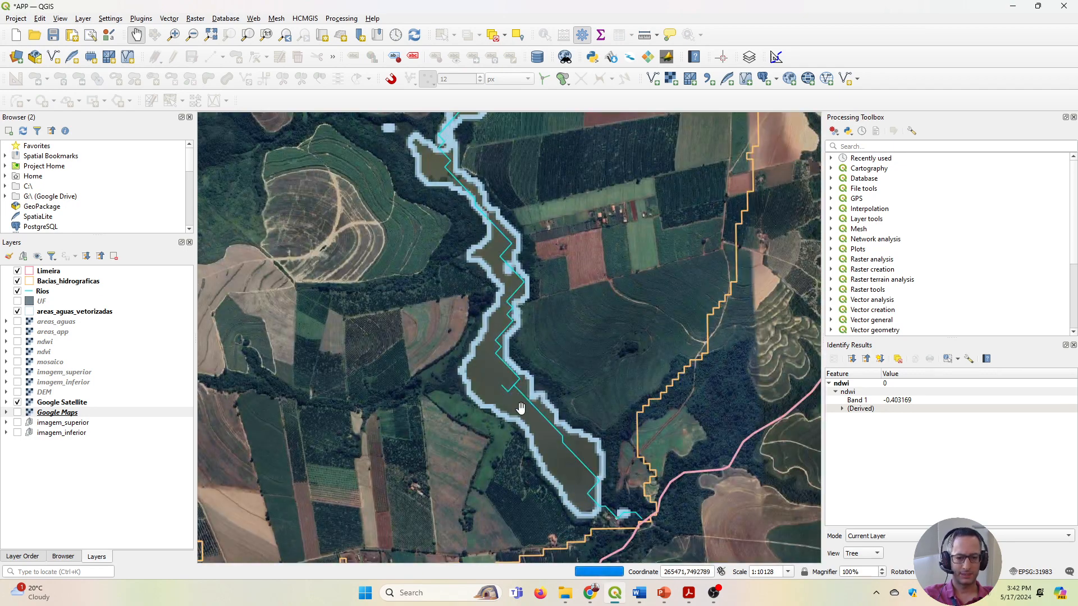
{"action": "left_click_drag", "start_coordinate": [531, 284], "coordinate": [554, 373]}
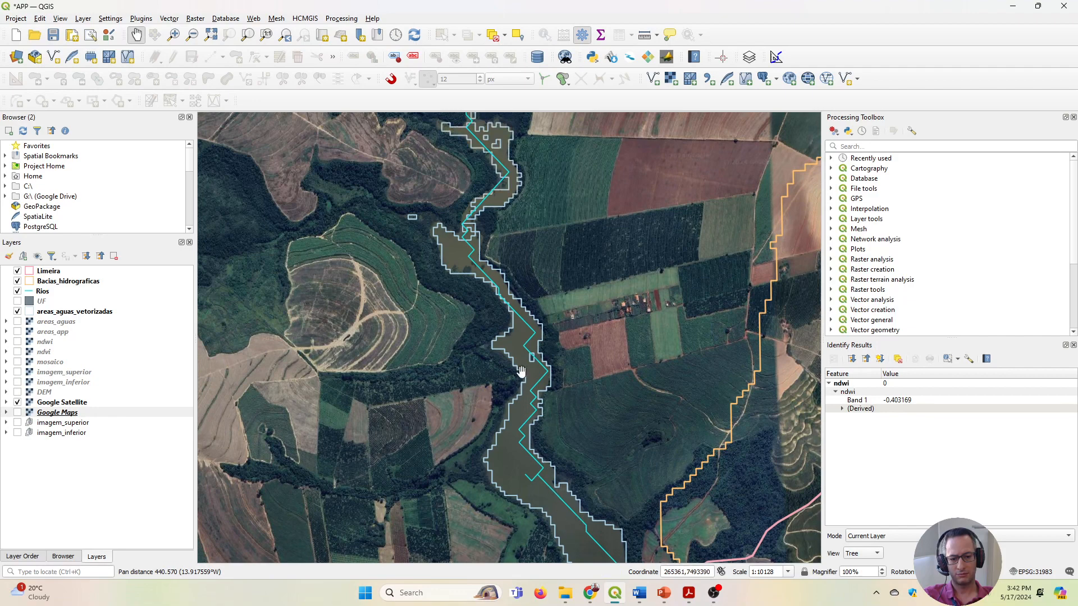
{"action": "left_click_drag", "start_coordinate": [489, 180], "coordinate": [522, 366]}
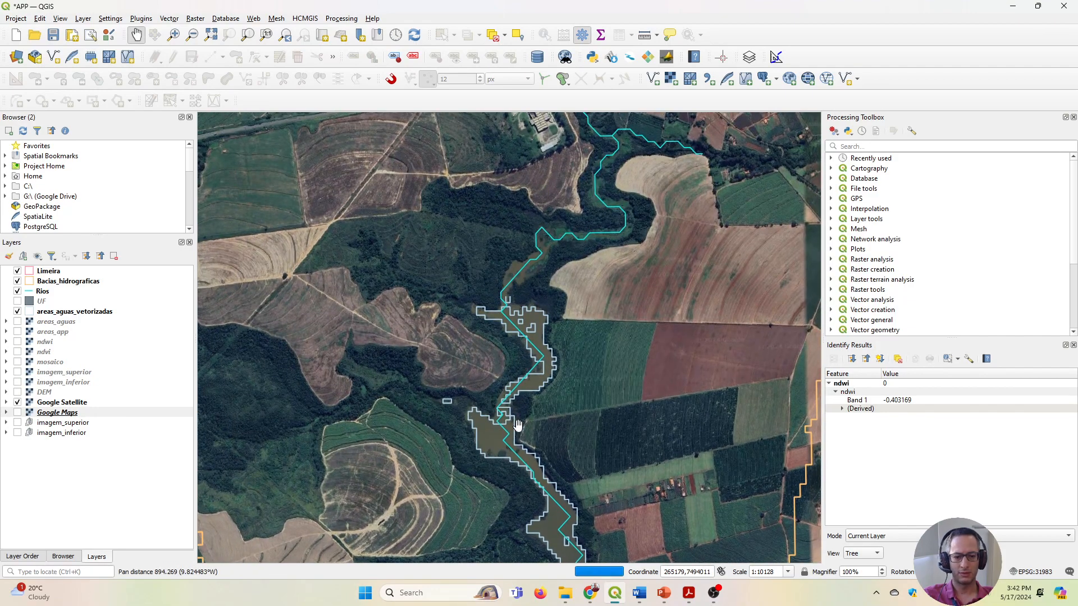
{"action": "left_click_drag", "start_coordinate": [501, 416], "coordinate": [482, 223]}
{"action": "left_click_drag", "start_coordinate": [532, 415], "coordinate": [503, 285]}
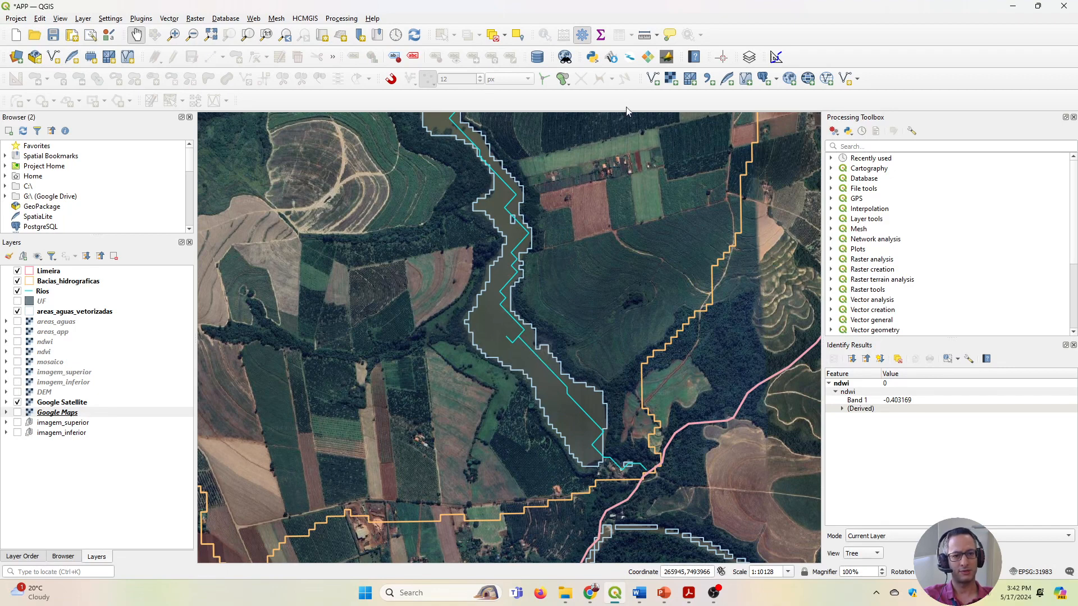
Measure the river's width from bank to bank across its widest section, near the short spur of the Rios line.
{"action": "left_click", "coordinate": [644, 36]}
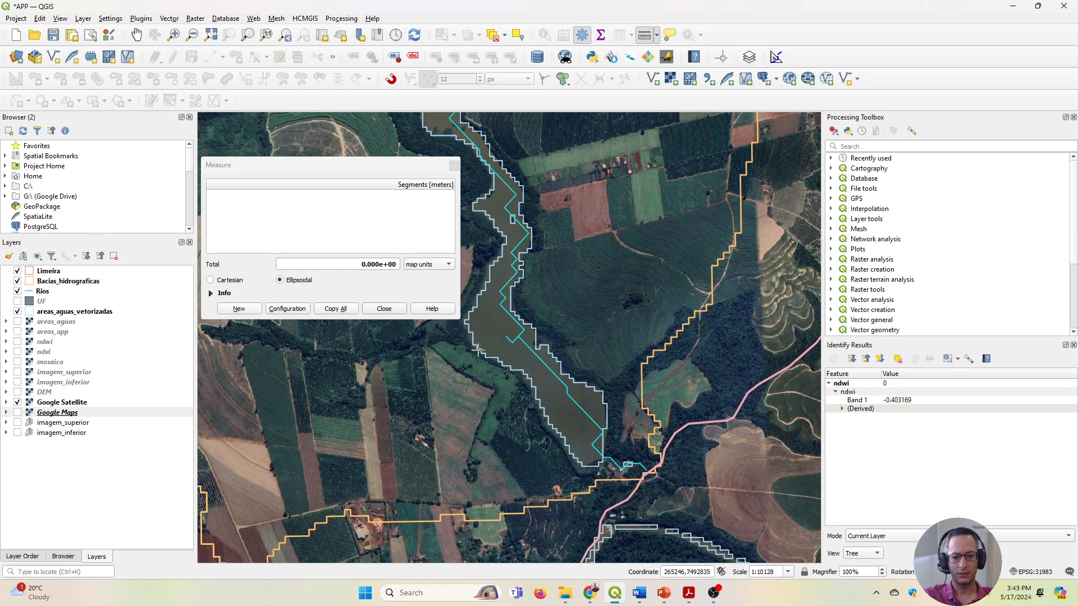
{"action": "scroll", "coordinate": [473, 340], "scroll_direction": "up", "scroll_amount": 2}
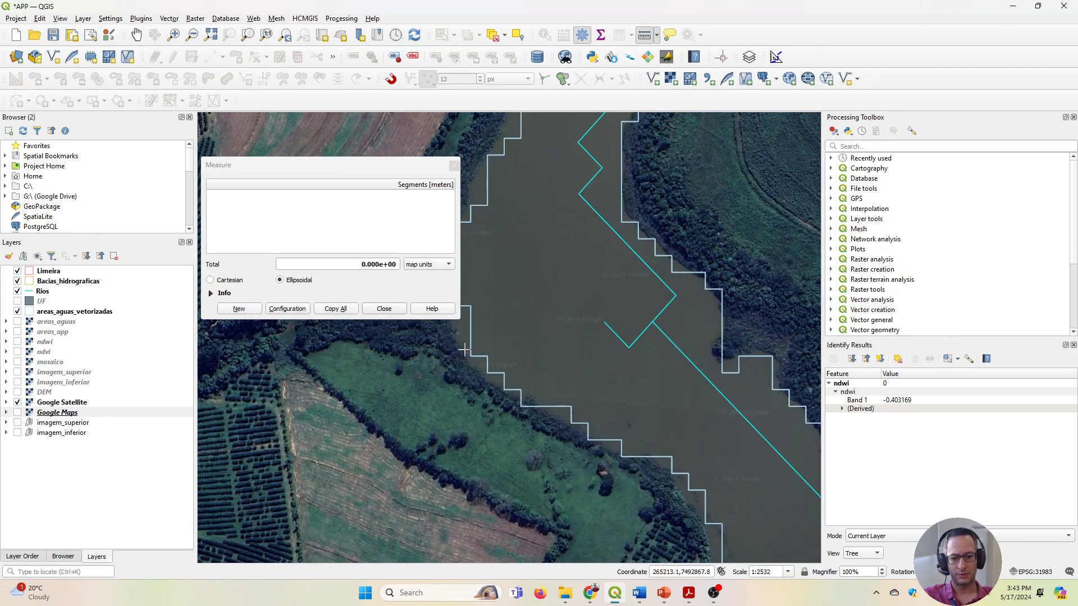
{"action": "left_click", "coordinate": [464, 350]}
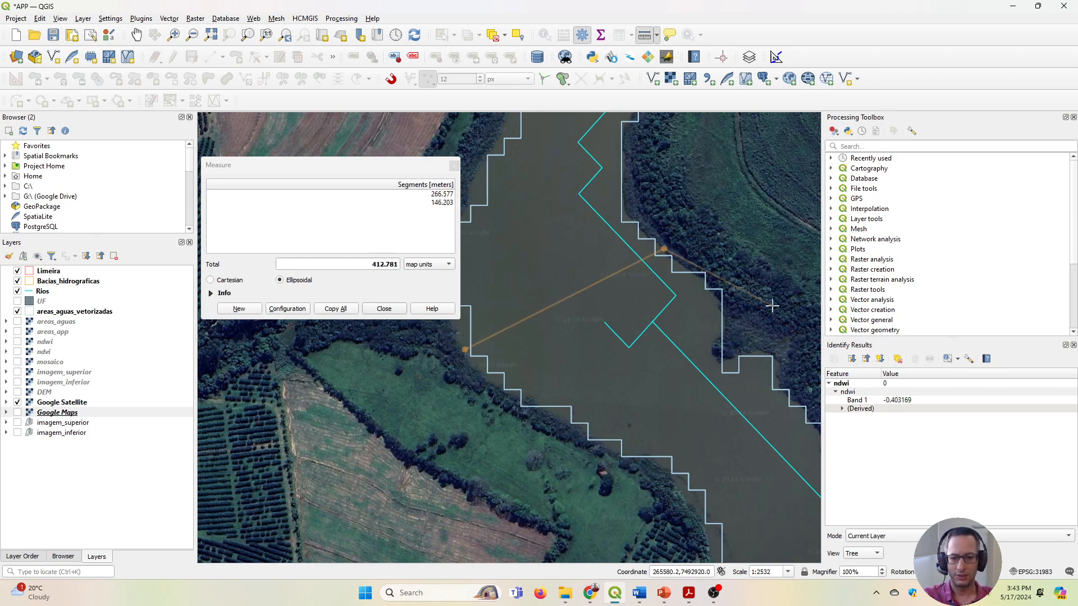
{"action": "right_click", "coordinate": [665, 248]}
{"action": "right_click", "coordinate": [665, 249]}
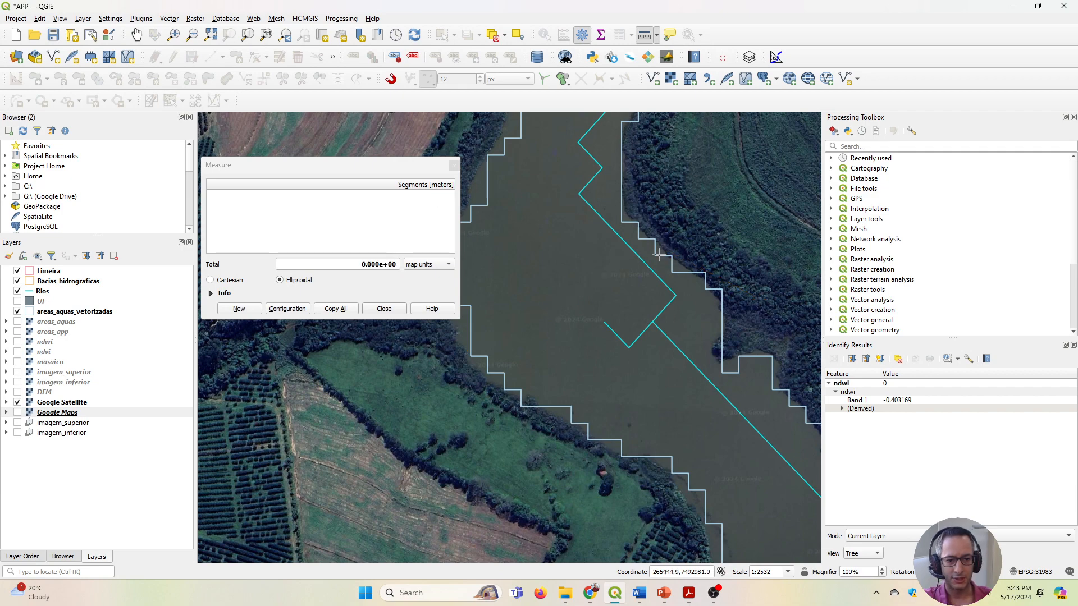
{"action": "left_click", "coordinate": [464, 351]}
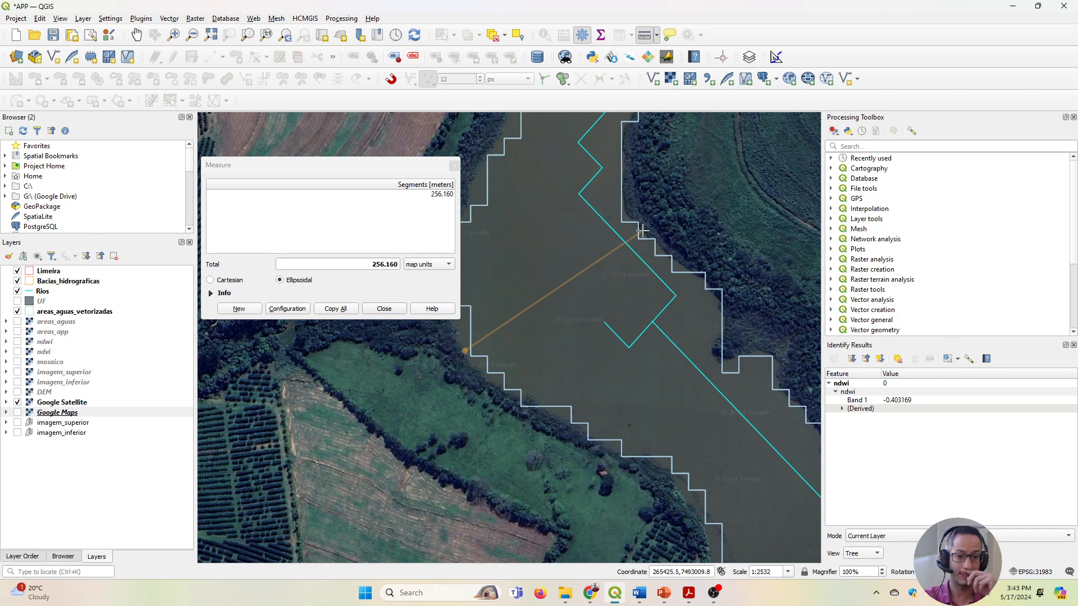
{"action": "scroll", "coordinate": [611, 233], "scroll_direction": "down", "scroll_amount": 3}
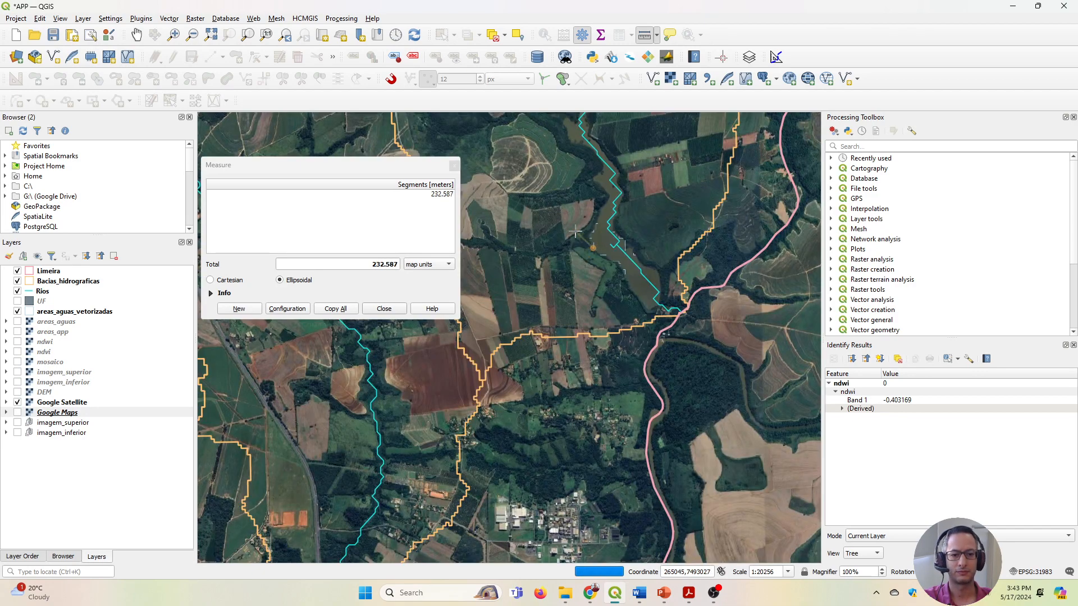
{"action": "right_click", "coordinate": [581, 222]}
Measure the river's width just upstream of the small vegetated island, between the two outlined banks.
{"action": "left_click", "coordinate": [137, 35]}
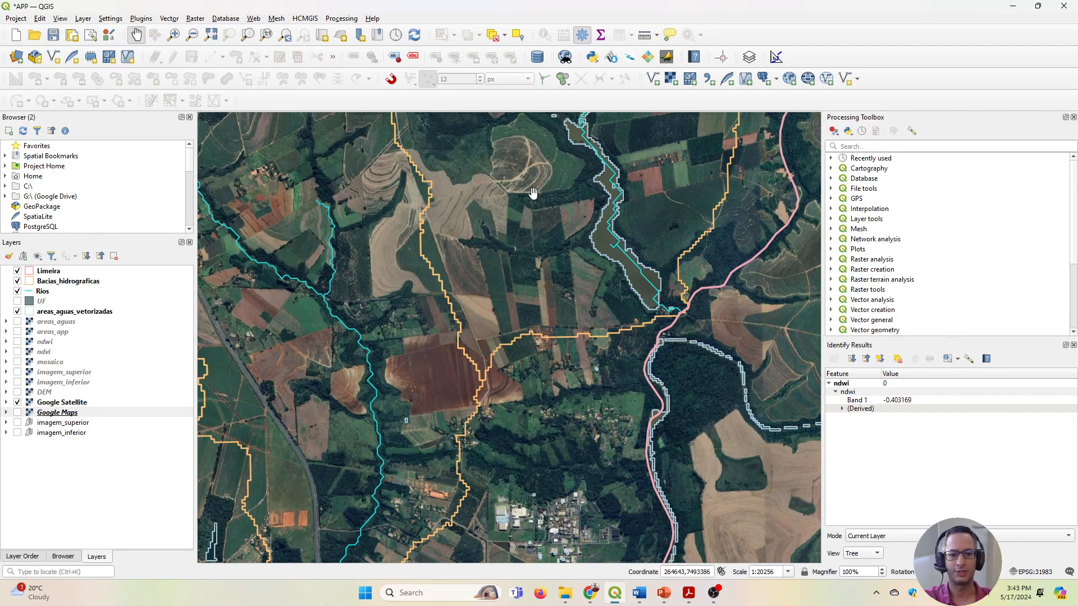
{"action": "left_click_drag", "start_coordinate": [581, 188], "coordinate": [578, 320]}
{"action": "scroll", "coordinate": [596, 310], "scroll_direction": "up", "scroll_amount": 4}
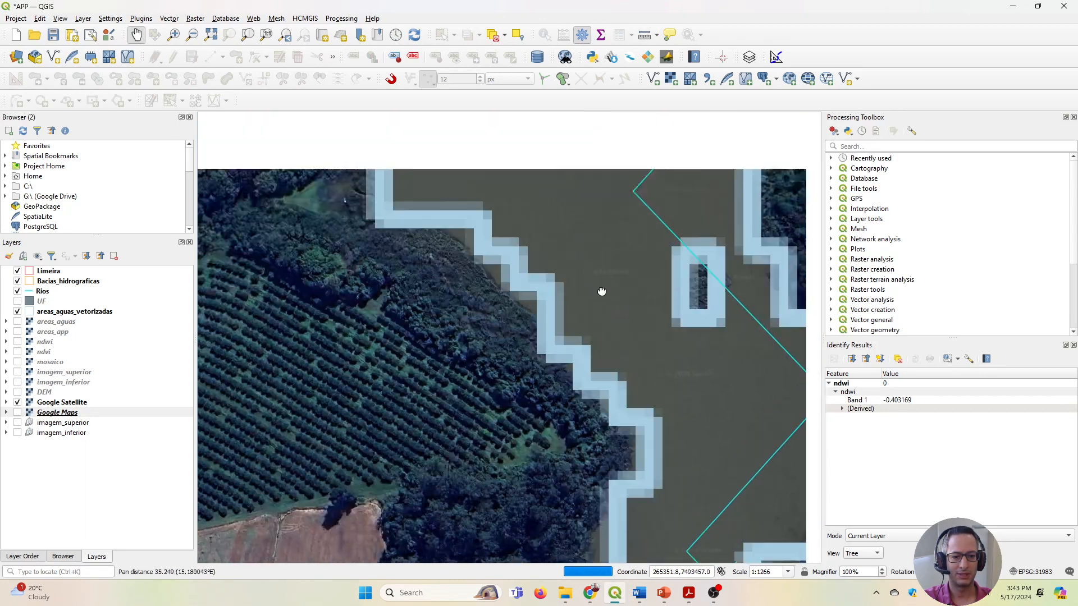
{"action": "left_click_drag", "start_coordinate": [602, 292], "coordinate": [584, 408]}
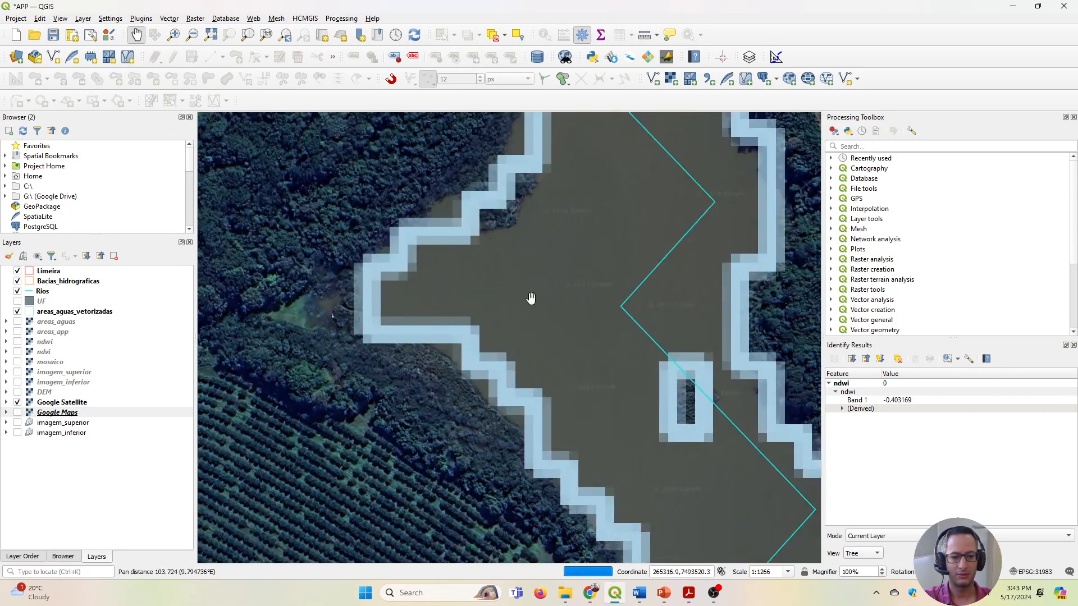
{"action": "left_click_drag", "start_coordinate": [623, 229], "coordinate": [612, 312]}
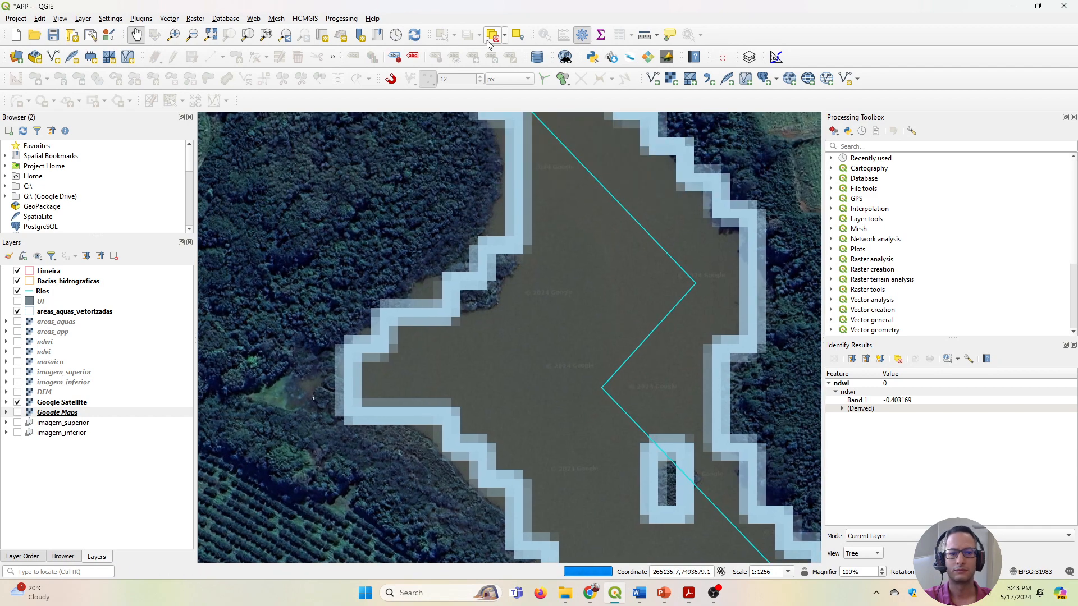
{"action": "left_click", "coordinate": [644, 35]}
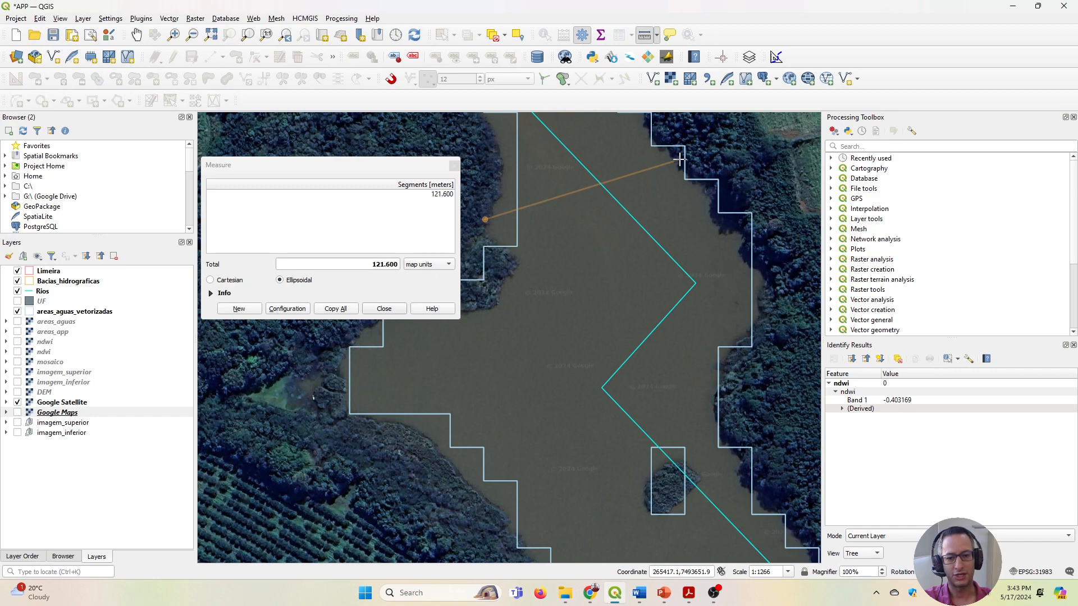
Measure the channel's width farther upstream, at the bend beside the wooded bank.
{"action": "scroll", "coordinate": [618, 234], "scroll_direction": "down", "scroll_amount": 3}
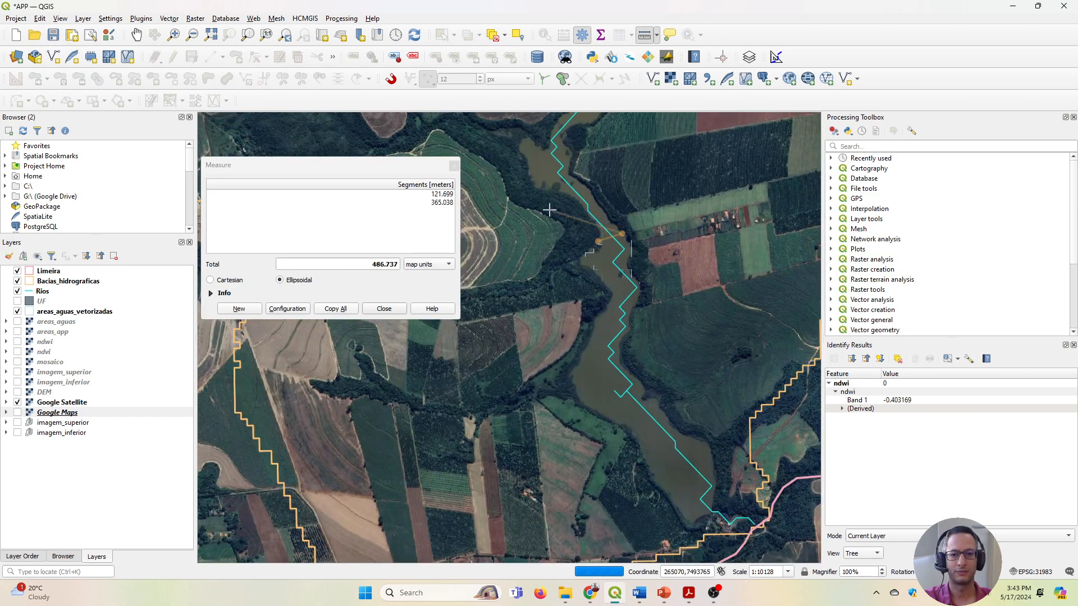
{"action": "left_click", "coordinate": [135, 35]}
{"action": "left_click_drag", "start_coordinate": [583, 129], "coordinate": [602, 281]}
{"action": "scroll", "coordinate": [588, 226], "scroll_direction": "up", "scroll_amount": 3}
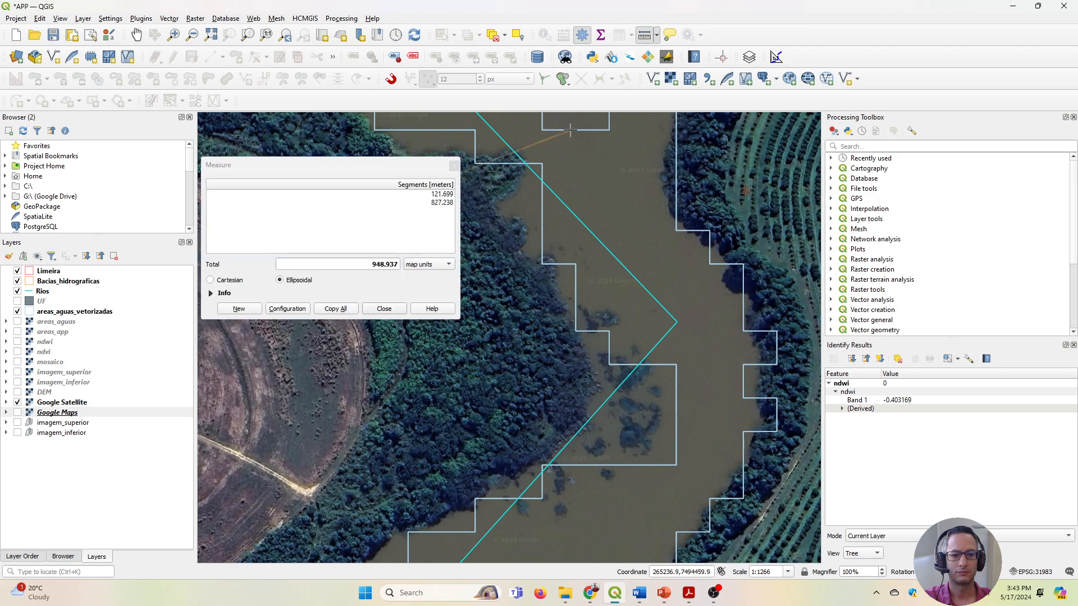
{"action": "left_click", "coordinate": [644, 35]}
{"action": "left_click", "coordinate": [498, 214]}
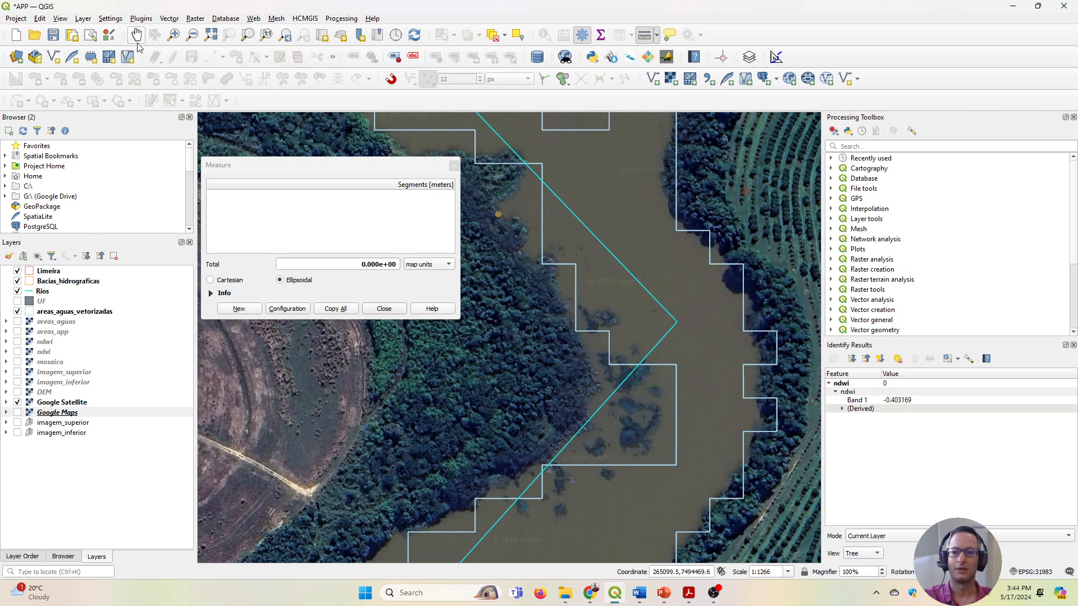
Examine the reach upstream of the bend, comparing the isolated vectorized water patches and the Rios line with the channel in the imagery.
{"action": "left_click", "coordinate": [137, 35]}
{"action": "left_click_drag", "start_coordinate": [552, 211], "coordinate": [504, 390]}
{"action": "scroll", "coordinate": [549, 277], "scroll_direction": "down", "scroll_amount": 3}
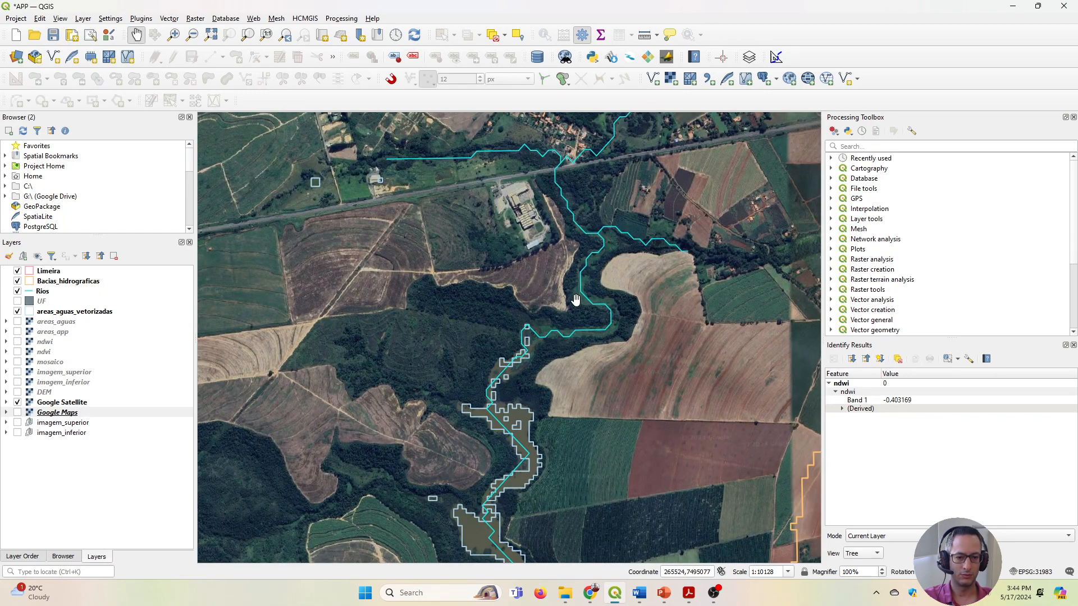
{"action": "left_click_drag", "start_coordinate": [576, 300], "coordinate": [550, 324]}
{"action": "scroll", "coordinate": [549, 325], "scroll_direction": "up", "scroll_amount": 2}
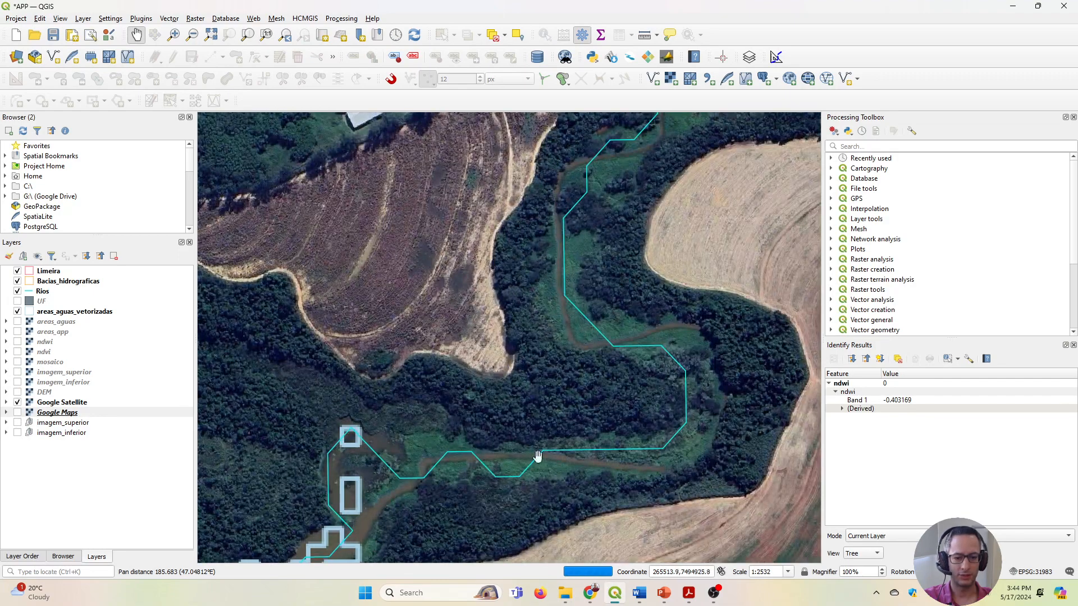
{"action": "left_click_drag", "start_coordinate": [420, 454], "coordinate": [477, 366]}
{"action": "scroll", "coordinate": [468, 388], "scroll_direction": "up", "scroll_amount": 1}
{"action": "left_click_drag", "start_coordinate": [440, 436], "coordinate": [604, 255]}
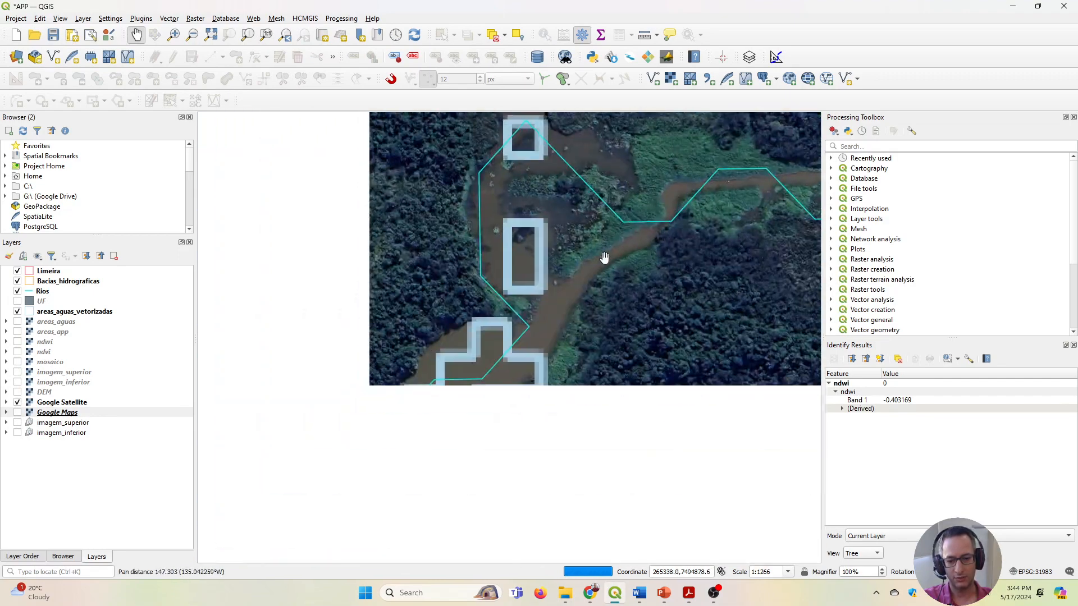
{"action": "left_click_drag", "start_coordinate": [262, 486], "coordinate": [480, 264]}
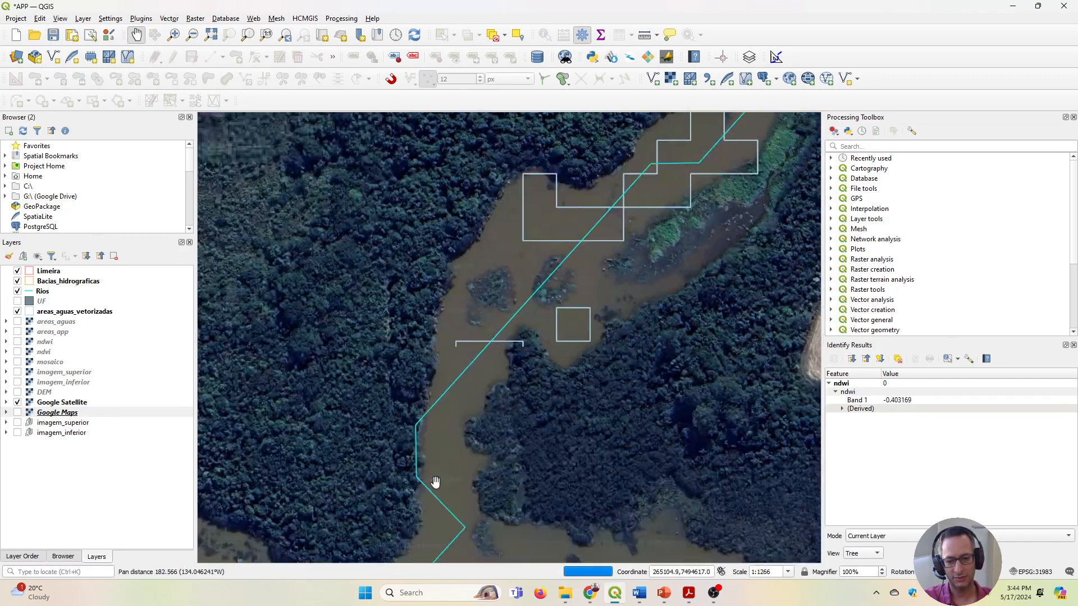
{"action": "left_click_drag", "start_coordinate": [467, 486], "coordinate": [623, 280]}
{"action": "left_click_drag", "start_coordinate": [610, 337], "coordinate": [365, 349]}
Measure the width of the narrow channel upstream of the vectorized patches, where the Rios line dips south of the water.
{"action": "scroll", "coordinate": [595, 348], "scroll_direction": "down", "scroll_amount": 1}
{"action": "scroll", "coordinate": [603, 347], "scroll_direction": "up", "scroll_amount": 1}
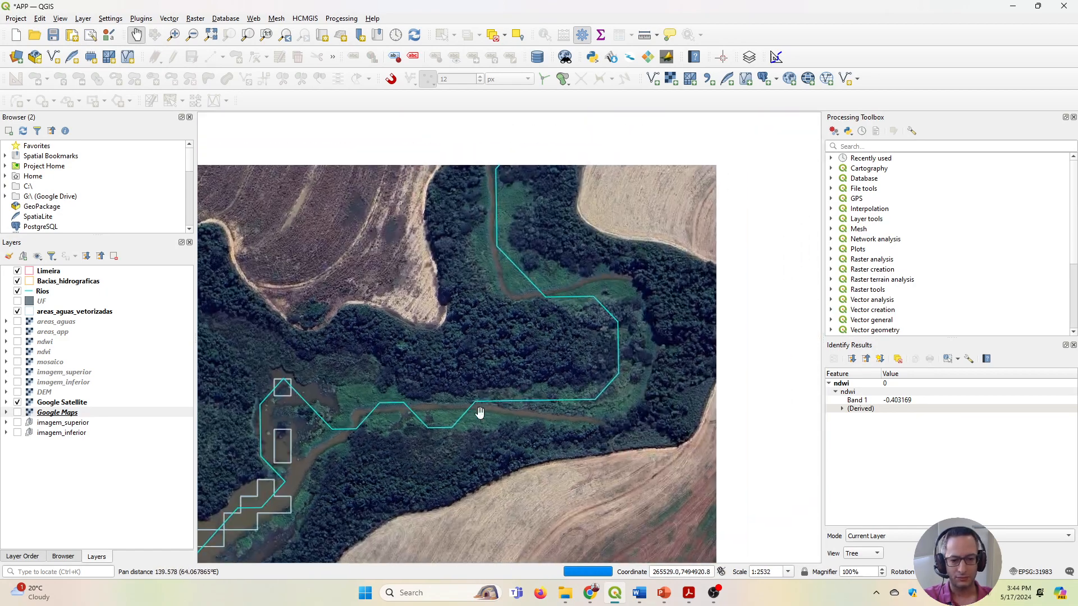
{"action": "scroll", "coordinate": [449, 407], "scroll_direction": "up", "scroll_amount": 1}
{"action": "scroll", "coordinate": [417, 396], "scroll_direction": "up", "scroll_amount": 1}
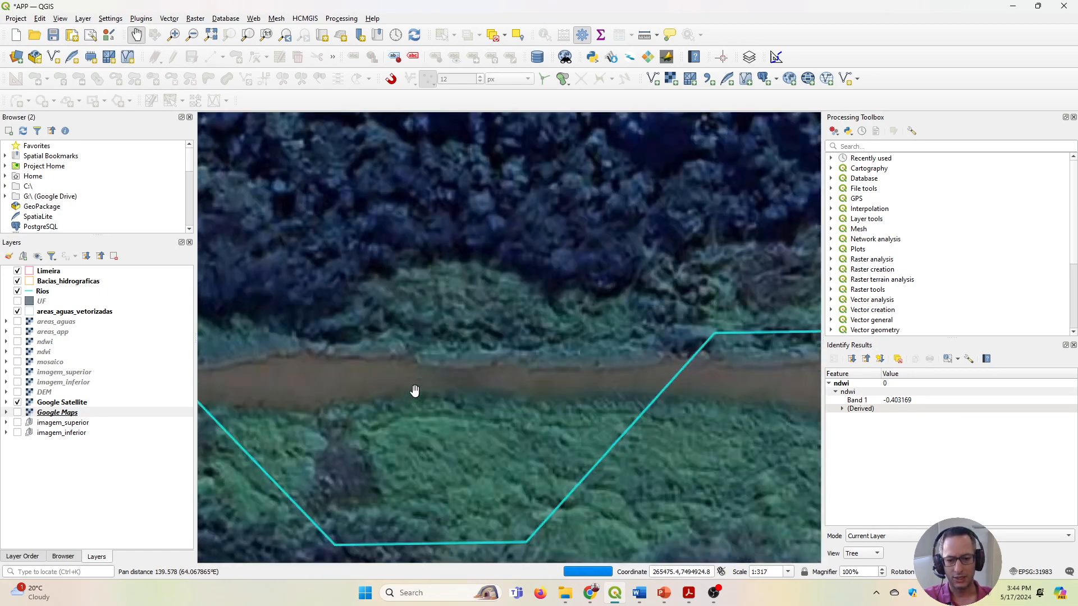
{"action": "left_click", "coordinate": [645, 35]}
{"action": "left_click", "coordinate": [471, 367]}
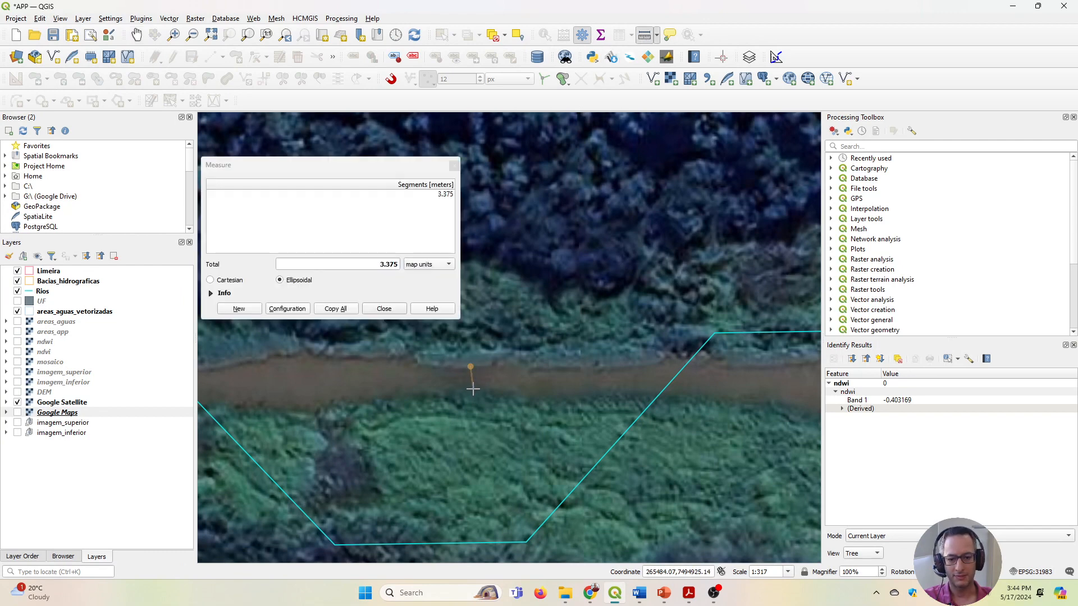
{"action": "left_click", "coordinate": [471, 389]}
{"action": "key", "text": "Escape"}
Measure the channel's width farther upstream, just before it disappears under the trees near the eastern bend.
{"action": "scroll", "coordinate": [692, 345], "scroll_direction": "down", "scroll_amount": 3}
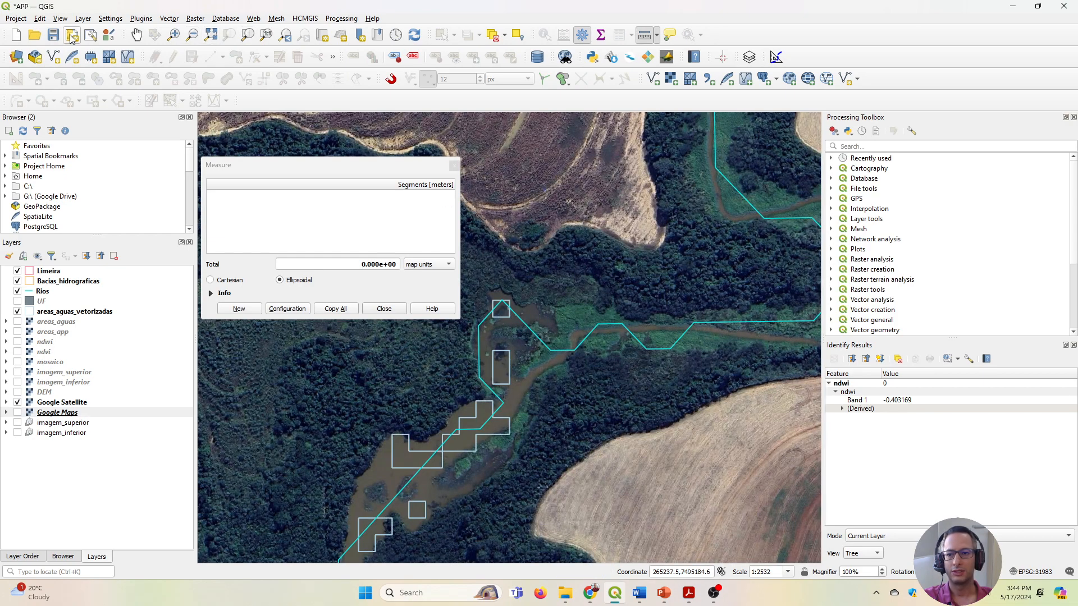
{"action": "left_click", "coordinate": [137, 35]}
{"action": "left_click_drag", "start_coordinate": [640, 276], "coordinate": [422, 283]}
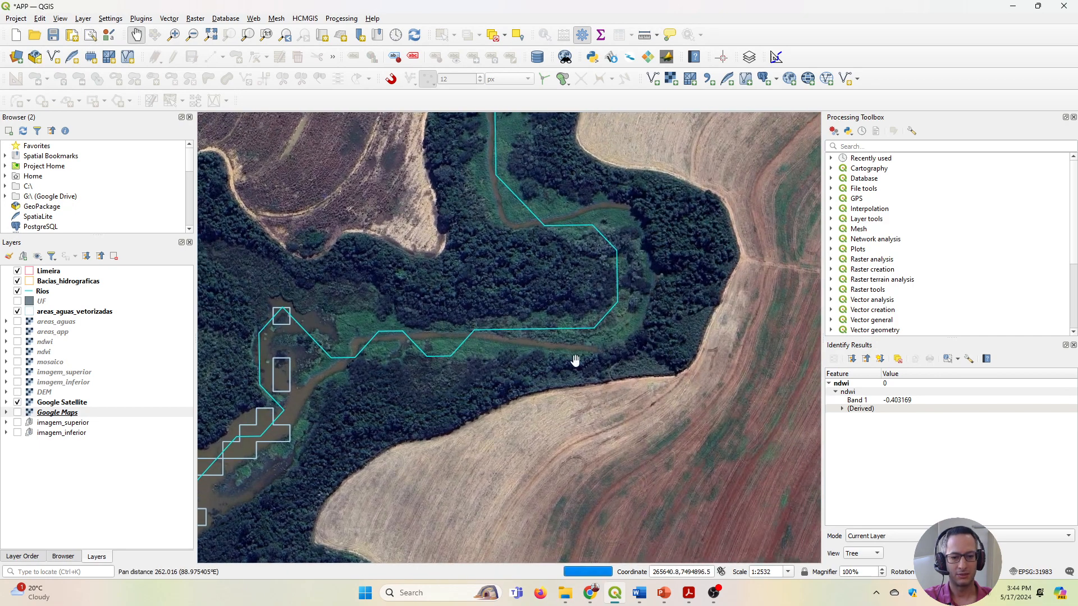
{"action": "scroll", "coordinate": [576, 360], "scroll_direction": "up", "scroll_amount": 2}
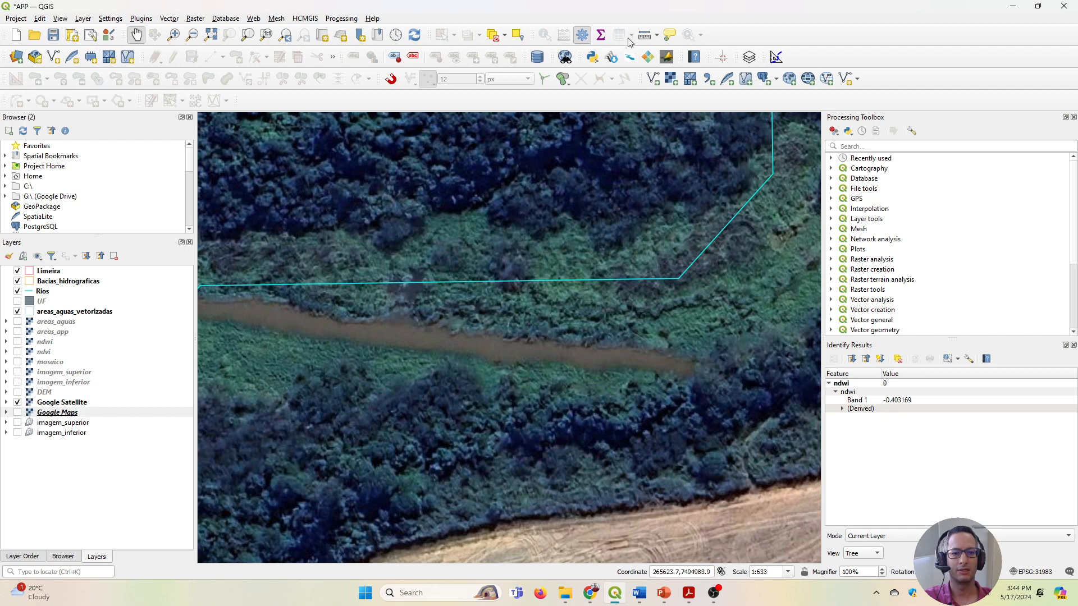
{"action": "left_click", "coordinate": [644, 35]}
{"action": "left_click", "coordinate": [490, 332]}
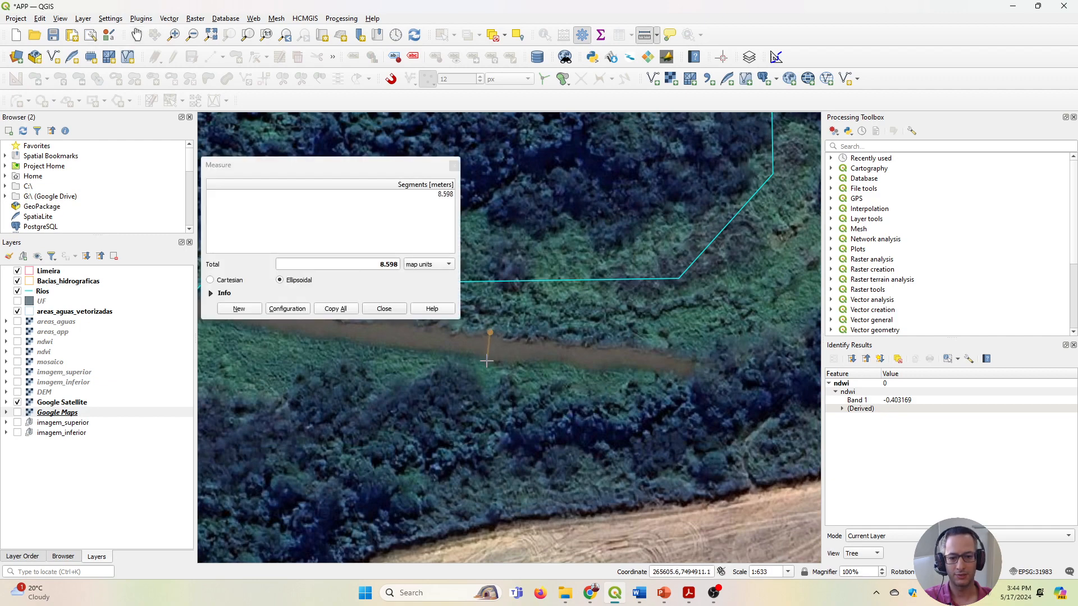
Examine the river from the wide vectorized water areas to the narrow upstream bends, comparing the Rios line with the channel in the imagery.
{"action": "scroll", "coordinate": [486, 360], "scroll_direction": "down", "scroll_amount": 4}
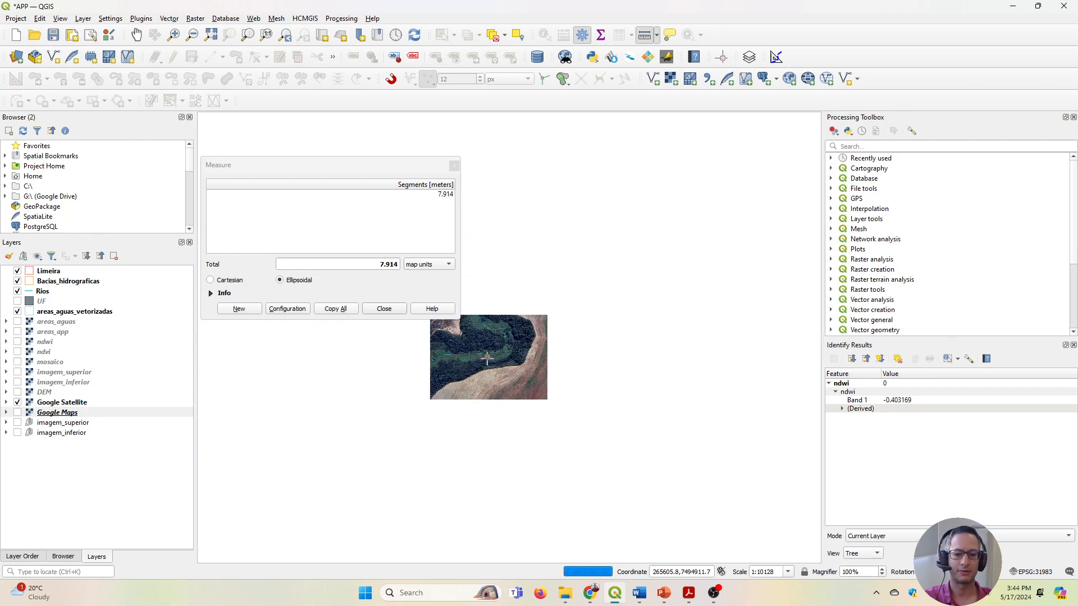
{"action": "left_click", "coordinate": [136, 34]}
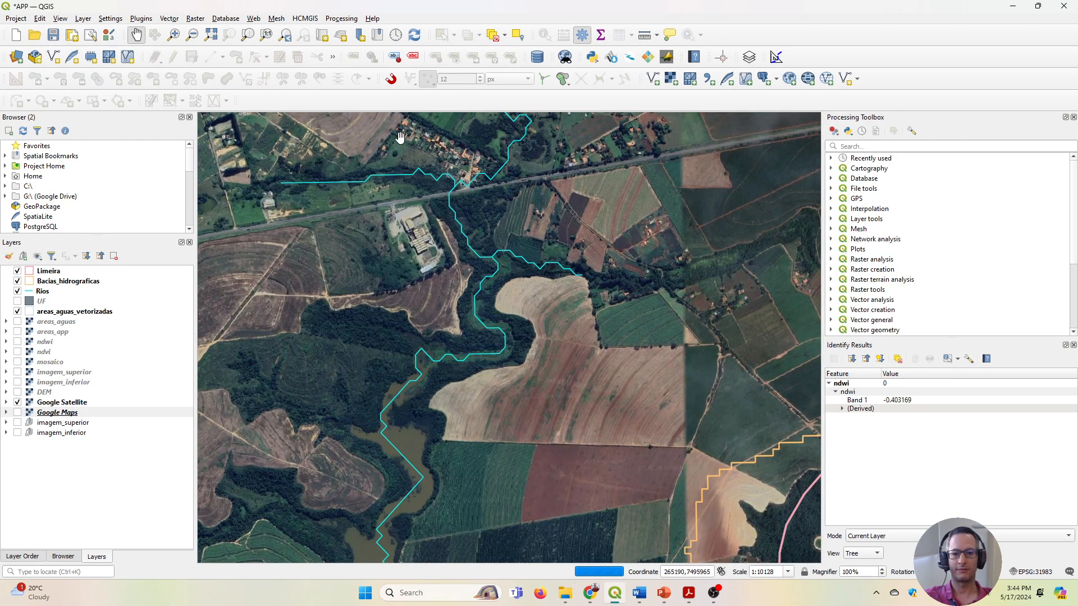
{"action": "left_click_drag", "start_coordinate": [428, 284], "coordinate": [465, 287]}
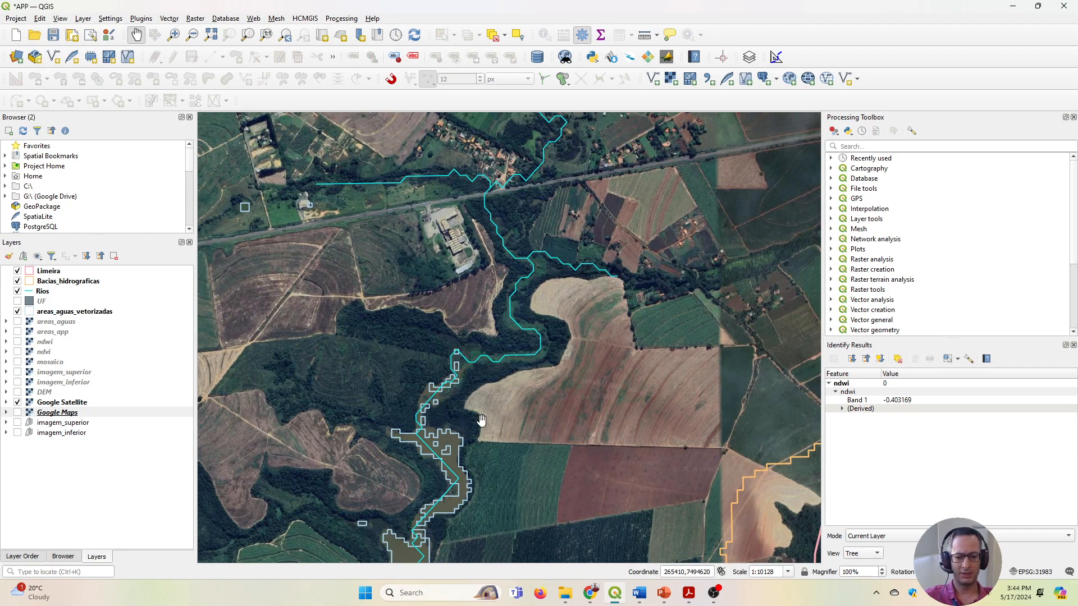
{"action": "left_click_drag", "start_coordinate": [441, 482], "coordinate": [440, 378]}
{"action": "scroll", "coordinate": [430, 292], "scroll_direction": "up", "scroll_amount": 2}
{"action": "scroll", "coordinate": [386, 290], "scroll_direction": "down", "scroll_amount": 2}
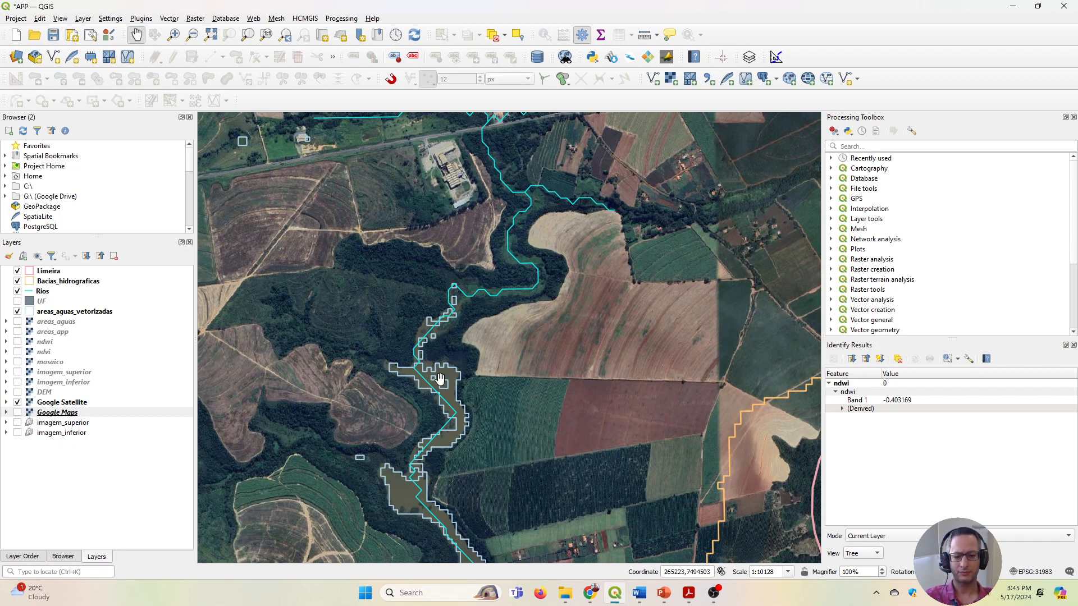
{"action": "scroll", "coordinate": [462, 423], "scroll_direction": "down", "scroll_amount": 2}
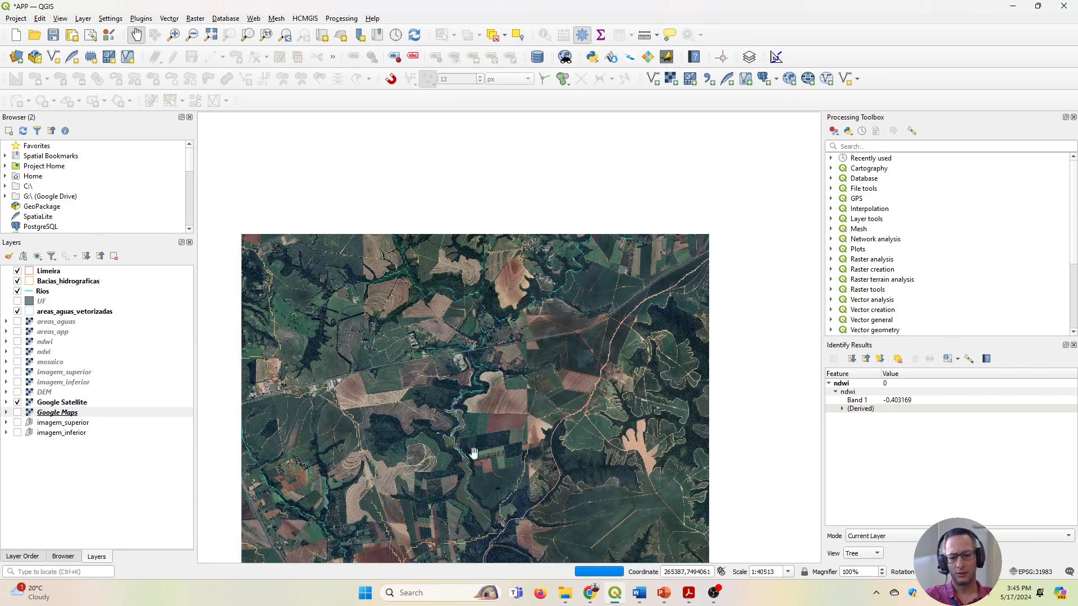
{"action": "scroll", "coordinate": [480, 365], "scroll_direction": "up", "scroll_amount": 3}
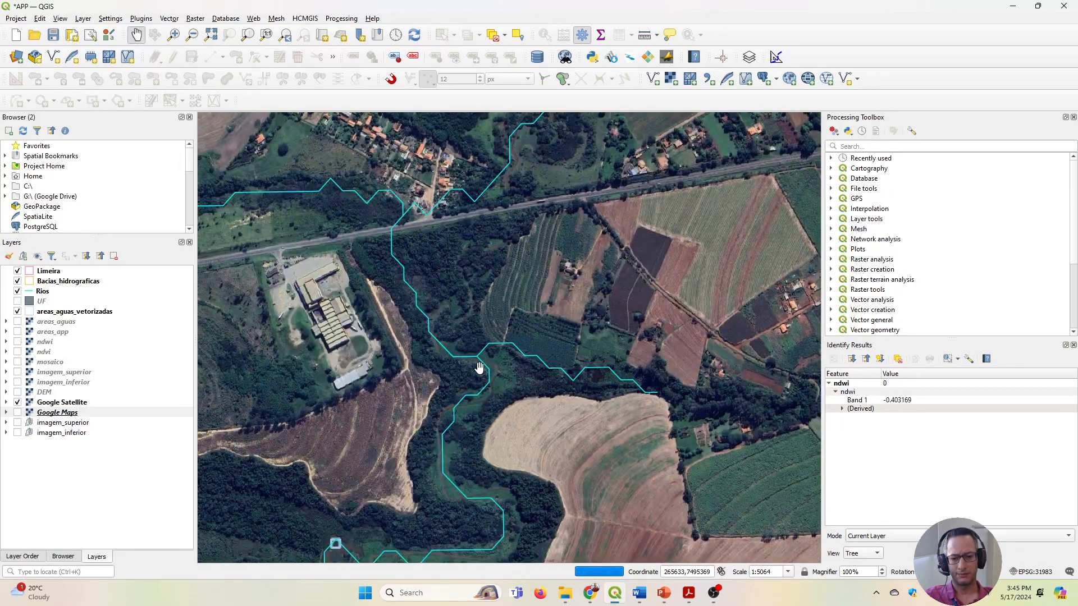
{"action": "scroll", "coordinate": [486, 436], "scroll_direction": "down", "scroll_amount": 2}
{"action": "scroll", "coordinate": [477, 449], "scroll_direction": "up", "scroll_amount": 3}
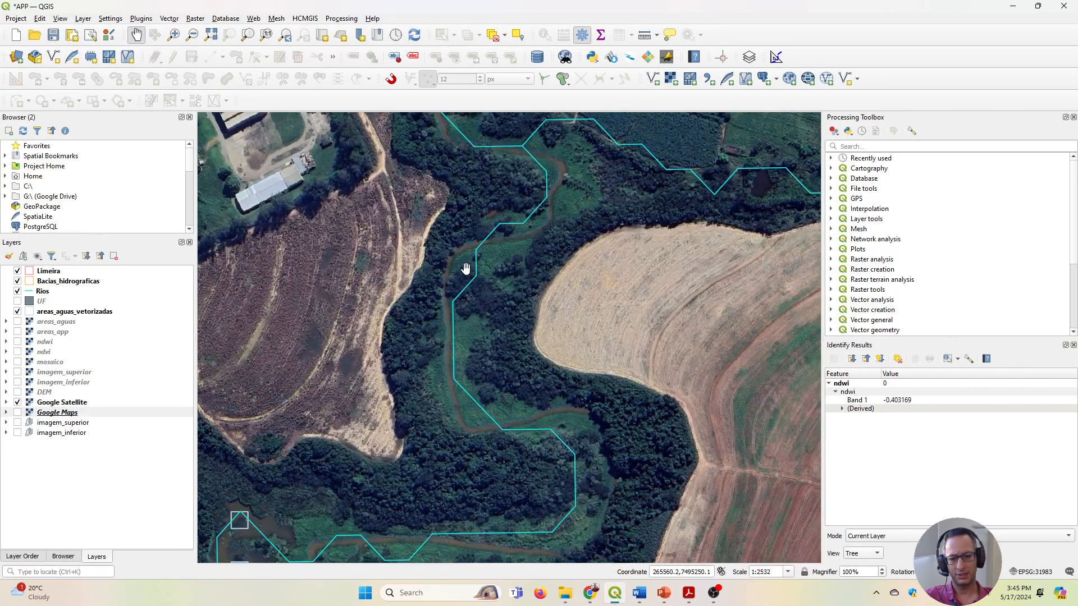
{"action": "scroll", "coordinate": [469, 401], "scroll_direction": "down", "scroll_amount": 2}
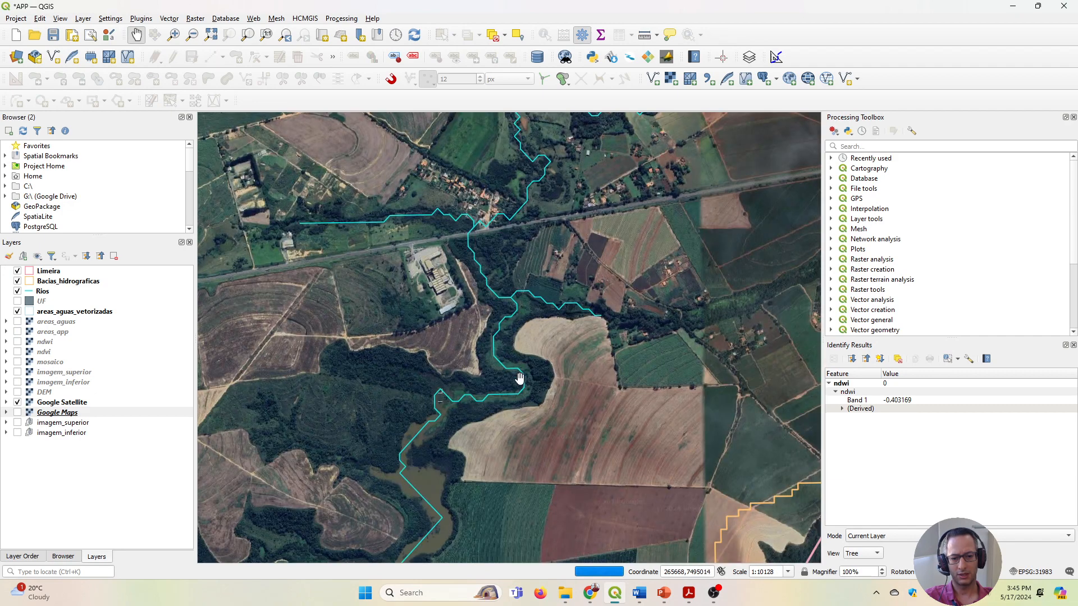
{"action": "scroll", "coordinate": [505, 362], "scroll_direction": "up", "scroll_amount": 3}
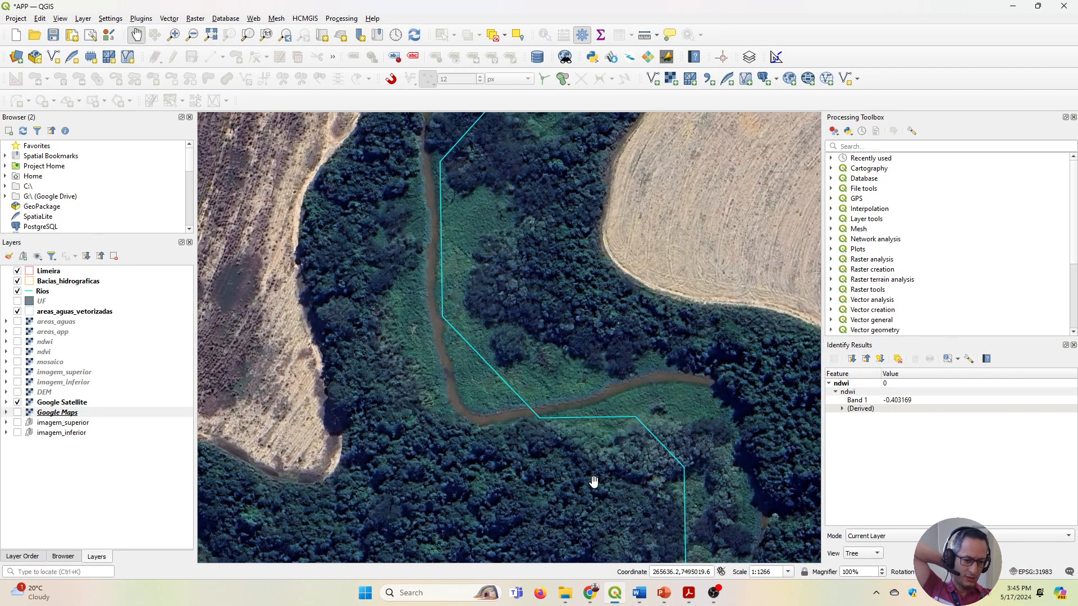
Switch to Lei_12651-2012.pdf and review Art. 4, I, item a, on the 30-metre strip for watercourses under 10 metres wide.
{"action": "left_click", "coordinate": [689, 592]}
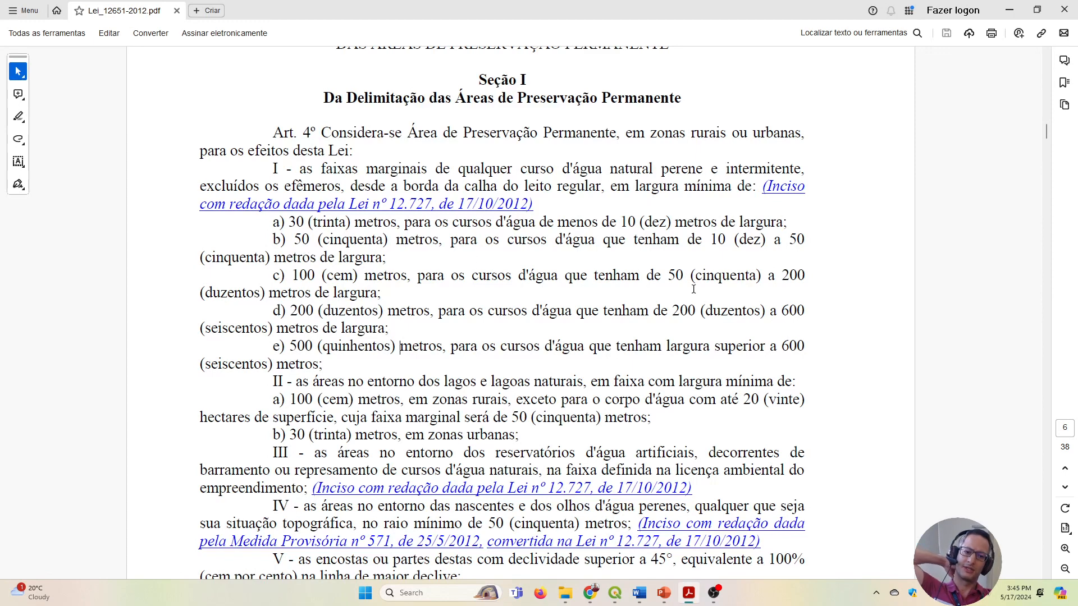
{"action": "left_click_drag", "start_coordinate": [578, 222], "coordinate": [767, 224]}
{"action": "left_click_drag", "start_coordinate": [289, 222], "coordinate": [397, 223]}
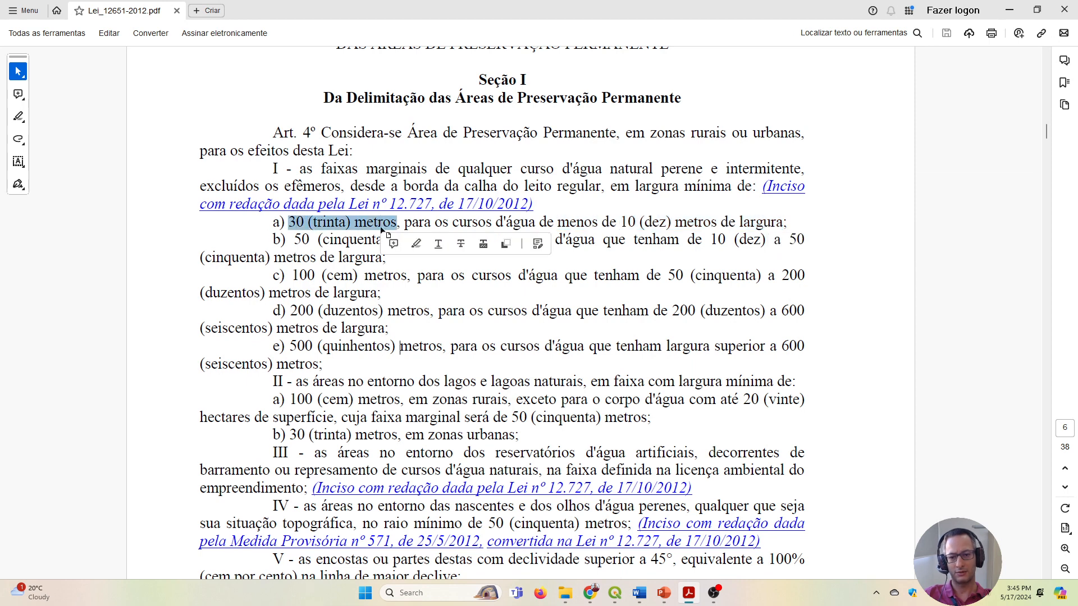
{"action": "left_click", "coordinate": [382, 257]}
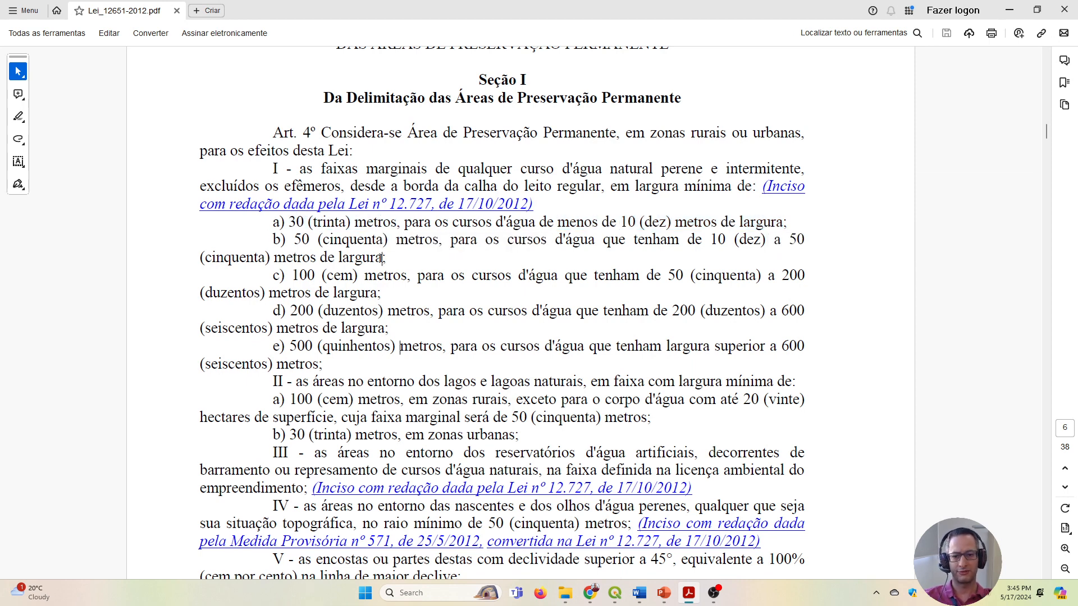
Switch back to QGIS and set up a Buffer of the areas_aguas_vetorizadas layer with a distance of 30 meters.
{"action": "left_click", "coordinate": [615, 593]}
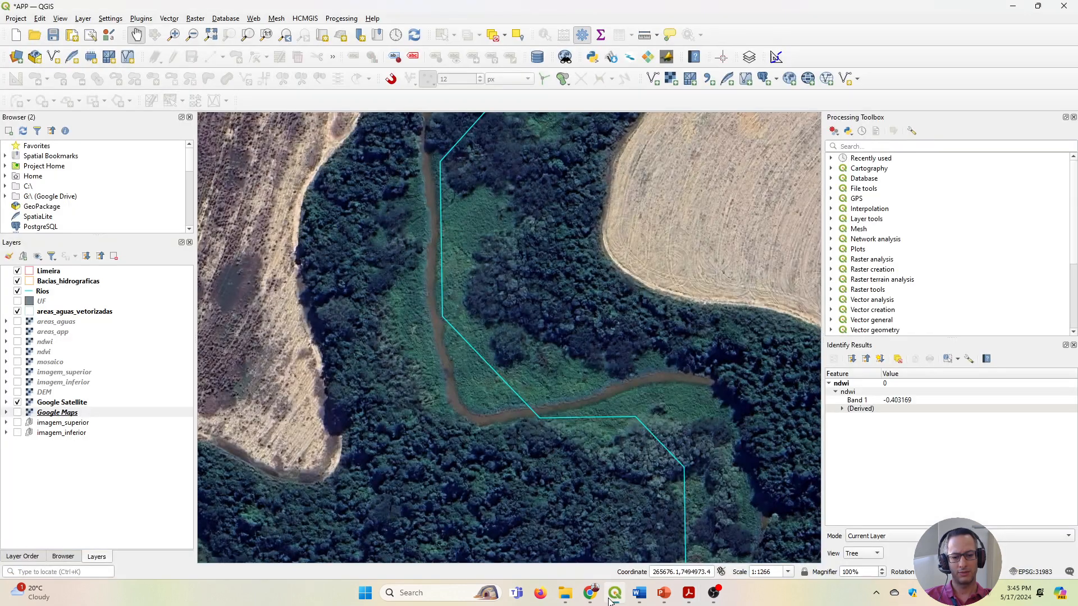
{"action": "left_click", "coordinate": [195, 19]}
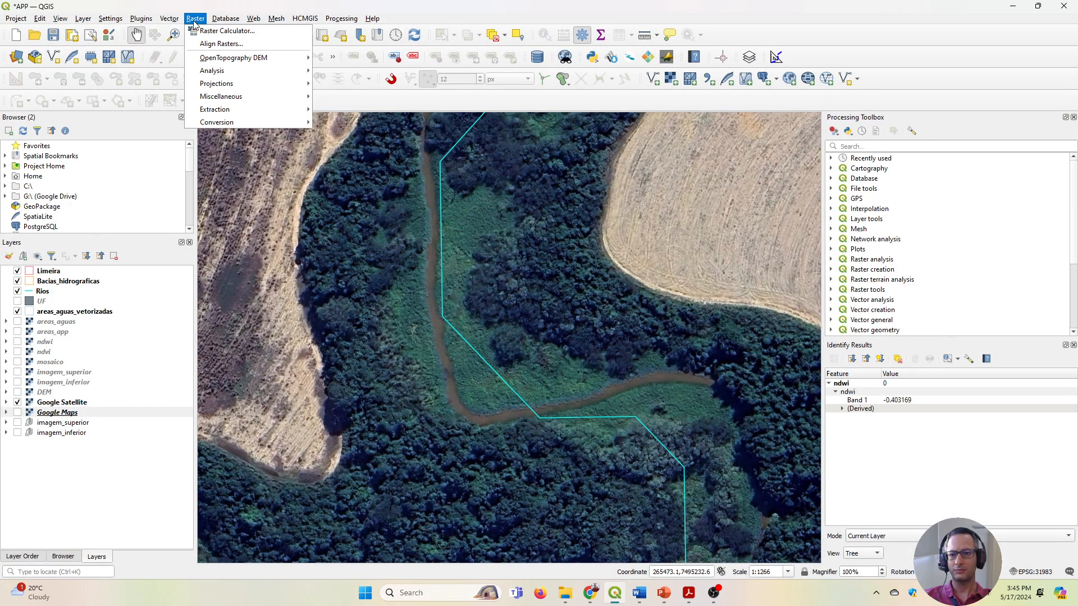
{"action": "left_click", "coordinate": [388, 207]}
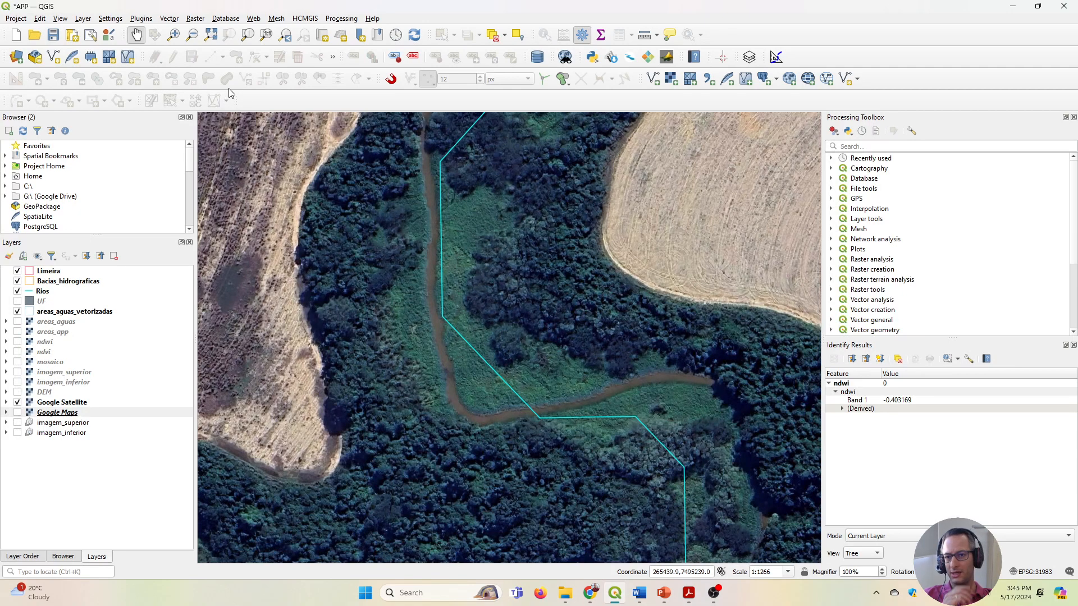
{"action": "left_click", "coordinate": [197, 21]}
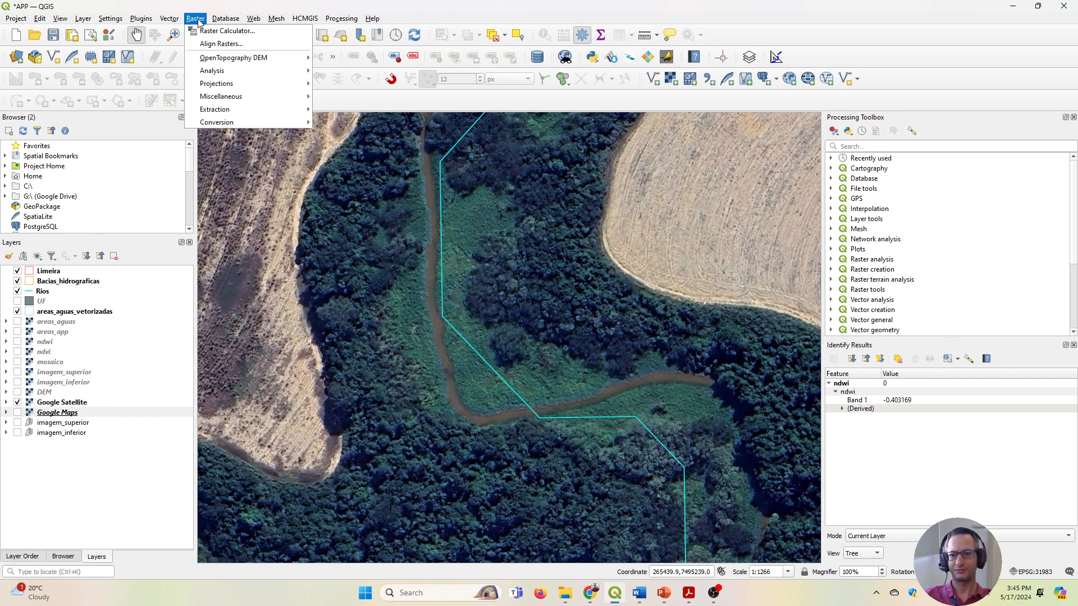
{"action": "mouse_move", "coordinate": [181, 22]}
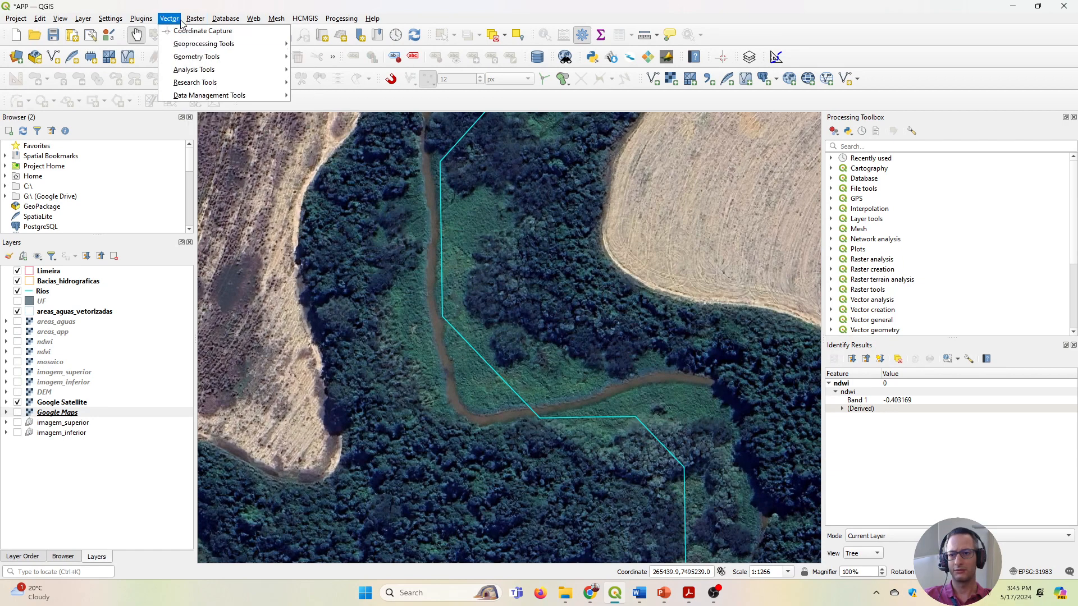
{"action": "mouse_move", "coordinate": [188, 48]}
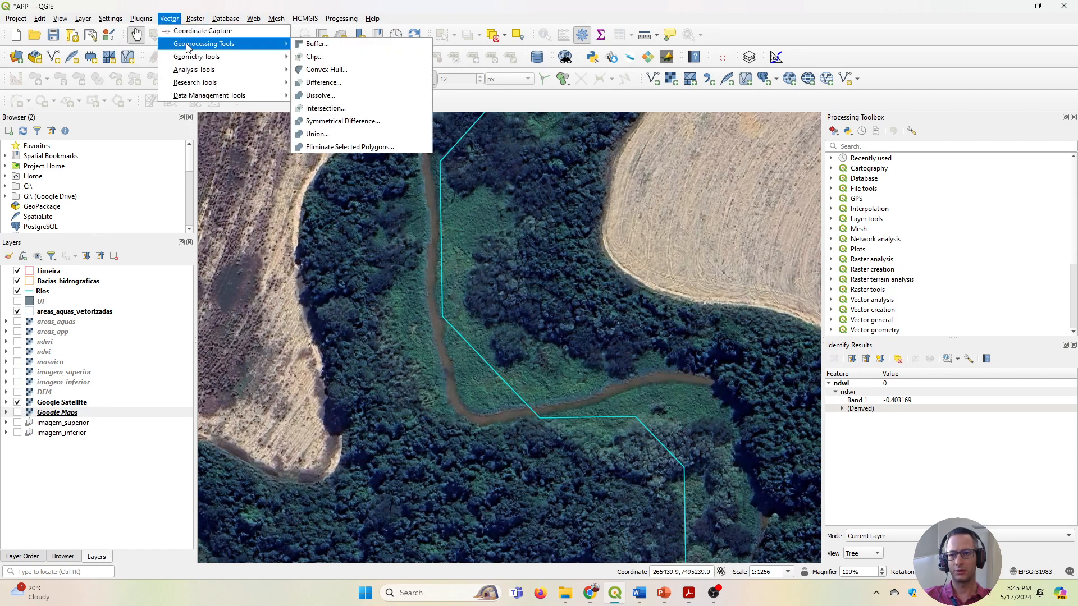
{"action": "left_click", "coordinate": [317, 45]}
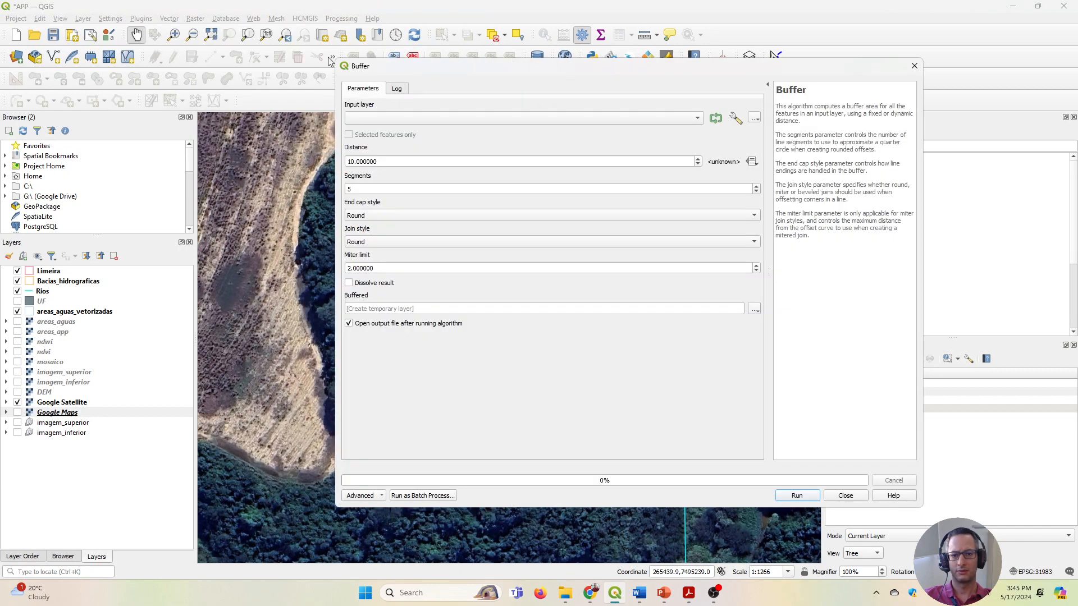
{"action": "left_click", "coordinate": [353, 161]}
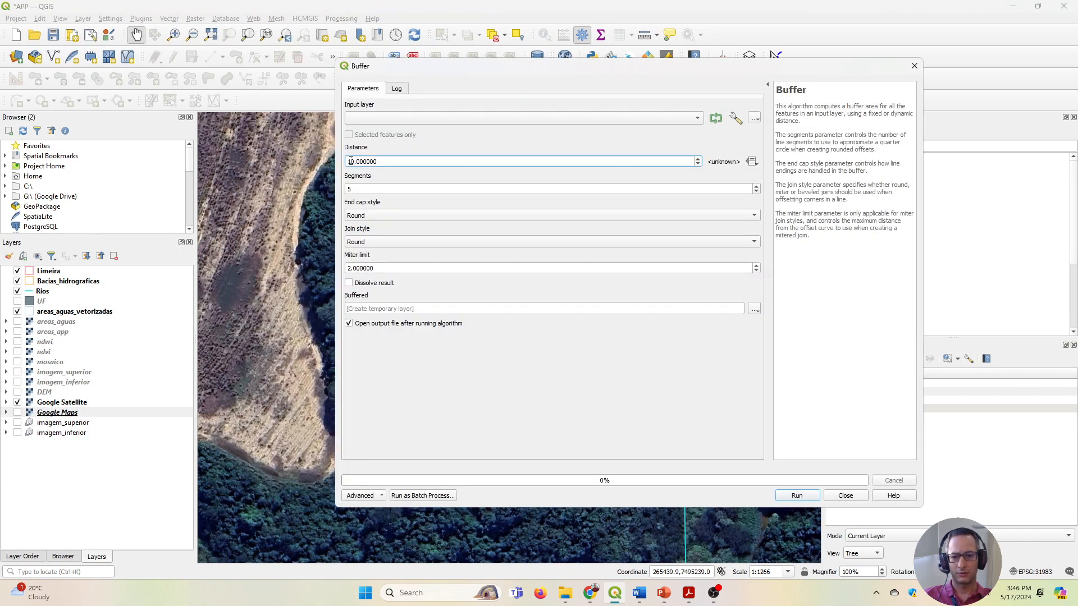
{"action": "key", "text": "Delete"}
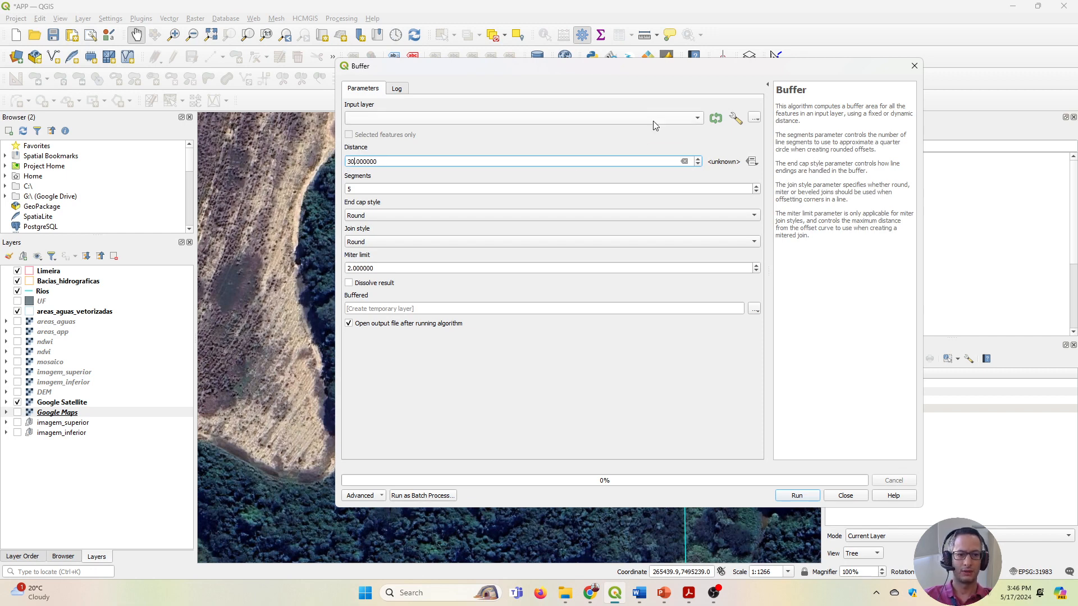
{"action": "left_click", "coordinate": [629, 119]}
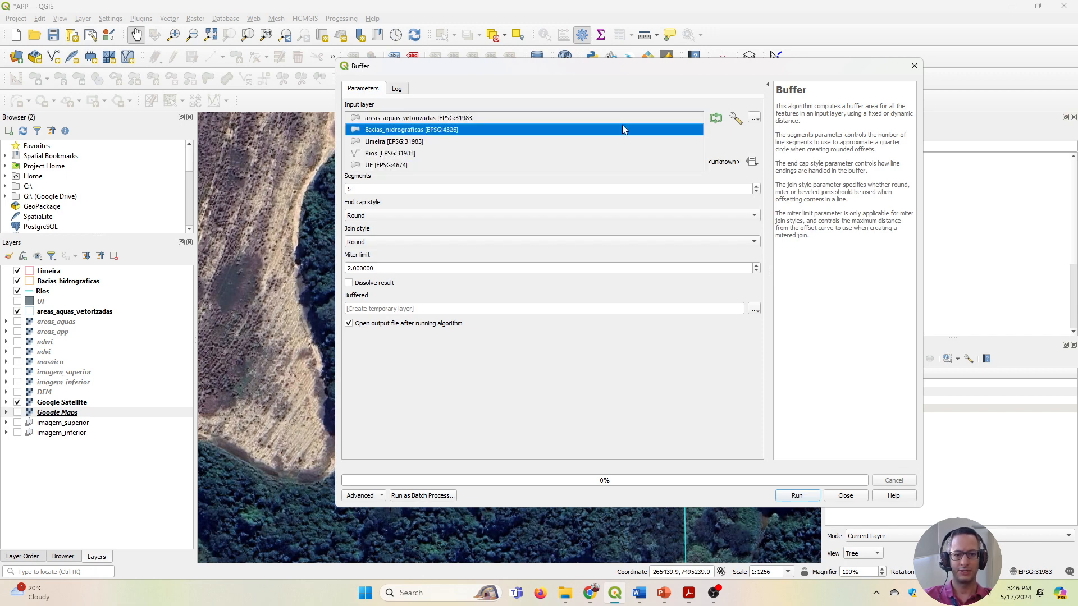
{"action": "left_click", "coordinate": [414, 119]}
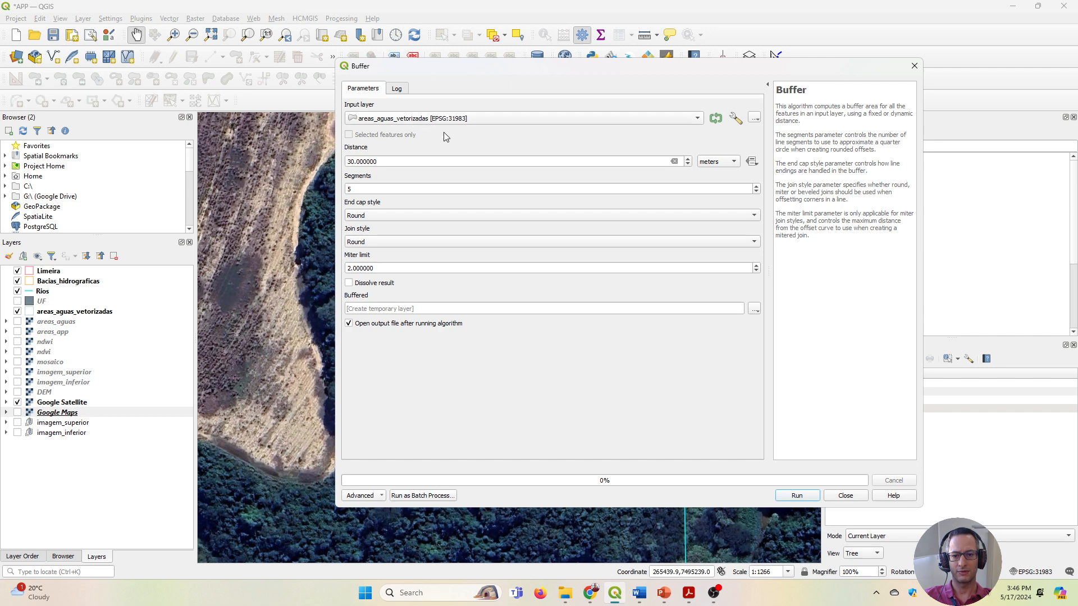
Set the buffer output to the shapefile buffer_30m in the EB106 folder and run the Buffer.
{"action": "left_click", "coordinate": [754, 309]}
{"action": "left_click", "coordinate": [761, 335]}
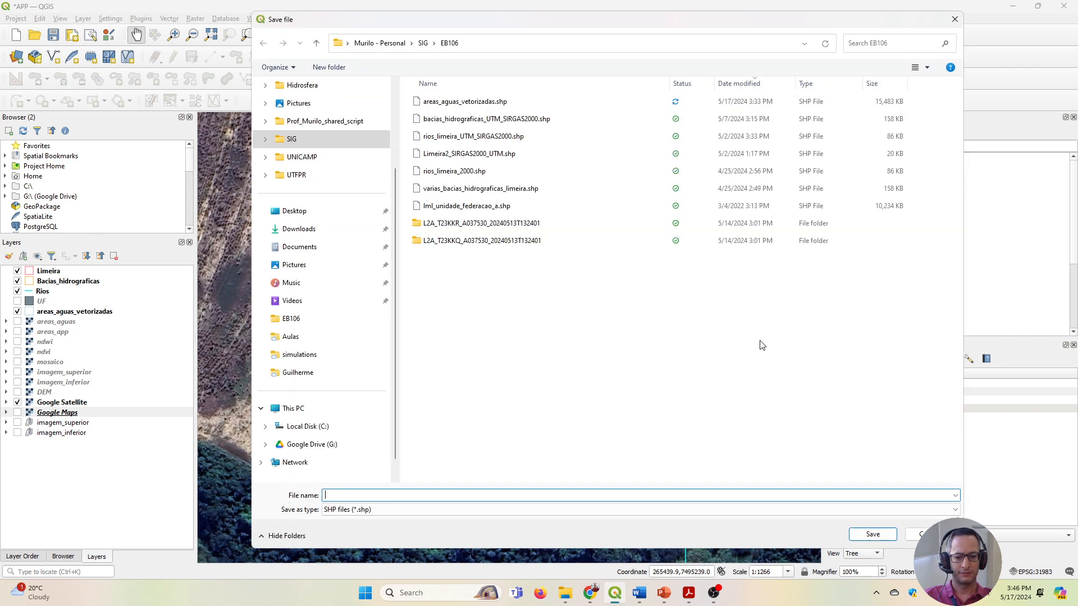
{"action": "type", "text": "buffer_30m"}
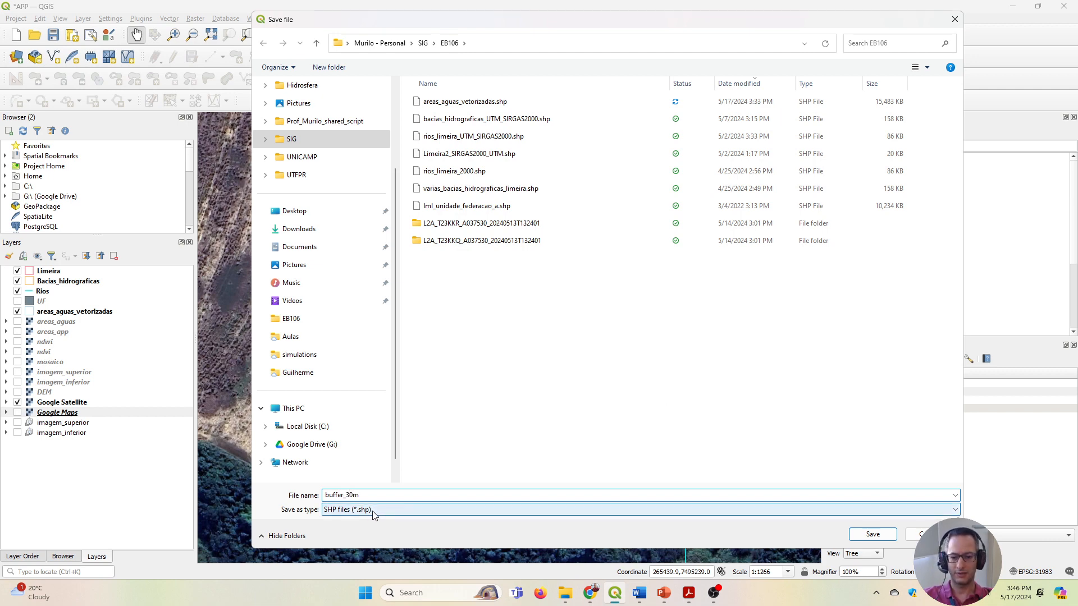
{"action": "left_click", "coordinate": [872, 535]}
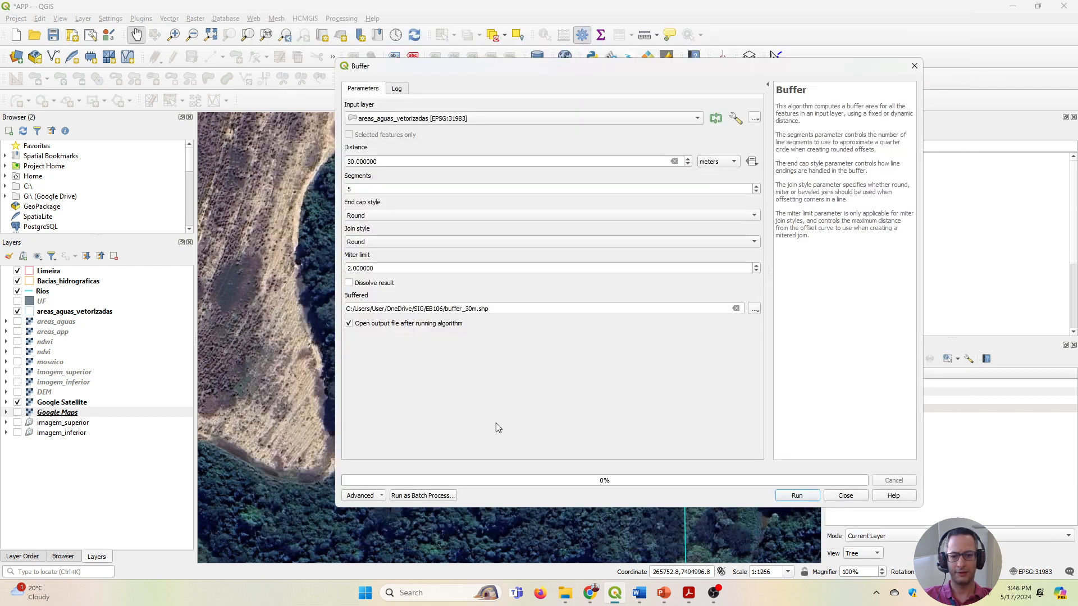
{"action": "left_click", "coordinate": [799, 497]}
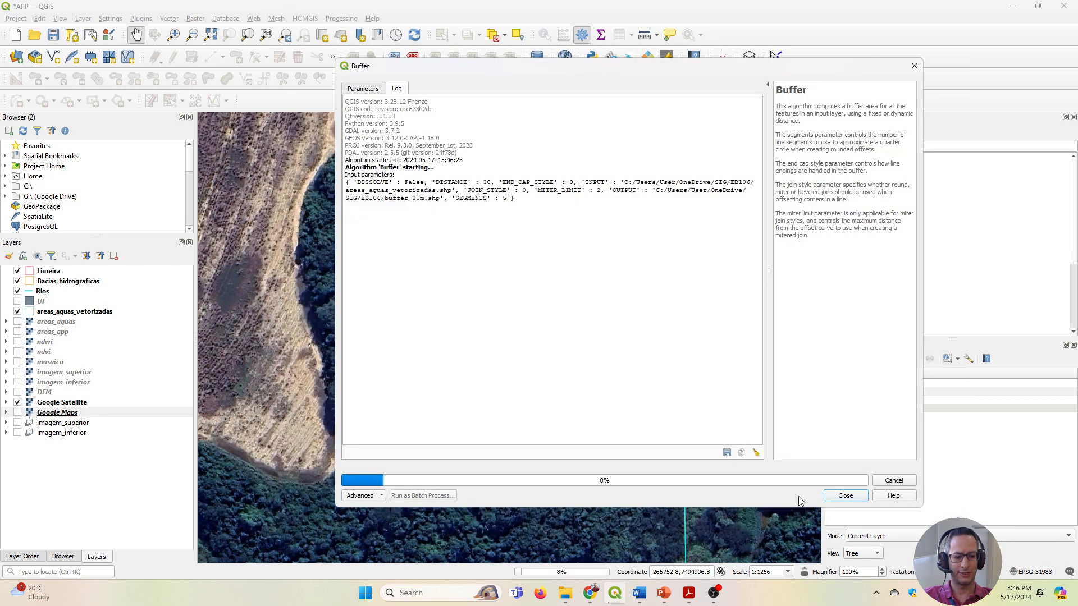
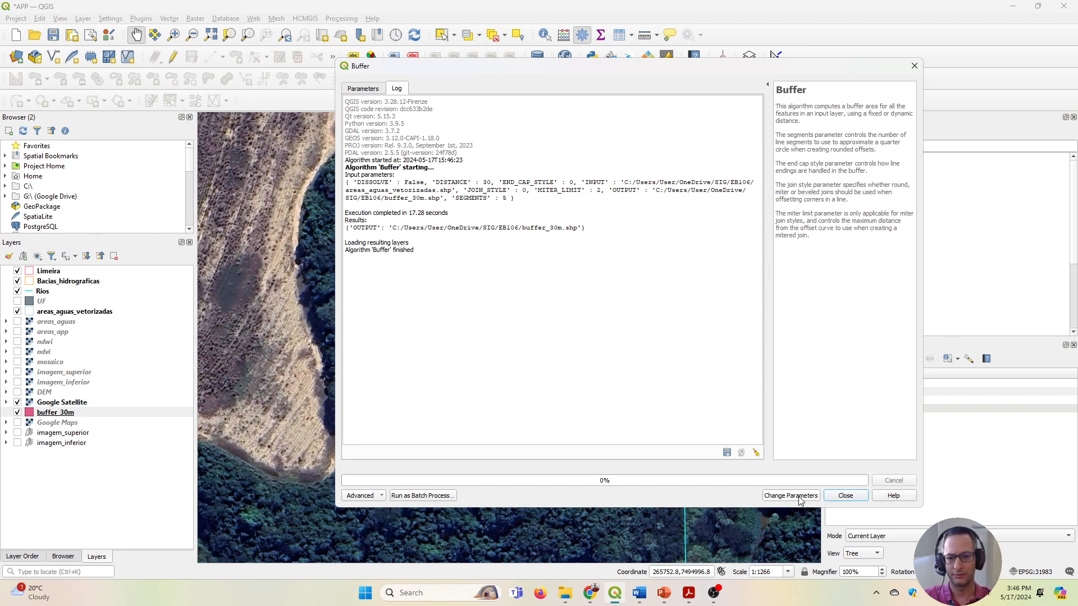
Close the Buffer dialog, move buffer_30m above areas_aguas_vetorizadas, and inspect its coverage over Limeira.
{"action": "left_click", "coordinate": [846, 496]}
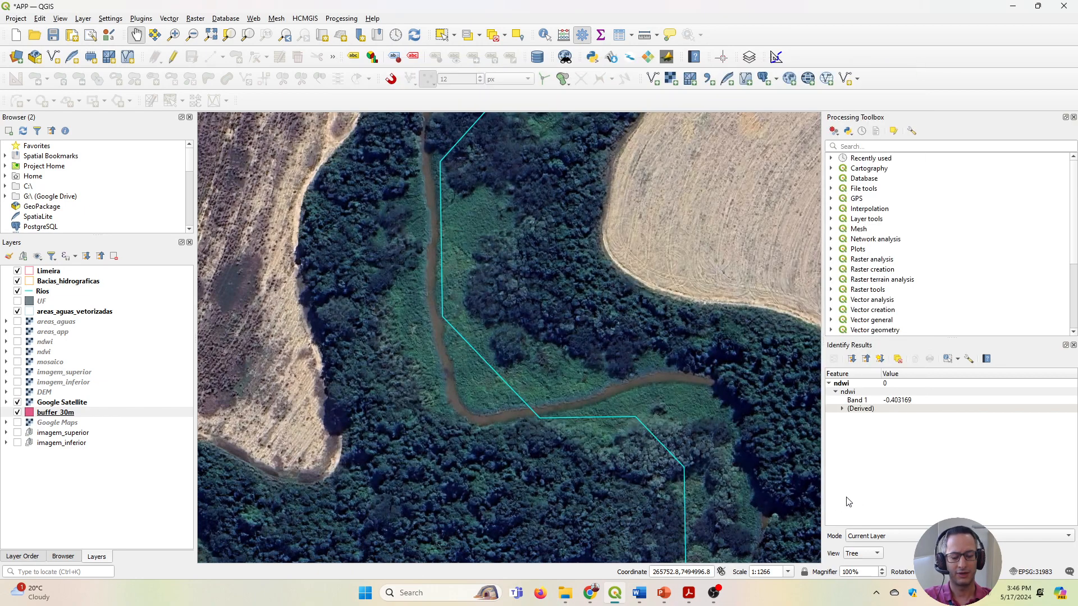
{"action": "scroll", "coordinate": [685, 470], "scroll_direction": "down", "scroll_amount": 2}
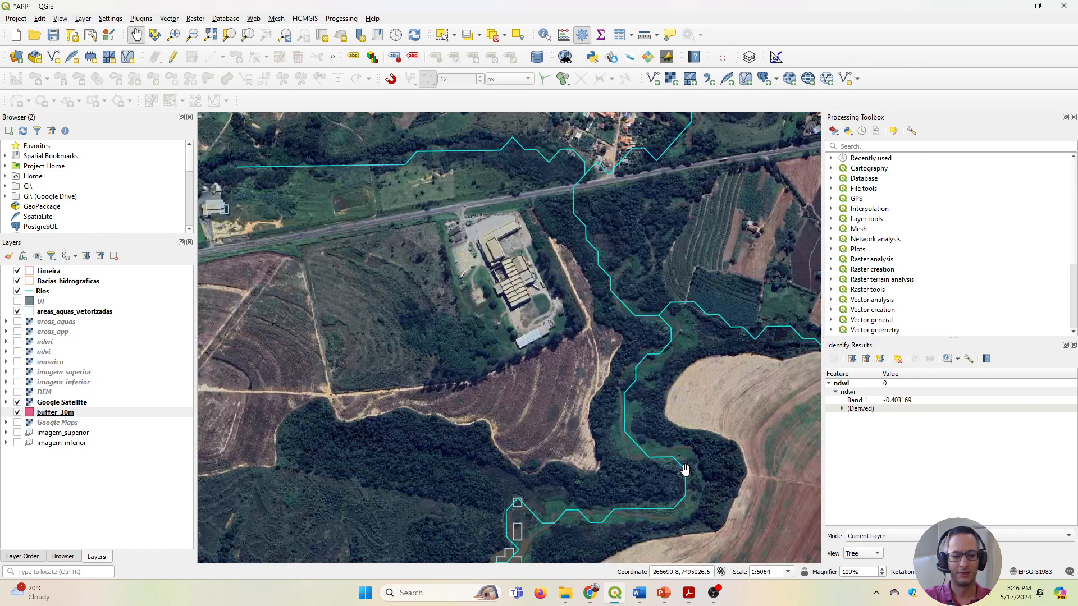
{"action": "scroll", "coordinate": [685, 470], "scroll_direction": "down", "scroll_amount": 2}
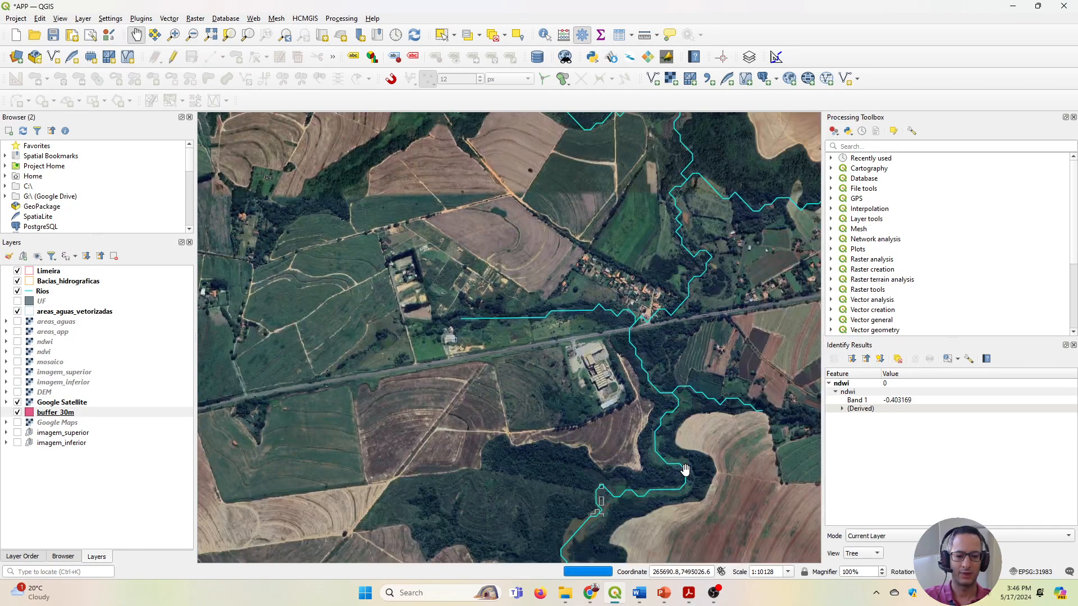
{"action": "left_click_drag", "start_coordinate": [683, 469], "coordinate": [566, 370]}
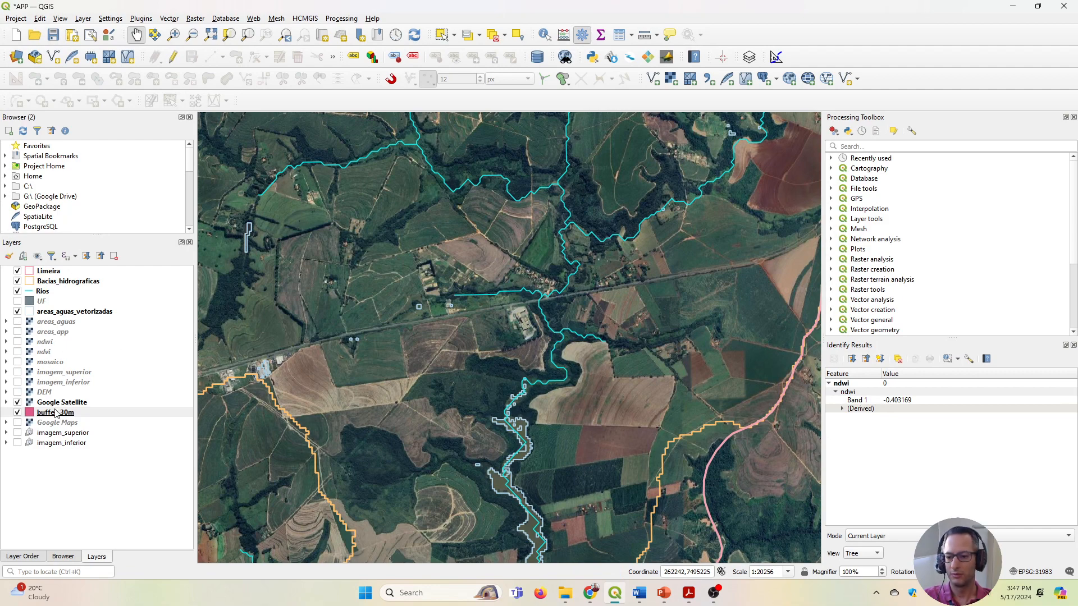
{"action": "left_click_drag", "start_coordinate": [55, 413], "coordinate": [133, 307]}
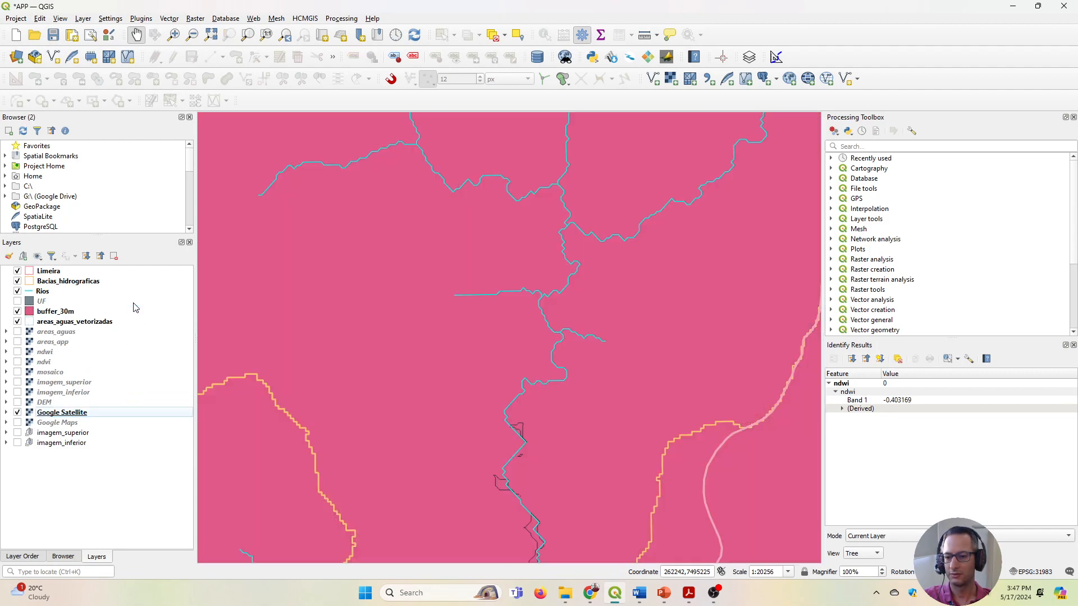
{"action": "scroll", "coordinate": [547, 339], "scroll_direction": "up", "scroll_amount": 2}
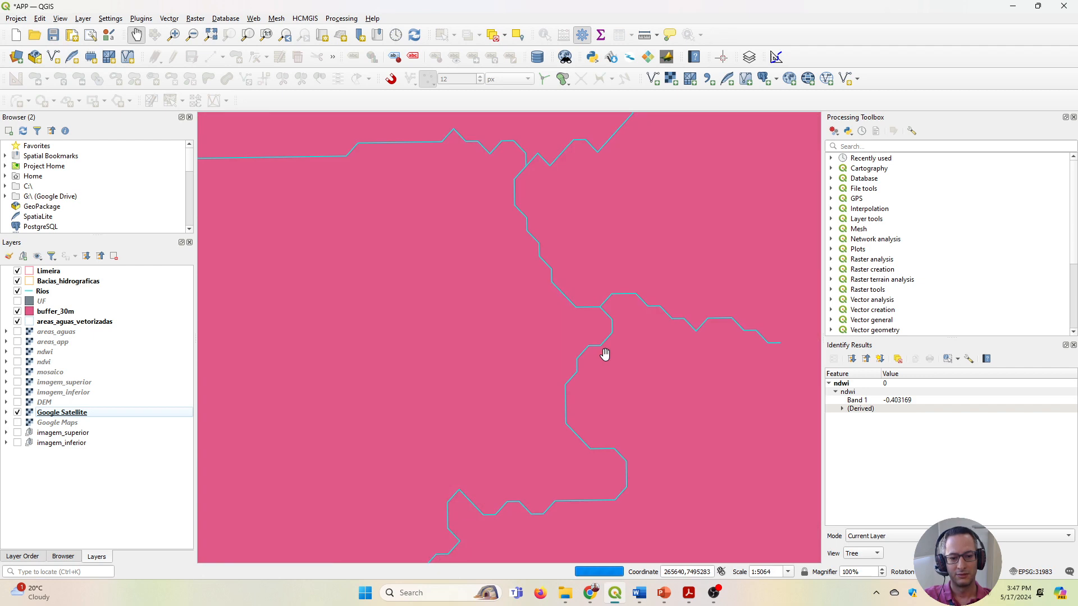
{"action": "scroll", "coordinate": [605, 354], "scroll_direction": "down", "scroll_amount": 3}
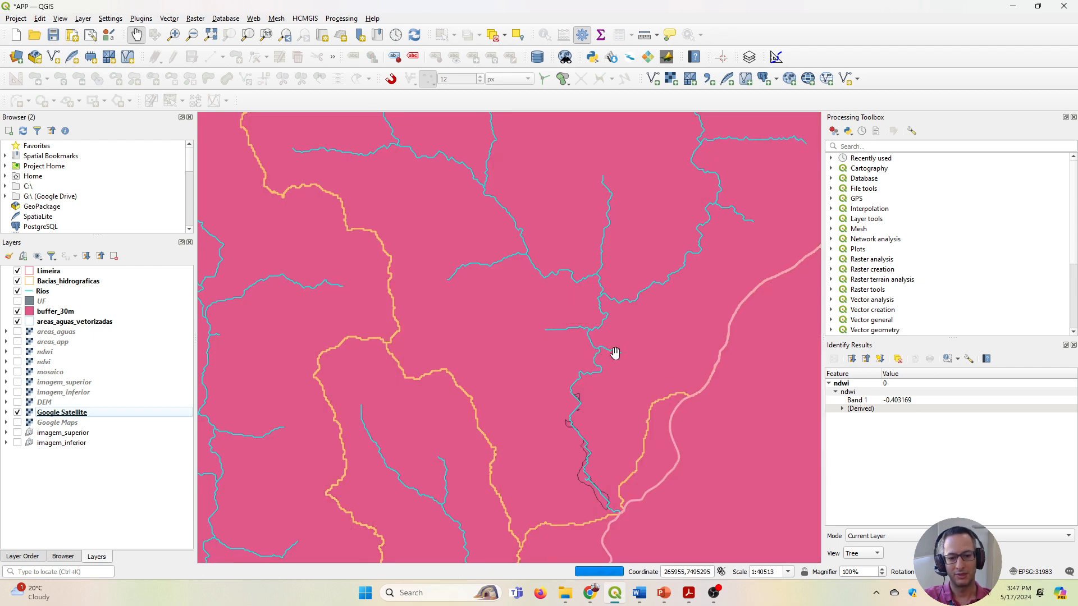
{"action": "scroll", "coordinate": [615, 352], "scroll_direction": "down", "scroll_amount": 2}
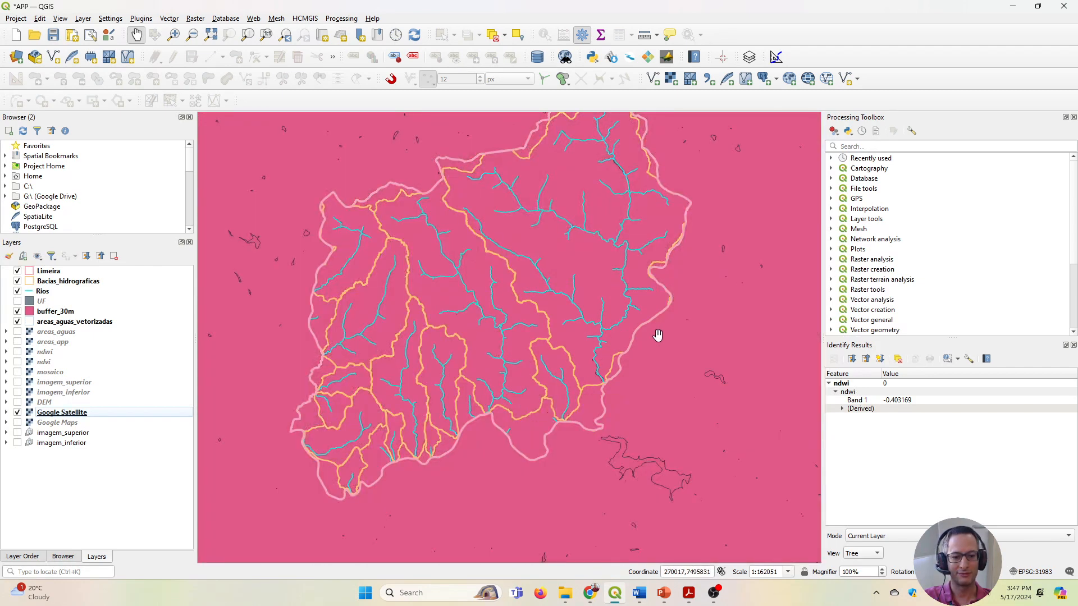
Remove the buffer_30m layer from the project.
{"action": "left_click", "coordinate": [41, 312]}
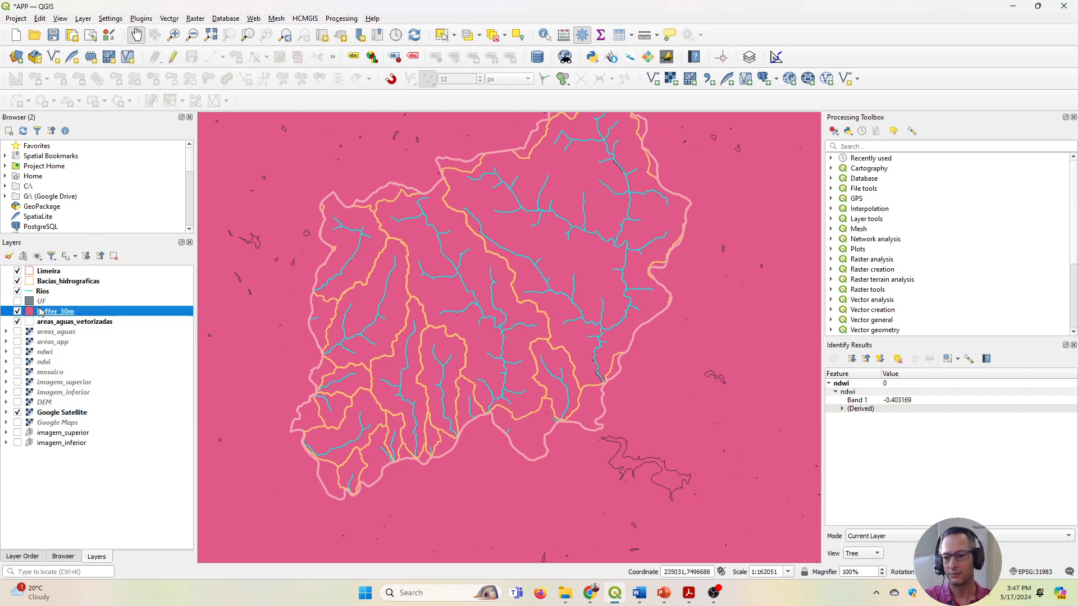
{"action": "left_click", "coordinate": [113, 256]}
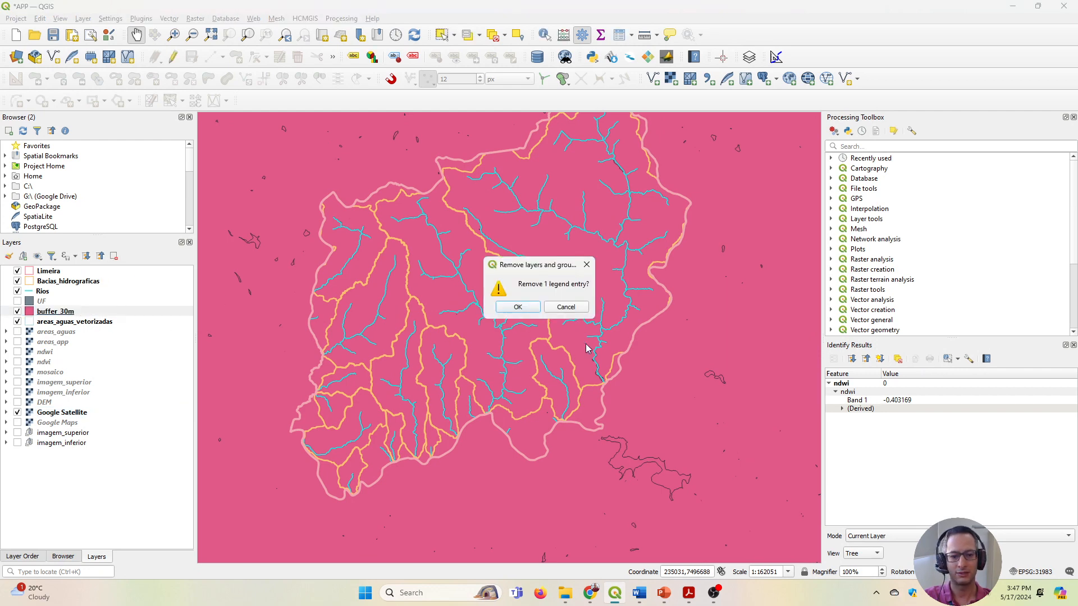
{"action": "left_click", "coordinate": [517, 307]}
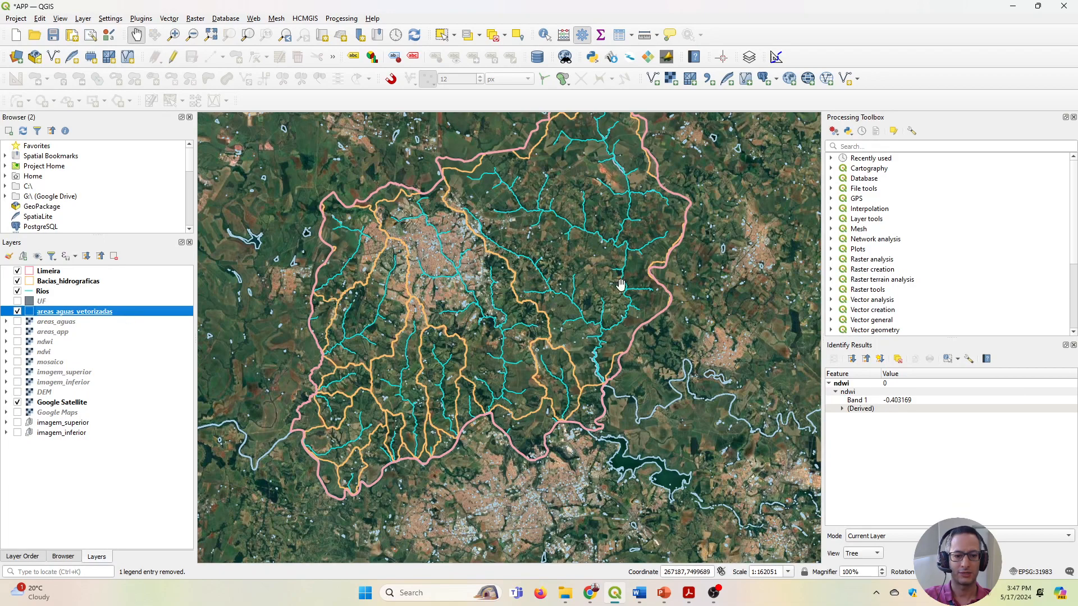
Examine the river from its narrow upstream bends down to the wide water areas near the municipal boundary.
{"action": "scroll", "coordinate": [598, 372], "scroll_direction": "up", "scroll_amount": 4}
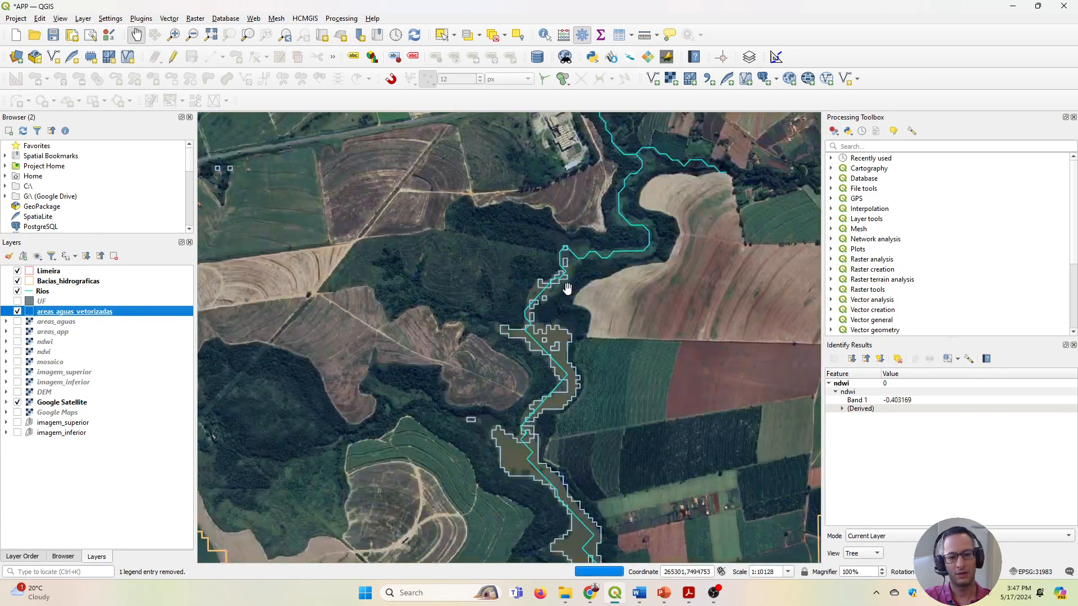
{"action": "scroll", "coordinate": [565, 264], "scroll_direction": "up", "scroll_amount": 1}
{"action": "left_click_drag", "start_coordinate": [560, 247], "coordinate": [528, 437]}
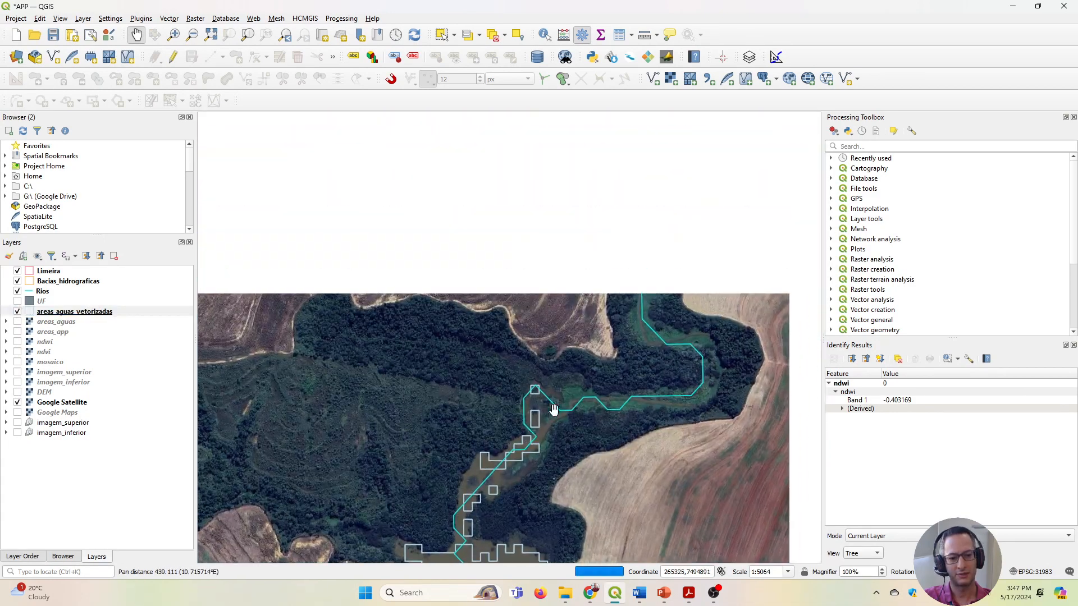
{"action": "scroll", "coordinate": [640, 315], "scroll_direction": "up", "scroll_amount": 2}
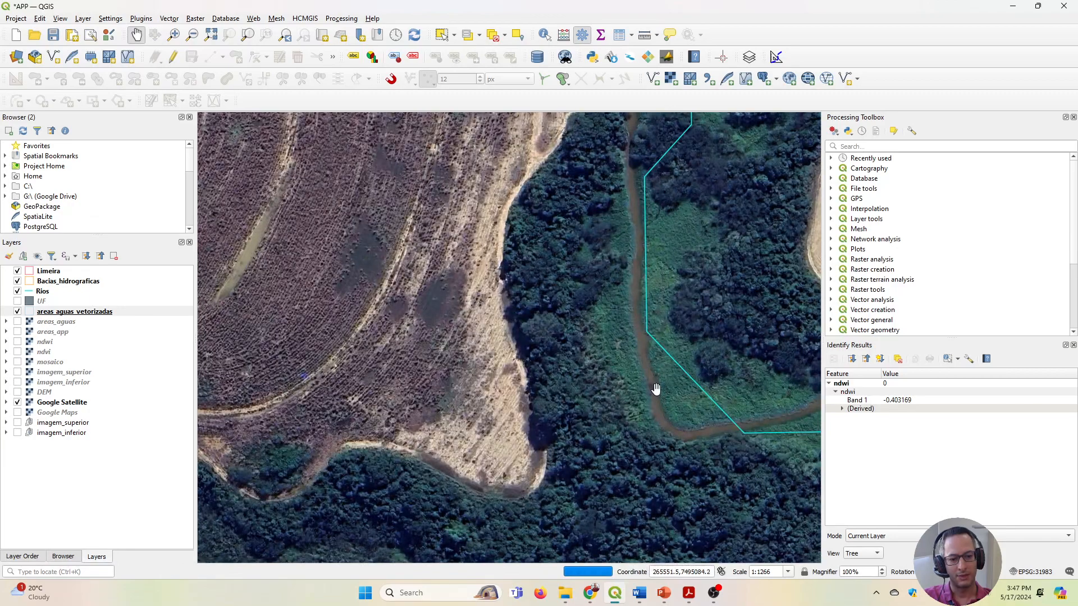
{"action": "left_click_drag", "start_coordinate": [667, 488], "coordinate": [624, 180]}
{"action": "left_click_drag", "start_coordinate": [263, 541], "coordinate": [522, 111]}
{"action": "scroll", "coordinate": [493, 371], "scroll_direction": "down", "scroll_amount": 2}
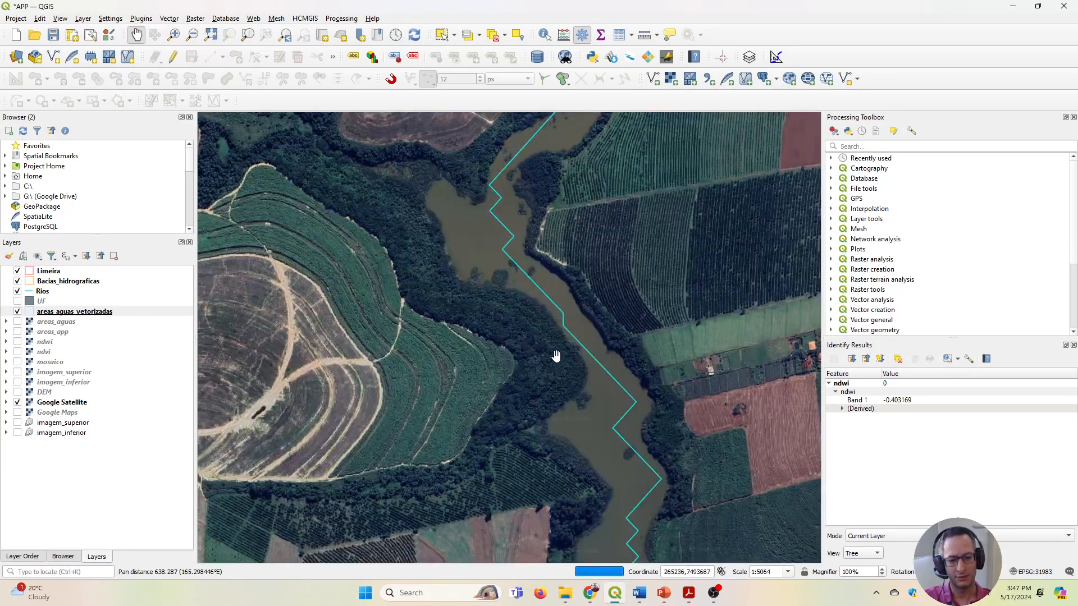
{"action": "scroll", "coordinate": [556, 356], "scroll_direction": "down", "scroll_amount": 2}
{"action": "left_click_drag", "start_coordinate": [559, 418], "coordinate": [570, 232]}
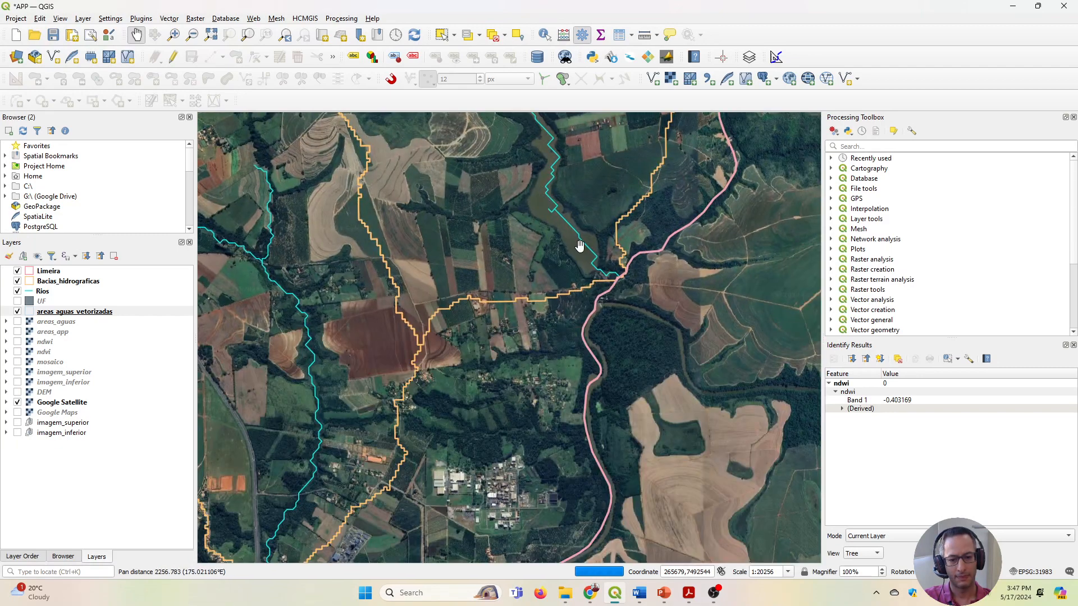
{"action": "left_click_drag", "start_coordinate": [554, 190], "coordinate": [600, 353]}
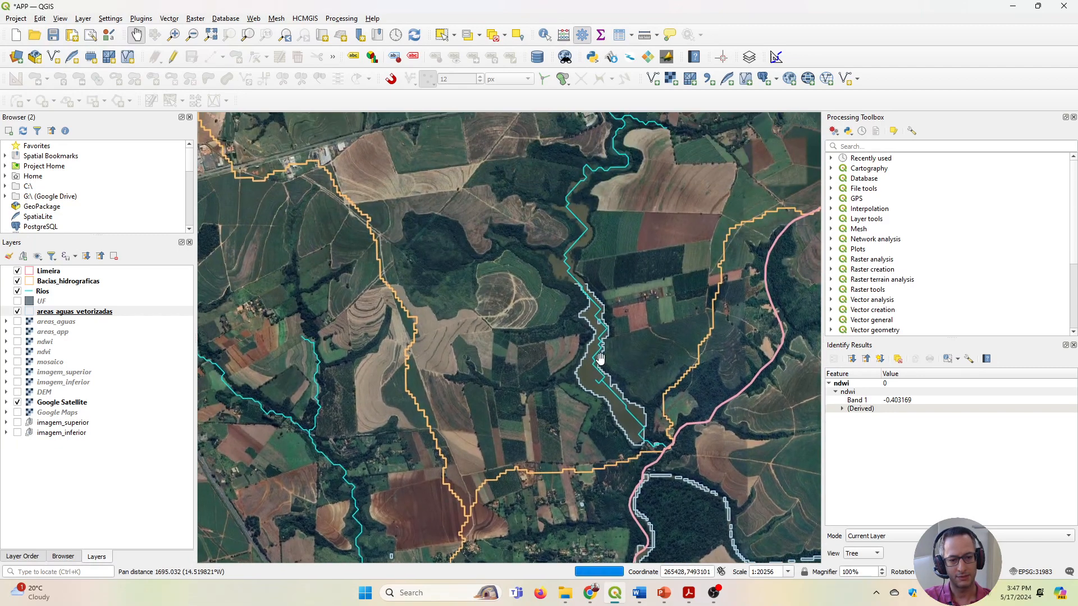
{"action": "left_click_drag", "start_coordinate": [577, 245], "coordinate": [578, 287]}
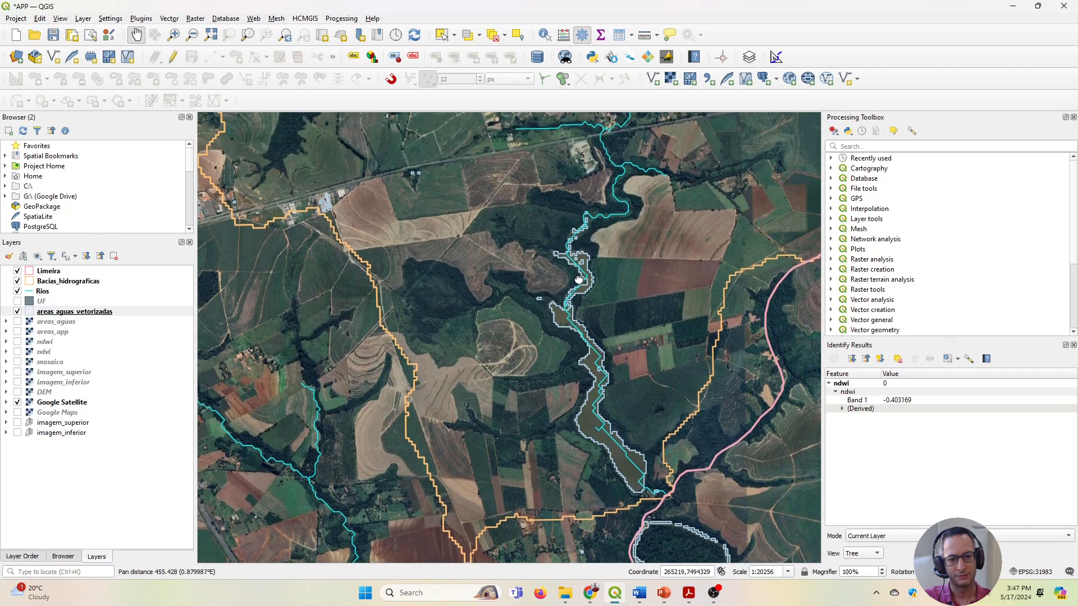
Measure the river's width from bank to bank across the wide vectorized reach.
{"action": "scroll", "coordinate": [578, 289], "scroll_direction": "up", "scroll_amount": 4}
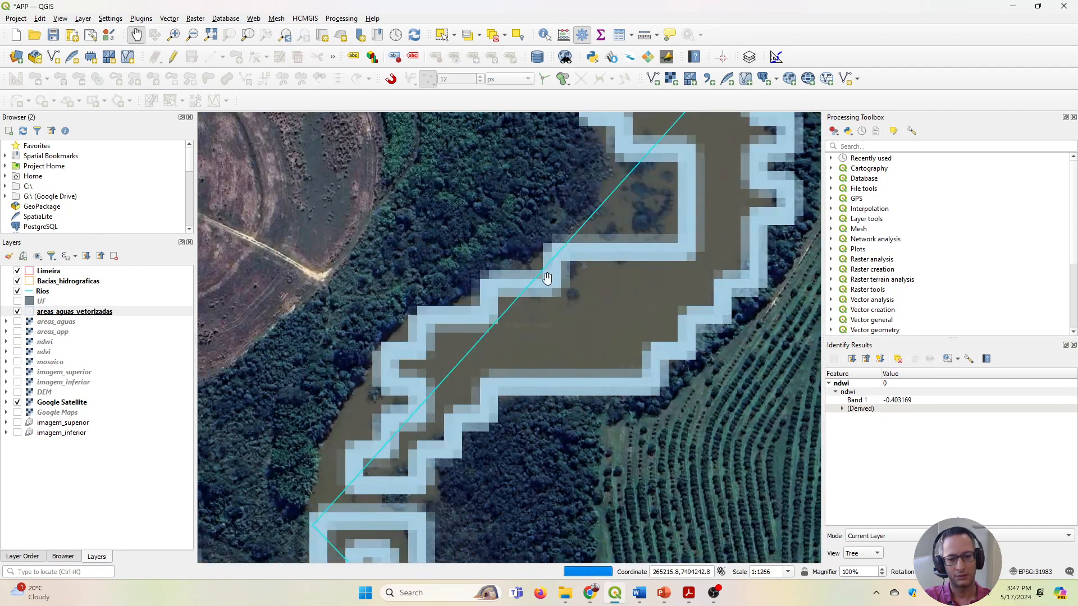
{"action": "scroll", "coordinate": [549, 279], "scroll_direction": "up", "scroll_amount": 1}
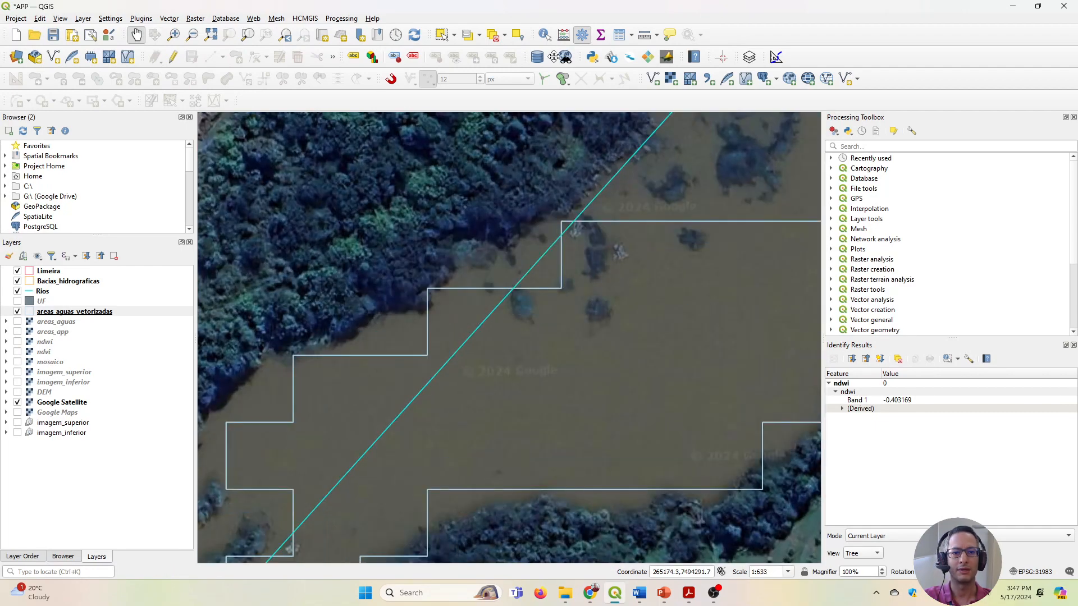
{"action": "left_click", "coordinate": [644, 35]}
{"action": "left_click", "coordinate": [478, 274]}
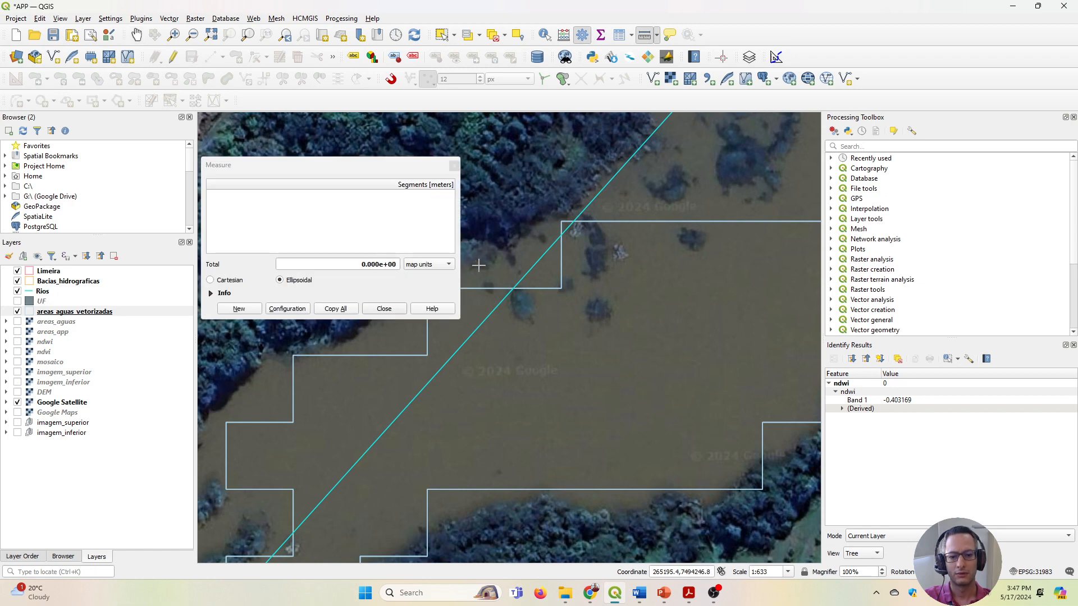
{"action": "left_click", "coordinate": [500, 245]}
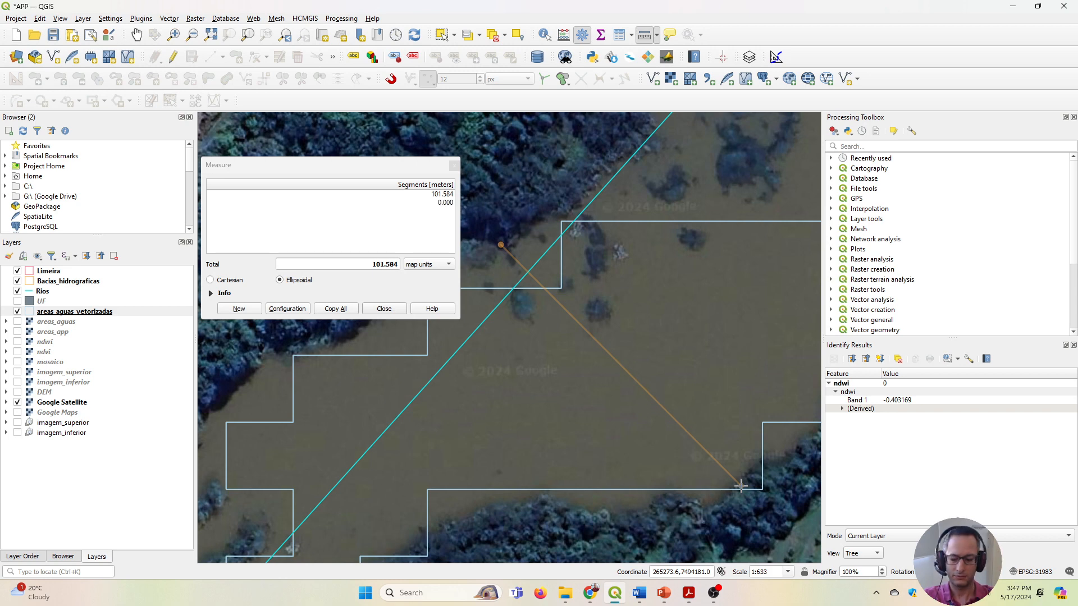
{"action": "left_click", "coordinate": [741, 486]}
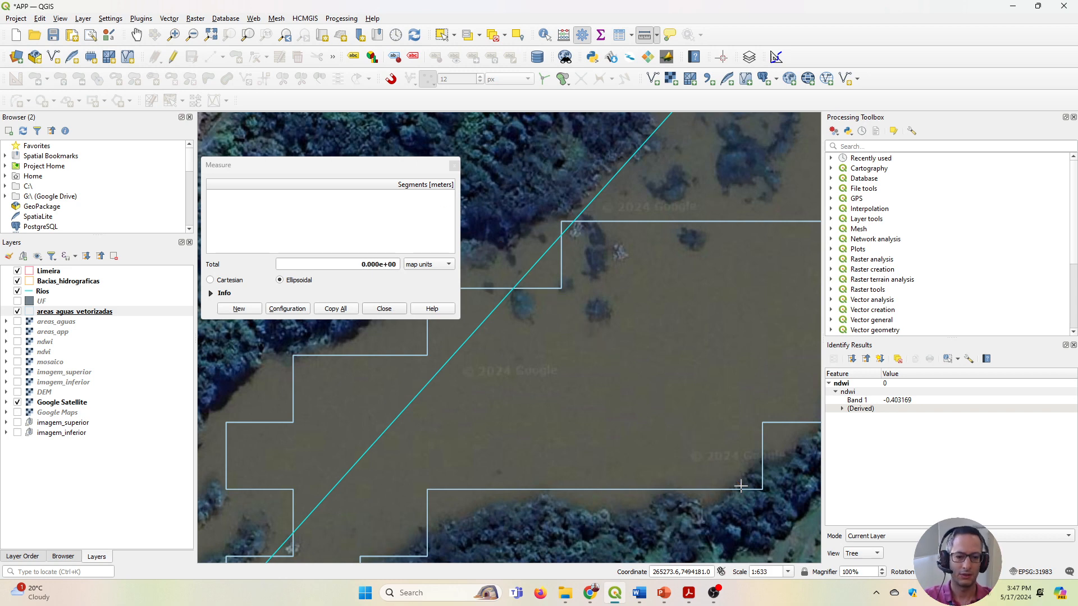
{"action": "left_click", "coordinate": [454, 166]}
Switch to Lei_12651-2012.pdf and review Art. 4, I, item c, on the 100-metre strip for watercourses 50 to 200 metres wide.
{"action": "left_click", "coordinate": [689, 593]}
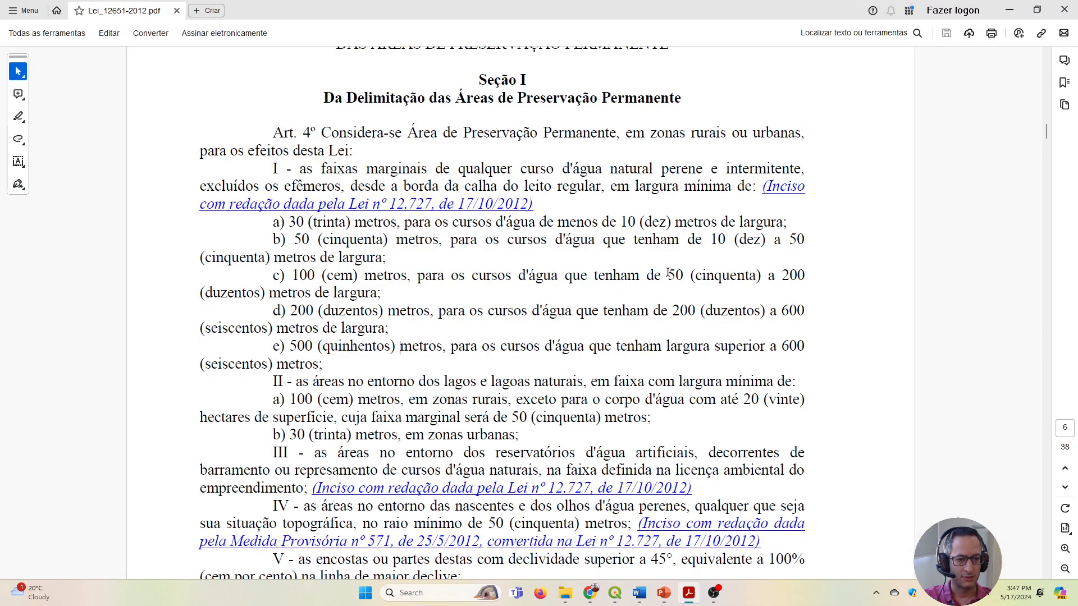
{"action": "left_click_drag", "start_coordinate": [673, 277], "coordinate": [805, 276]}
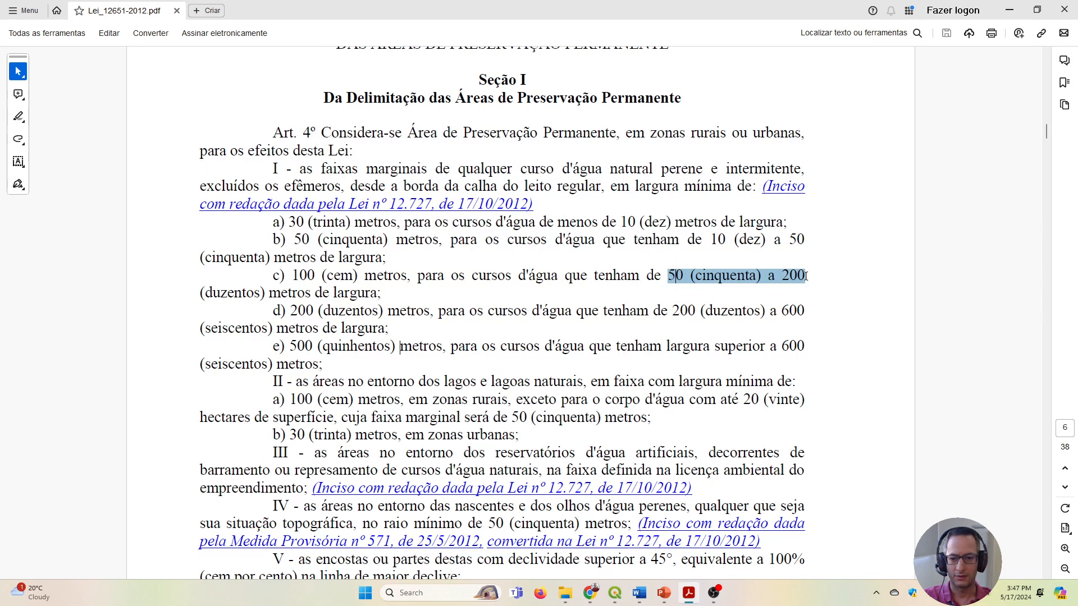
{"action": "left_click_drag", "start_coordinate": [297, 275], "coordinate": [512, 276]}
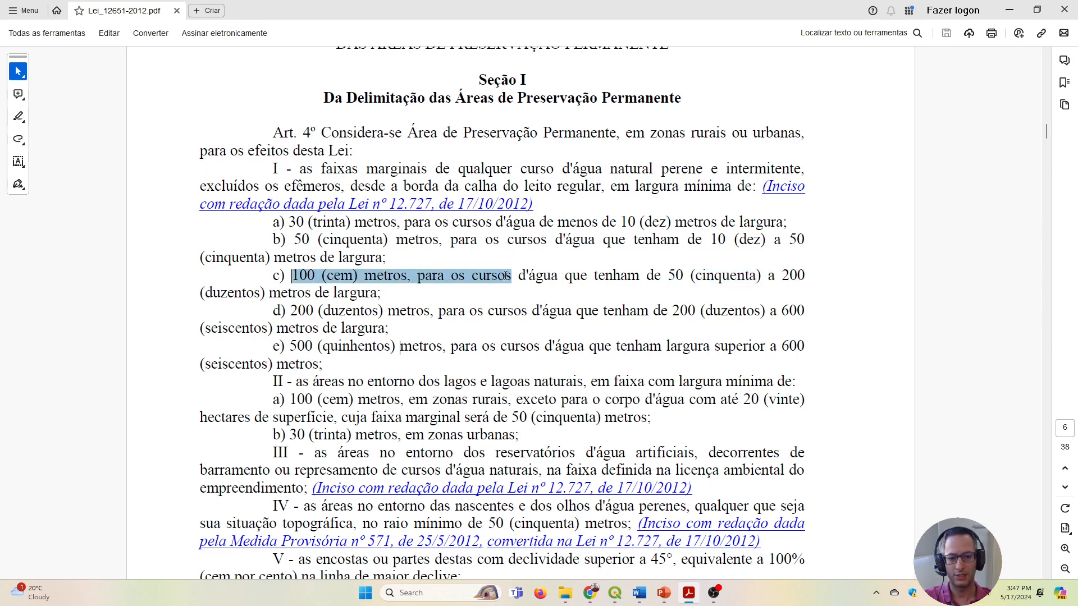
{"action": "left_click", "coordinate": [497, 278]}
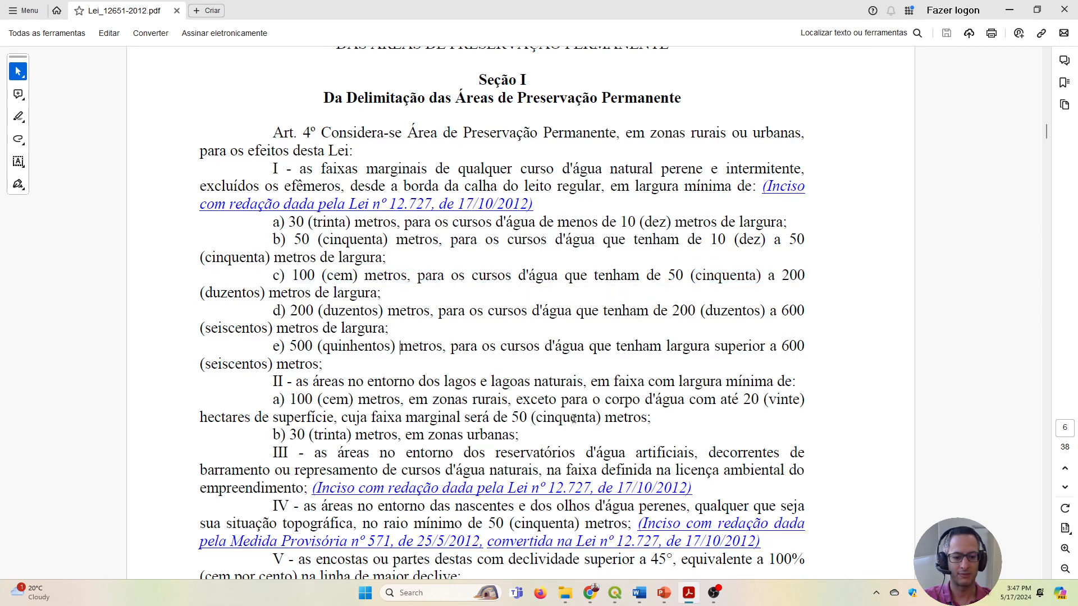
Switch to QGIS and select the wide river polygon at the bend in the areas_aguas_vetorizadas layer.
{"action": "left_click", "coordinate": [614, 592]}
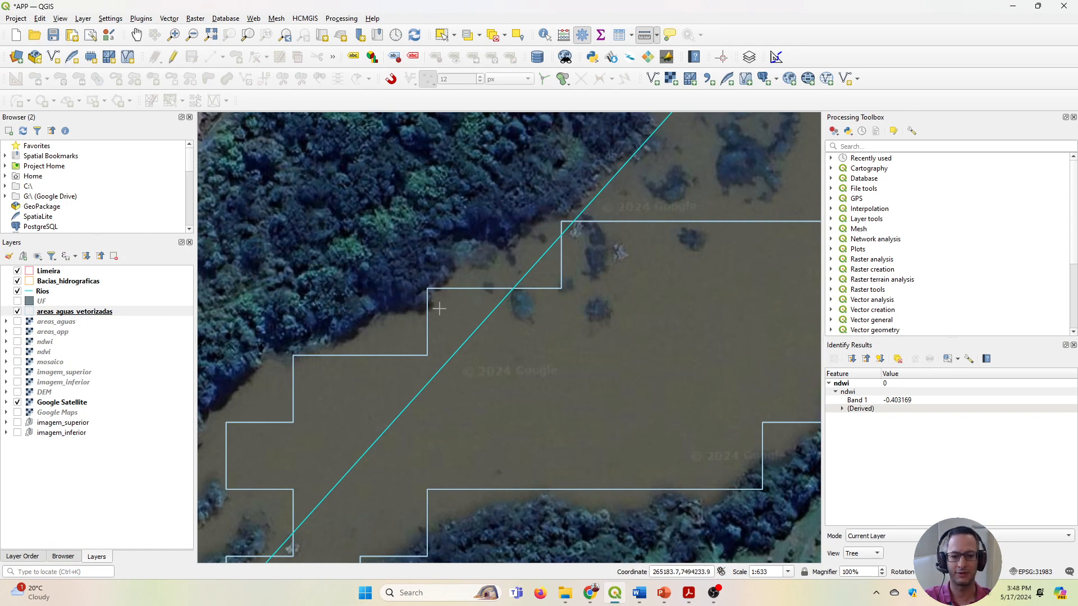
{"action": "scroll", "coordinate": [439, 309], "scroll_direction": "down", "scroll_amount": 1}
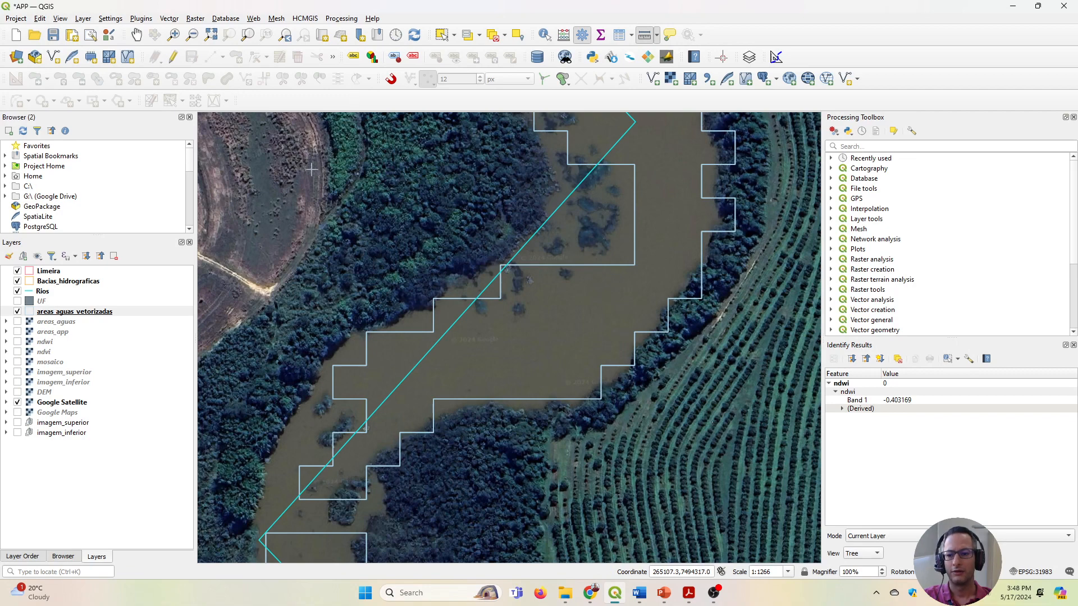
{"action": "left_click", "coordinate": [69, 313]}
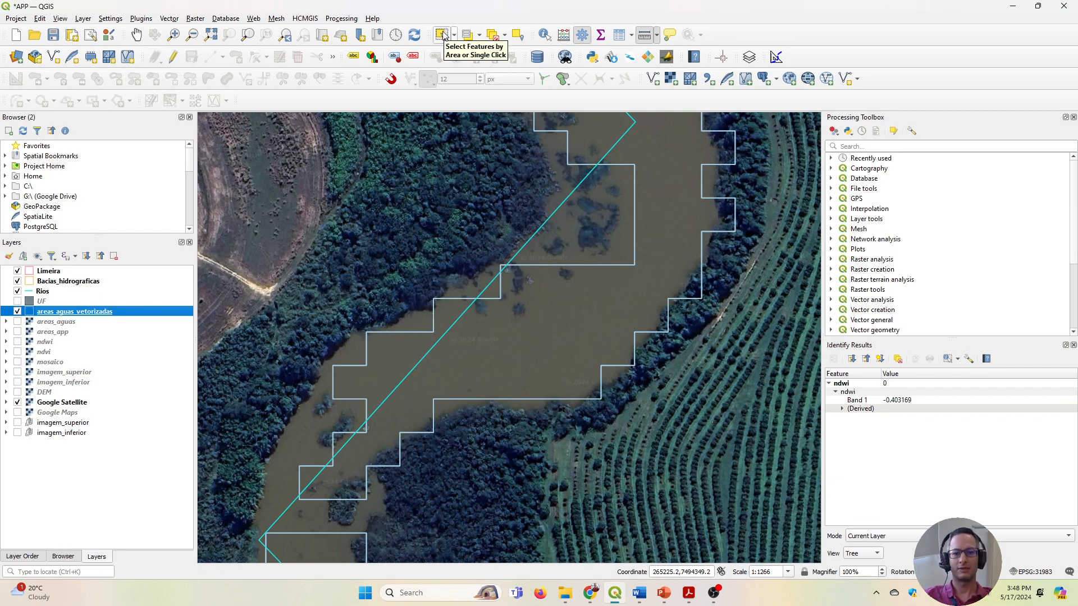
{"action": "left_click", "coordinate": [443, 35]}
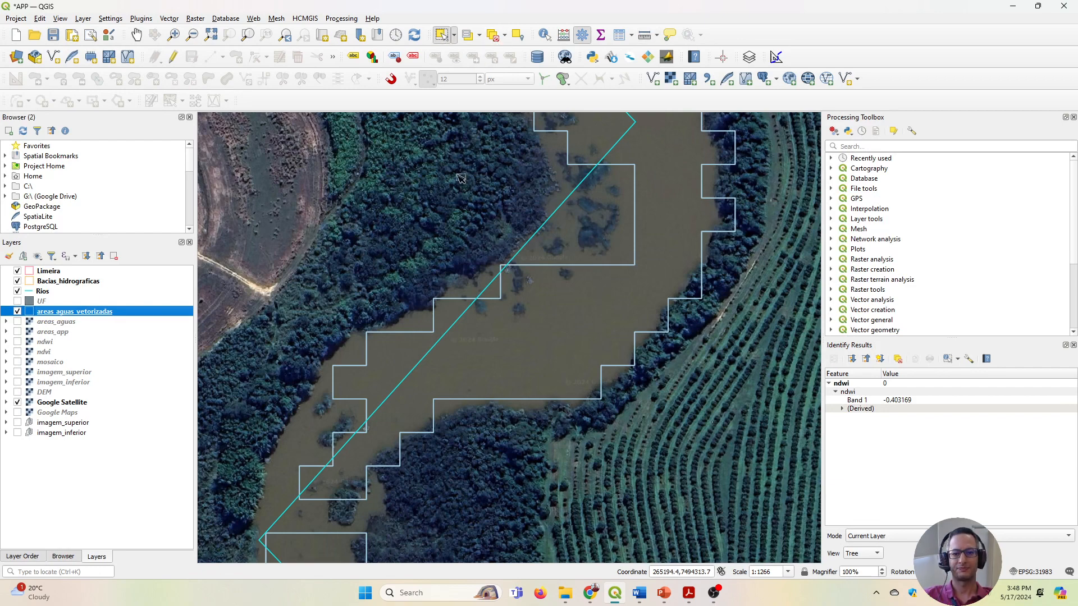
{"action": "left_click", "coordinate": [567, 319]}
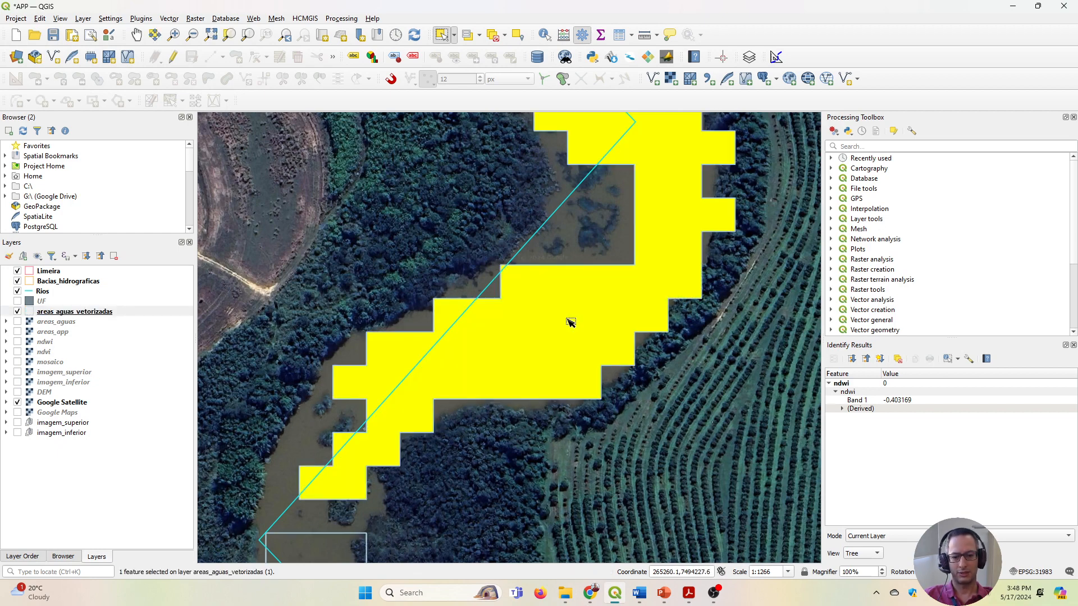
Add the long wide river polygon just downstream to the current selection.
{"action": "scroll", "coordinate": [570, 322], "scroll_direction": "down", "scroll_amount": 2}
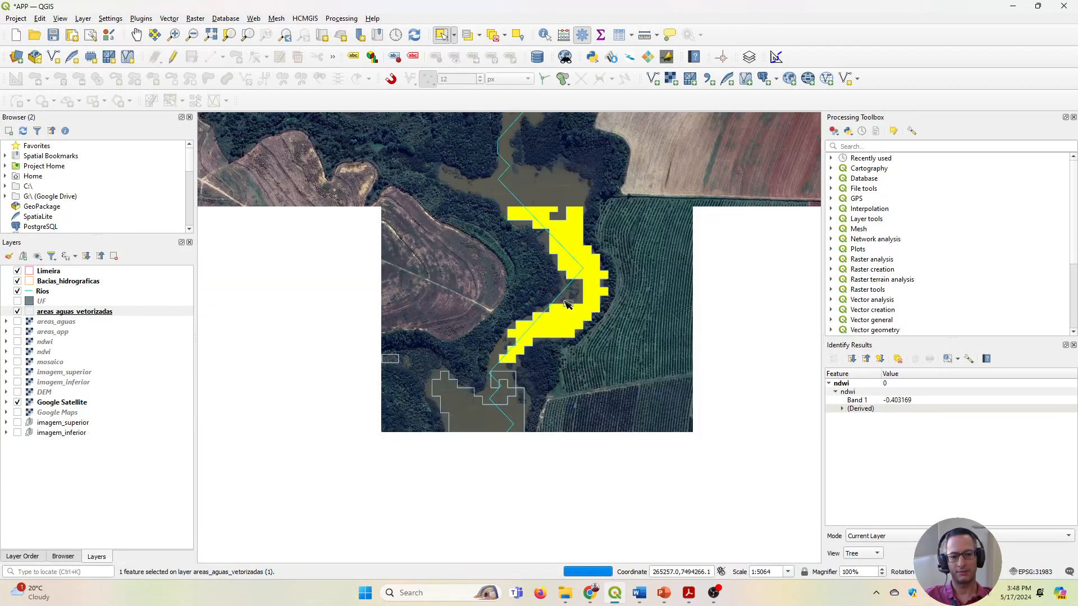
{"action": "scroll", "coordinate": [500, 195], "scroll_direction": "down", "scroll_amount": 1}
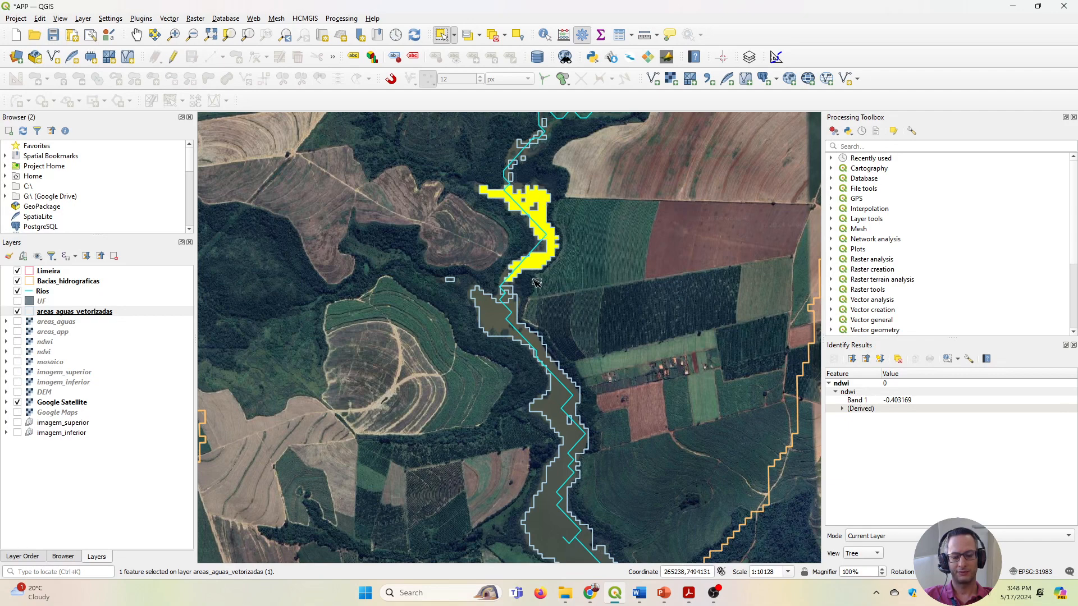
{"action": "key", "text": "ctrl"}
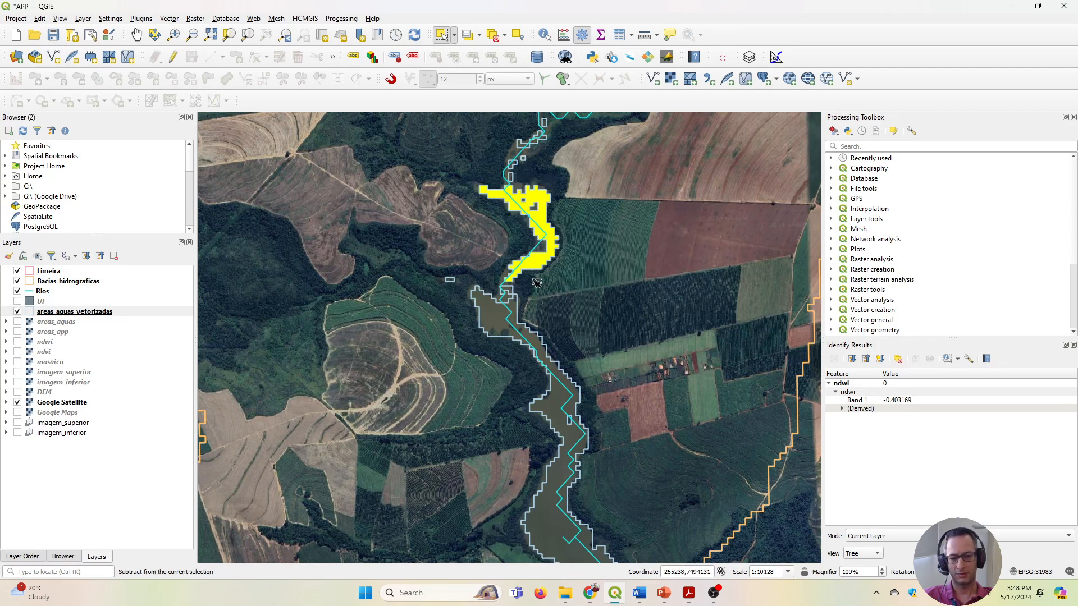
{"action": "left_click", "coordinate": [499, 313], "text": "ctrl"}
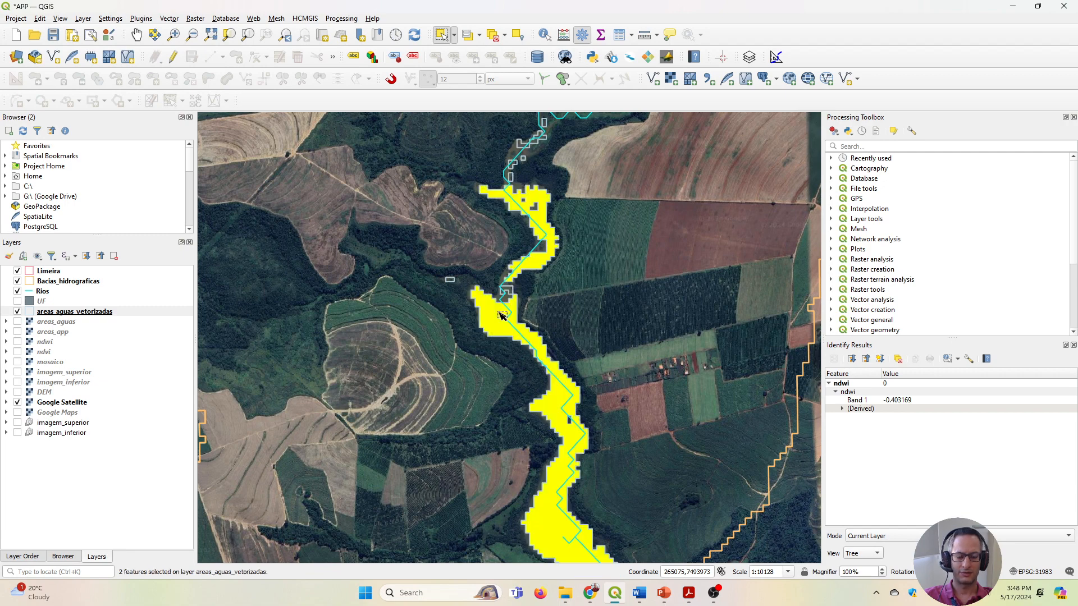
Start exporting only the selected areas_aguas_vetorizadas features, with the format set to ESRI Shapefile.
{"action": "scroll", "coordinate": [552, 430], "scroll_direction": "down", "scroll_amount": 2}
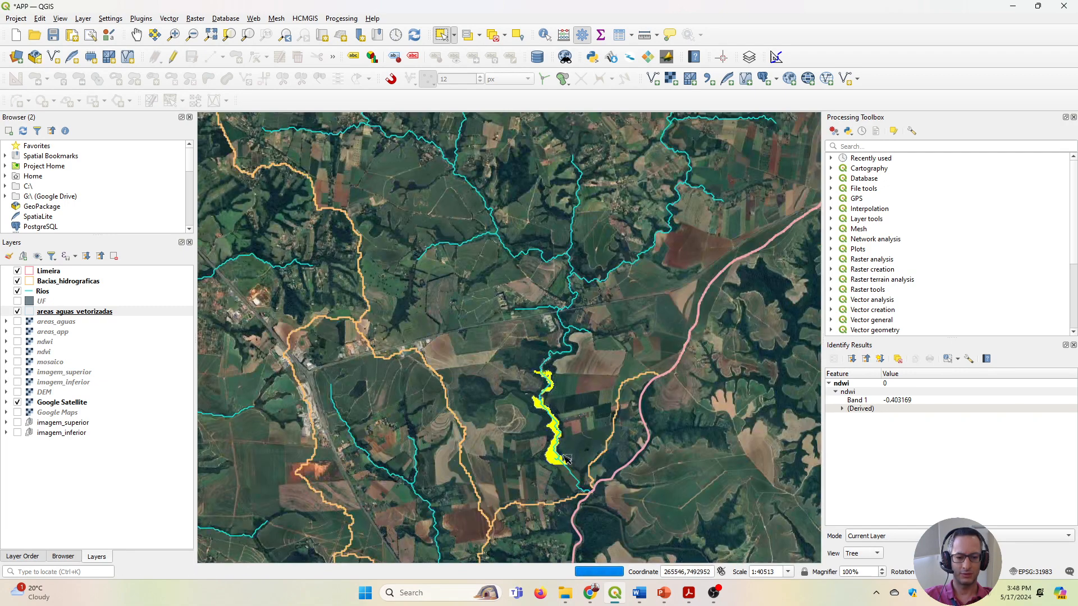
{"action": "scroll", "coordinate": [548, 382], "scroll_direction": "up", "scroll_amount": 2}
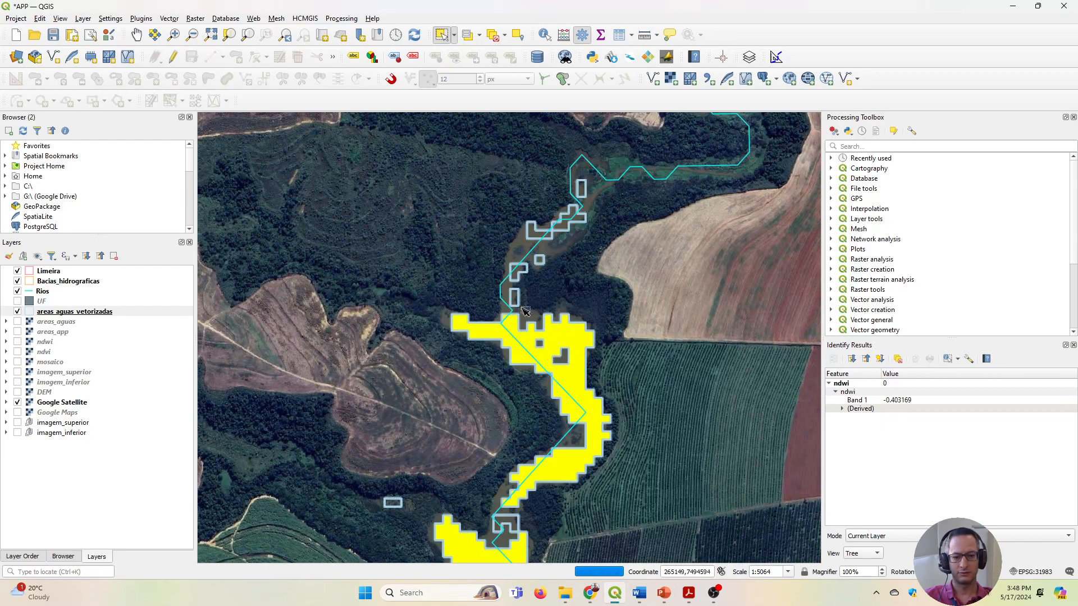
{"action": "scroll", "coordinate": [565, 440], "scroll_direction": "down", "scroll_amount": 1}
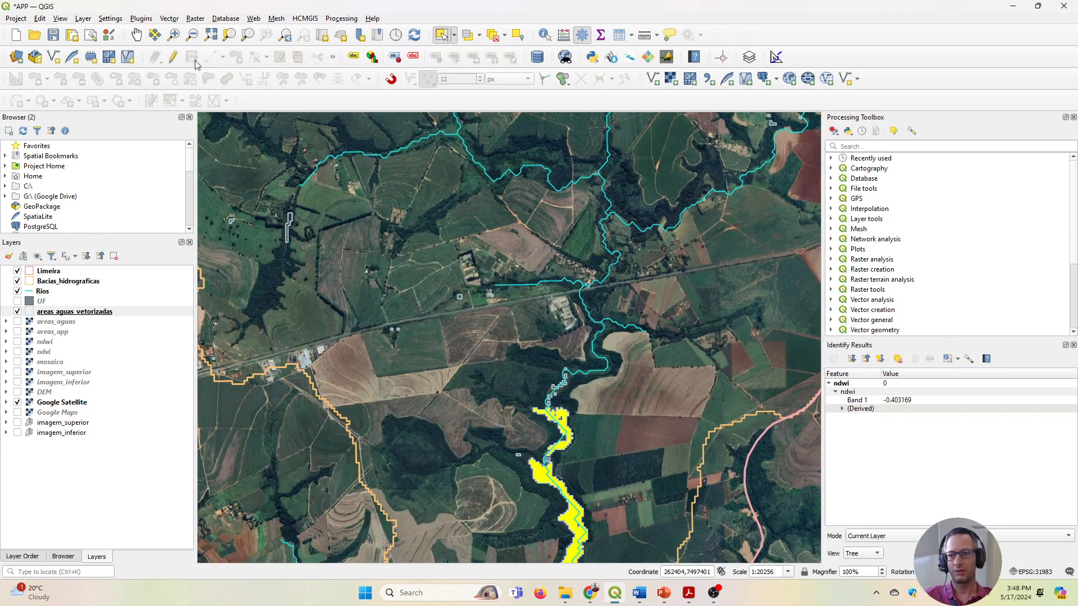
{"action": "left_click", "coordinate": [136, 35]}
{"action": "left_click_drag", "start_coordinate": [441, 348], "coordinate": [410, 199]}
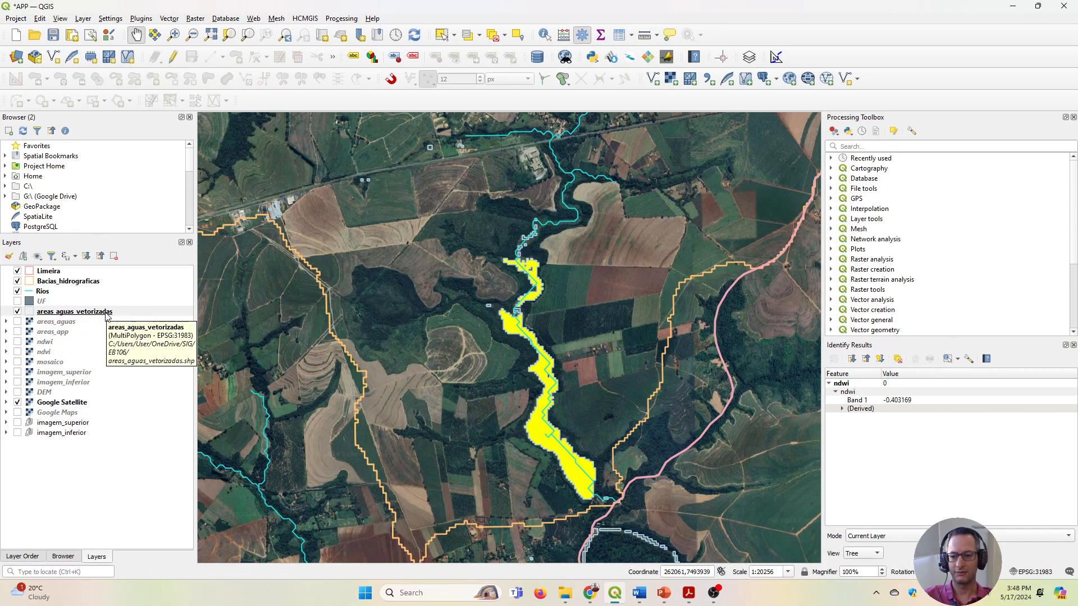
{"action": "right_click", "coordinate": [106, 317]}
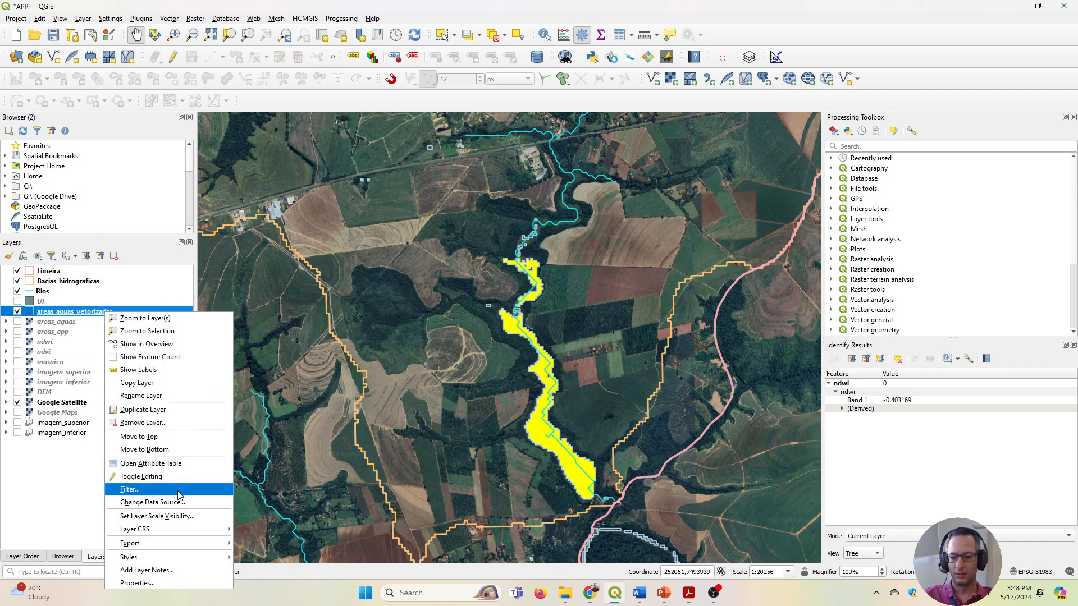
{"action": "mouse_move", "coordinate": [140, 550]}
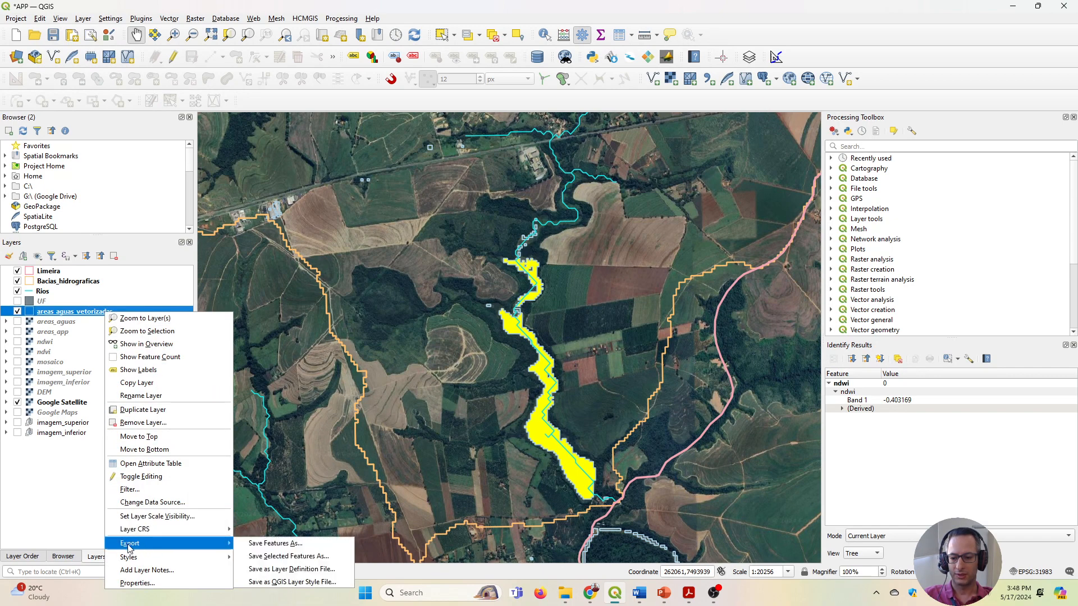
{"action": "left_click", "coordinate": [264, 559]}
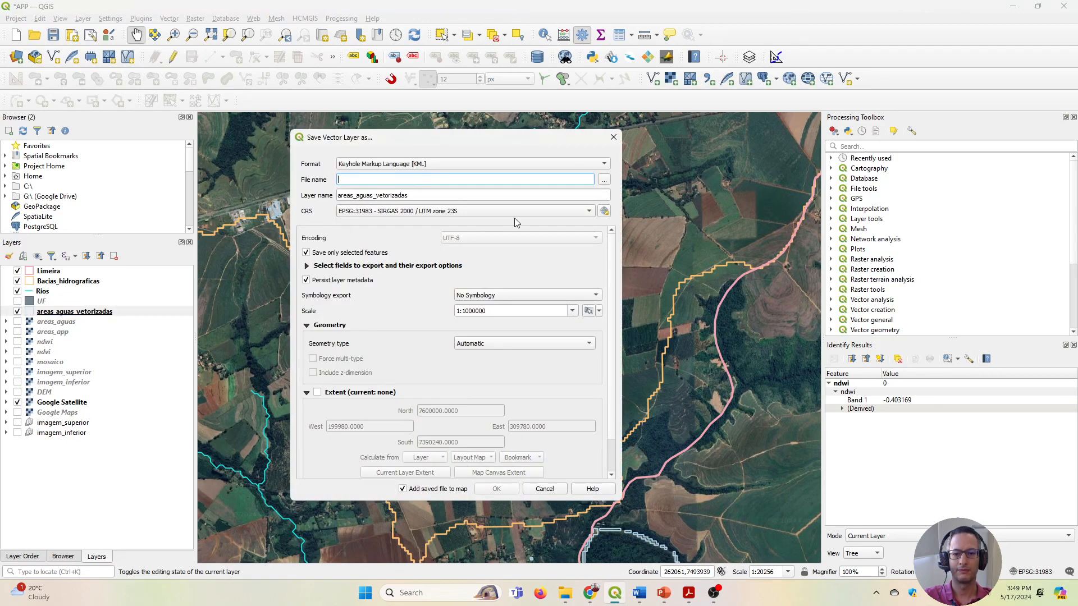
{"action": "left_click", "coordinate": [431, 164]}
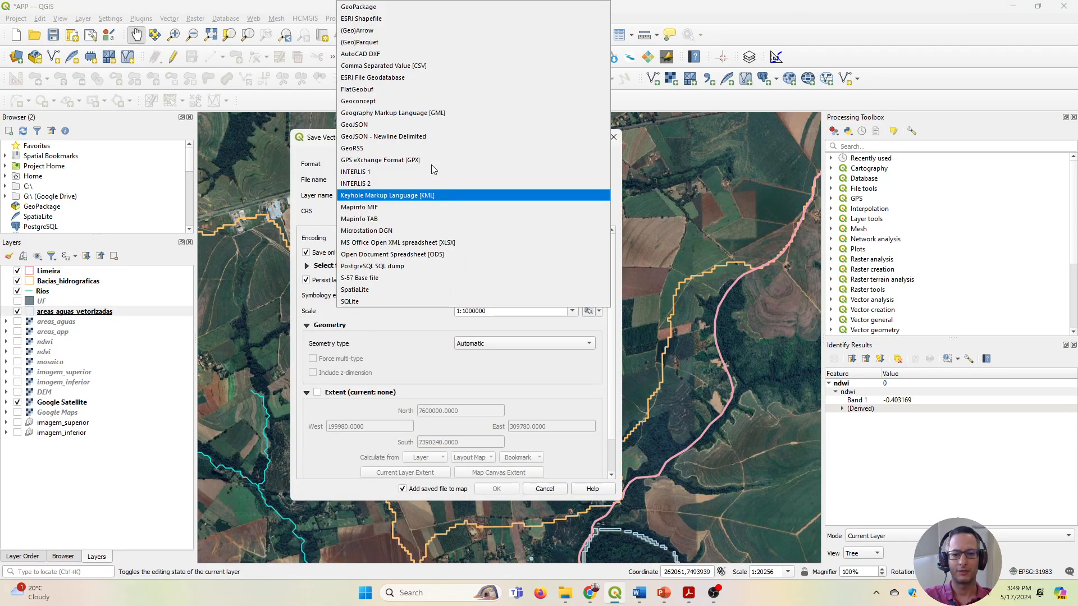
{"action": "left_click", "coordinate": [360, 20]}
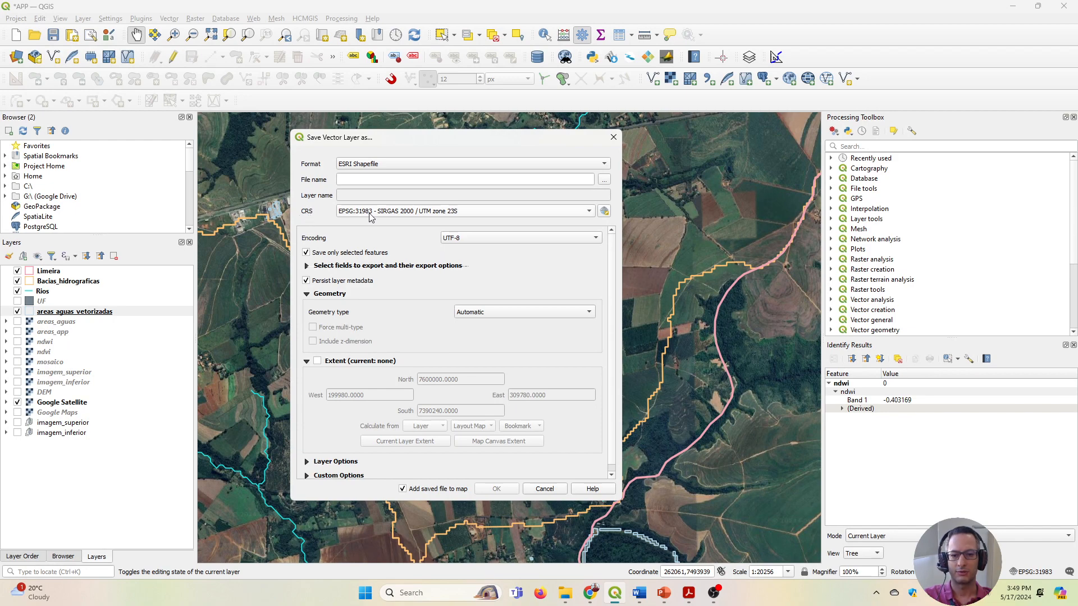
Save the exported features as pedaco_ribeirao_pinhal in the EB106 folder and hide the areas_aguas_vetorizadas layer.
{"action": "left_click", "coordinate": [604, 179]}
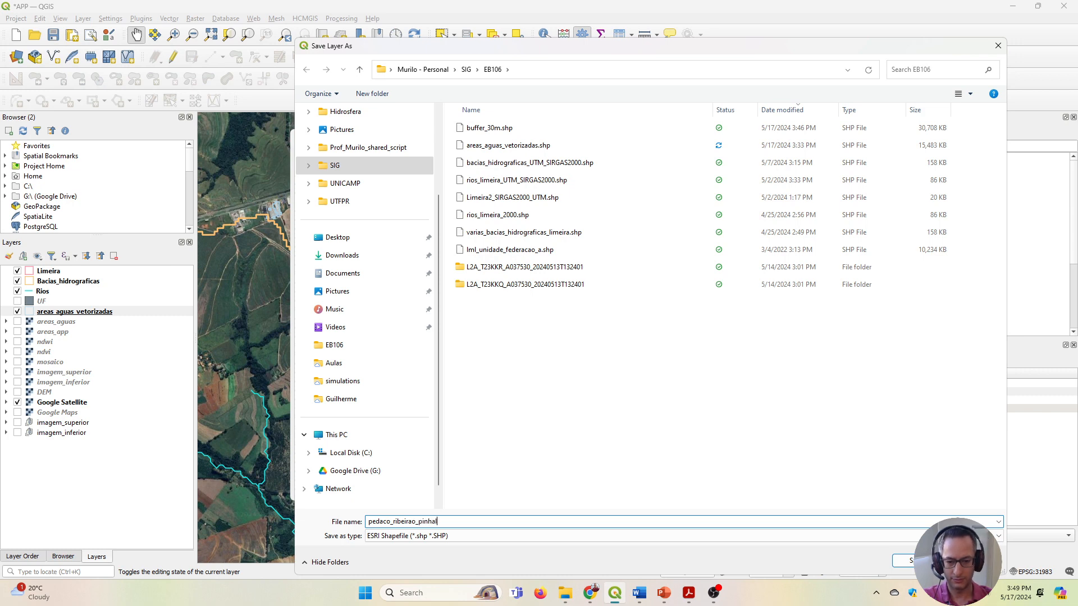
{"action": "key", "text": "Return"}
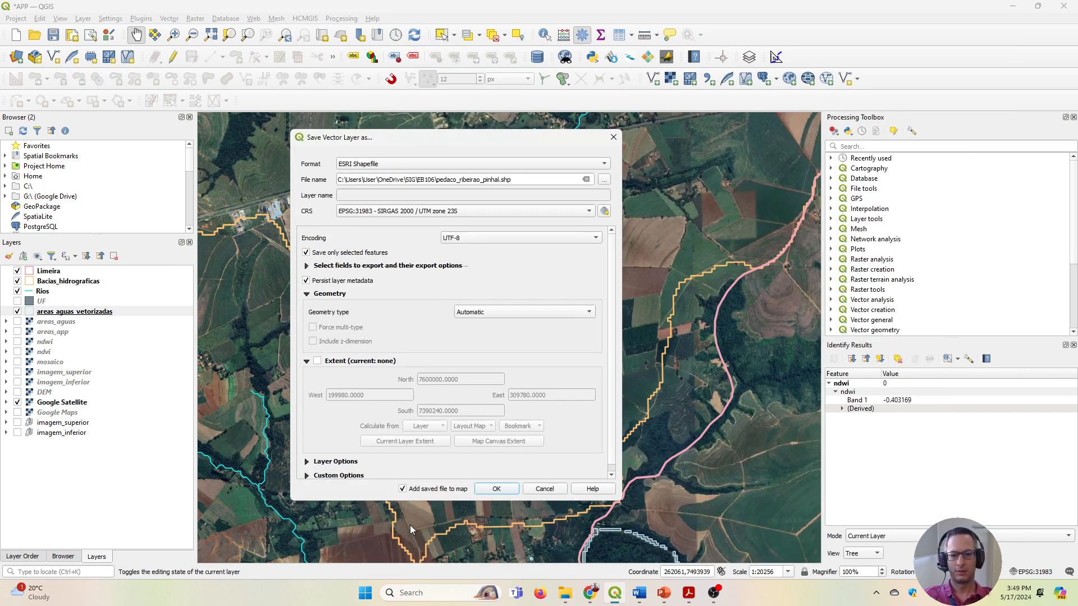
{"action": "left_click_drag", "start_coordinate": [363, 140], "coordinate": [410, 83]}
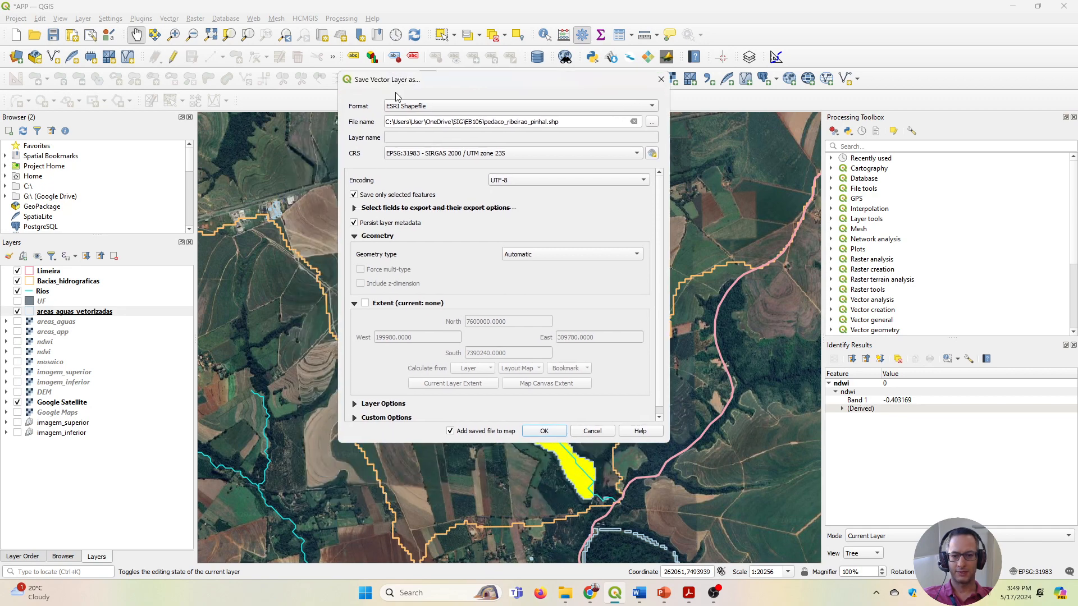
{"action": "left_click", "coordinate": [543, 432]}
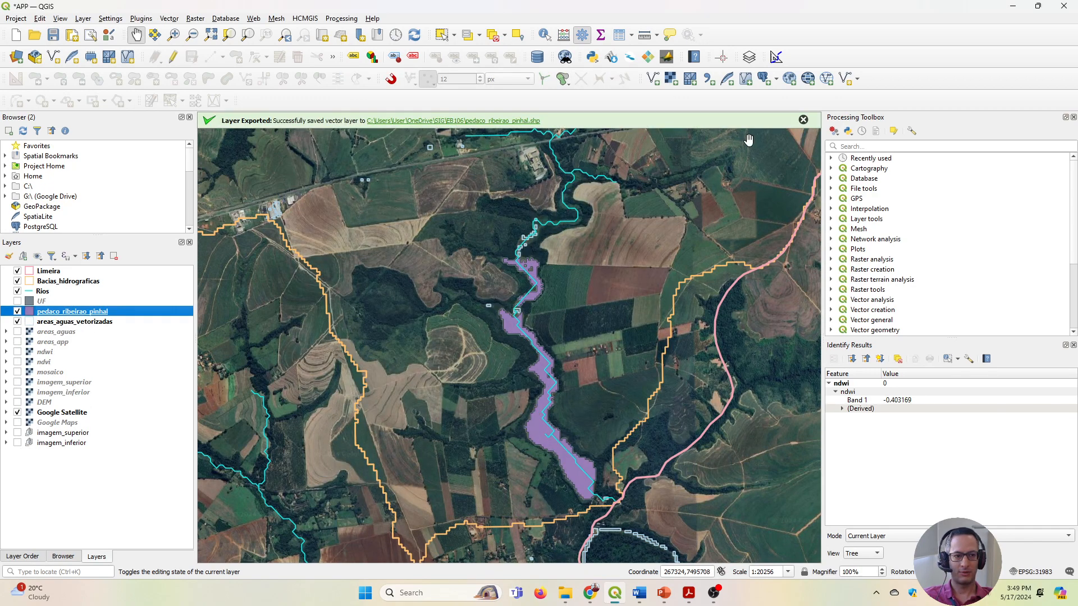
{"action": "left_click", "coordinate": [803, 120]}
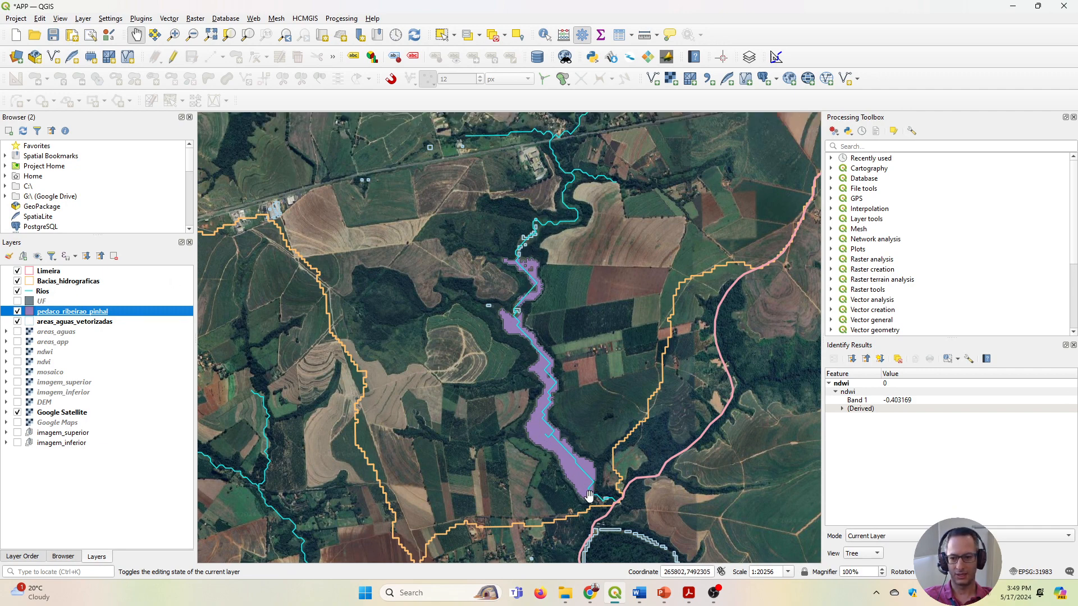
{"action": "left_click", "coordinate": [17, 322]}
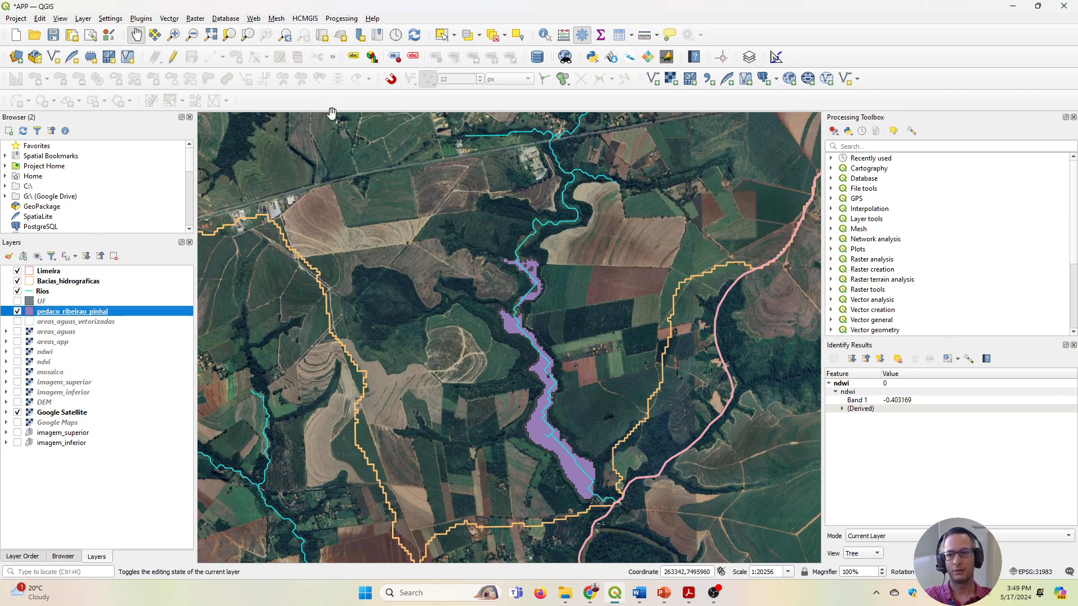
Set up a Buffer of the pedaco_ribeirao_pinhal layer with a distance of 100 meters and the result dissolved.
{"action": "left_click", "coordinate": [195, 19]}
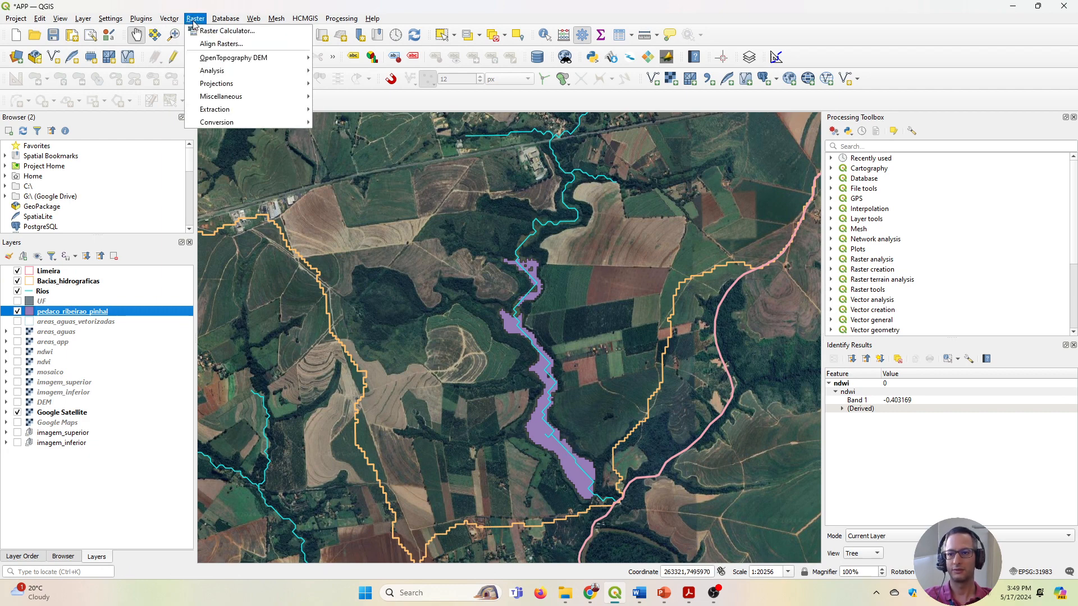
{"action": "mouse_move", "coordinate": [165, 24]}
{"action": "mouse_move", "coordinate": [223, 46]}
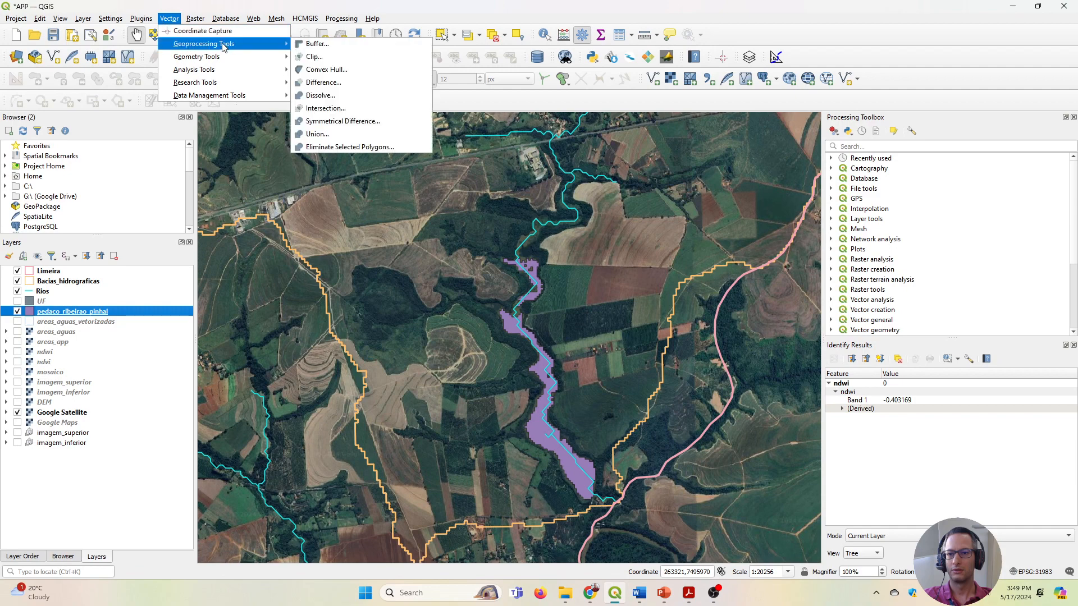
{"action": "left_click", "coordinate": [317, 44]}
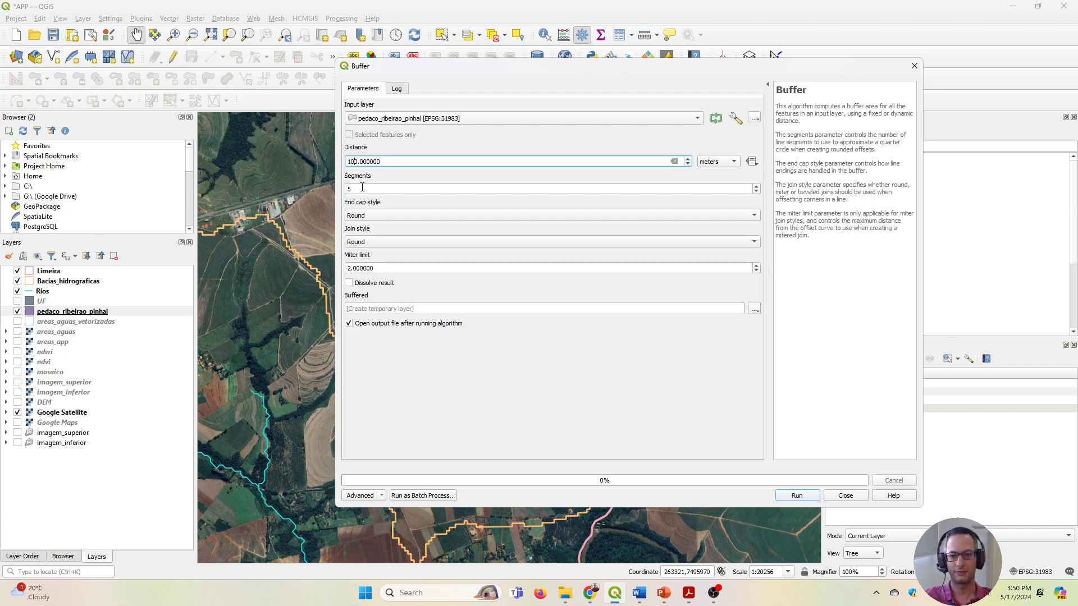
{"action": "left_click", "coordinate": [362, 285]}
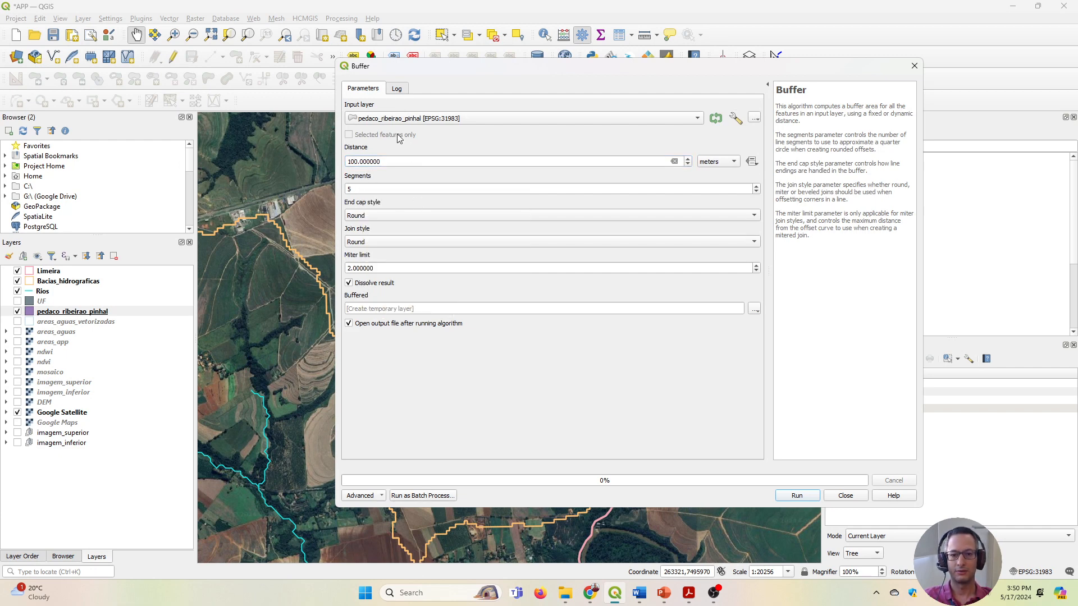
{"action": "left_click", "coordinate": [373, 121]}
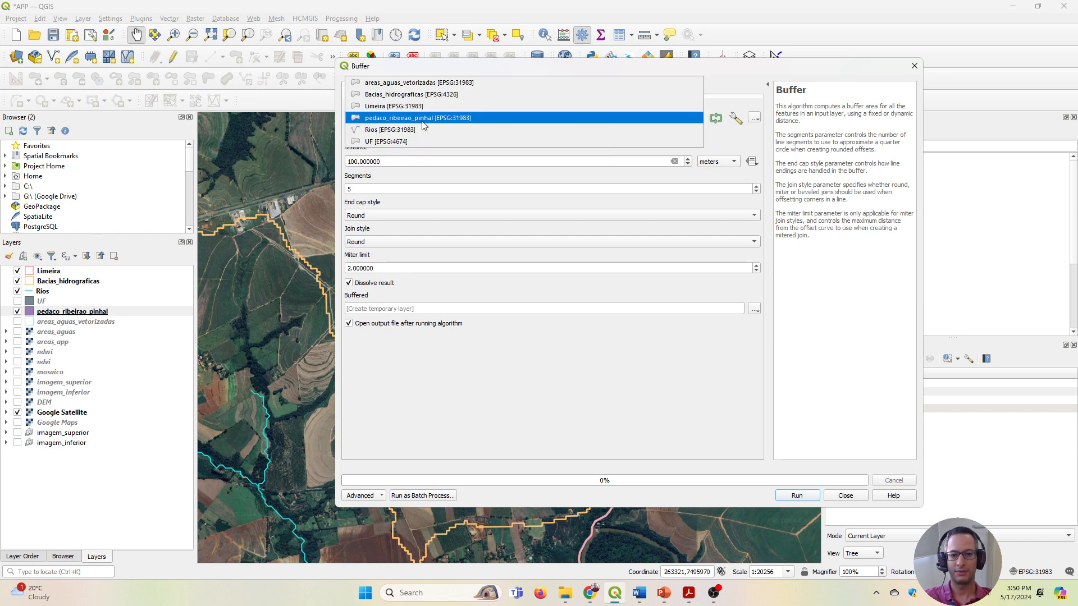
{"action": "left_click", "coordinate": [376, 119]}
{"action": "left_click_drag", "start_coordinate": [433, 75], "coordinate": [786, 107]}
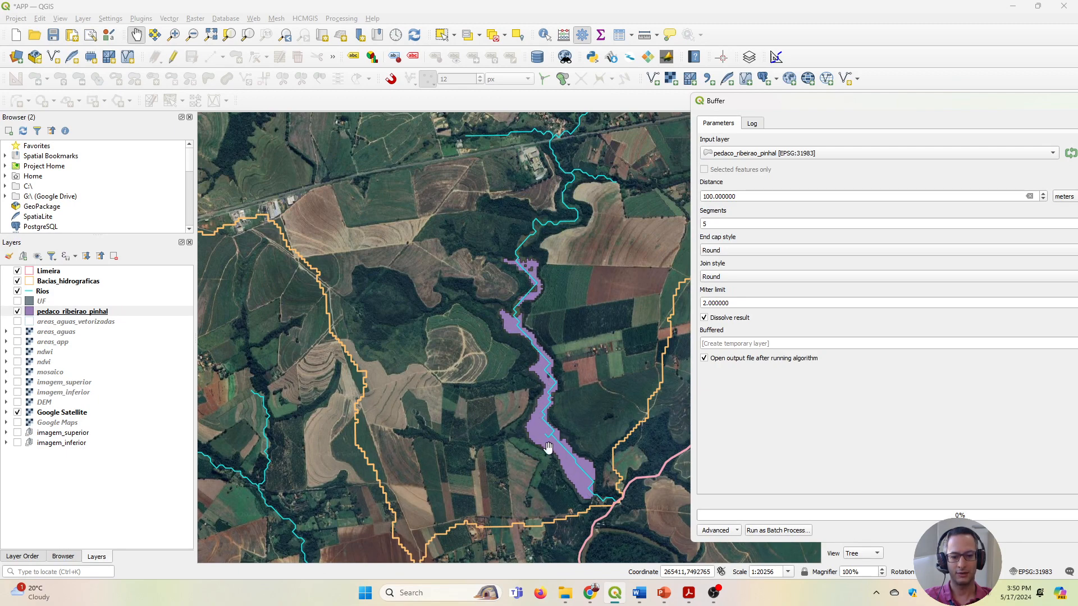
{"action": "left_click_drag", "start_coordinate": [781, 104], "coordinate": [565, 97]}
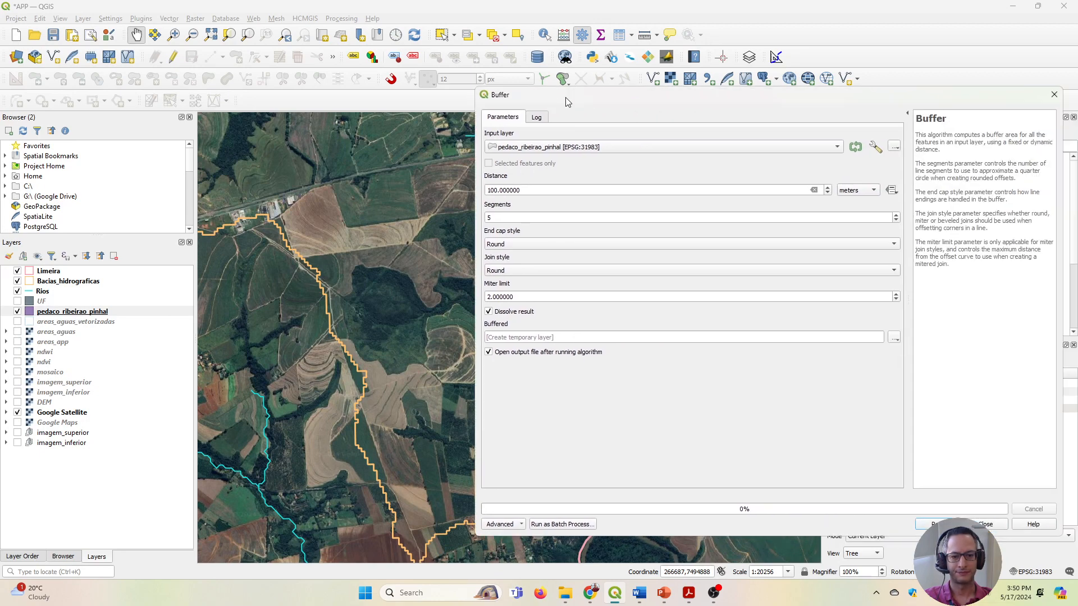
Set the buffer output to a shapefile named buffer_100m in the EB106 folder, run the buffer and close its dialog.
{"action": "left_click", "coordinate": [893, 337]}
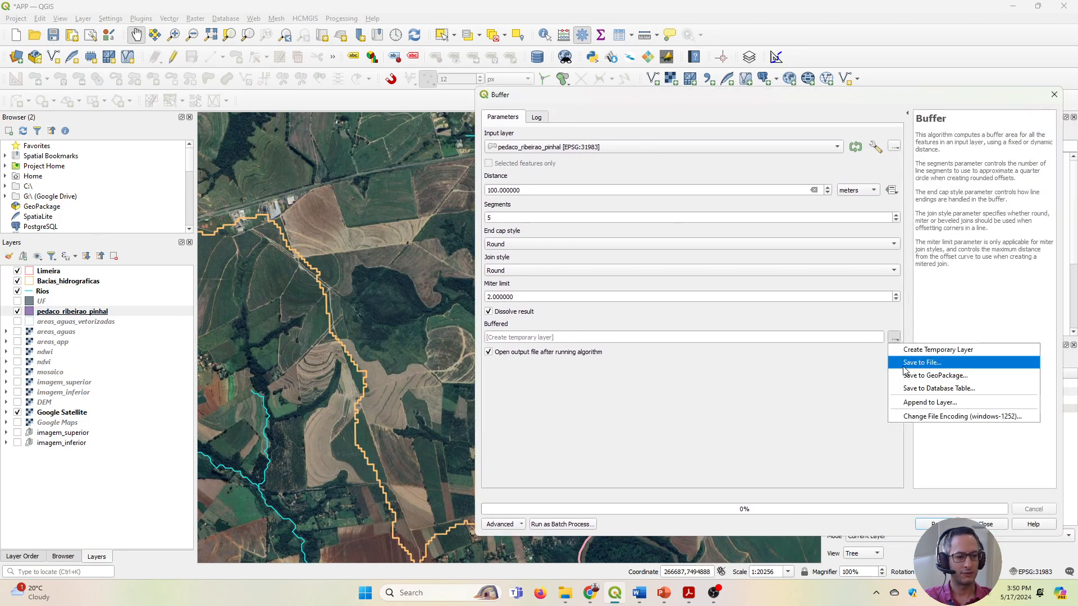
{"action": "left_click", "coordinate": [904, 366]}
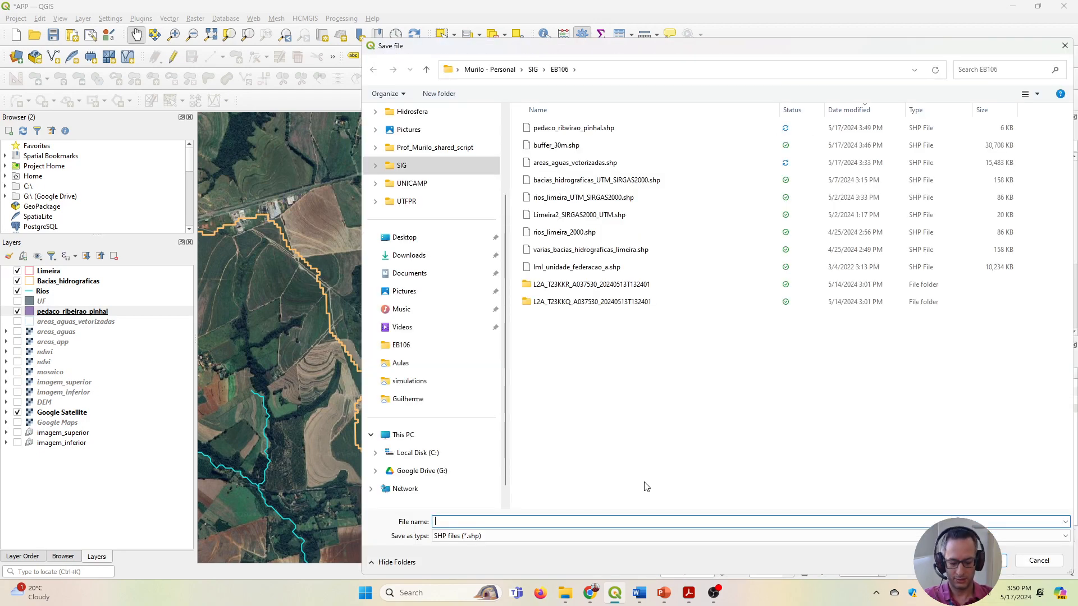
{"action": "type", "text": "buffer"}
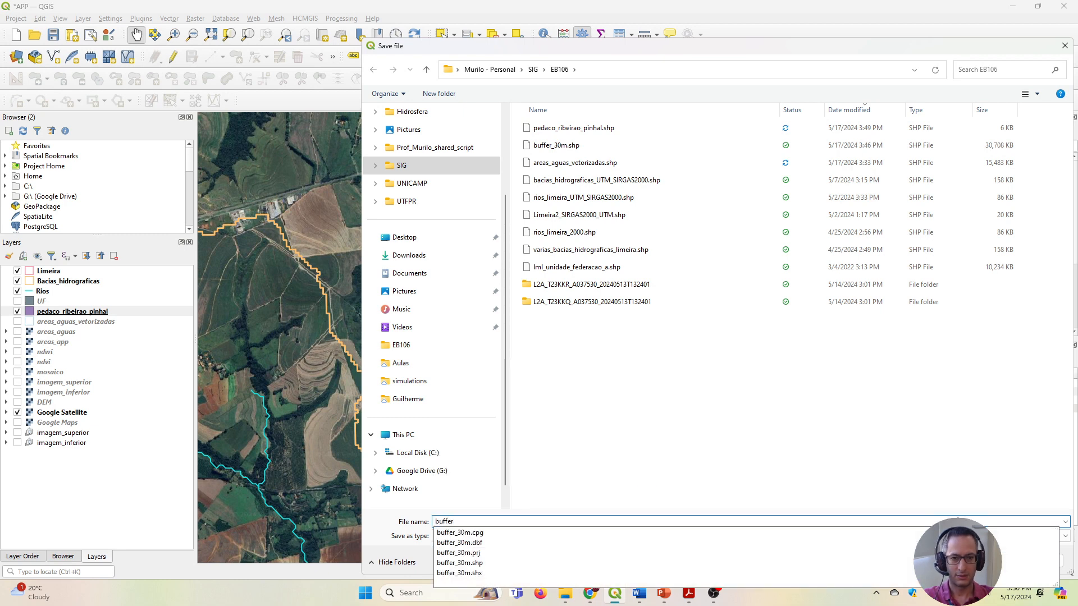
{"action": "type", "text": ")"}
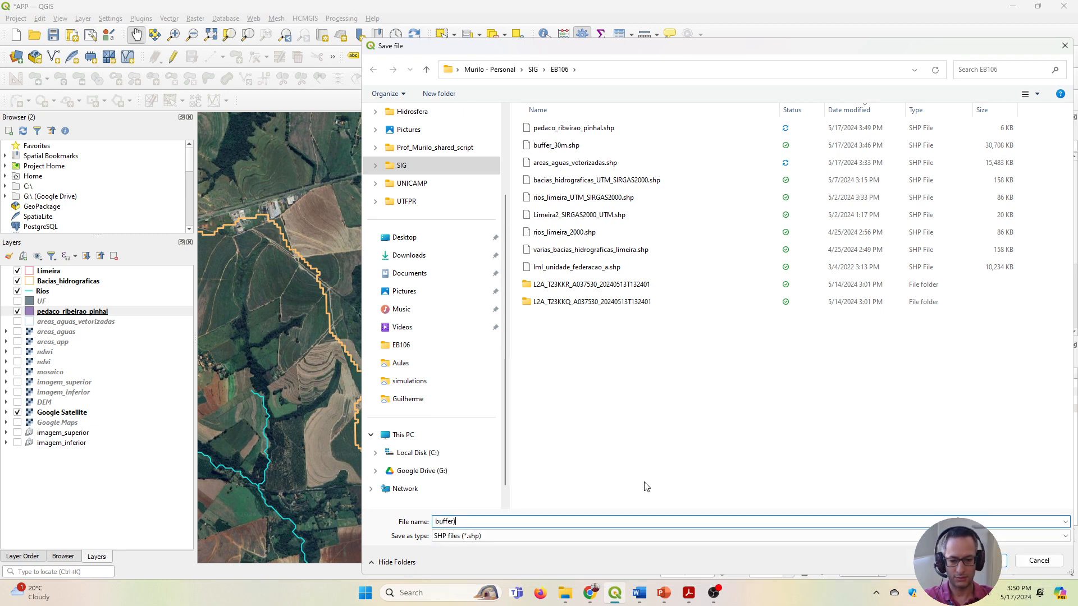
{"action": "key", "text": "BackSpace"}
{"action": "type", "text": "_100m"}
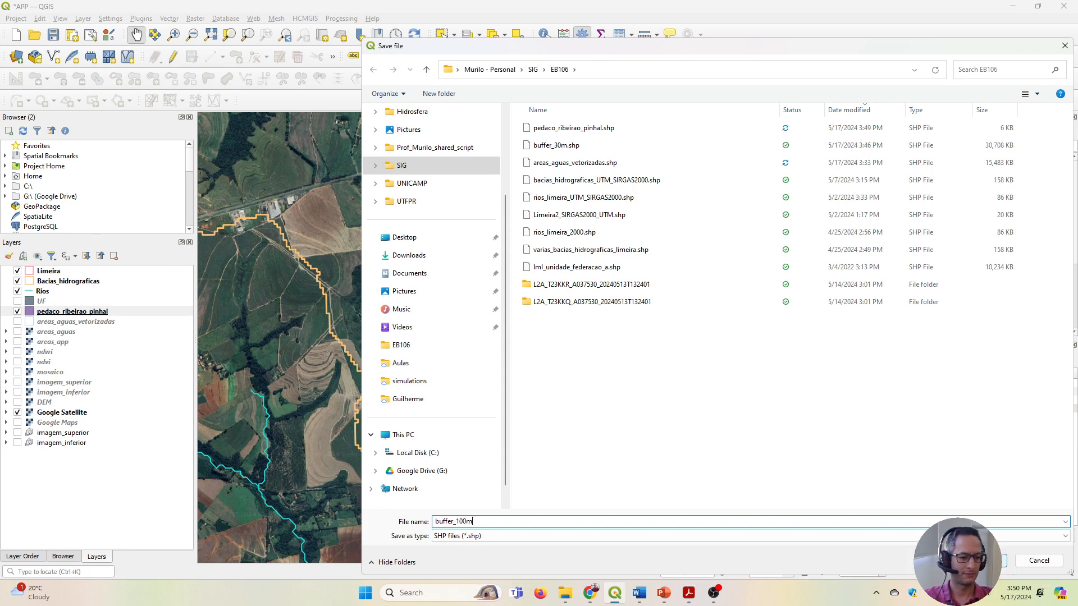
{"action": "key", "text": "Return"}
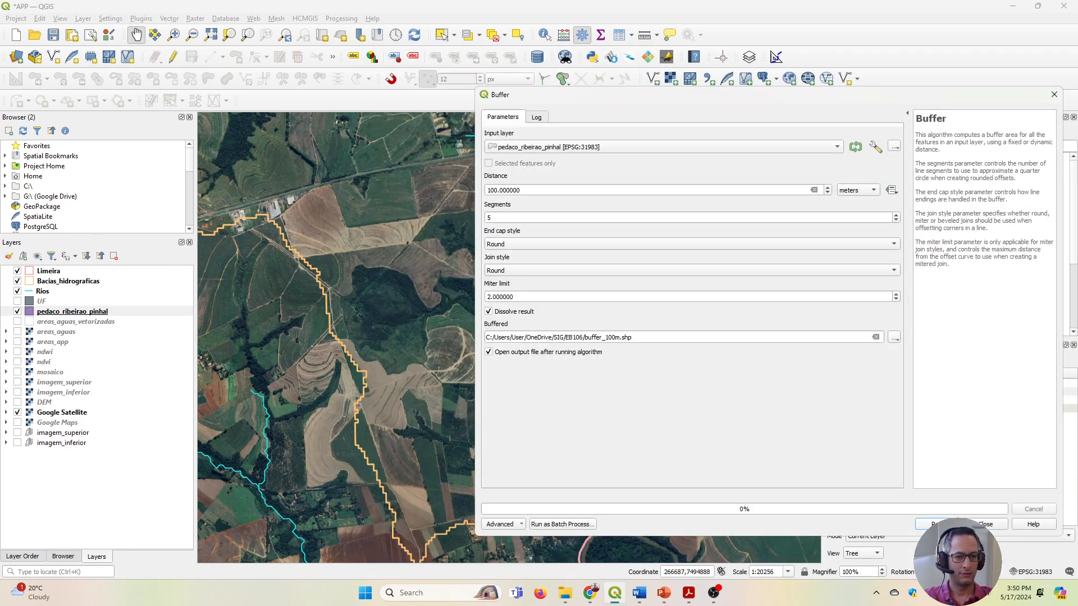
{"action": "left_click", "coordinate": [943, 525]}
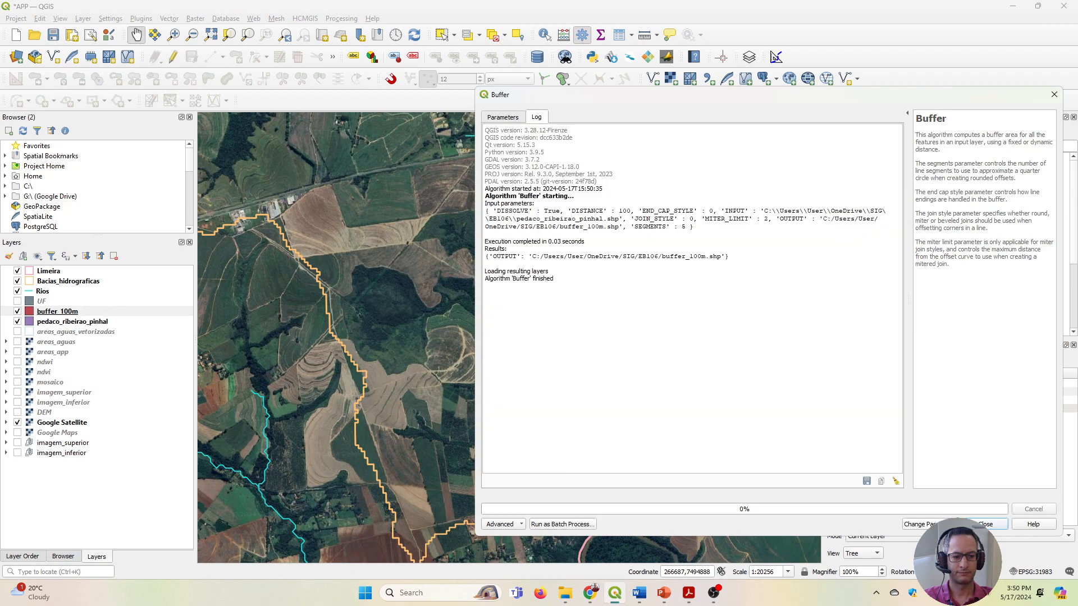
{"action": "left_click", "coordinate": [990, 528]}
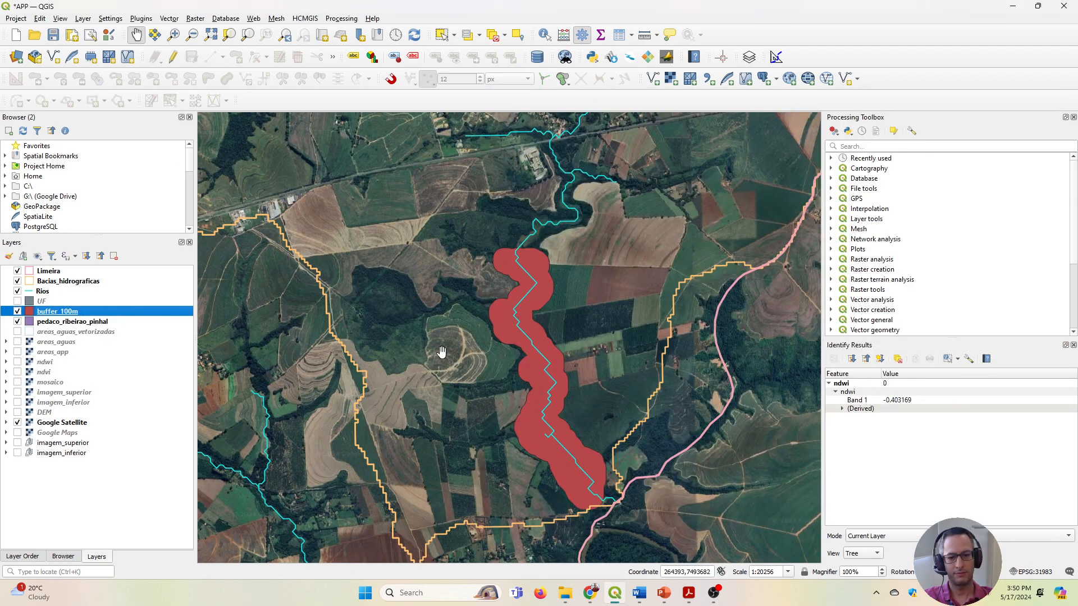
{"action": "left_click_drag", "start_coordinate": [491, 343], "coordinate": [418, 189]}
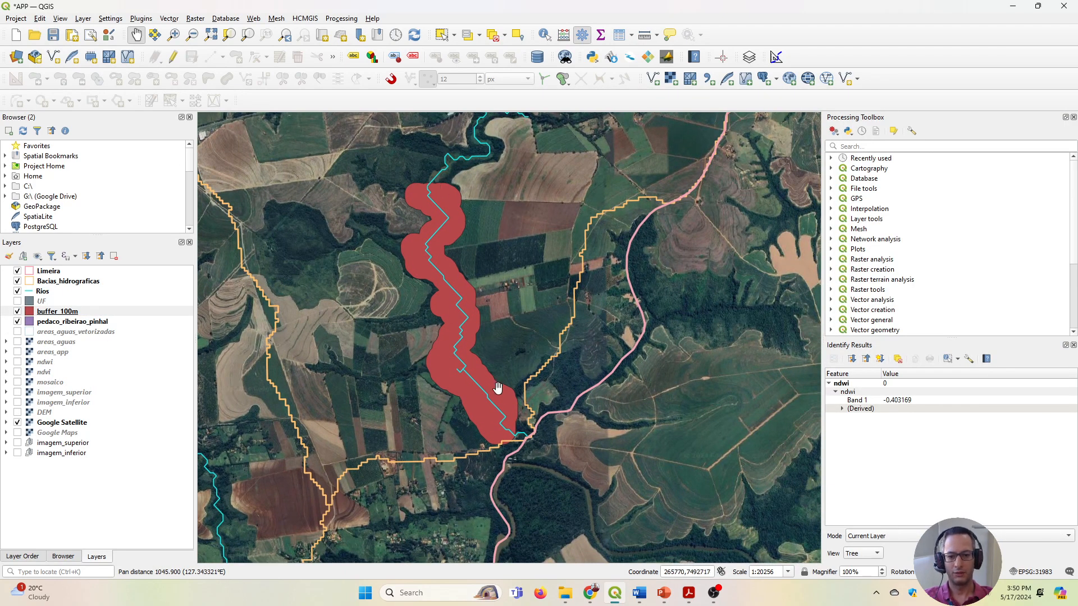
{"action": "scroll", "coordinate": [469, 363], "scroll_direction": "up", "scroll_amount": 1}
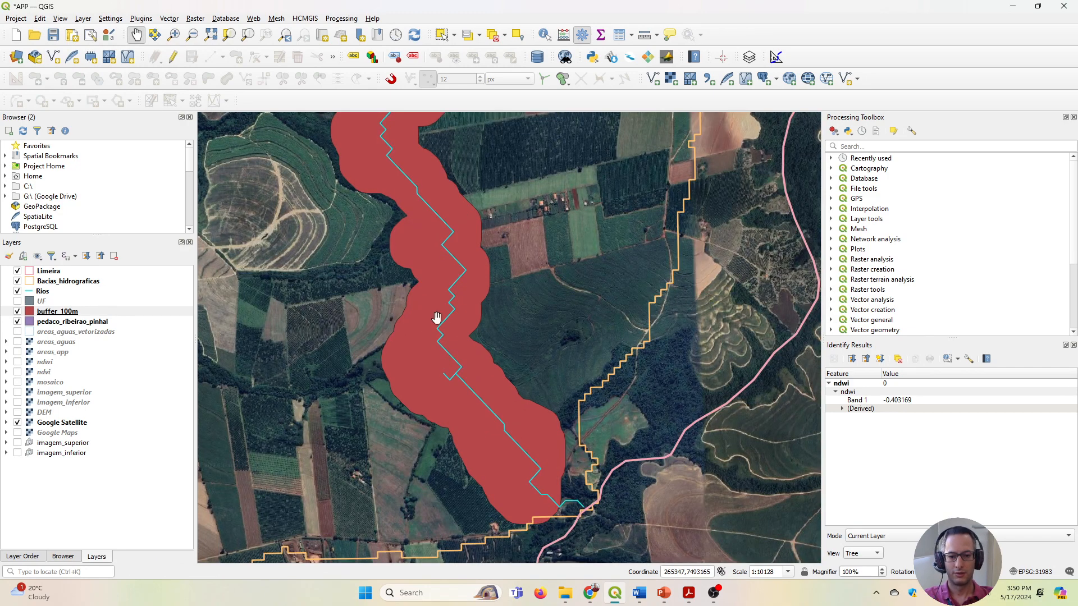
{"action": "left_click_drag", "start_coordinate": [407, 226], "coordinate": [425, 320]}
{"action": "scroll", "coordinate": [407, 250], "scroll_direction": "down", "scroll_amount": 1}
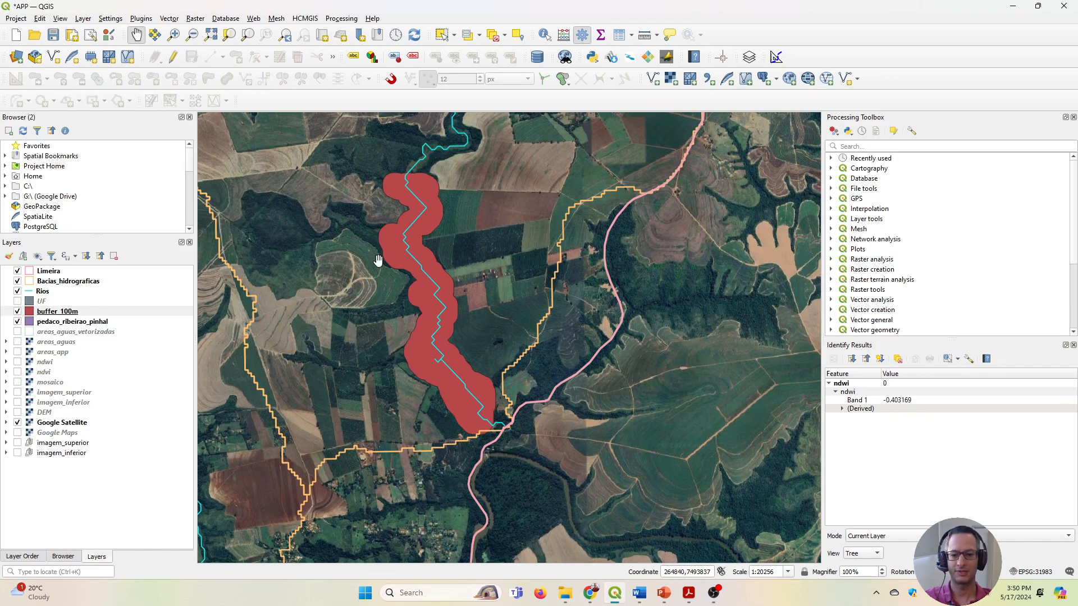
{"action": "right_click", "coordinate": [56, 312]}
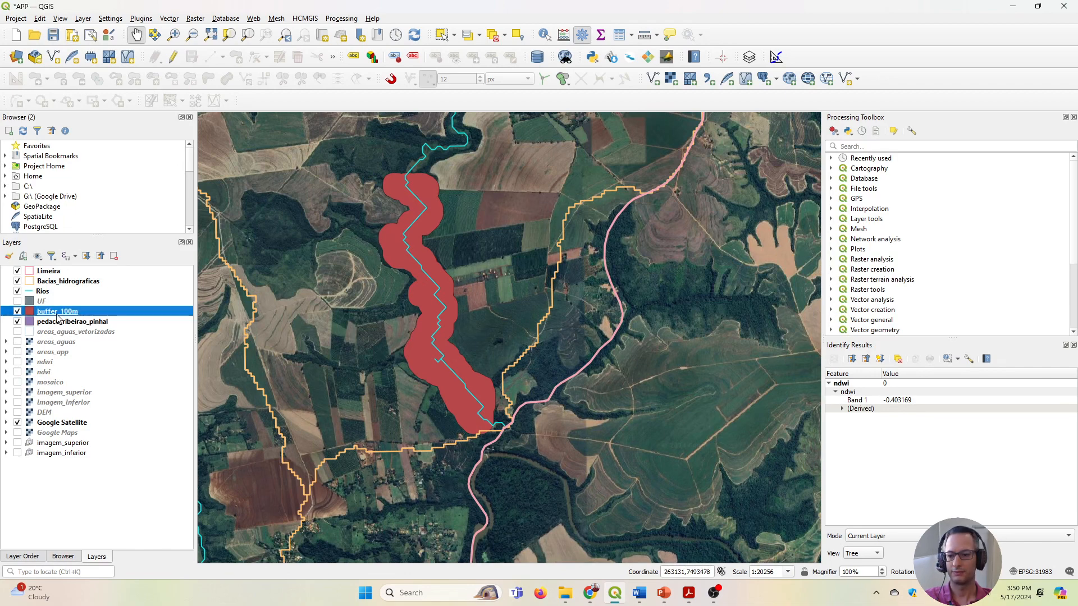
{"action": "left_click", "coordinate": [101, 572]}
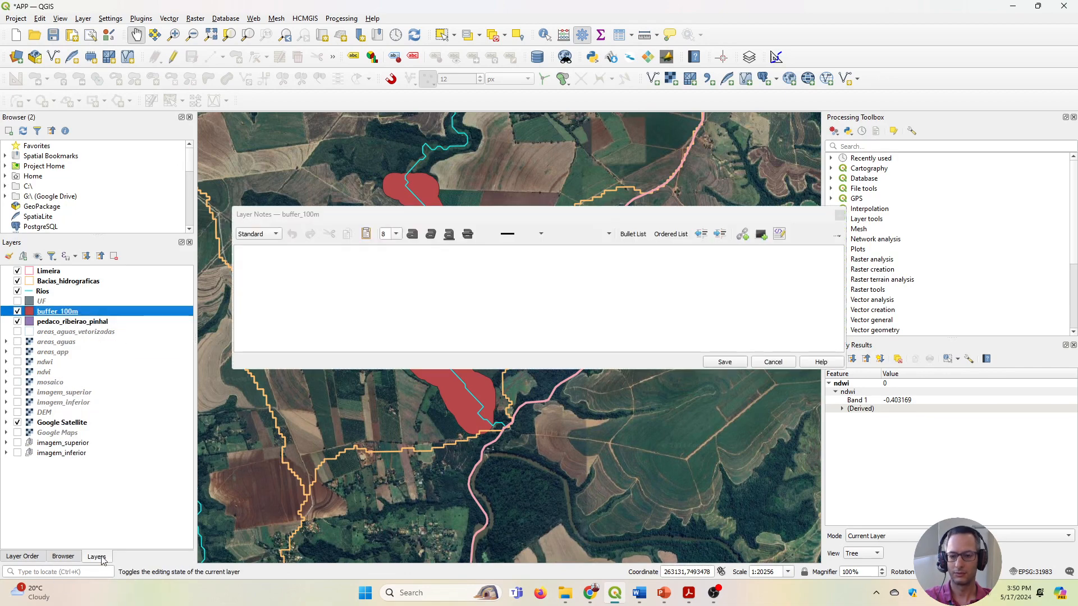
{"action": "left_click", "coordinate": [840, 215]}
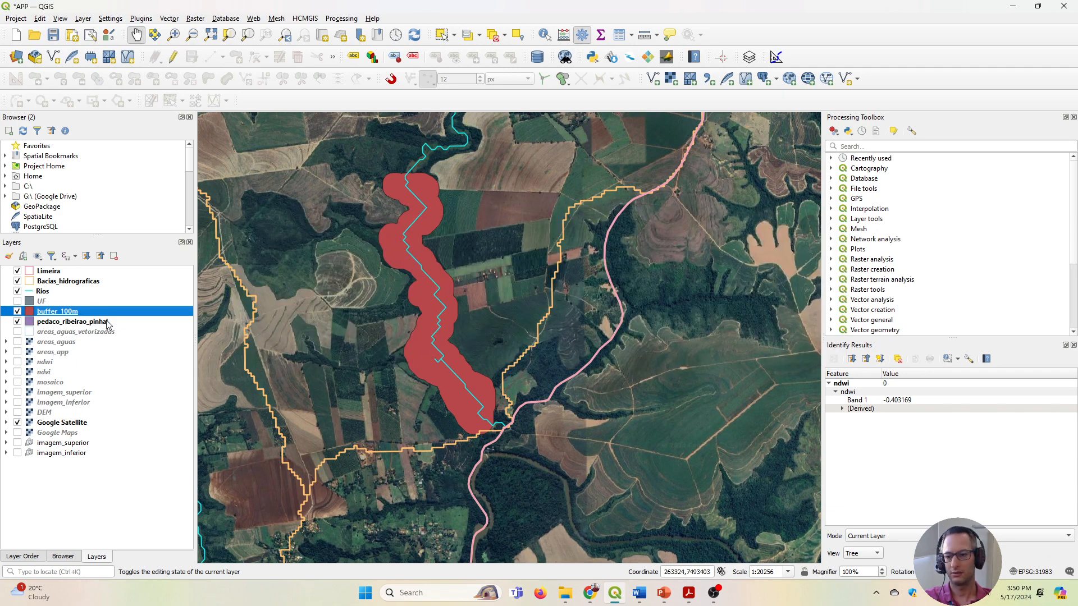
Make the Simple Fill of the buffer_100m layer transparent in its symbology.
{"action": "right_click", "coordinate": [85, 312]}
{"action": "left_click", "coordinate": [118, 578]}
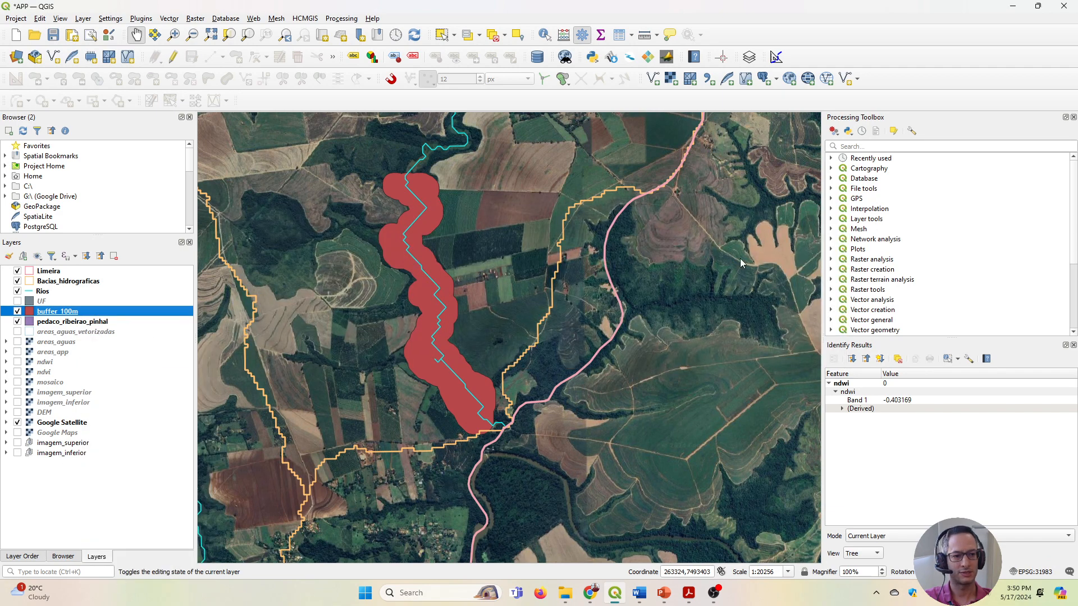
{"action": "left_click", "coordinate": [510, 140]}
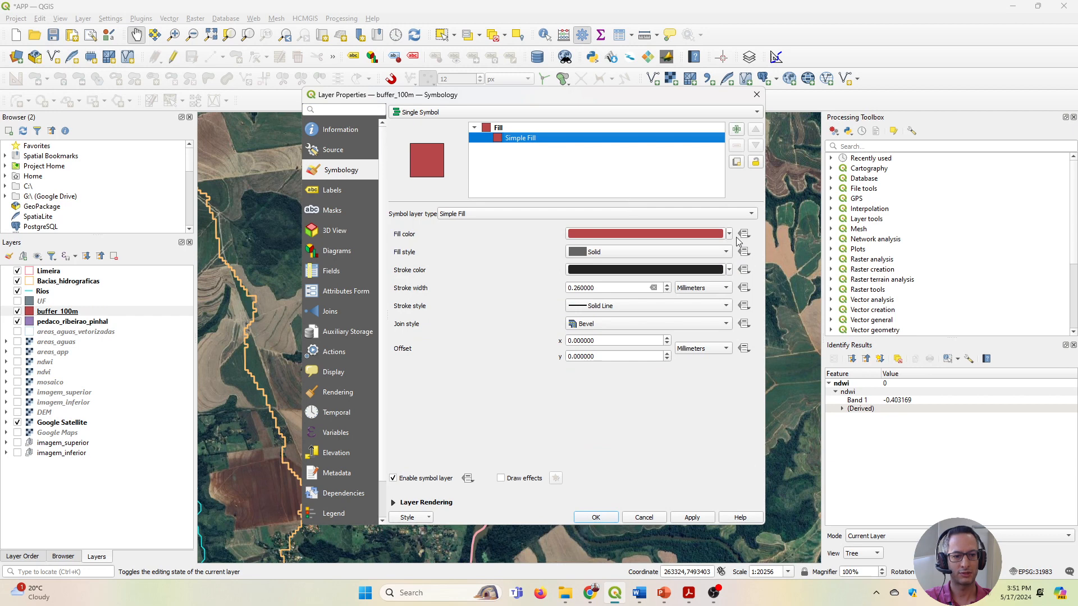
{"action": "left_click", "coordinate": [730, 234]}
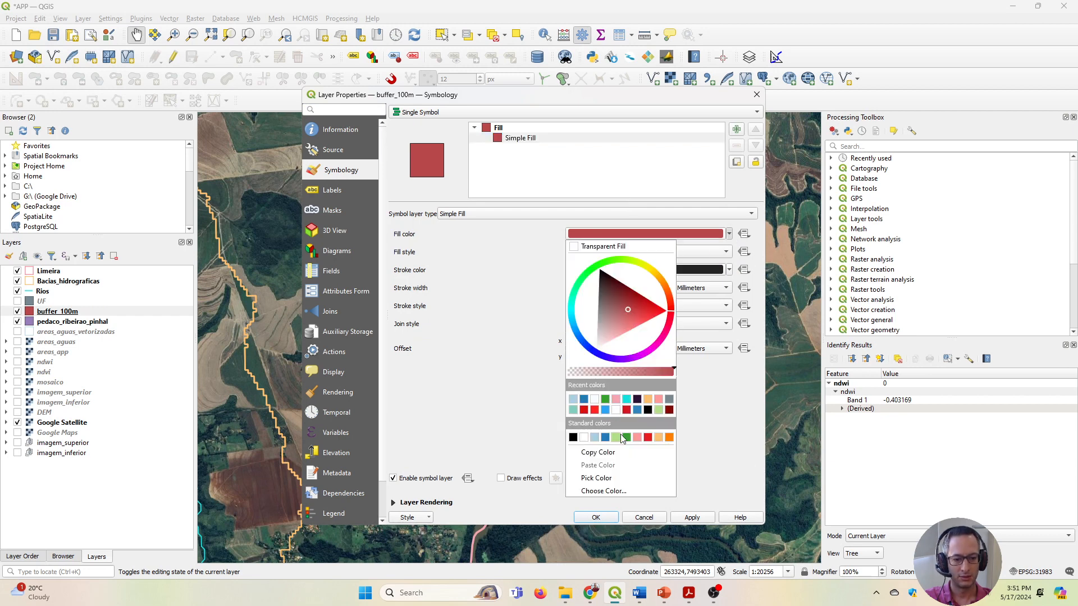
{"action": "left_click", "coordinate": [651, 272]}
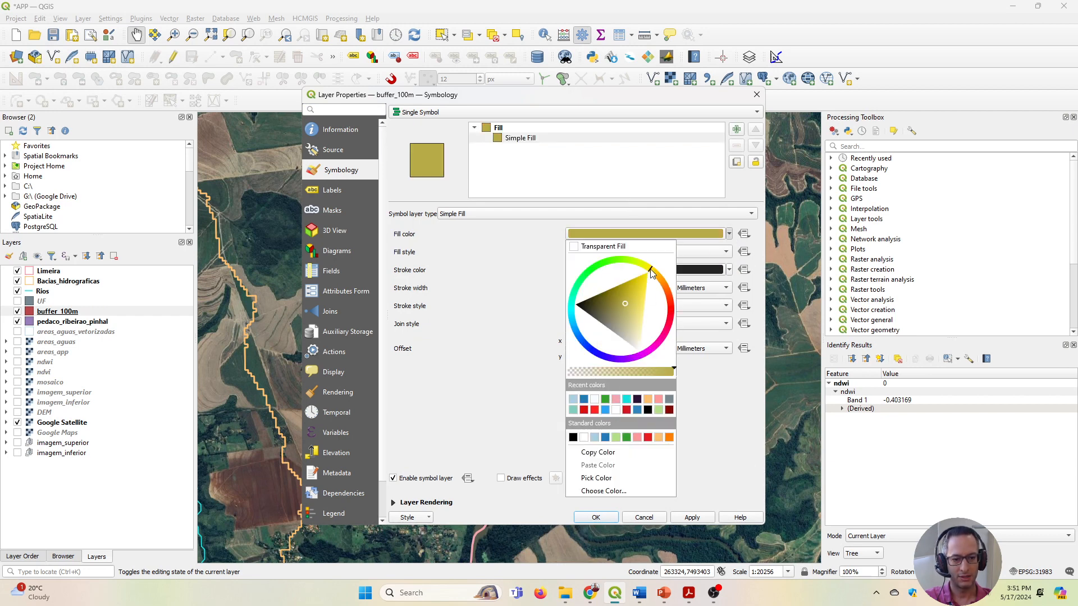
{"action": "mouse_move", "coordinate": [638, 292]}
{"action": "left_mouse_down"}
{"action": "mouse_move", "coordinate": [642, 277]}
{"action": "mouse_move", "coordinate": [645, 287]}
{"action": "left_mouse_up"}
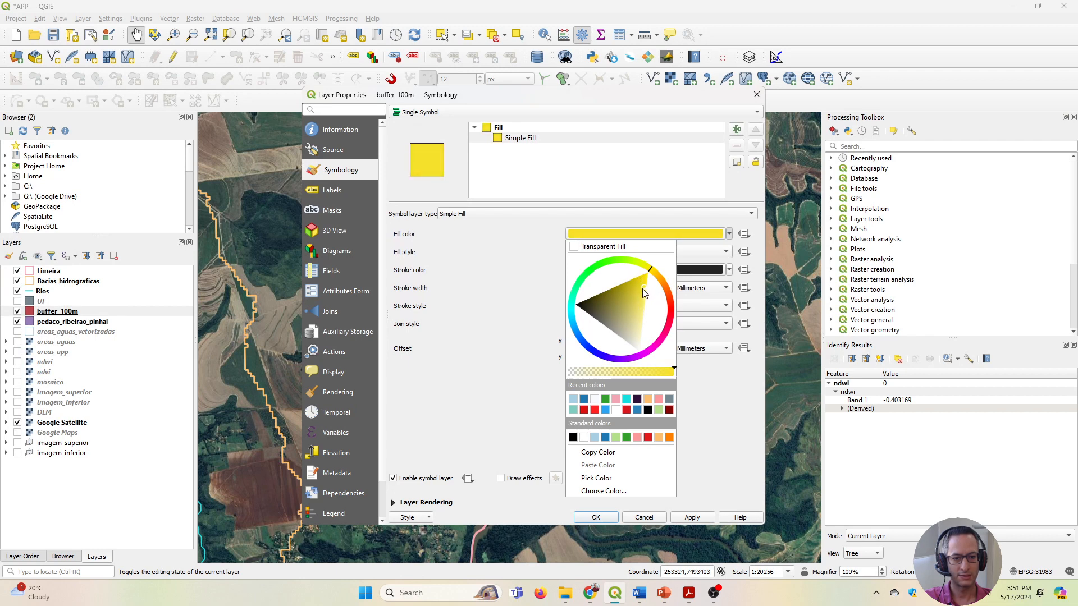
{"action": "left_click", "coordinate": [576, 248]}
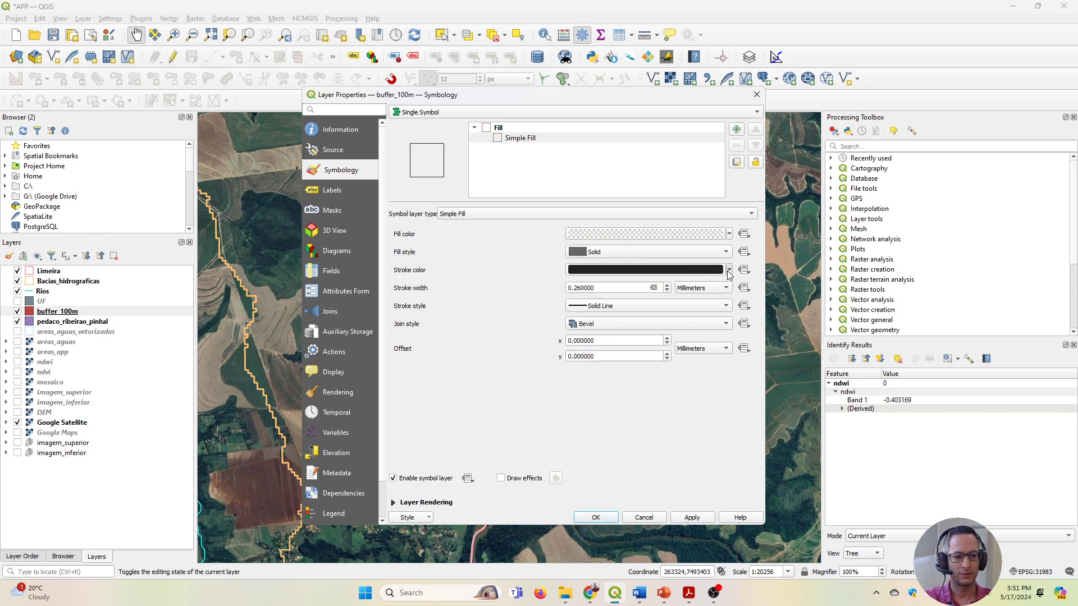
Set the buffer_100m stroke color to bright yellow and its stroke width to 0.6 millimeters.
{"action": "left_click", "coordinate": [729, 270]}
{"action": "left_click", "coordinate": [653, 311]}
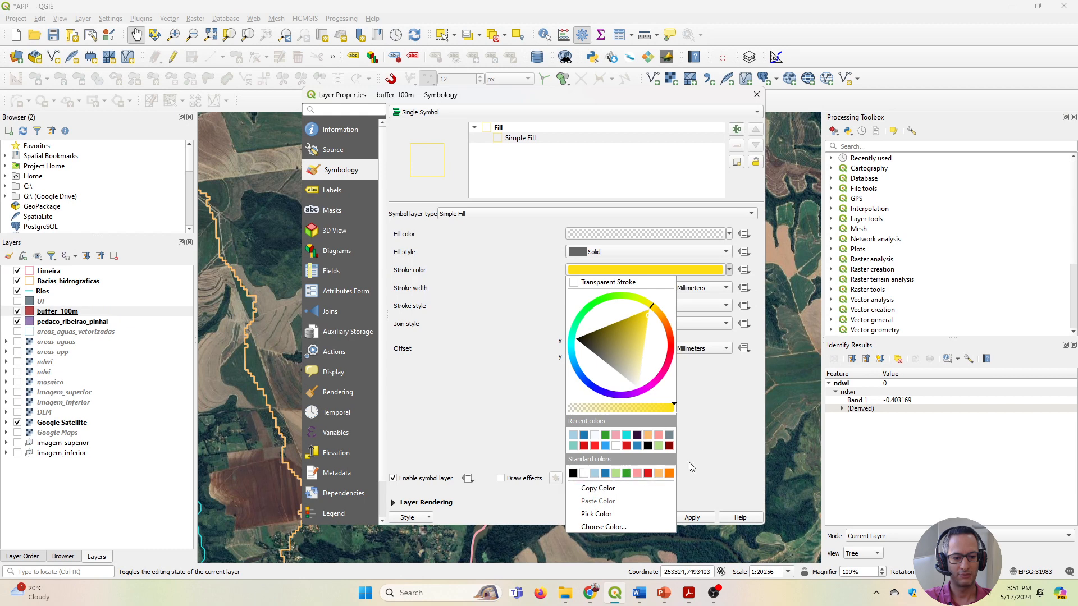
{"action": "left_click", "coordinate": [720, 419]}
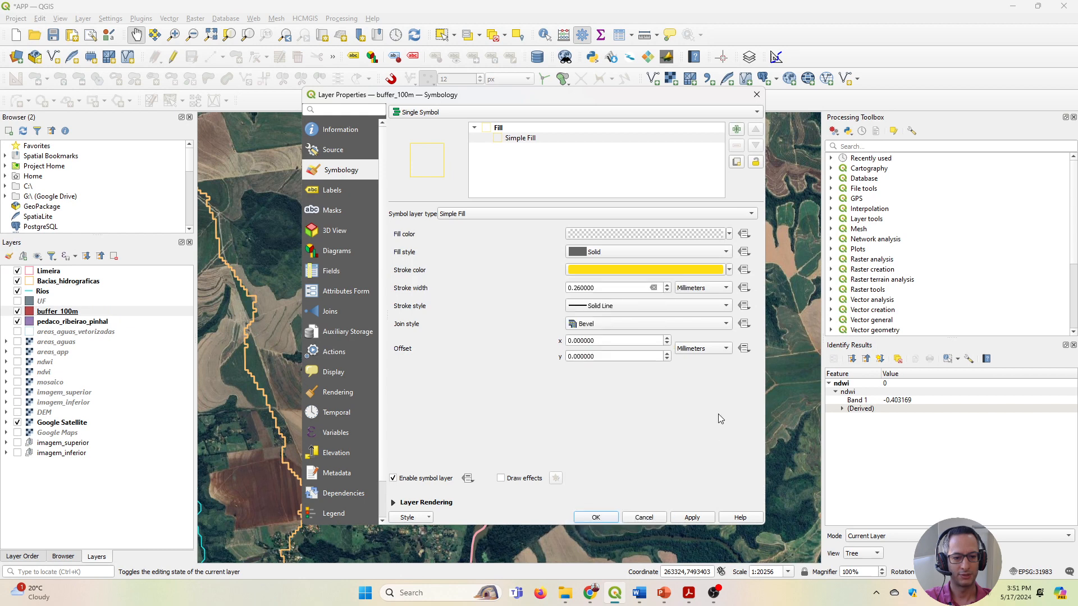
{"action": "left_click", "coordinate": [582, 289]}
{"action": "key", "text": "BackSpace"}
{"action": "key", "text": "BackSpace"}
{"action": "type", "text": "6"}
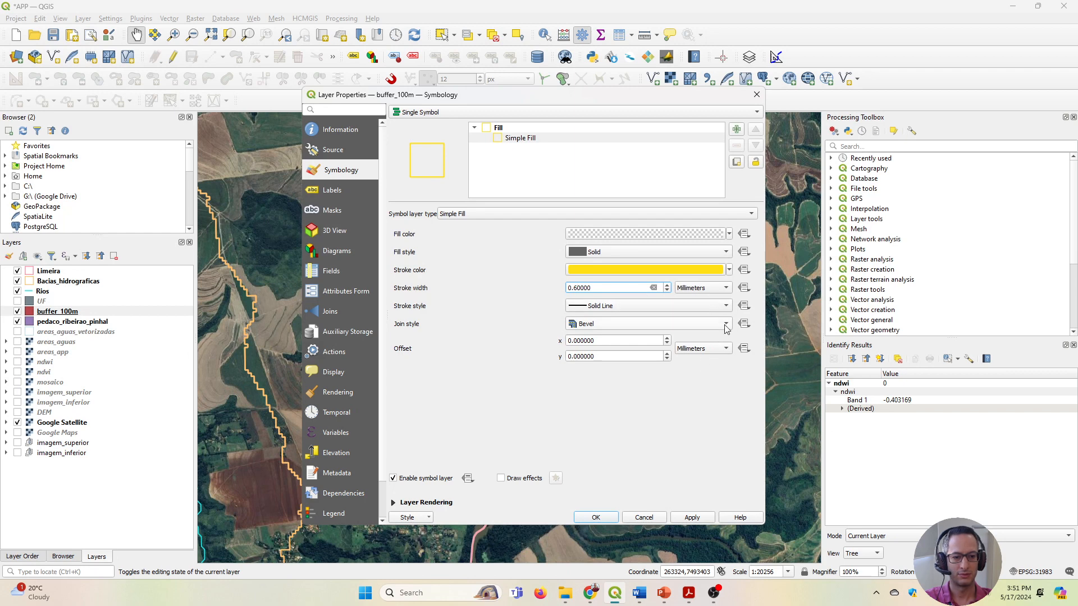
Change the buffer_100m stroke style to Dash Line and apply the layer's symbology.
{"action": "left_click", "coordinate": [724, 307]}
{"action": "left_click", "coordinate": [603, 330]}
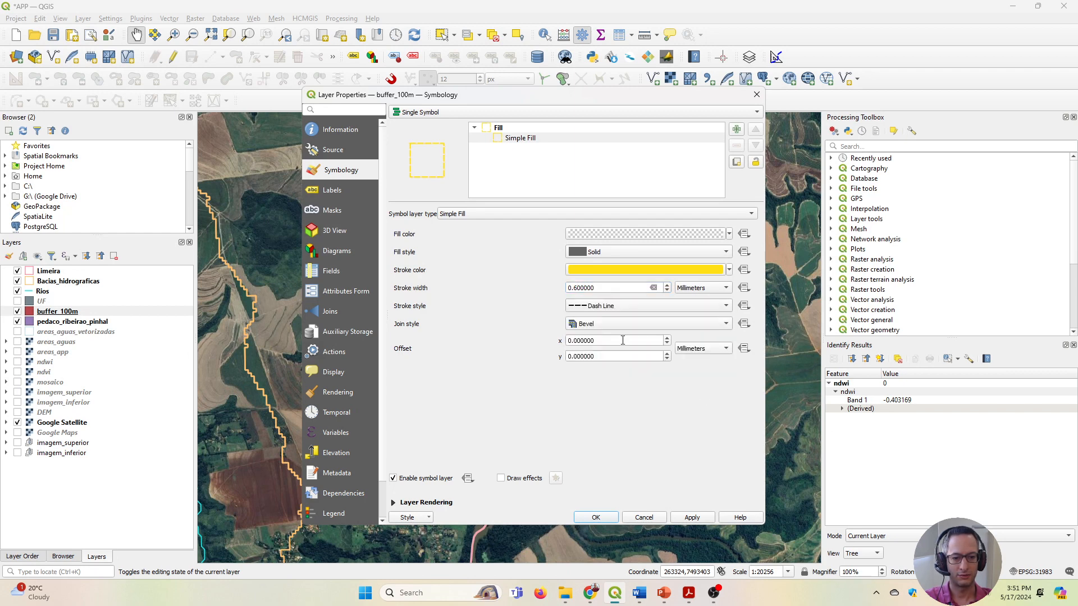
{"action": "left_click", "coordinate": [690, 517]}
{"action": "left_click", "coordinate": [595, 517]}
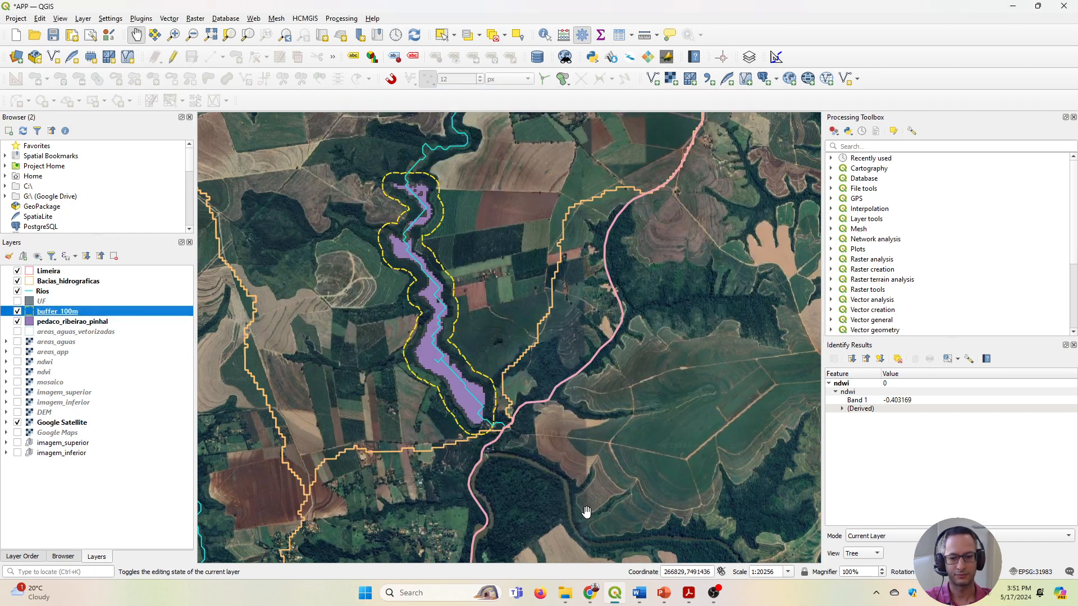
Hide the Bacias_hidrograficas and Rios layers to leave the river polygon and its dashed buffer outline clear on the map.
{"action": "left_click_drag", "start_coordinate": [470, 372], "coordinate": [493, 356]}
{"action": "scroll", "coordinate": [493, 356], "scroll_direction": "up", "scroll_amount": 1}
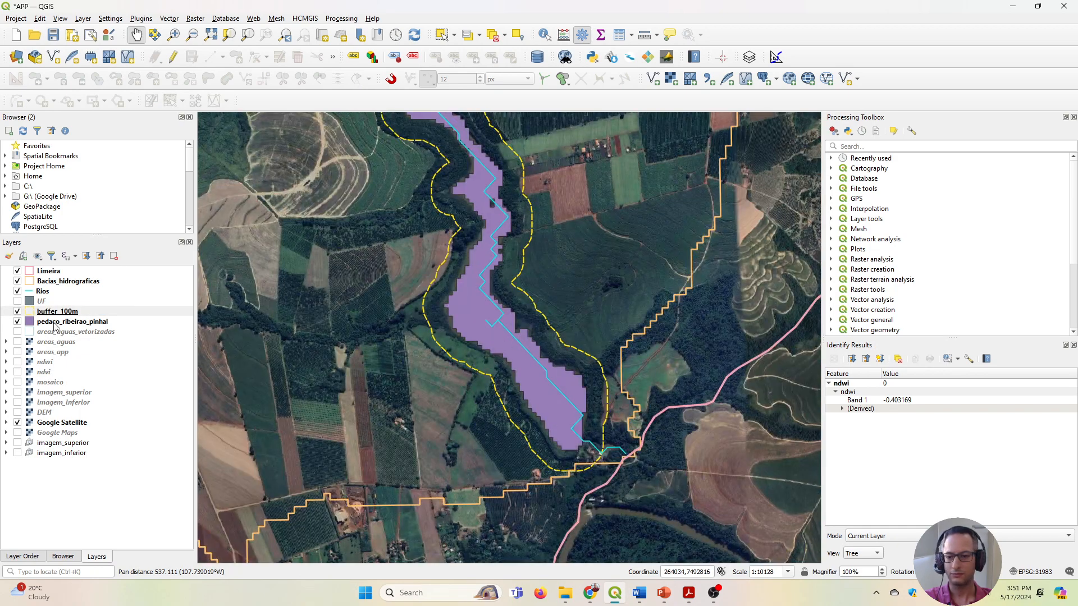
{"action": "left_click", "coordinate": [17, 281]}
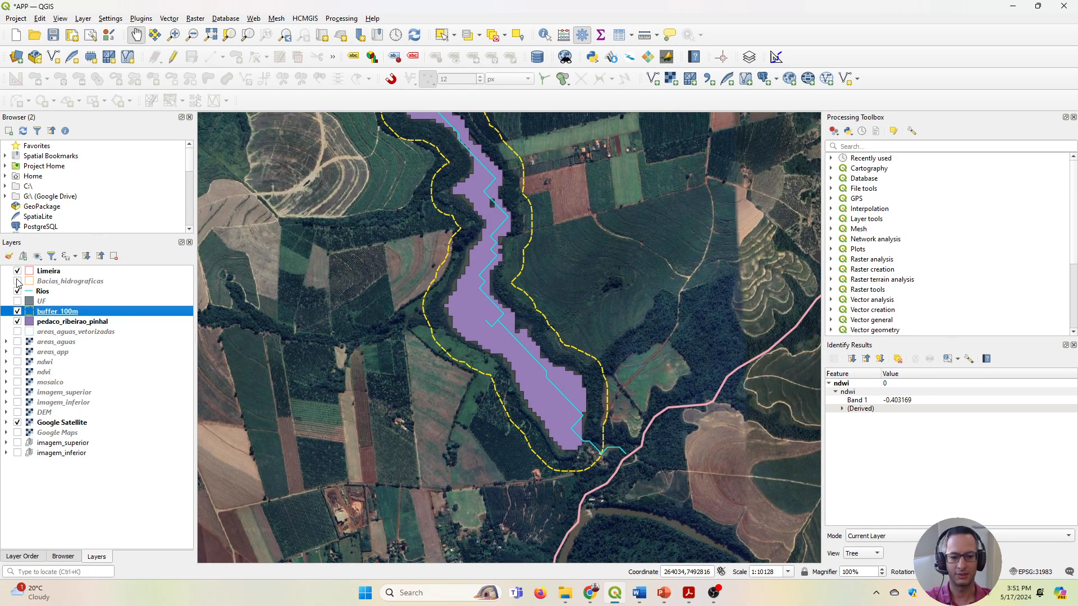
{"action": "left_click_drag", "start_coordinate": [513, 264], "coordinate": [513, 299]}
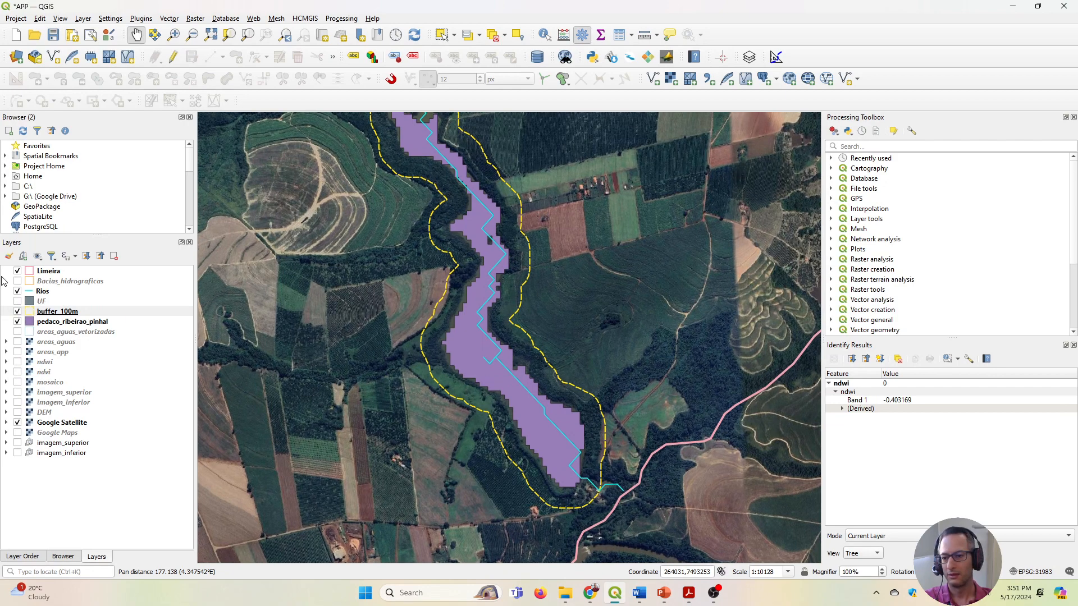
{"action": "left_click", "coordinate": [17, 291]}
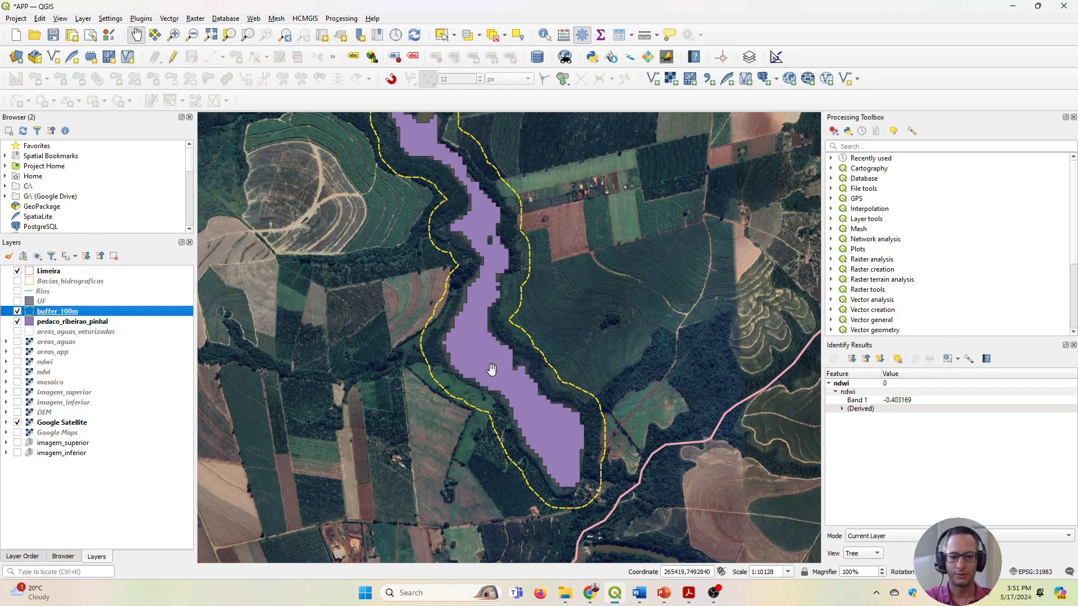
Examine the dashed 100 m buffer outline against the vegetation and cropland on both banks of the wide river section.
{"action": "left_click_drag", "start_coordinate": [579, 373], "coordinate": [596, 434]}
{"action": "scroll", "coordinate": [548, 306], "scroll_direction": "up", "scroll_amount": 2}
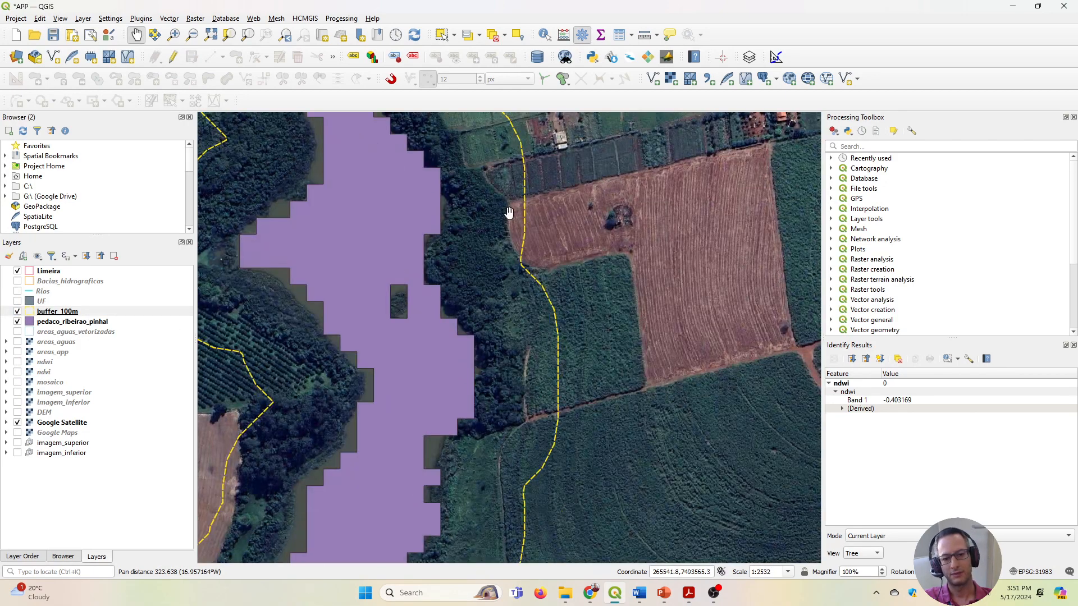
{"action": "left_click_drag", "start_coordinate": [432, 458], "coordinate": [578, 348]}
{"action": "scroll", "coordinate": [592, 442], "scroll_direction": "down", "scroll_amount": 2}
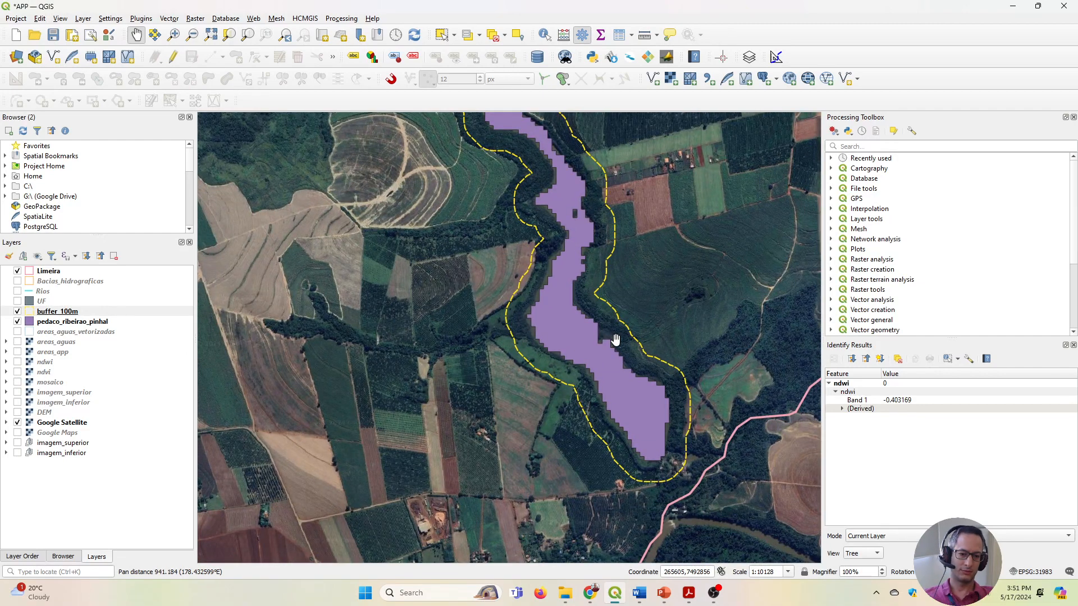
{"action": "left_click_drag", "start_coordinate": [561, 289], "coordinate": [574, 402]}
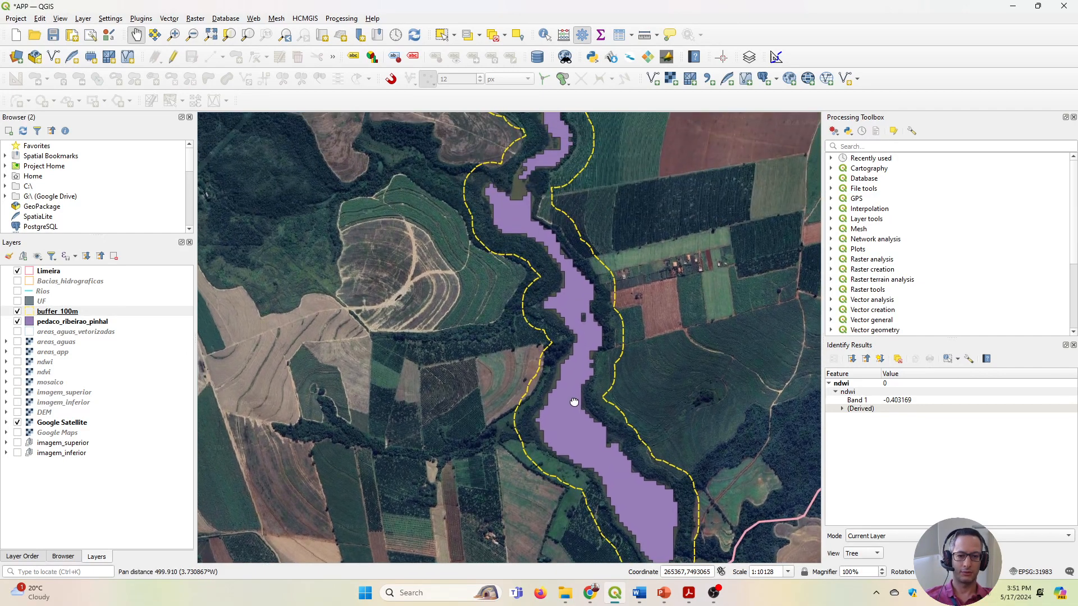
{"action": "left_click_drag", "start_coordinate": [589, 281], "coordinate": [584, 365]}
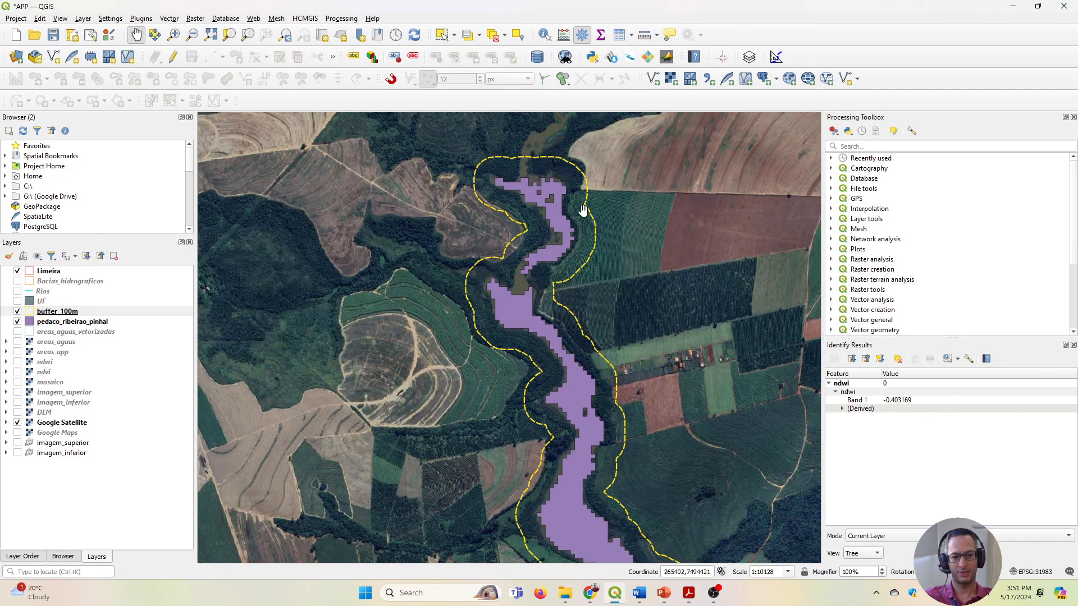
{"action": "scroll", "coordinate": [558, 285], "scroll_direction": "up", "scroll_amount": 2}
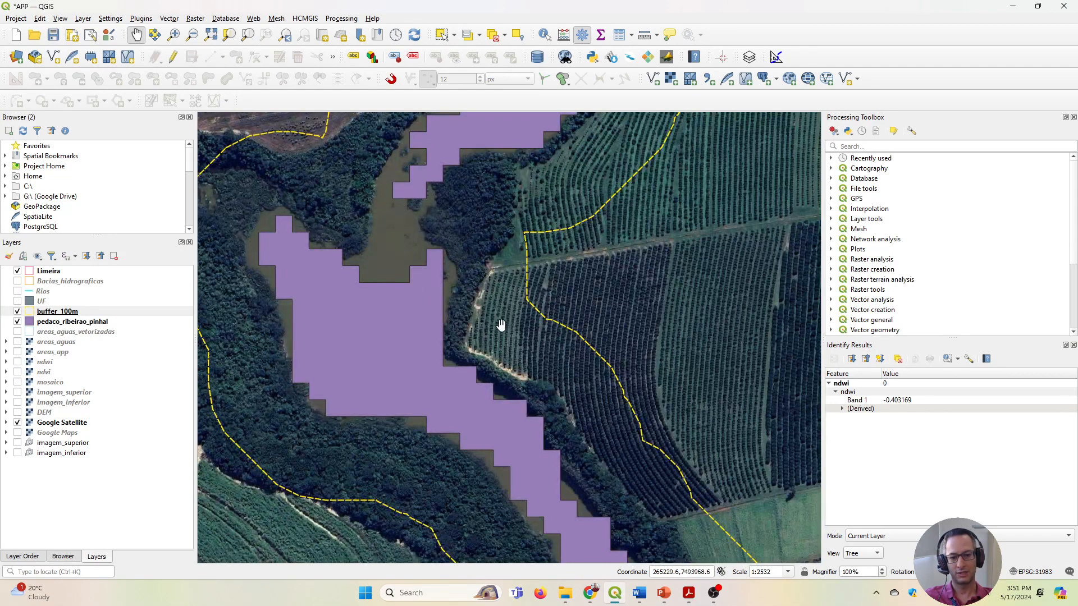
{"action": "left_click_drag", "start_coordinate": [484, 347], "coordinate": [543, 343]}
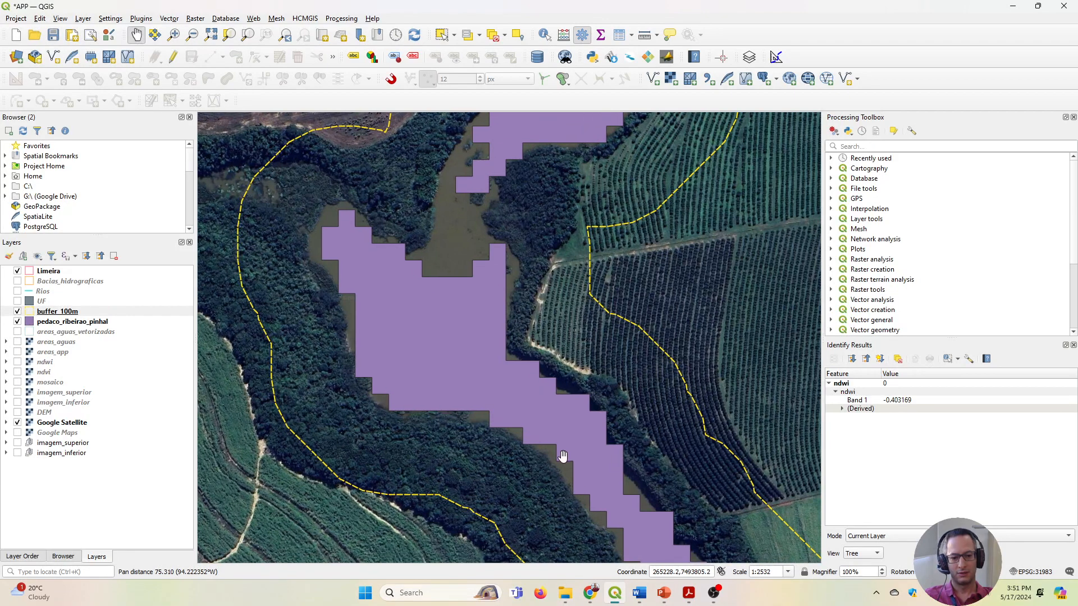
Inspect the planted rows lying inside the 100 m buffer, following its dashed outline to the southern end of the wide river section.
{"action": "left_click_drag", "start_coordinate": [560, 457], "coordinate": [500, 304]}
{"action": "left_click_drag", "start_coordinate": [560, 224], "coordinate": [533, 355]}
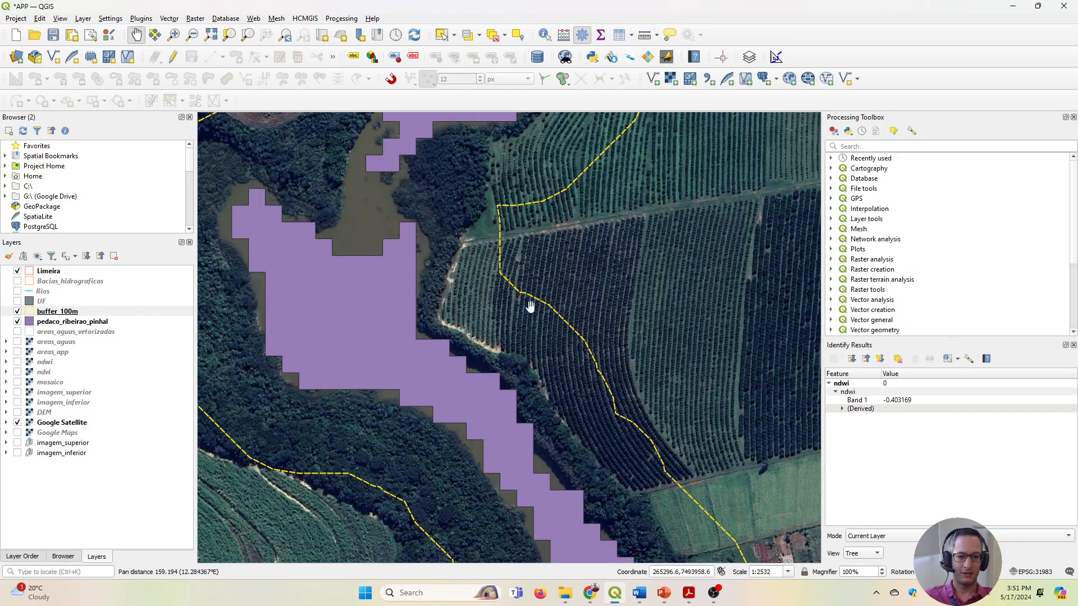
{"action": "scroll", "coordinate": [579, 331], "scroll_direction": "up", "scroll_amount": 1}
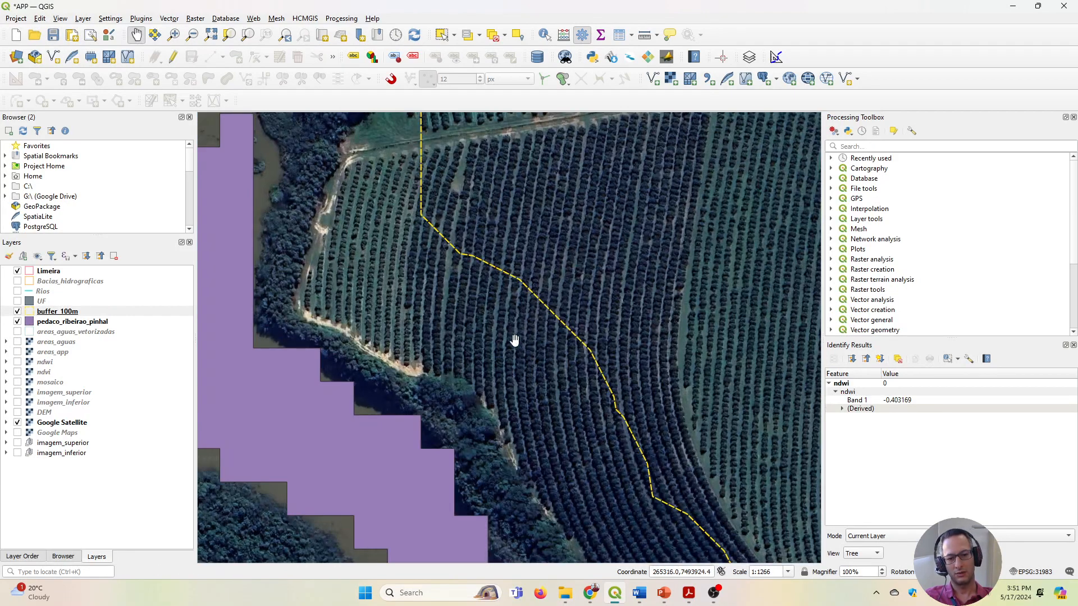
{"action": "scroll", "coordinate": [449, 321], "scroll_direction": "up", "scroll_amount": 1}
{"action": "scroll", "coordinate": [377, 340], "scroll_direction": "down", "scroll_amount": 2}
{"action": "left_click_drag", "start_coordinate": [378, 341], "coordinate": [520, 238]}
{"action": "scroll", "coordinate": [476, 399], "scroll_direction": "down", "scroll_amount": 1}
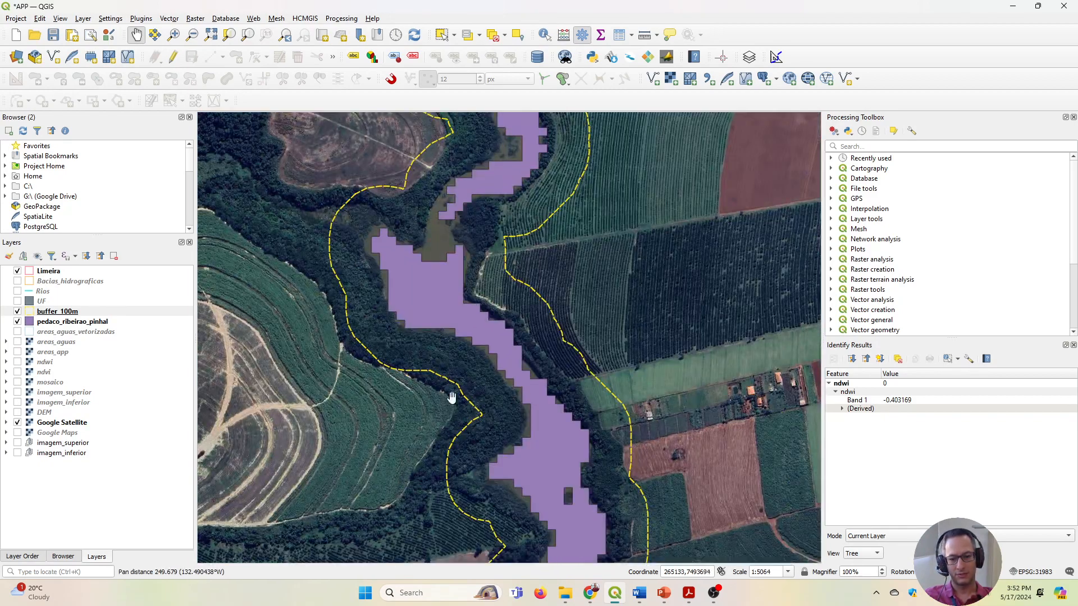
{"action": "left_click_drag", "start_coordinate": [455, 440], "coordinate": [456, 194]}
{"action": "left_click_drag", "start_coordinate": [447, 426], "coordinate": [352, 228]}
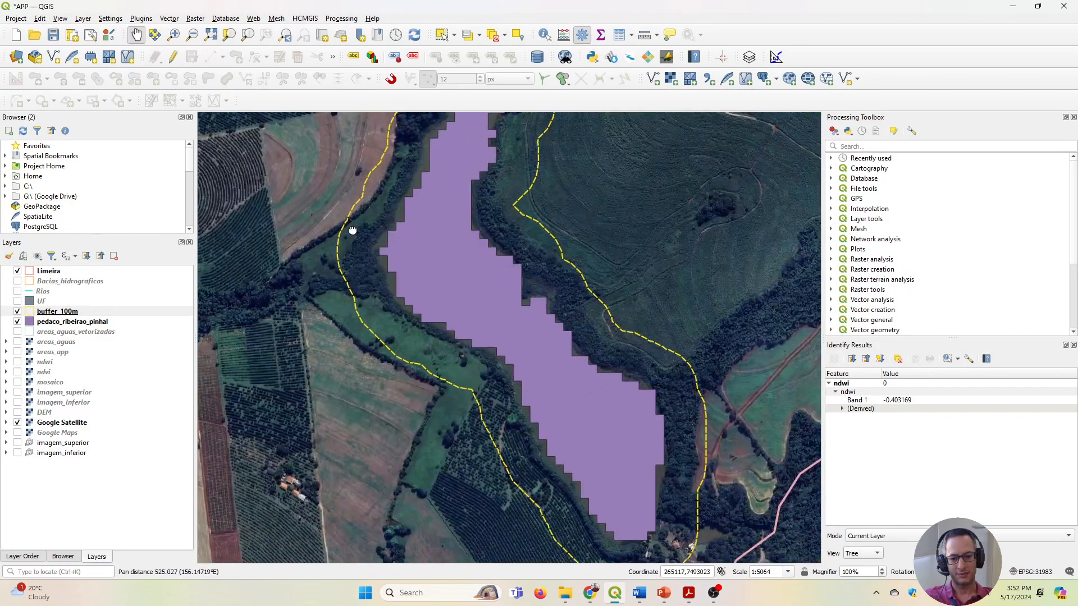
{"action": "scroll", "coordinate": [421, 336], "scroll_direction": "up", "scroll_amount": 1}
{"action": "scroll", "coordinate": [363, 284], "scroll_direction": "down", "scroll_amount": 1}
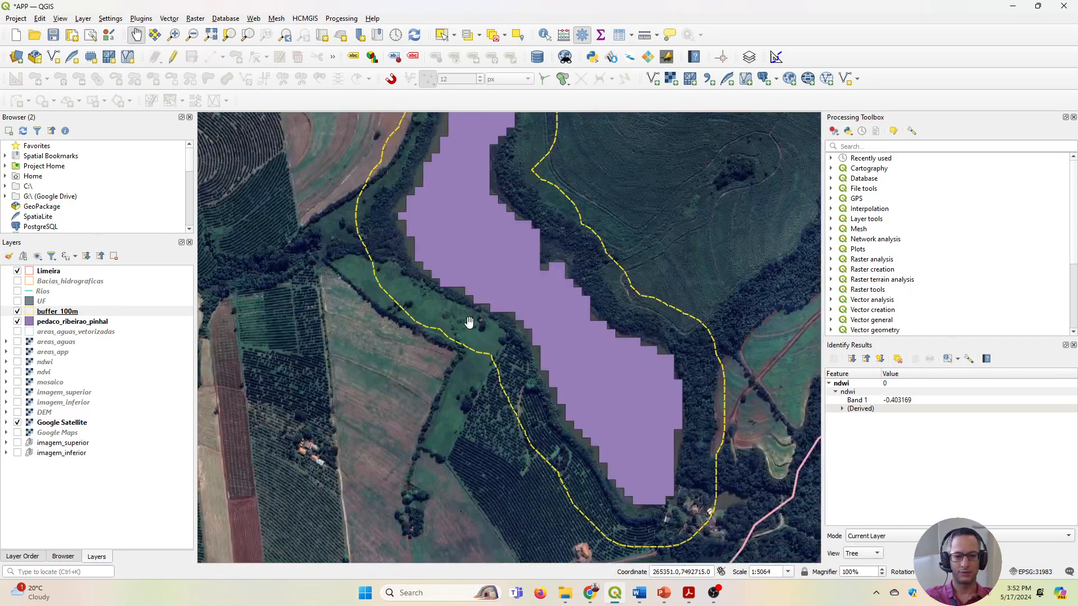
{"action": "left_click_drag", "start_coordinate": [472, 269], "coordinate": [456, 379]}
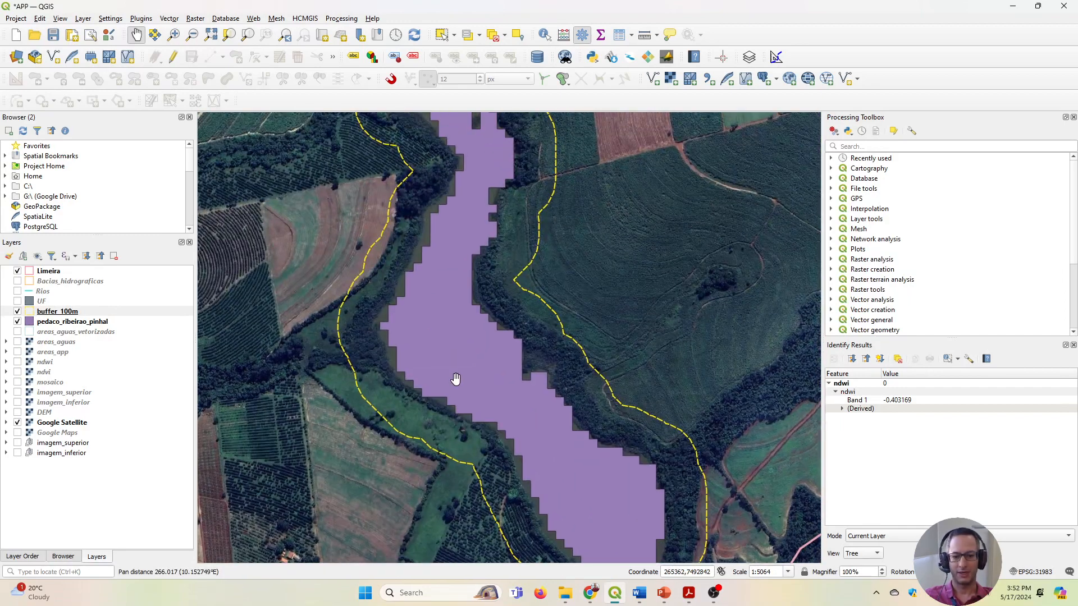
Hide the pedaco_ribeirao_pinhal layer and measure the exposed river's width from bank to bank at the wide southern stretch.
{"action": "left_click", "coordinate": [17, 322]}
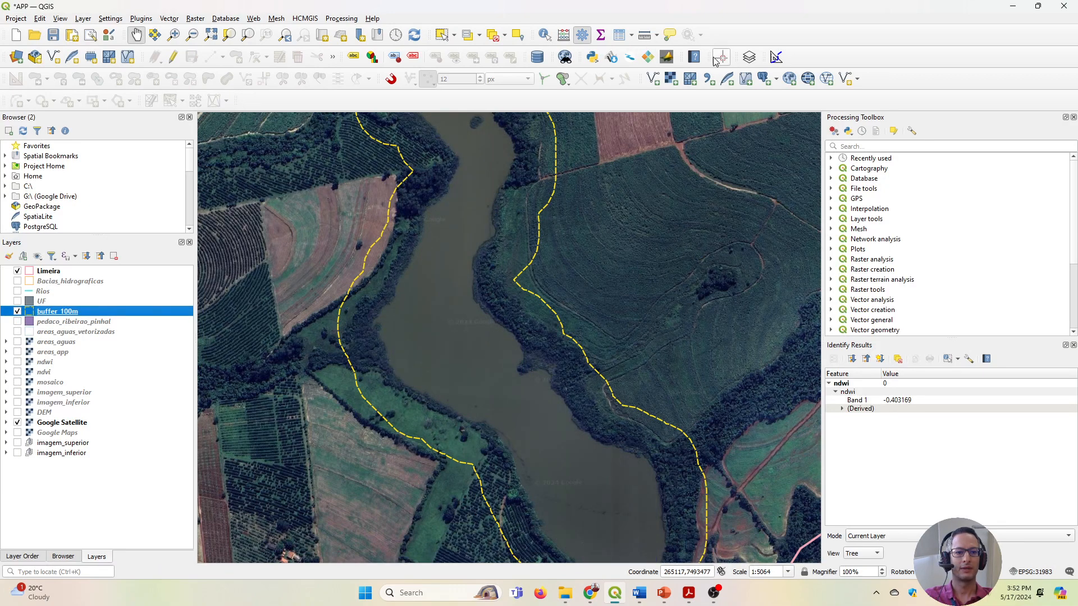
{"action": "left_click", "coordinate": [643, 37]}
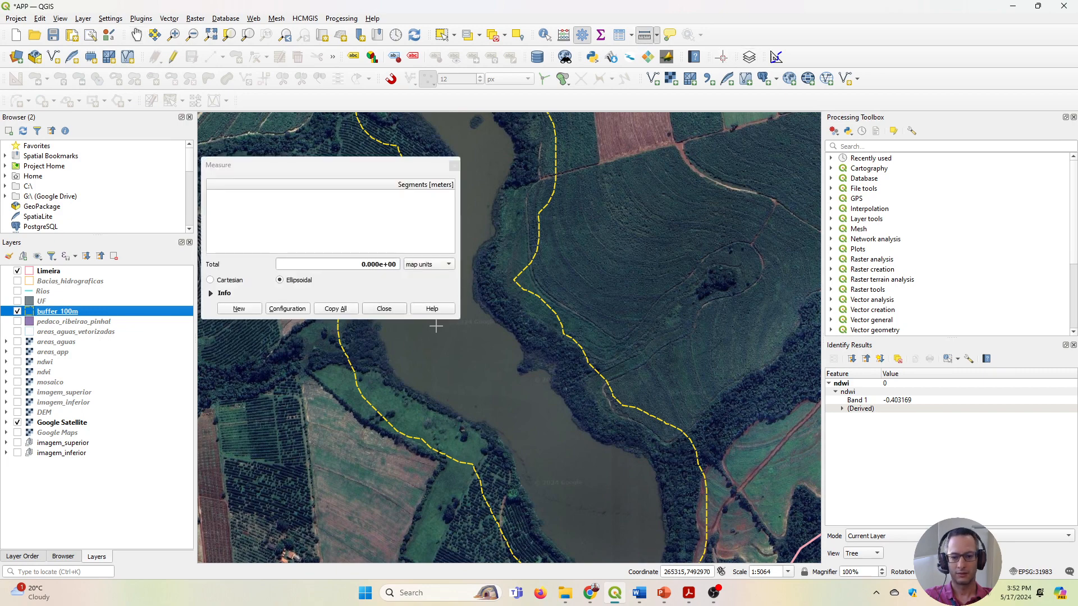
{"action": "left_click", "coordinate": [387, 353]}
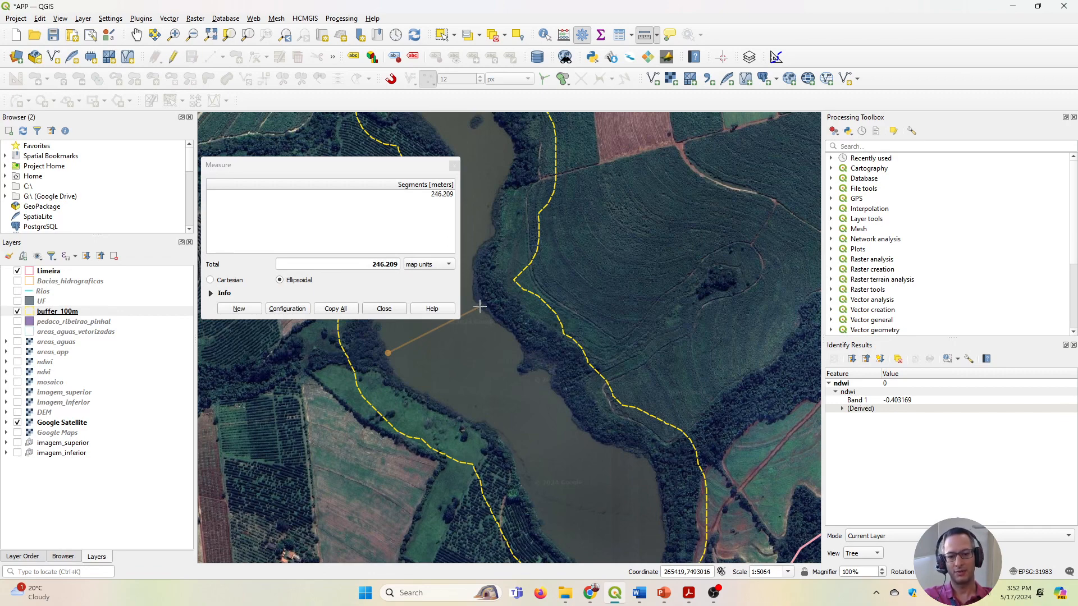
{"action": "right_click", "coordinate": [480, 306]}
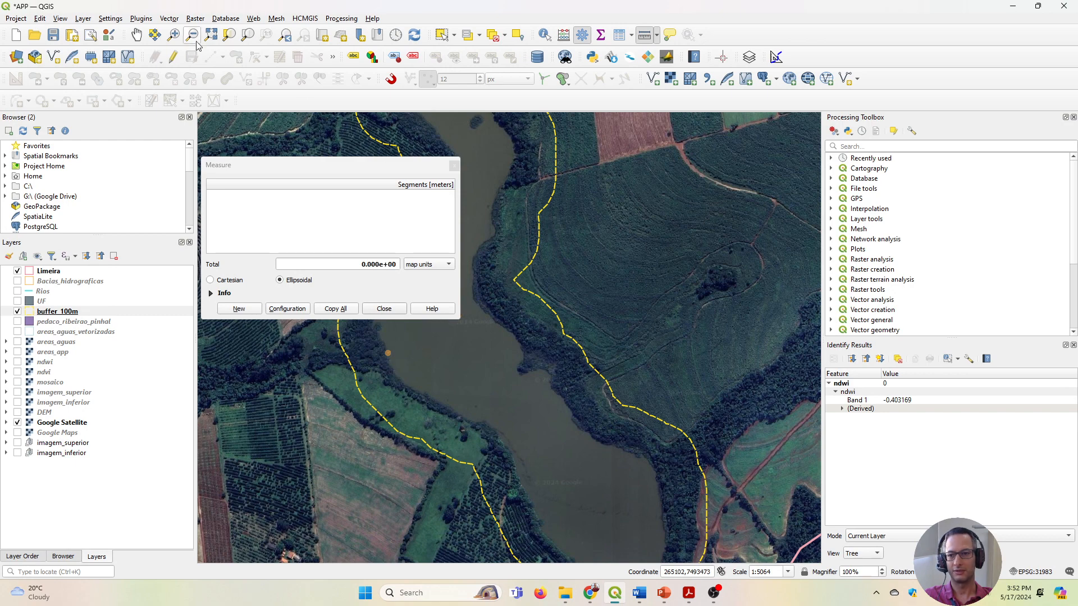
Measure the river's width from bank to bank at the narrower stretch just south of the small island.
{"action": "left_click", "coordinate": [137, 35]}
{"action": "left_click_drag", "start_coordinate": [525, 153], "coordinate": [582, 282]}
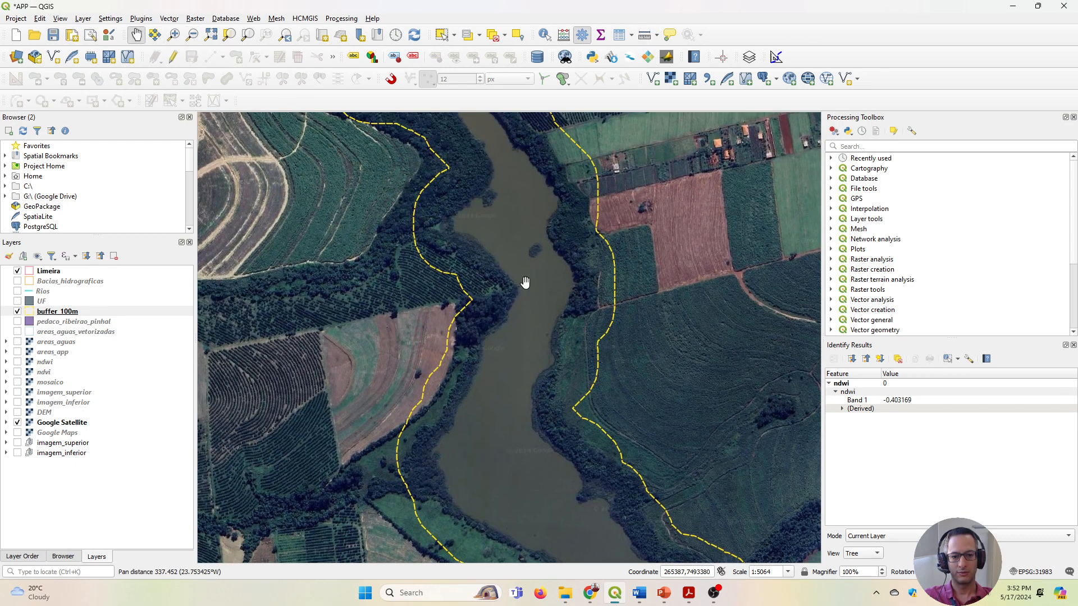
{"action": "scroll", "coordinate": [522, 285], "scroll_direction": "up", "scroll_amount": 2}
{"action": "scroll", "coordinate": [734, 272], "scroll_direction": "down", "scroll_amount": 1}
{"action": "scroll", "coordinate": [613, 290], "scroll_direction": "up", "scroll_amount": 1}
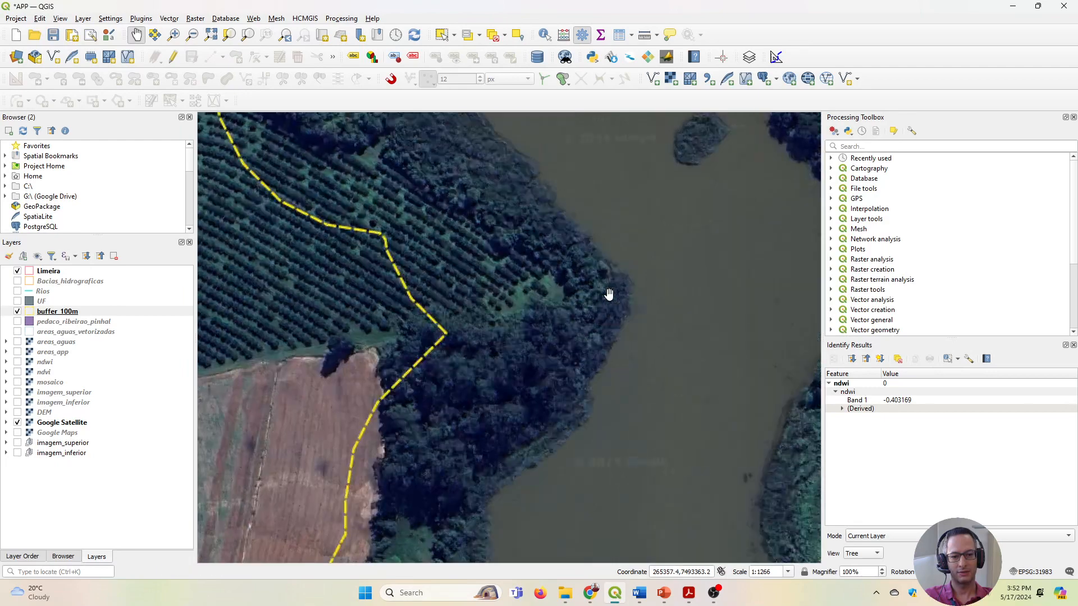
{"action": "left_click_drag", "start_coordinate": [718, 293], "coordinate": [495, 329]}
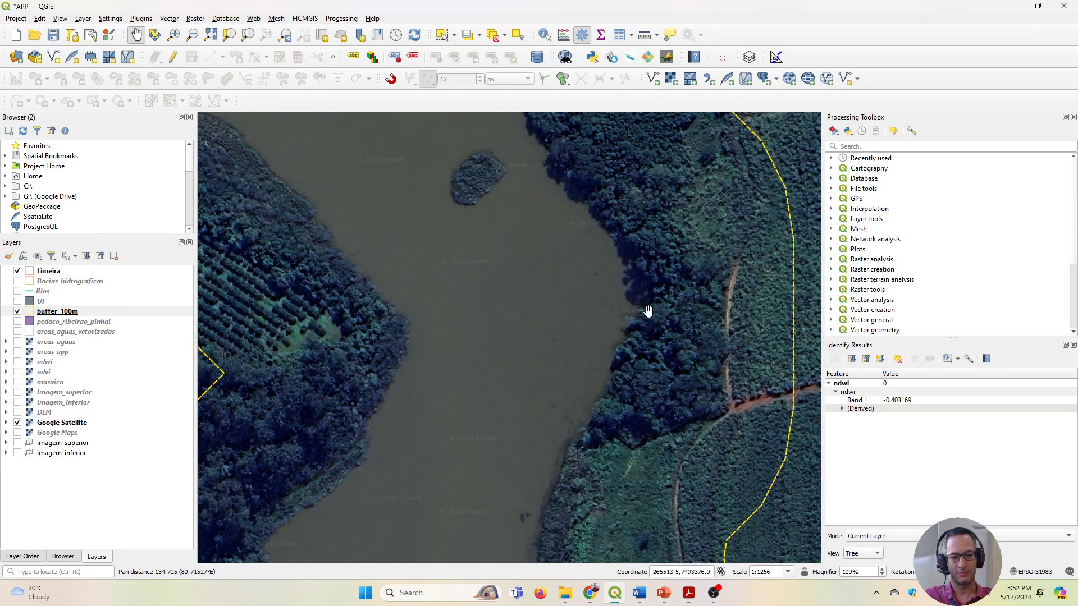
{"action": "left_click", "coordinate": [644, 35]}
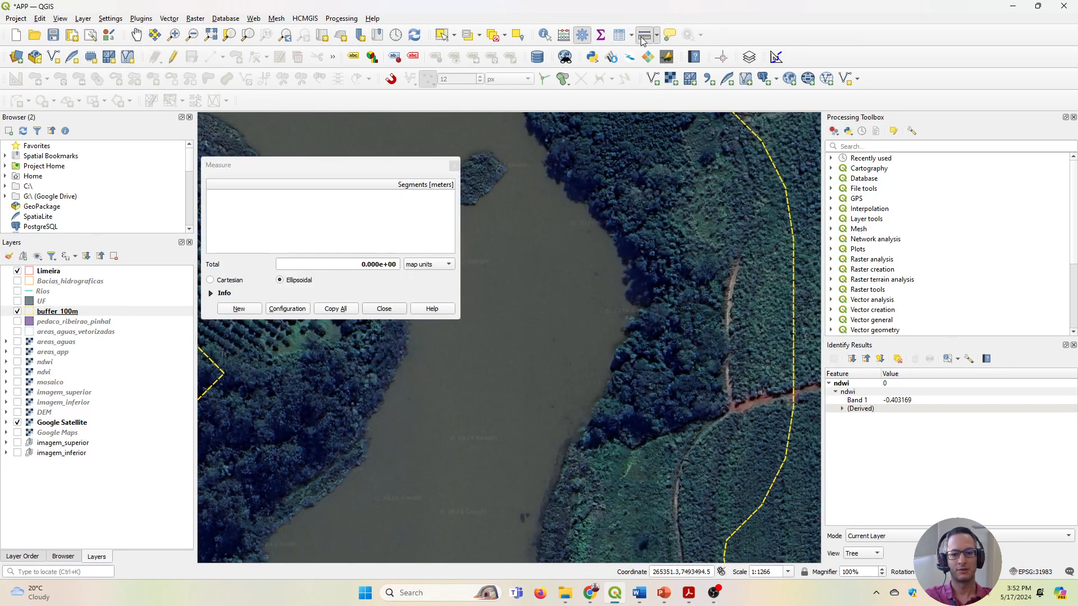
{"action": "left_click", "coordinate": [408, 328]}
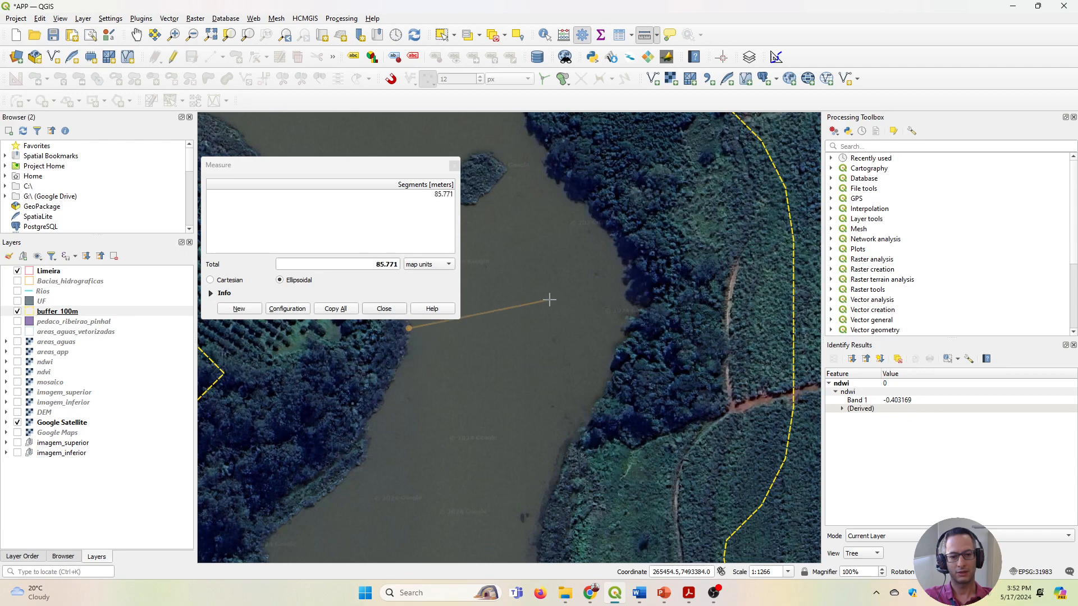
{"action": "right_click", "coordinate": [627, 332]}
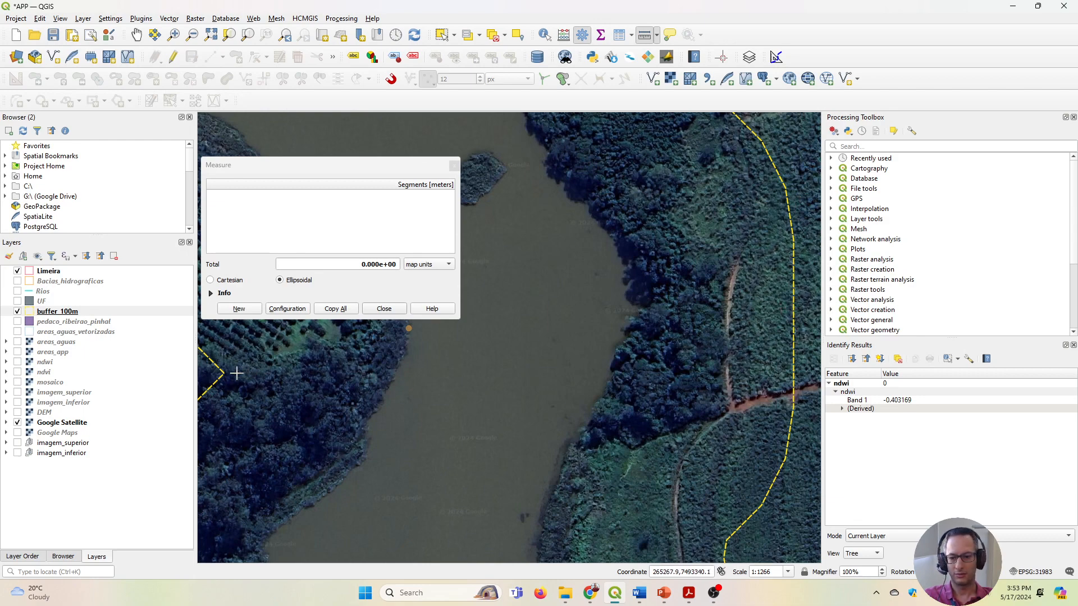
Close the measurement and view the entire 100 m buffer outline around the river section with its surrounding farmland.
{"action": "scroll", "coordinate": [539, 345], "scroll_direction": "down", "scroll_amount": 2}
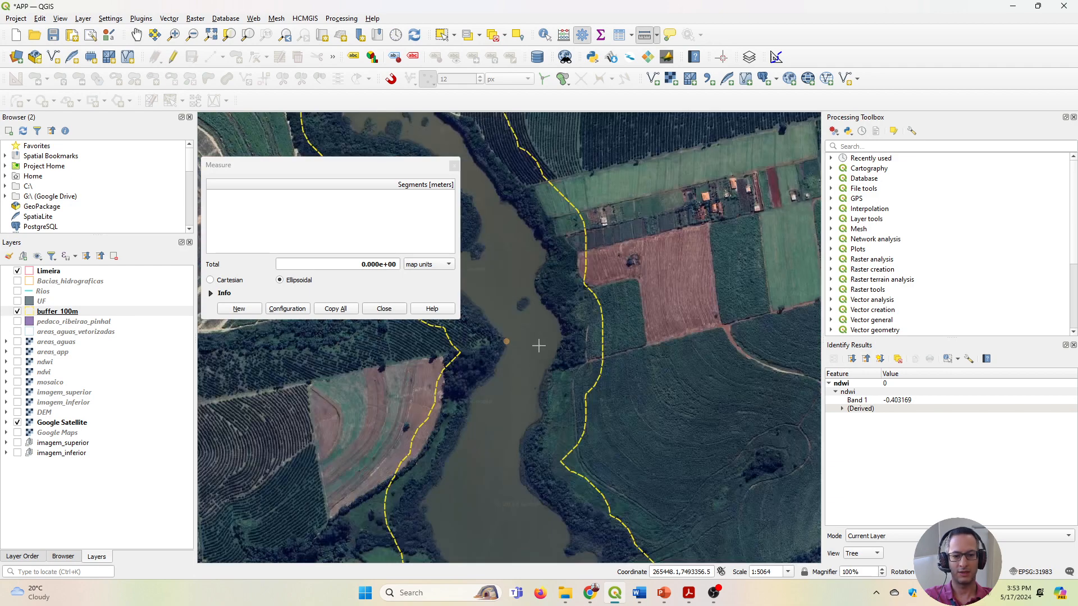
{"action": "left_click", "coordinate": [384, 309]}
{"action": "left_click", "coordinate": [137, 35]}
{"action": "left_click_drag", "start_coordinate": [400, 255], "coordinate": [462, 312]}
{"action": "scroll", "coordinate": [451, 261], "scroll_direction": "down", "scroll_amount": 1}
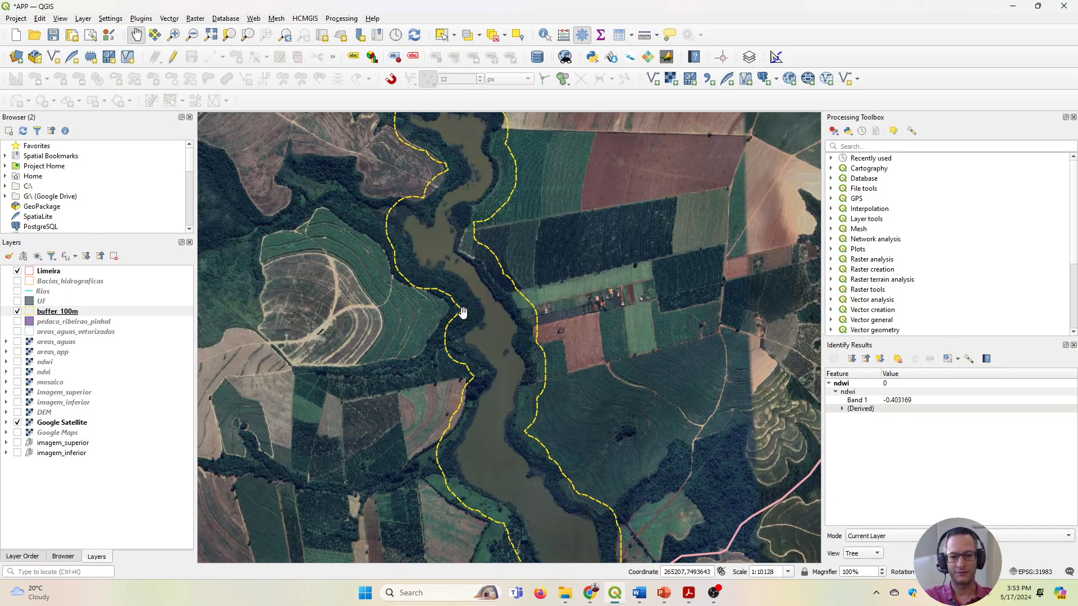
{"action": "scroll", "coordinate": [462, 312], "scroll_direction": "down", "scroll_amount": 1}
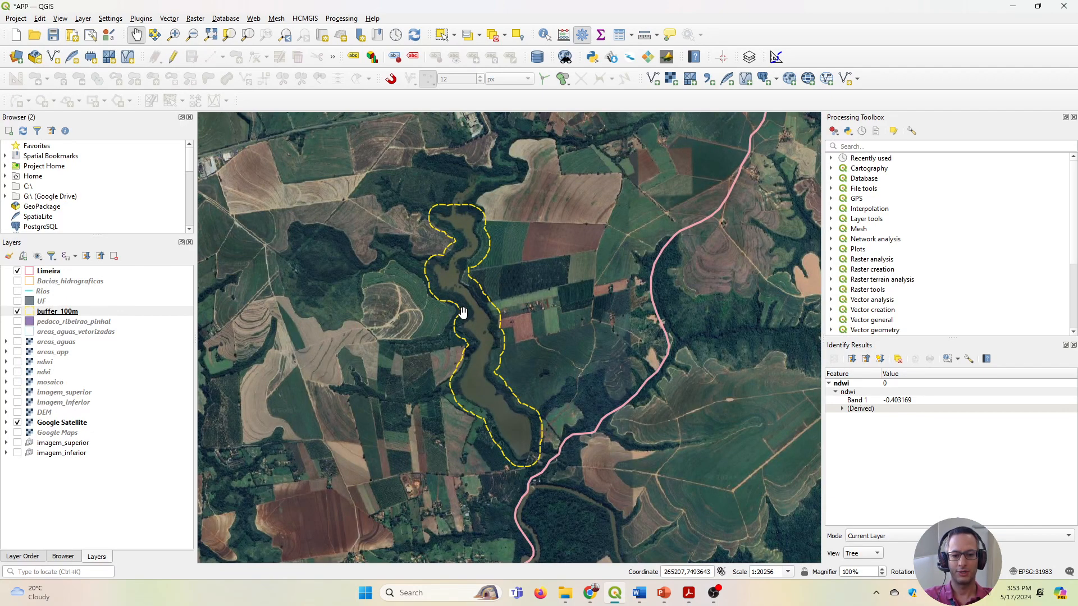